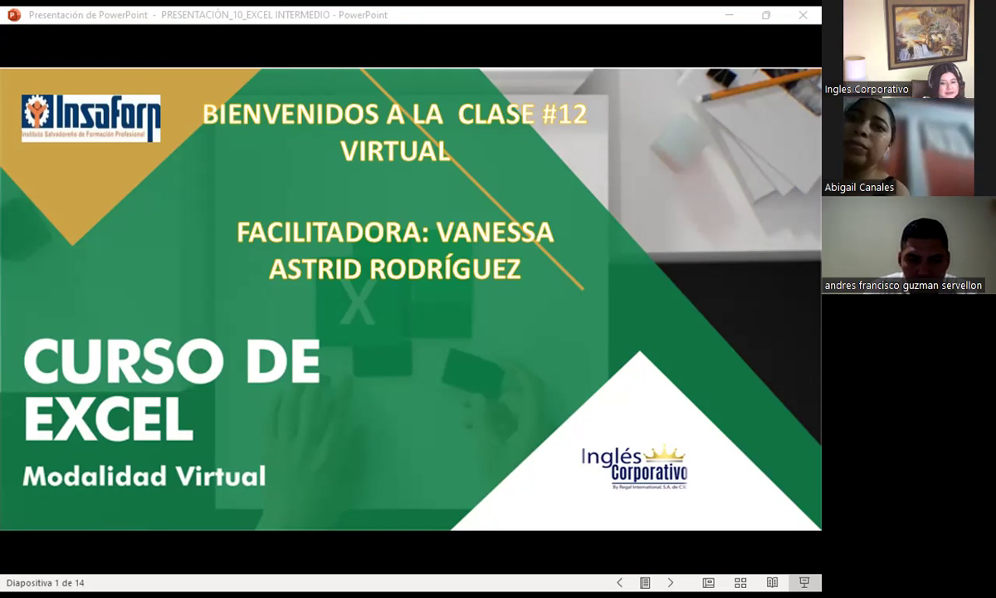
- Switch from the PowerPoint slideshow to the Firefox course lesson 3.2 on creating an index with links
{"action": "key", "text": "alt+Tab"}
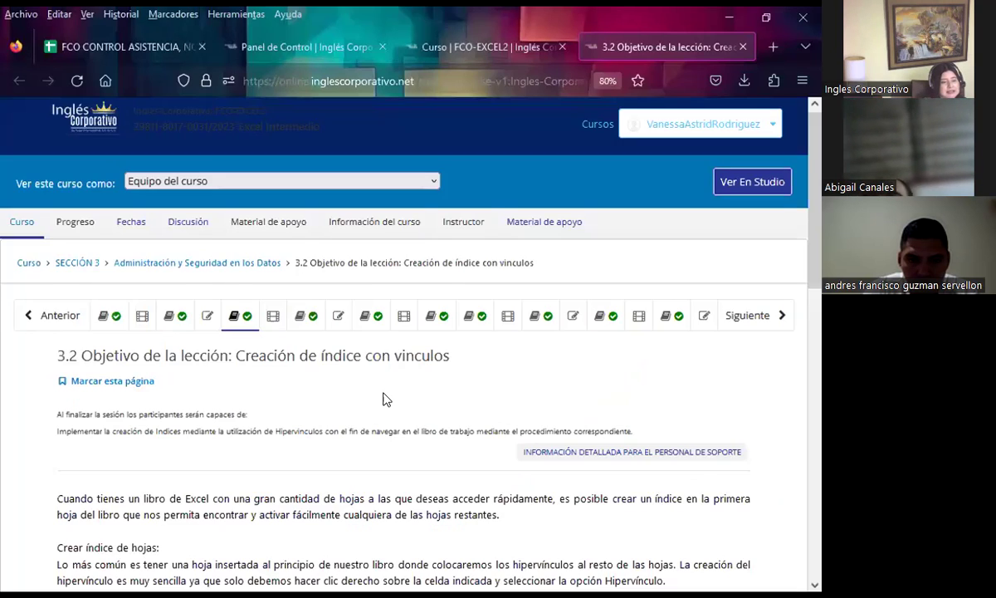
{"action": "scroll", "coordinate": [384, 398], "scroll_direction": "down", "scroll_amount": 3}
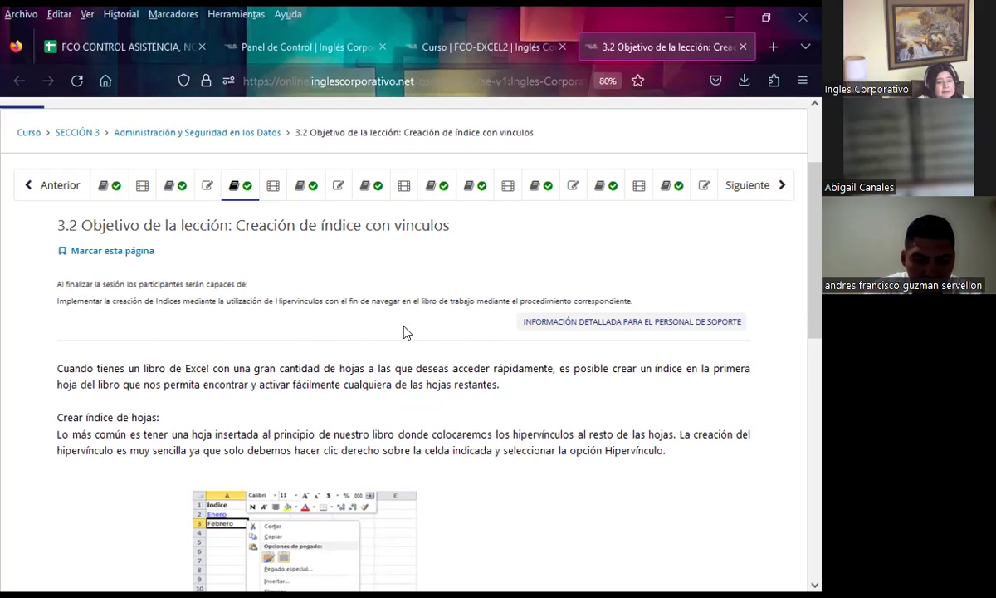
{"action": "scroll", "coordinate": [440, 362], "scroll_direction": "down", "scroll_amount": 3}
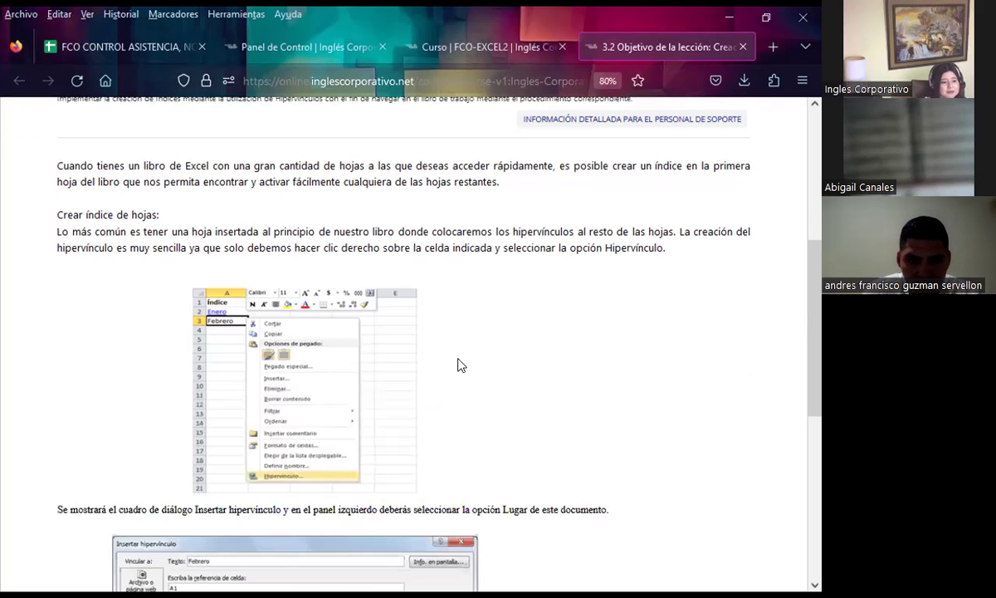
{"action": "scroll", "coordinate": [459, 363], "scroll_direction": "down", "scroll_amount": 2}
{"action": "scroll", "coordinate": [528, 342], "scroll_direction": "down", "scroll_amount": 1}
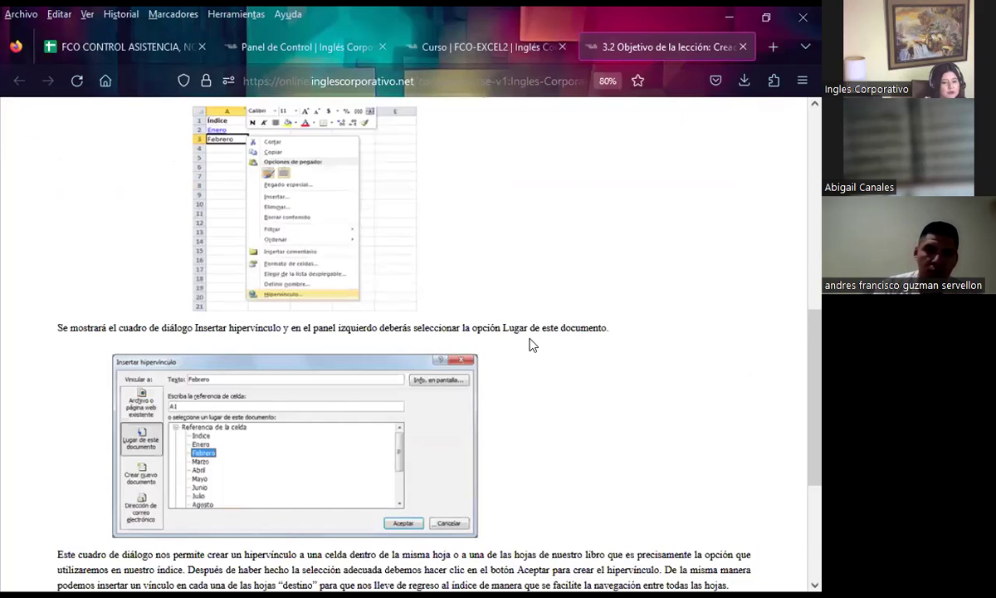
{"action": "scroll", "coordinate": [531, 342], "scroll_direction": "down", "scroll_amount": 3}
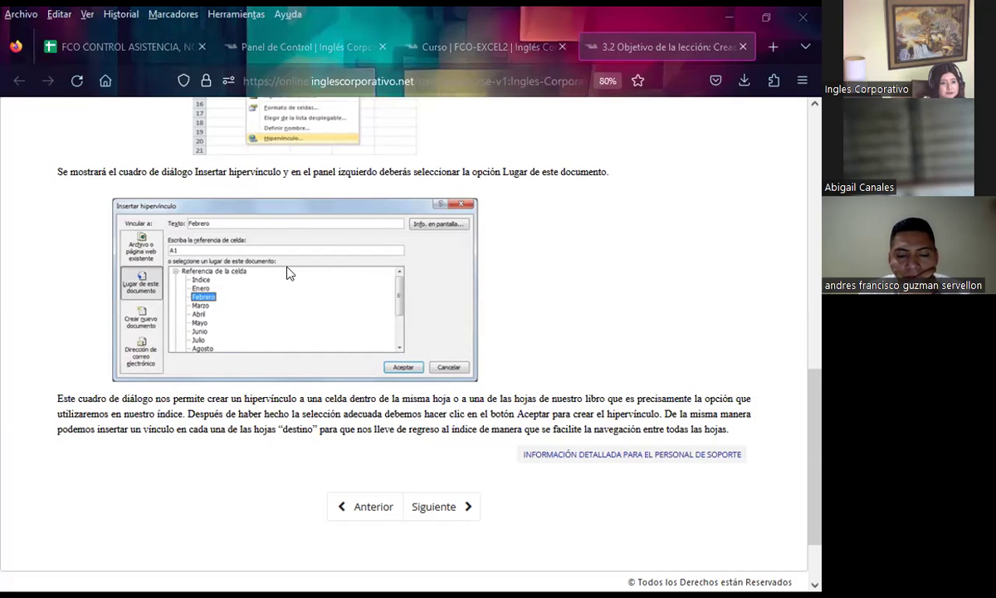
{"action": "scroll", "coordinate": [285, 271], "scroll_direction": "up", "scroll_amount": 5}
{"action": "scroll", "coordinate": [274, 311], "scroll_direction": "up", "scroll_amount": 3}
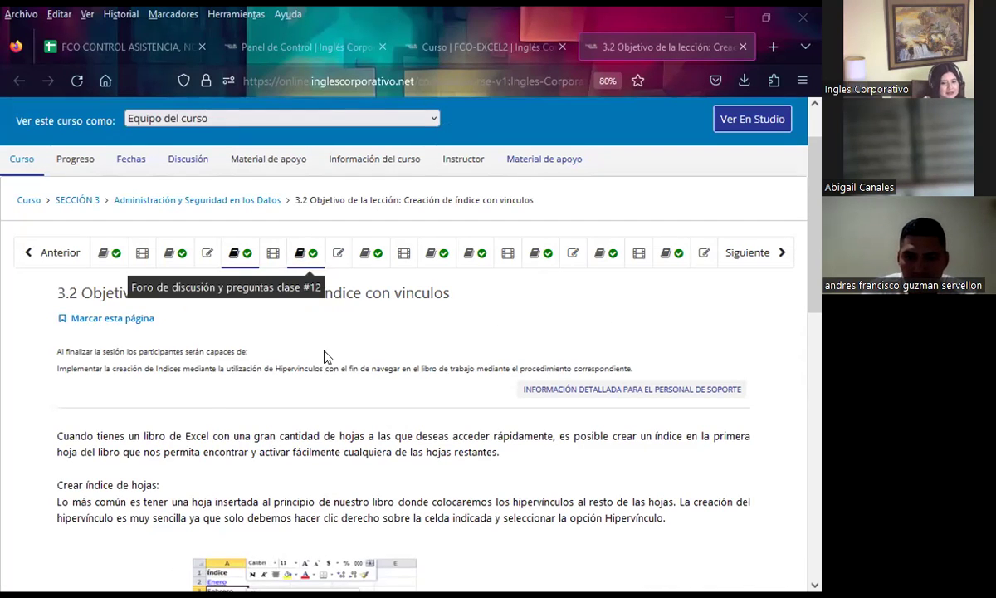
- Open the 'Foro de discusión y preguntas clase #12' unit and scroll to its posted Excel hyperlink question
{"action": "left_click", "coordinate": [305, 252]}
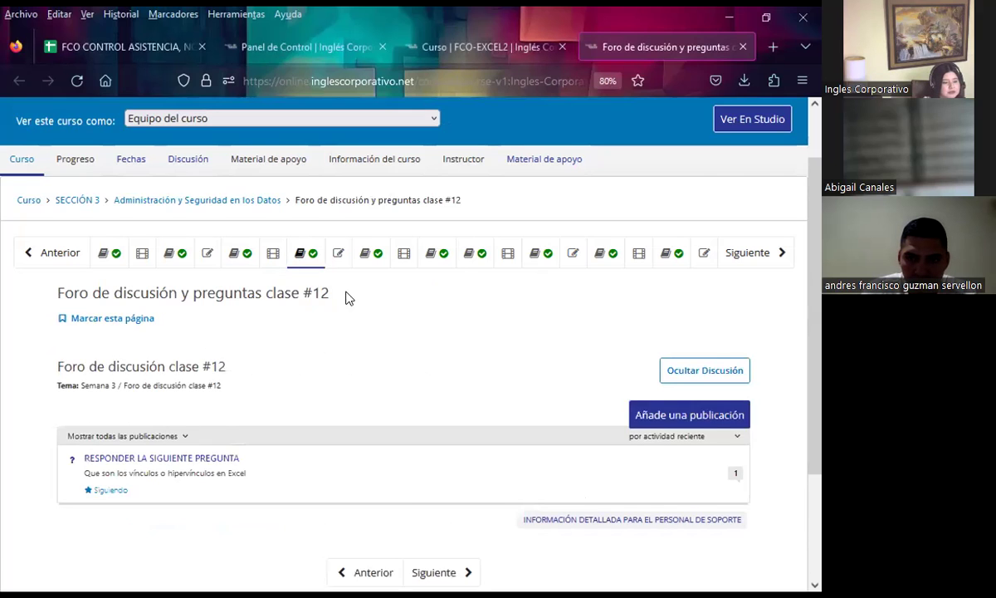
{"action": "scroll", "coordinate": [347, 298], "scroll_direction": "down", "scroll_amount": 1}
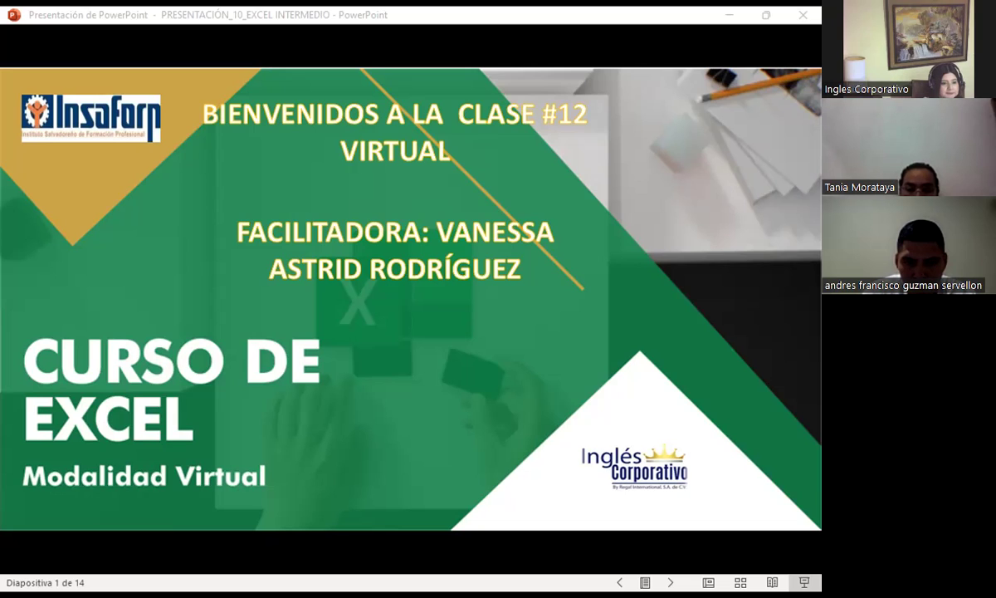
- Advance the slideshow from the title slide to slide 3, the five-item Agenda
{"action": "left_click", "coordinate": [501, 336]}
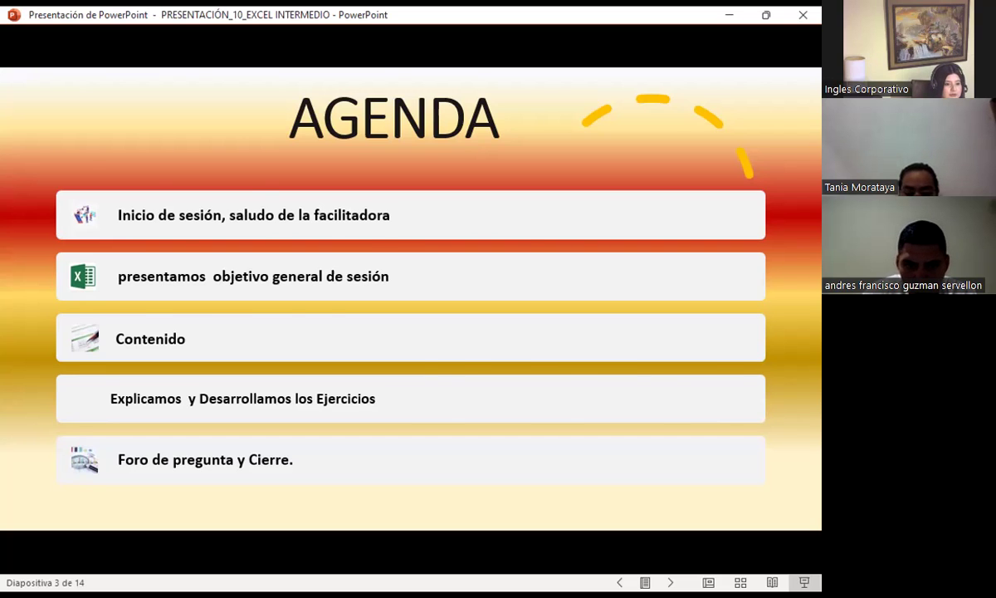
- Advance from the Agenda to slide 4, the general objective on hyperlinks and links
{"action": "key", "text": "Right"}
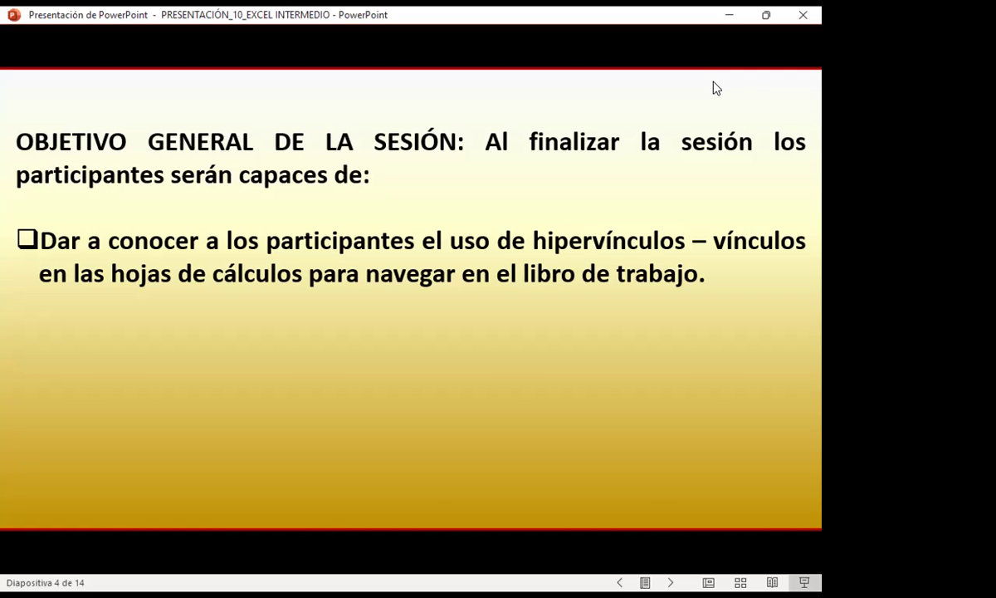
- Advance to slide 5, 'HIPERVÍNCULO', defining hyperlinks as shortcuts to workbook locations or documents
{"action": "left_click", "coordinate": [717, 87]}
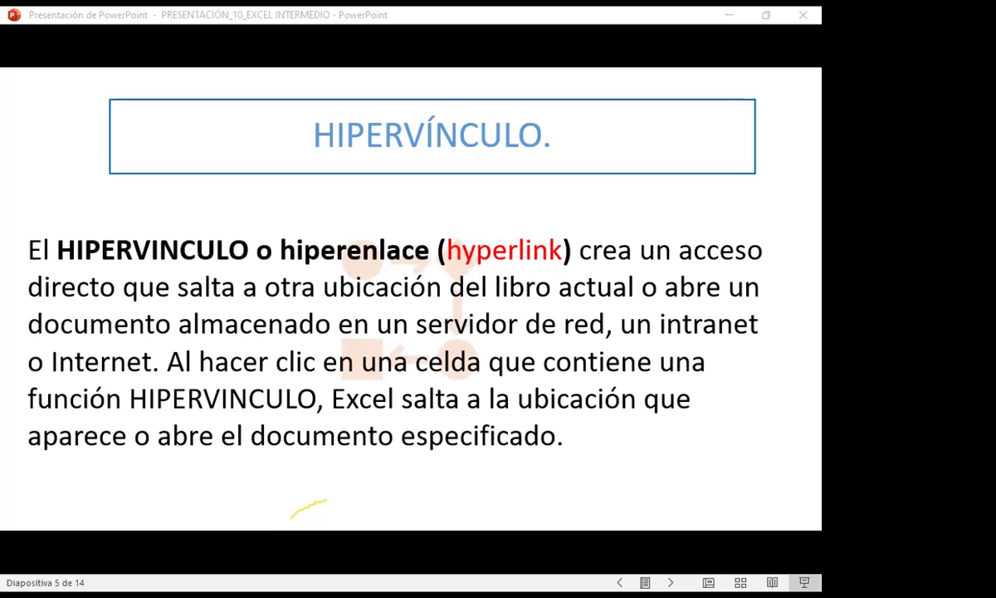
- Move on to slide 6, 'Vínculos', listing four kinds of link targets
{"action": "left_click", "coordinate": [596, 435]}
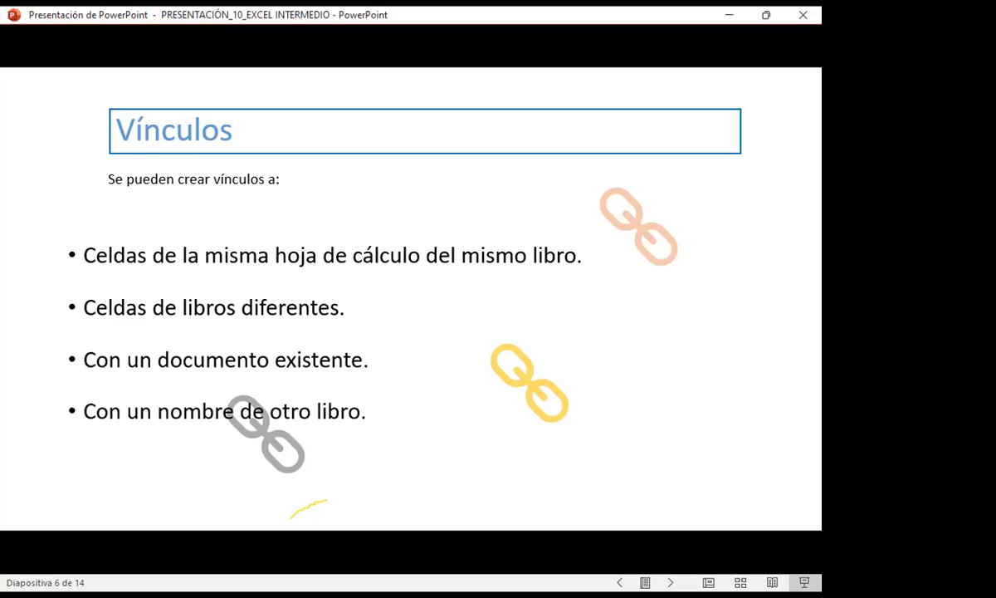
- Advance to slide 7, 'Crear un vínculo con un documento existente', with its display-as-icon steps
{"action": "key", "text": "Right"}
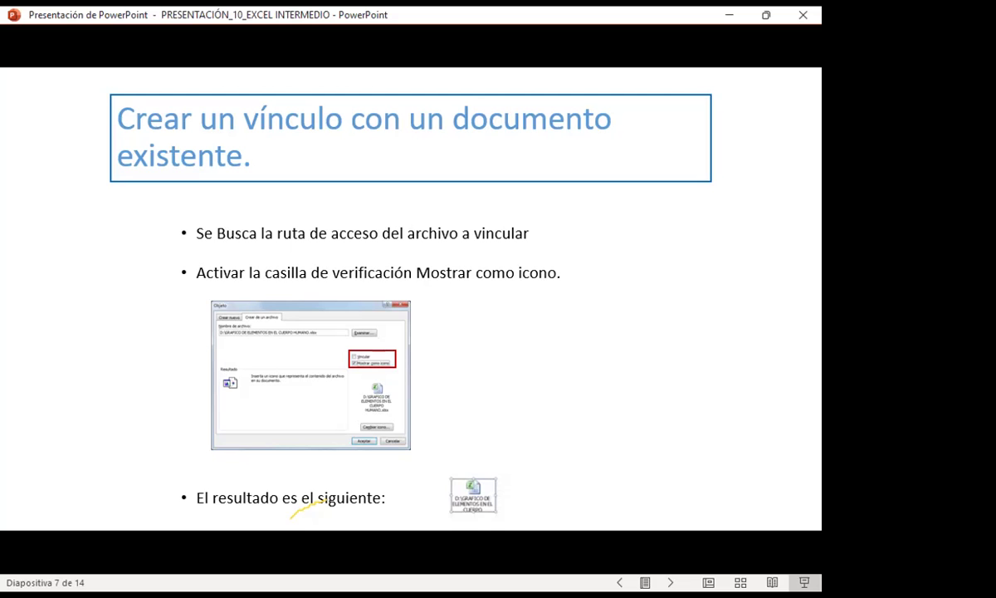
- Advance to slide 8, Insertar Objeto, then switch to the Excel workbook's HIPERVINCULO sheet
{"action": "key", "text": "Right"}
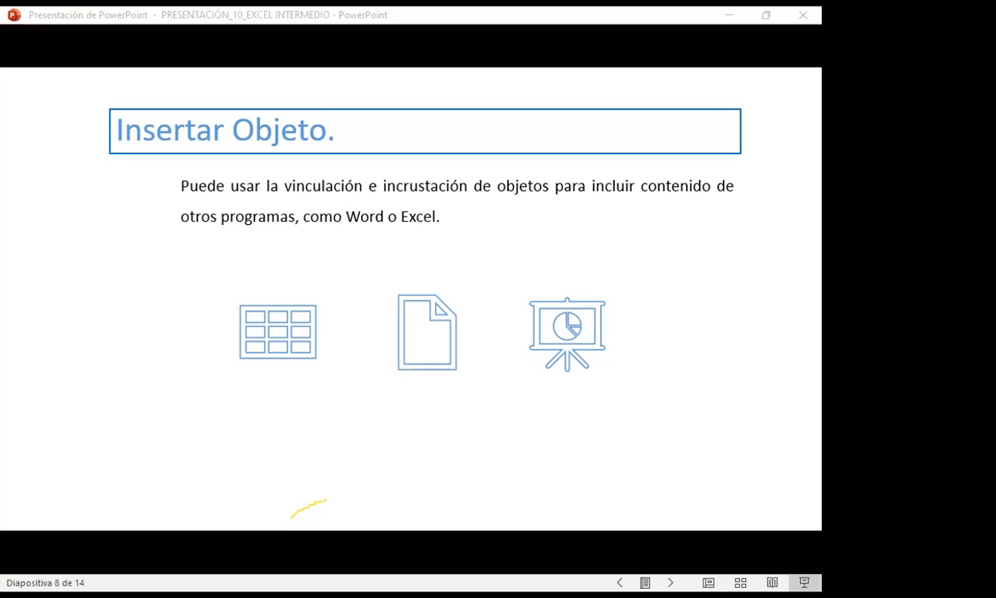
{"action": "key", "text": "alt+Tab"}
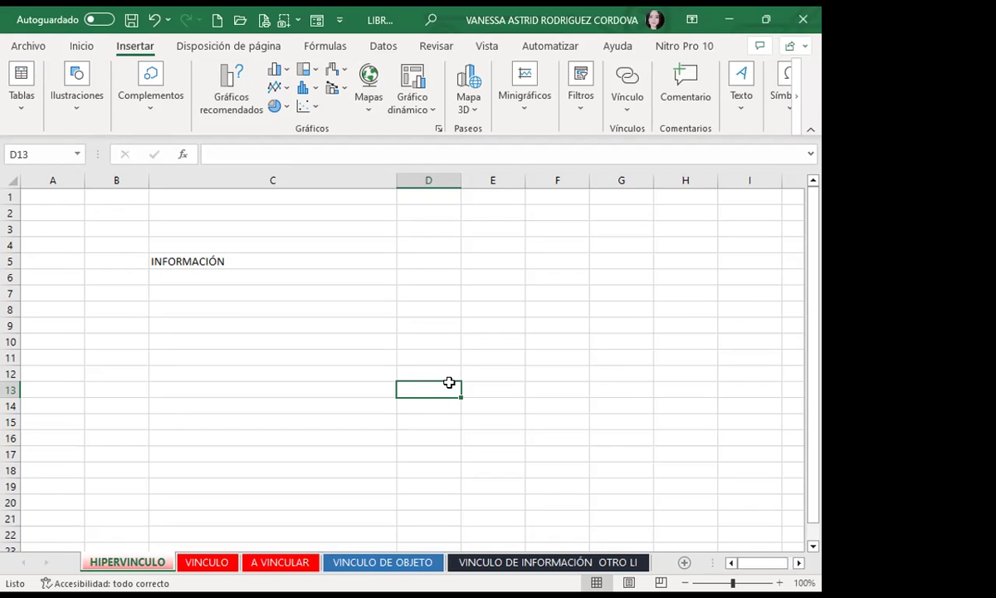
{"action": "left_click", "coordinate": [229, 255]}
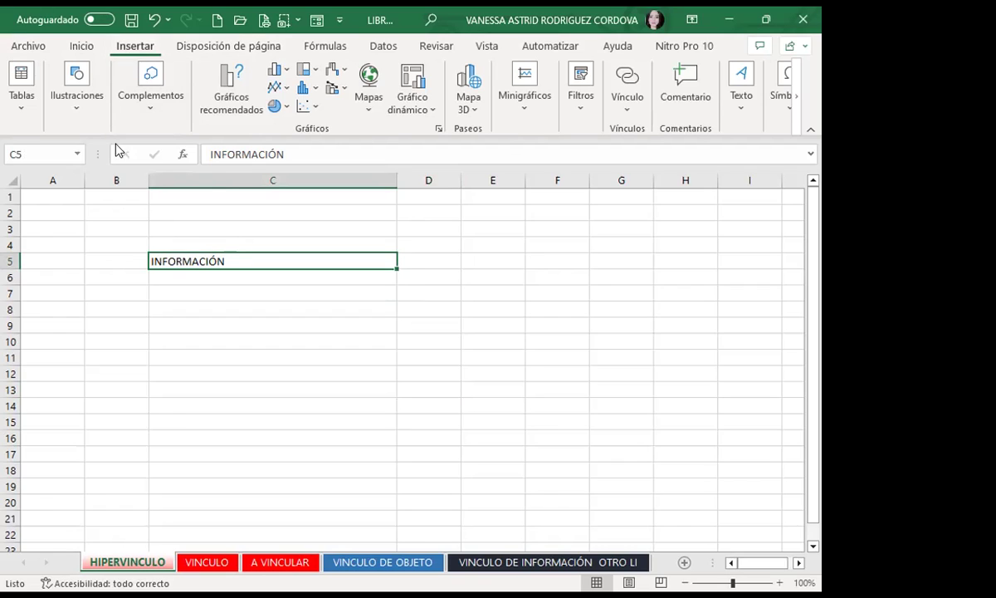
{"action": "left_click", "coordinate": [169, 224]}
{"action": "left_click", "coordinate": [81, 48]}
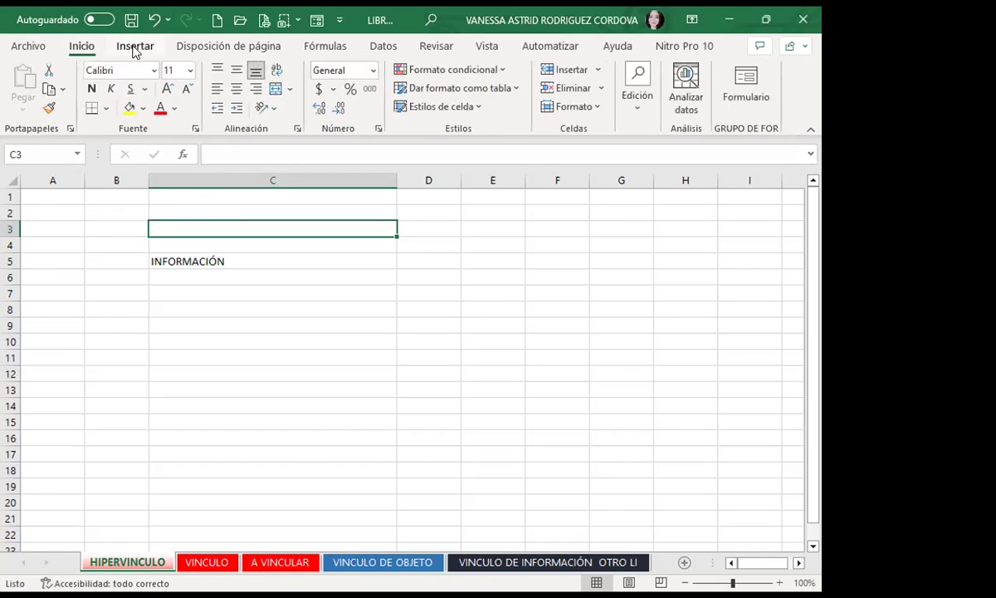
{"action": "left_click", "coordinate": [133, 48]}
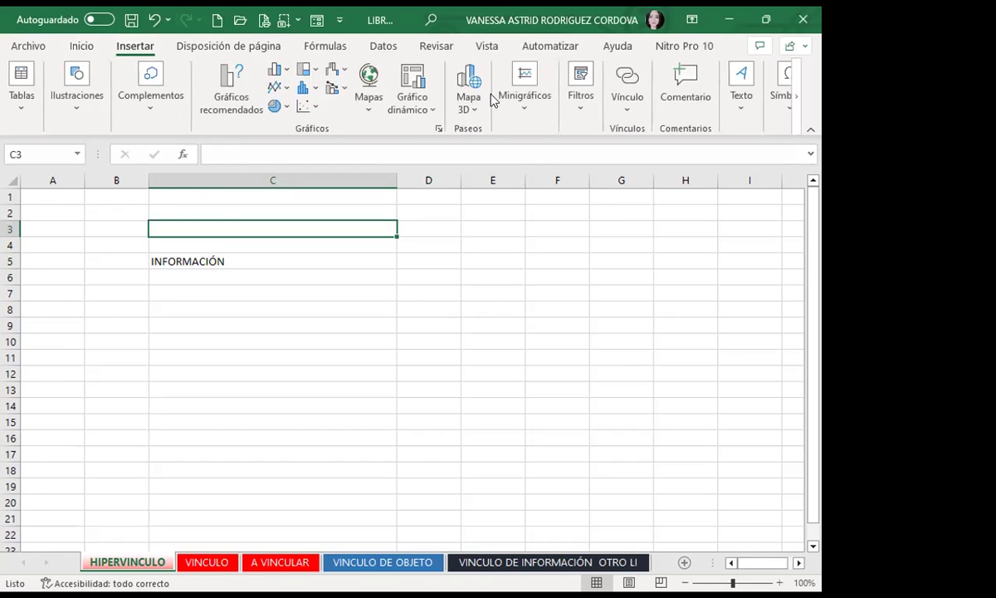
{"action": "left_click", "coordinate": [629, 113]}
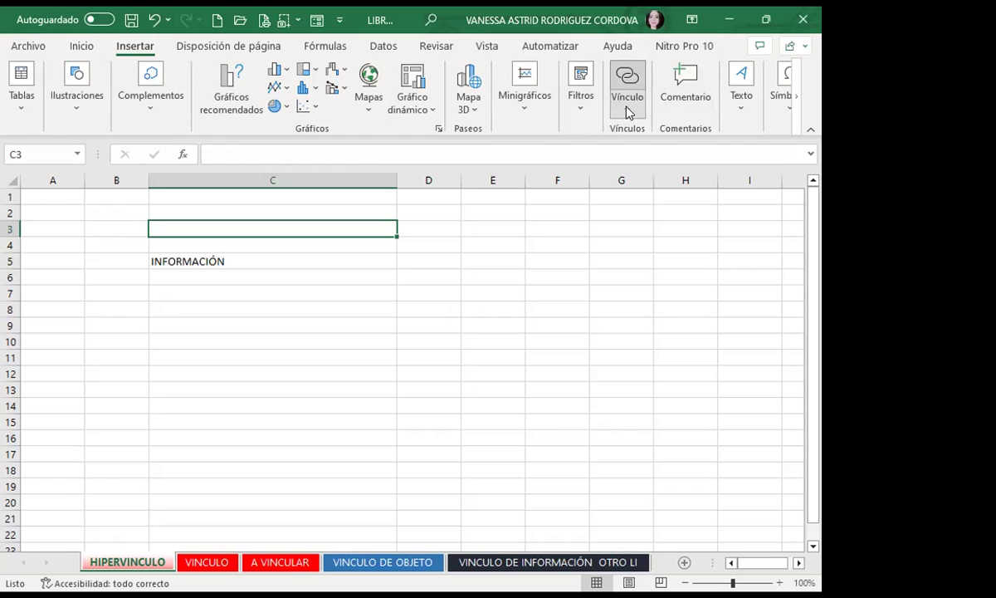
{"action": "left_click", "coordinate": [628, 113]}
{"action": "left_click", "coordinate": [629, 79]}
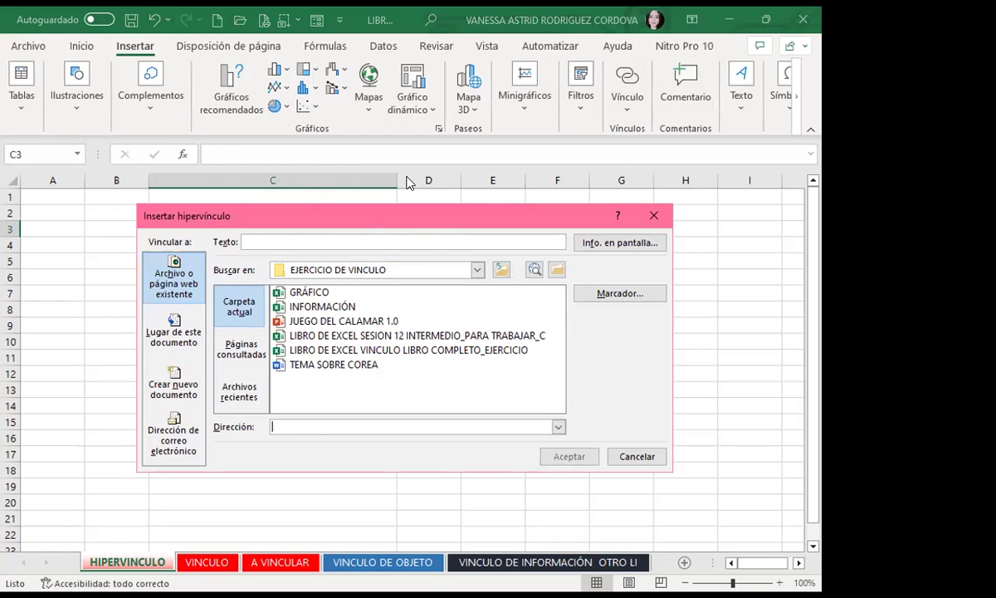
{"action": "left_click_drag", "start_coordinate": [407, 215], "coordinate": [421, 187]}
{"action": "key", "text": "Escape"}
{"action": "left_click", "coordinate": [266, 257]}
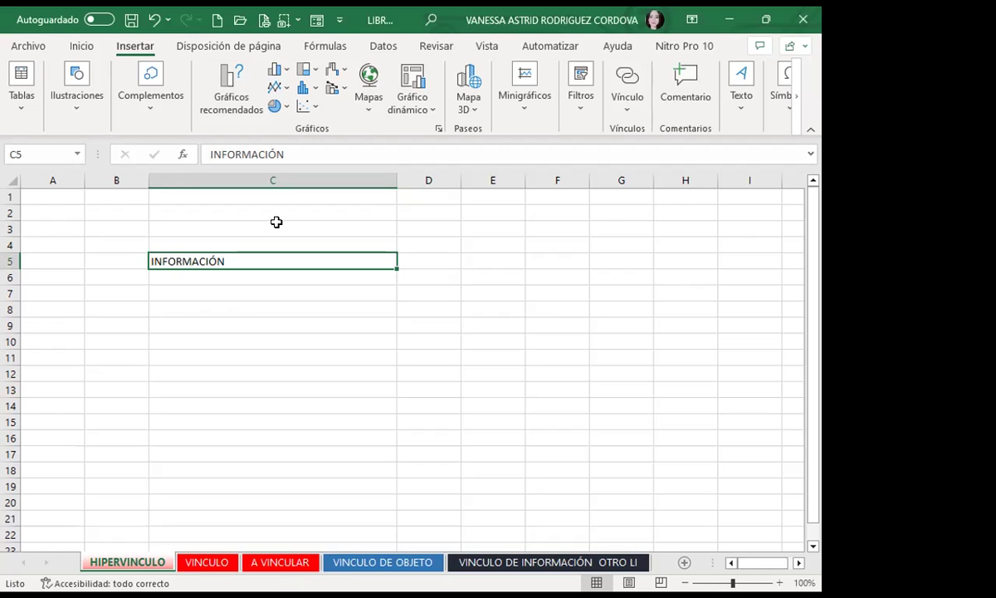
{"action": "left_click", "coordinate": [298, 294]}
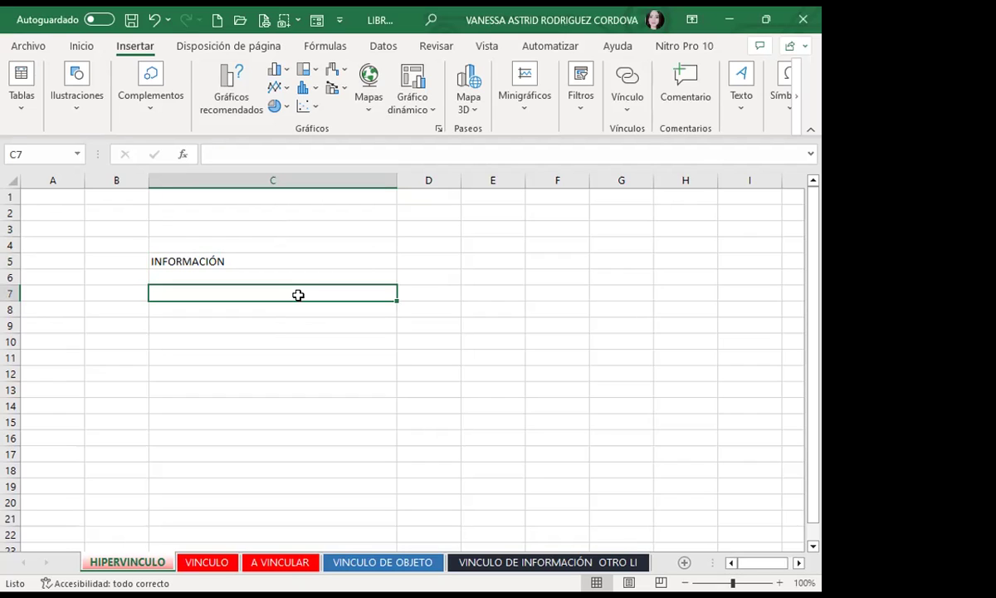
{"action": "left_click", "coordinate": [284, 263]}
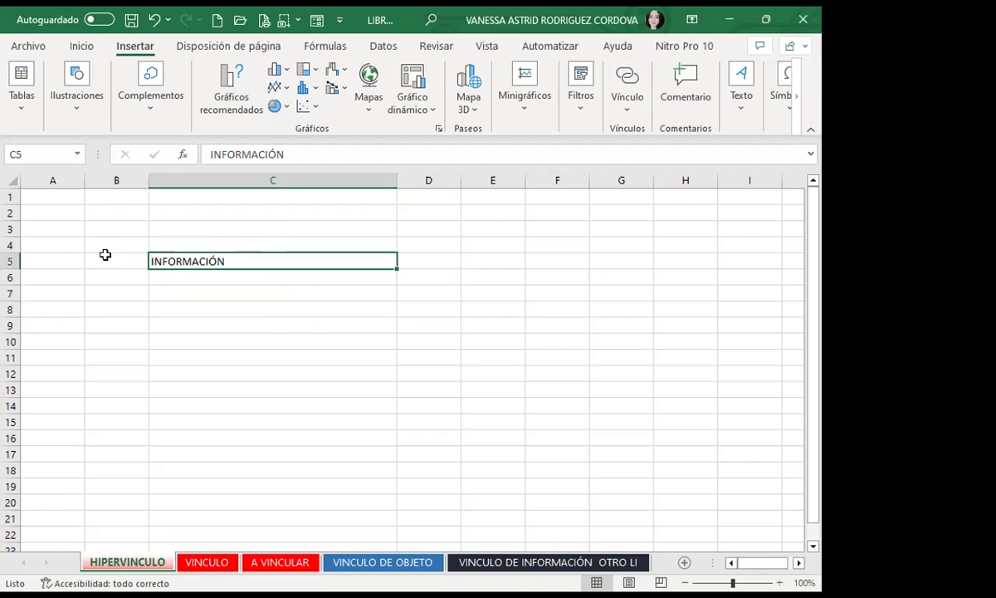
{"action": "left_click", "coordinate": [211, 290]}
{"action": "left_click", "coordinate": [274, 264]}
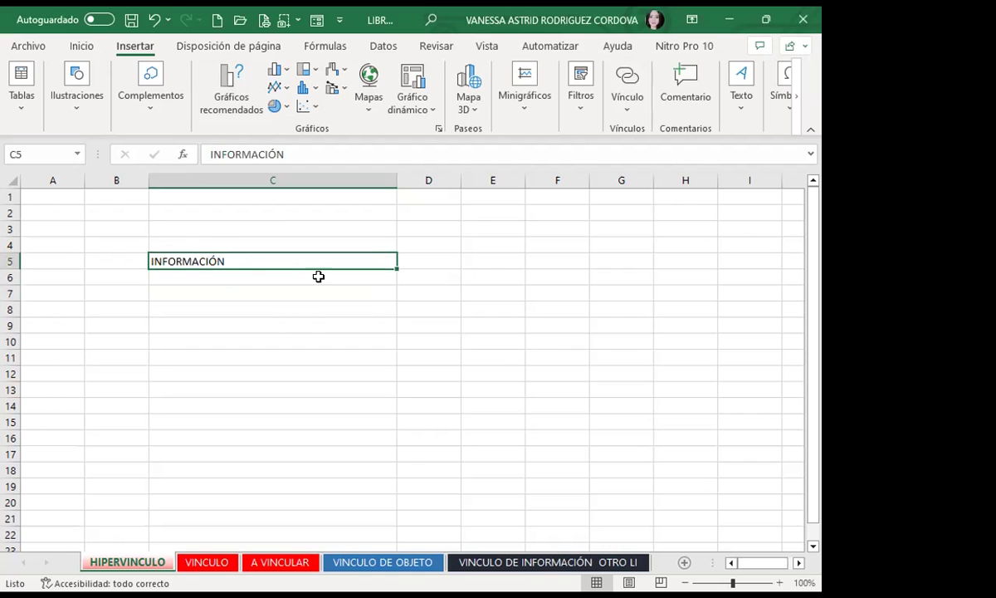
{"action": "left_click", "coordinate": [80, 46]}
{"action": "left_click", "coordinate": [159, 107]}
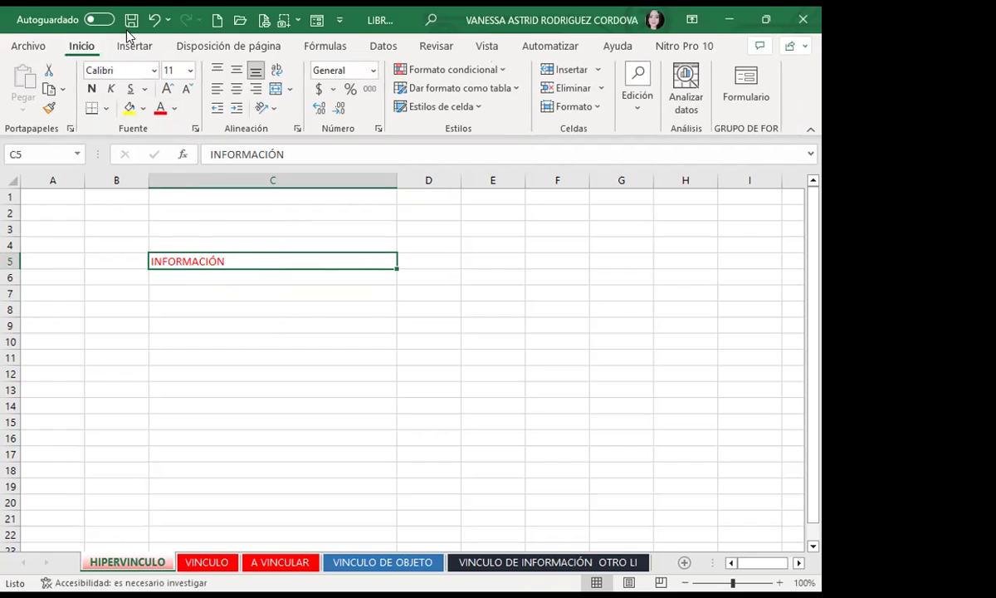
{"action": "left_click", "coordinate": [154, 20]}
{"action": "left_click", "coordinate": [137, 46]}
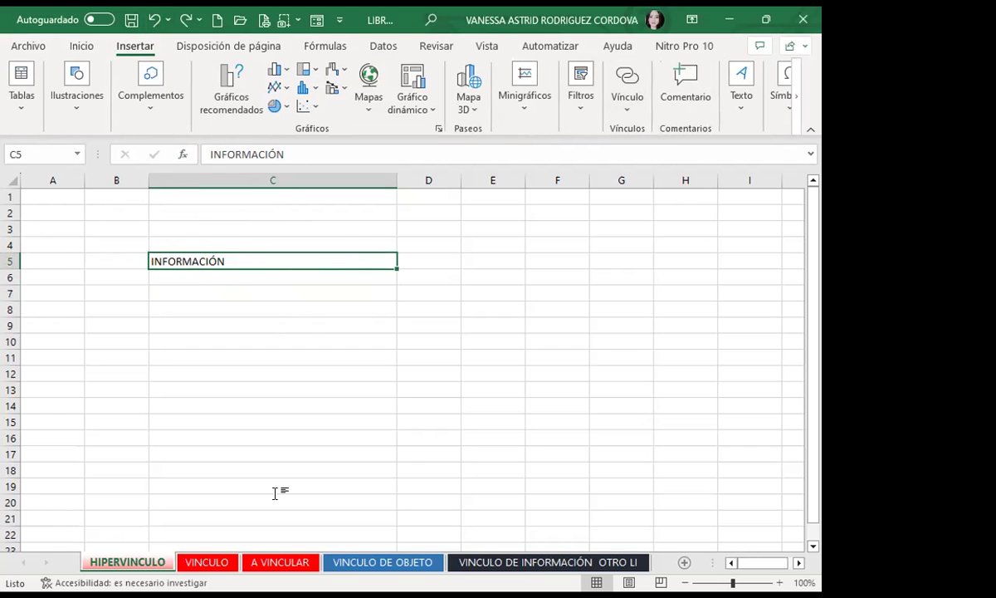
{"action": "key", "text": "ctrl+k"}
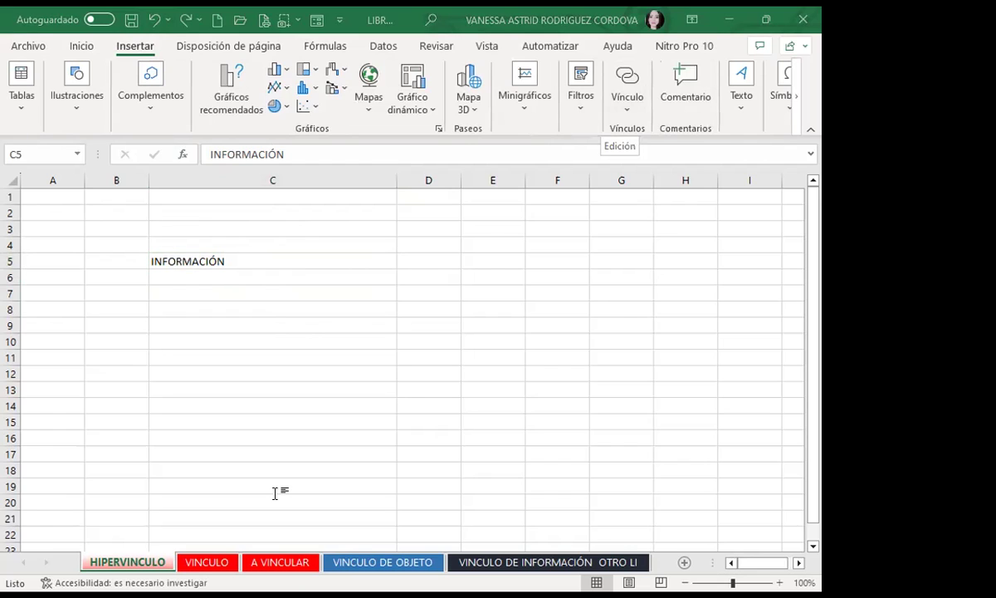
{"action": "key", "text": "Escape"}
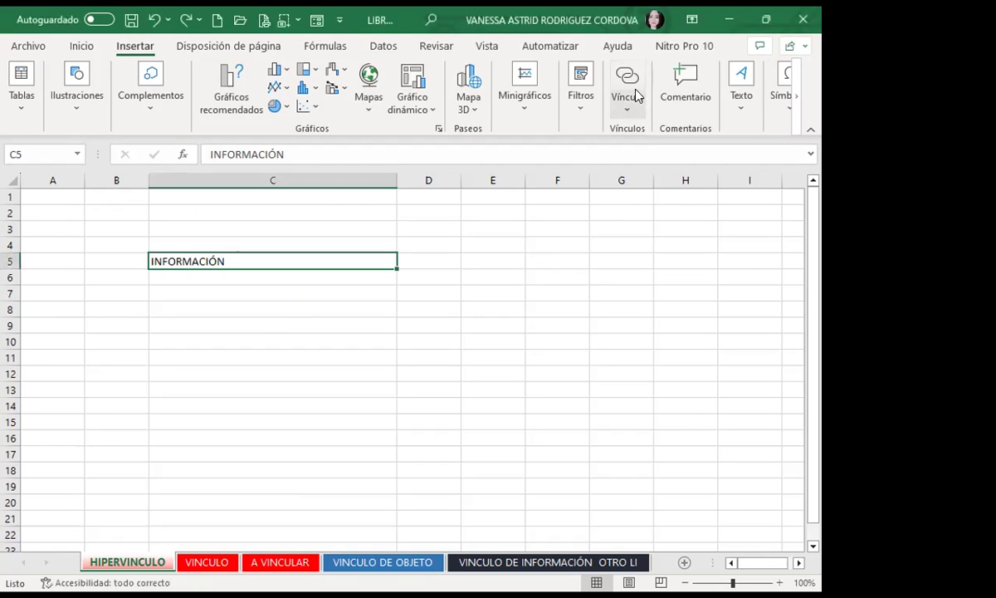
{"action": "left_click", "coordinate": [628, 77]}
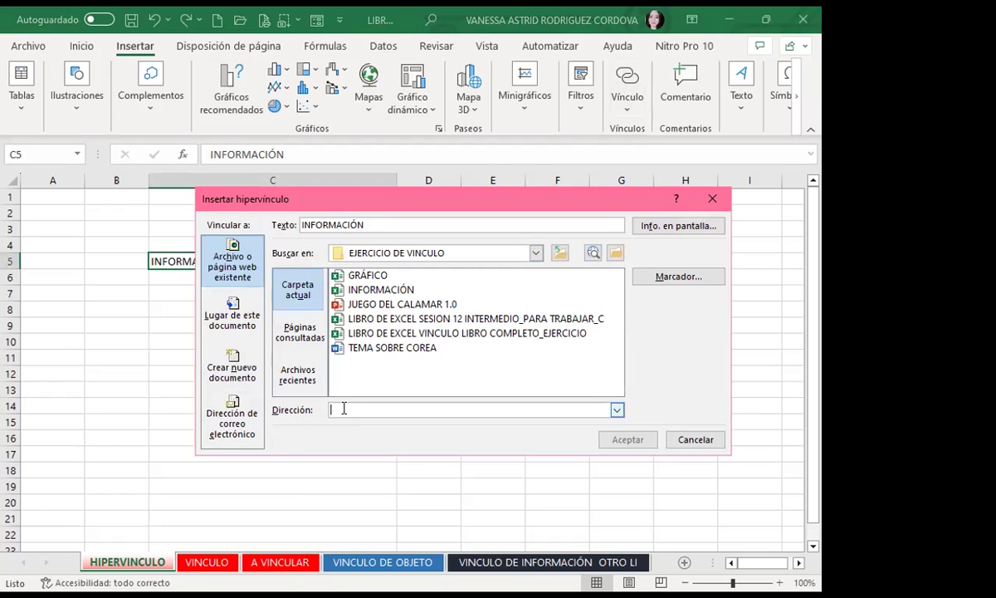
{"action": "type", "text": "https://online.inglescorporativo.net/dashboard"}
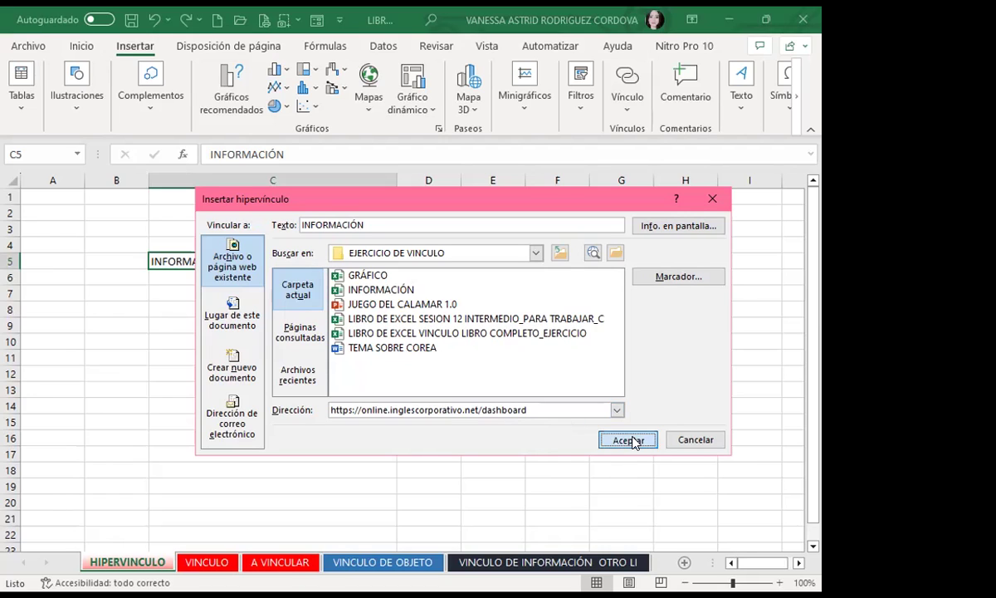
{"action": "left_click", "coordinate": [628, 440]}
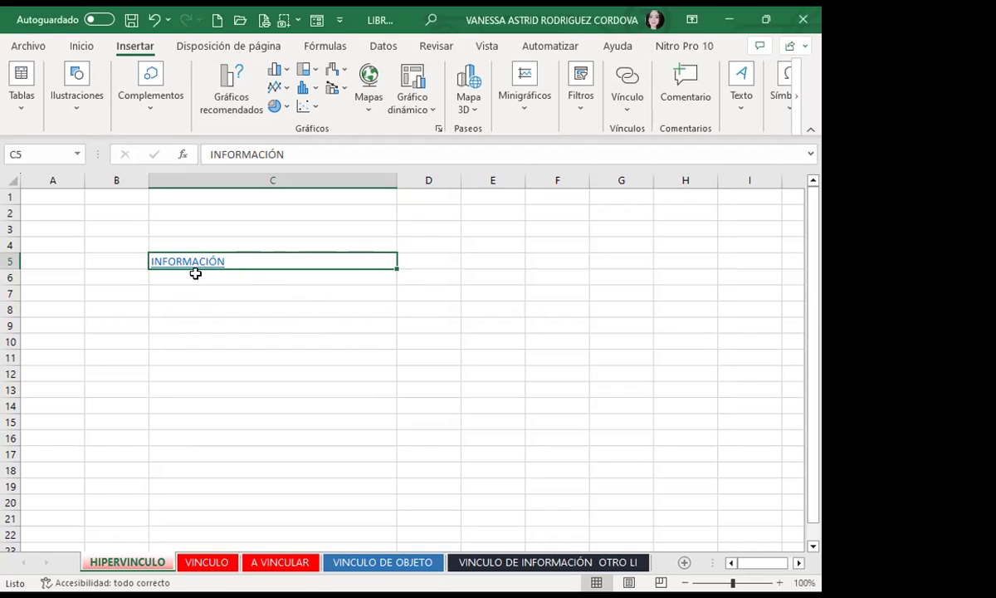
{"action": "left_click", "coordinate": [234, 282]}
{"action": "left_click", "coordinate": [215, 292]}
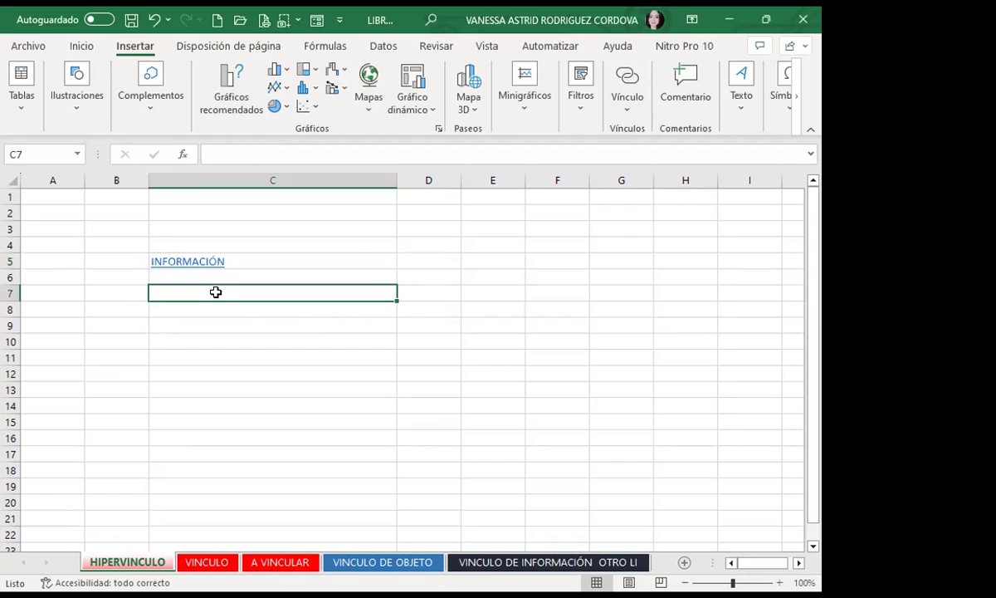
{"action": "left_click", "coordinate": [212, 374]}
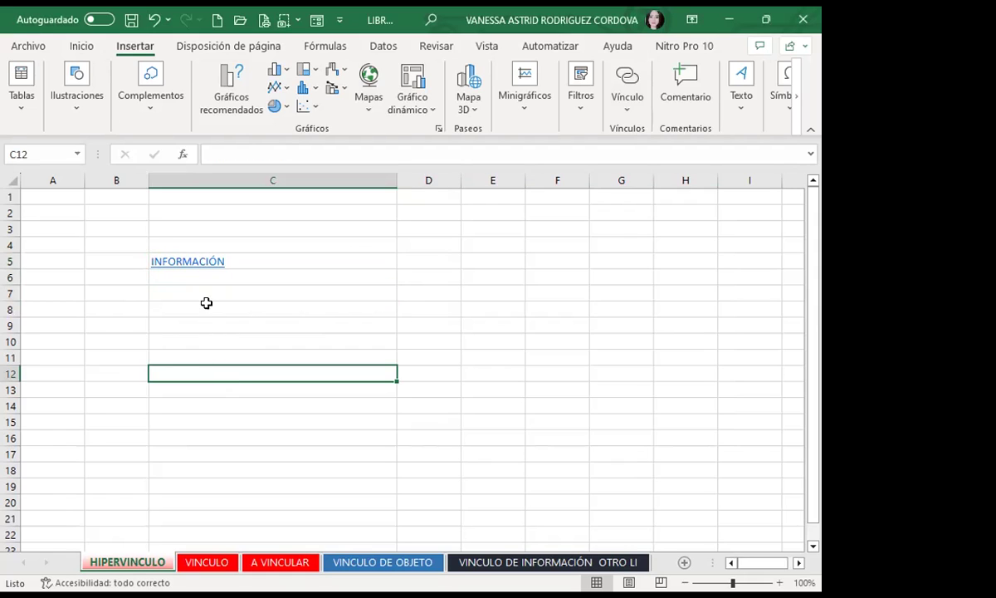
{"action": "mouse_move", "coordinate": [204, 271]}
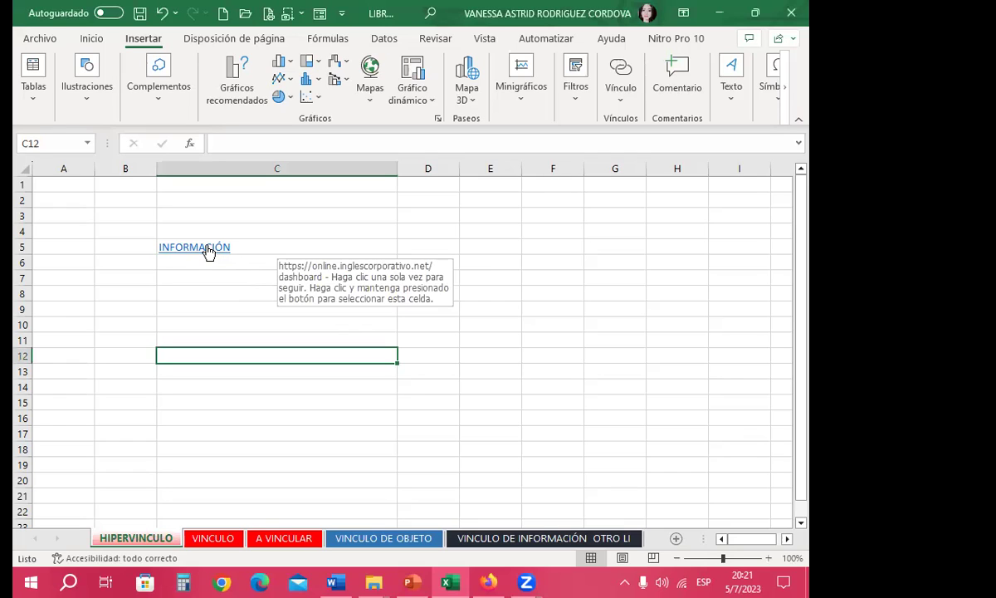
- Follow the INFORMACIÓN link to the course dashboard in Firefox, then return to Excel and reselect C5
{"action": "left_click", "coordinate": [208, 250]}
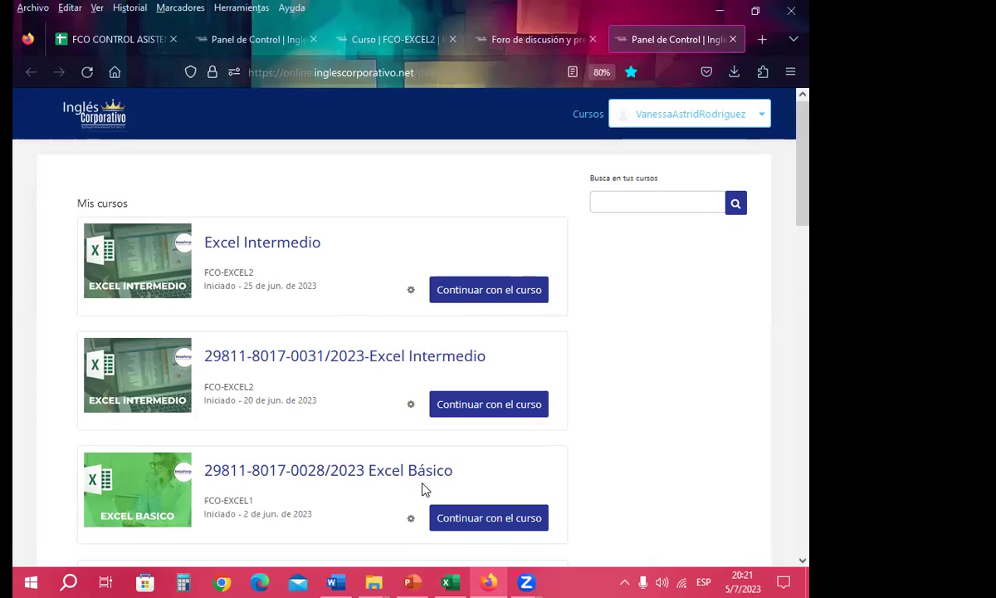
{"action": "key", "text": "alt+Tab"}
{"action": "left_click", "coordinate": [245, 249]}
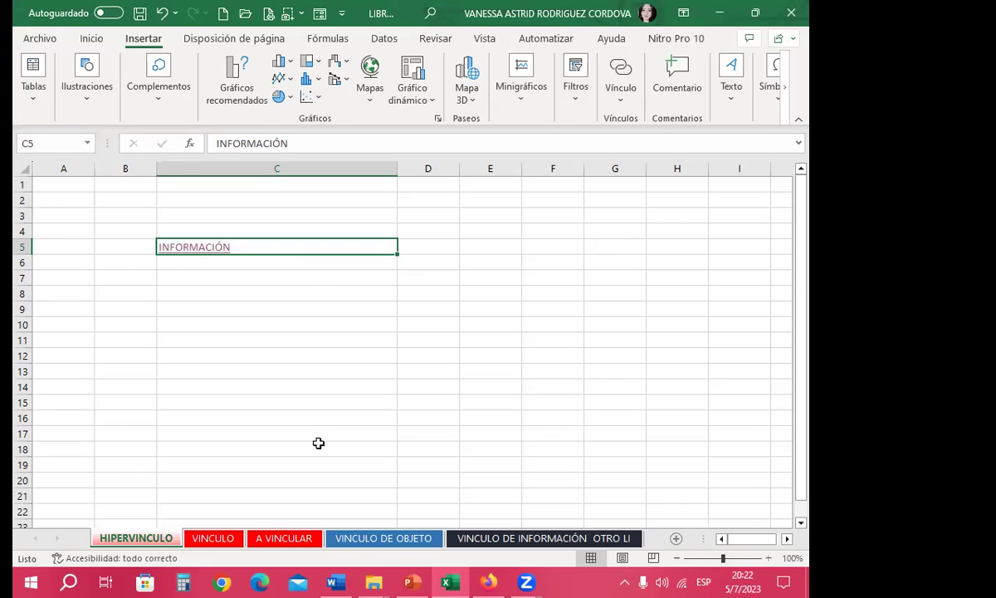
{"action": "left_click", "coordinate": [259, 277]}
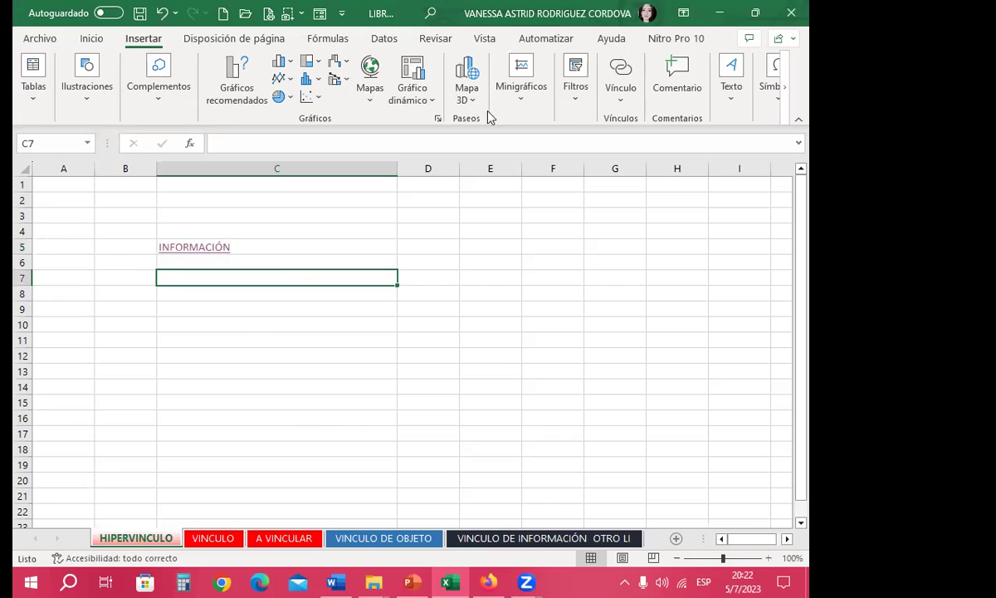
{"action": "left_click", "coordinate": [622, 73]}
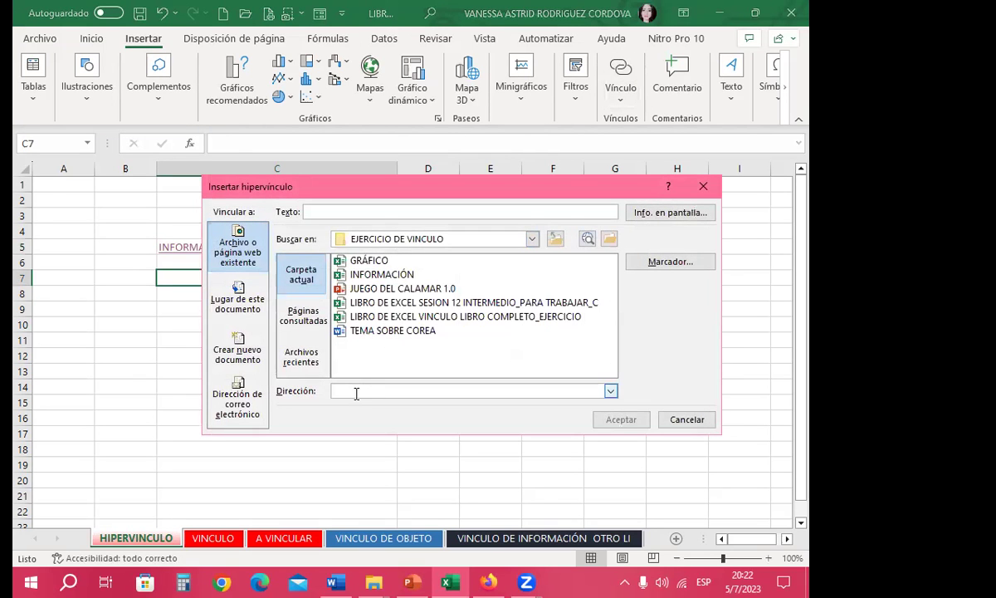
{"action": "type", "text": "https://online.inglescorporativo.net/dashboard"}
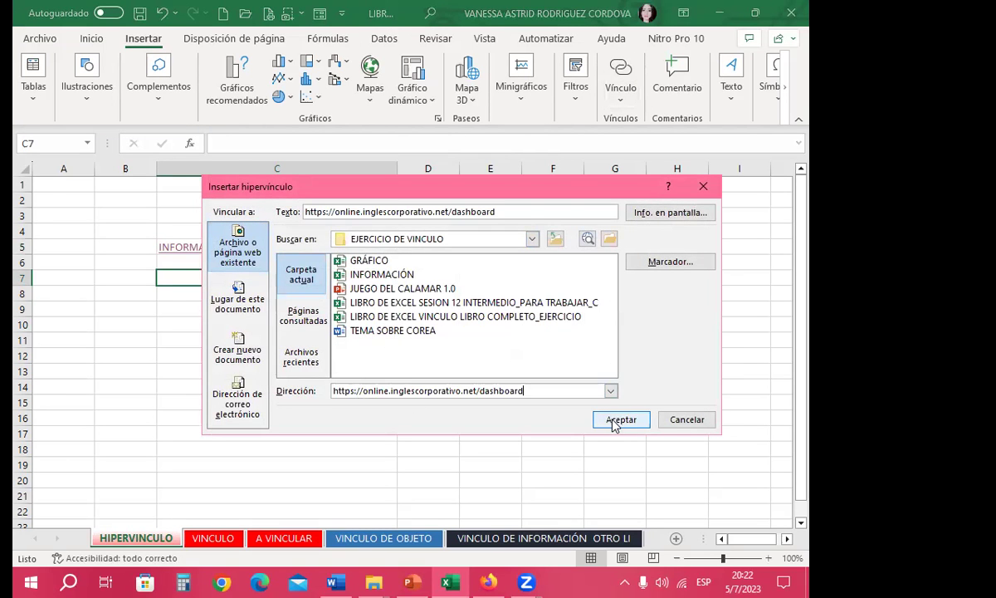
{"action": "left_click", "coordinate": [614, 422]}
{"action": "left_click", "coordinate": [207, 357]}
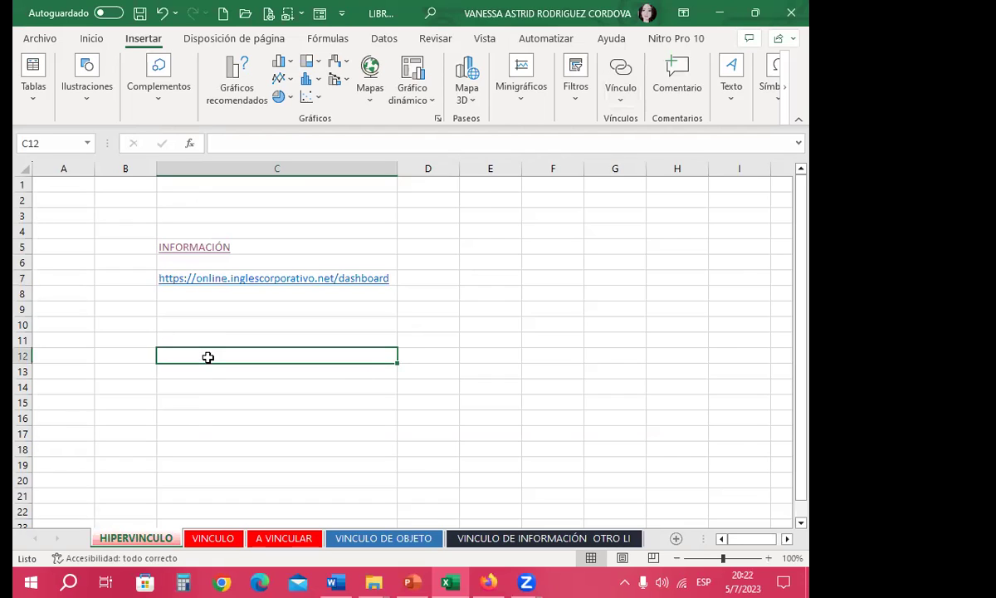
{"action": "left_click", "coordinate": [236, 287]}
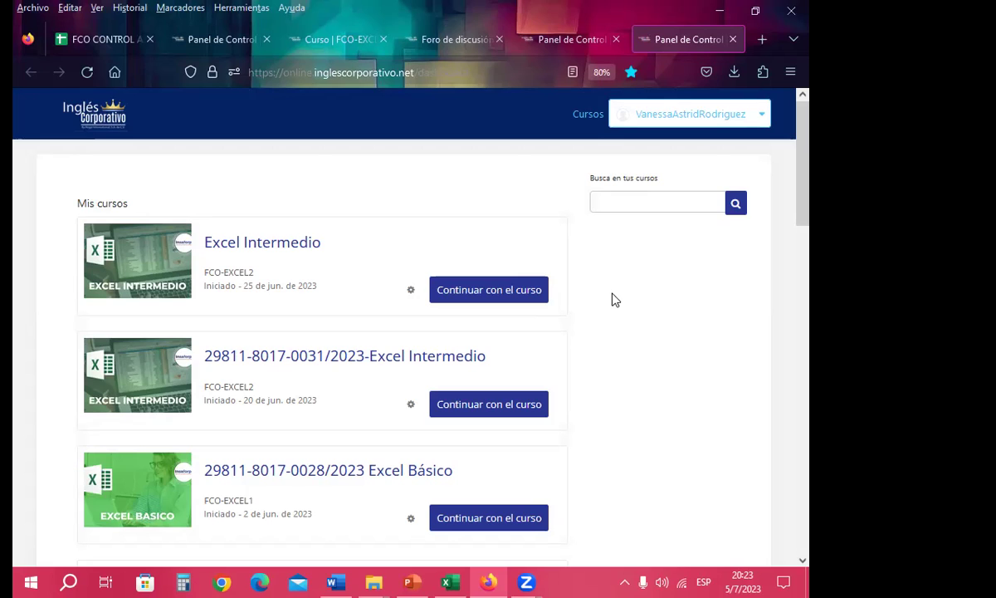
- Close the duplicate Inglés Corporativo dashboard tab in Firefox
{"action": "left_click", "coordinate": [733, 39]}
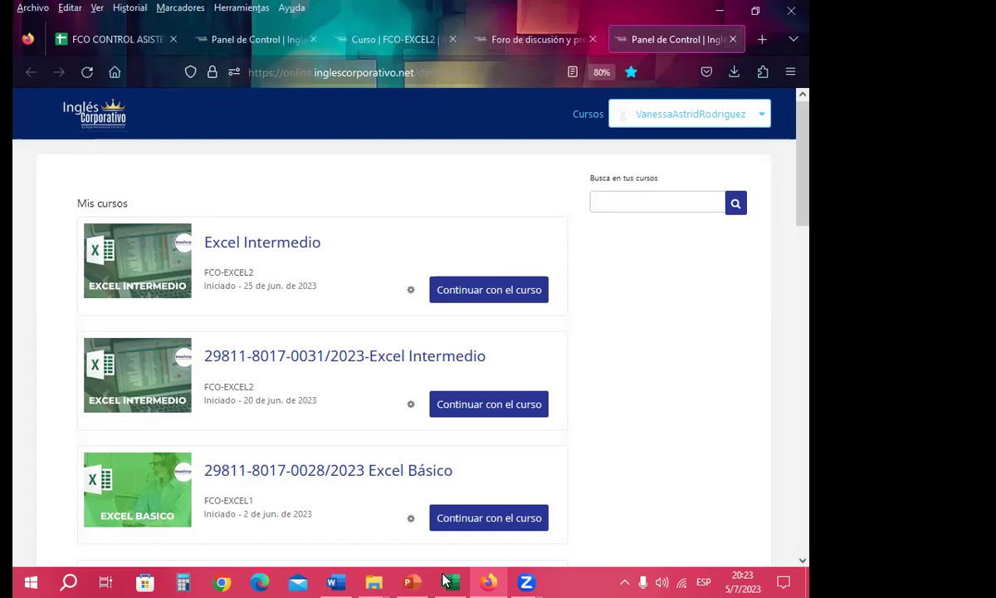
- Back in Excel, copy the employee table A1:F15 on the VINCULO sheet
{"action": "left_click", "coordinate": [446, 580]}
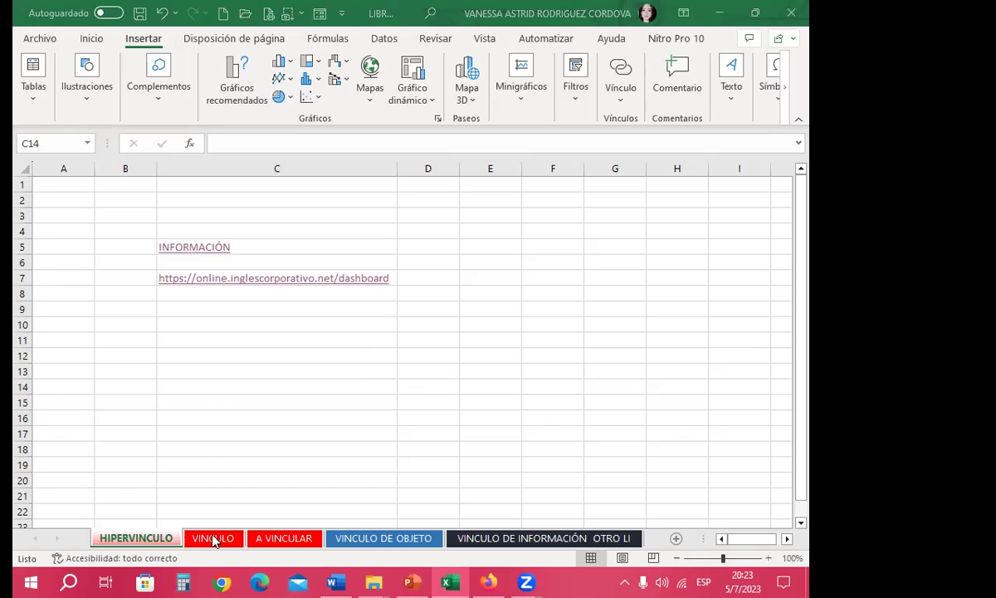
{"action": "left_click", "coordinate": [213, 539]}
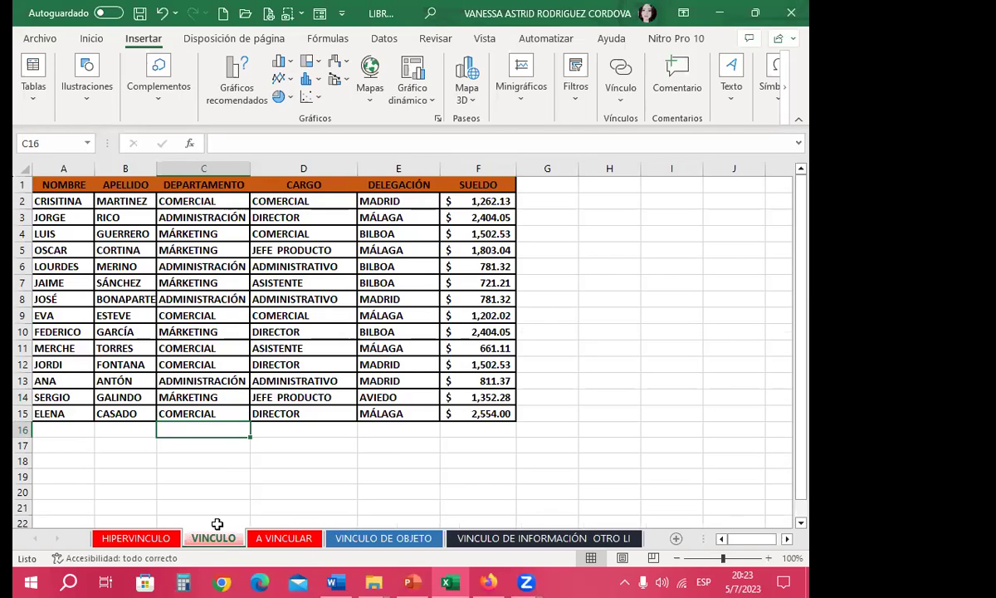
{"action": "left_click", "coordinate": [104, 217]}
{"action": "left_click", "coordinate": [111, 233]}
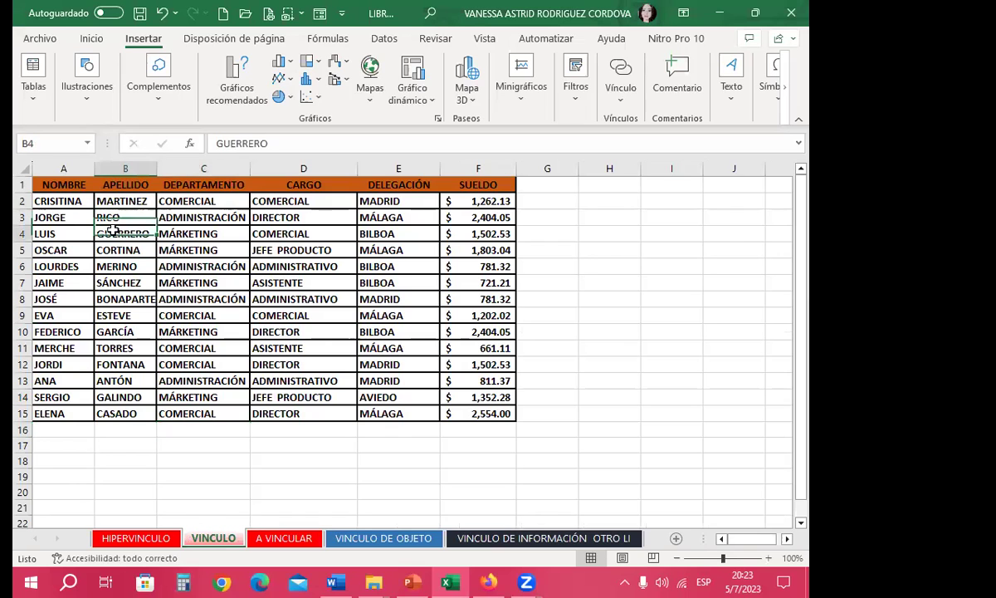
{"action": "left_click", "coordinate": [124, 200]}
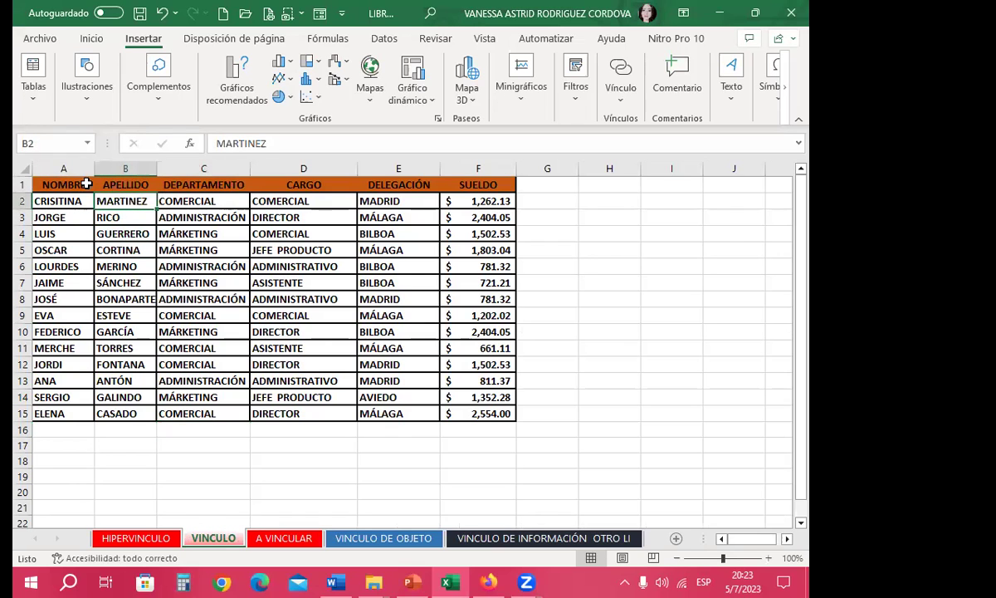
{"action": "left_click_drag", "start_coordinate": [64, 187], "coordinate": [461, 410]}
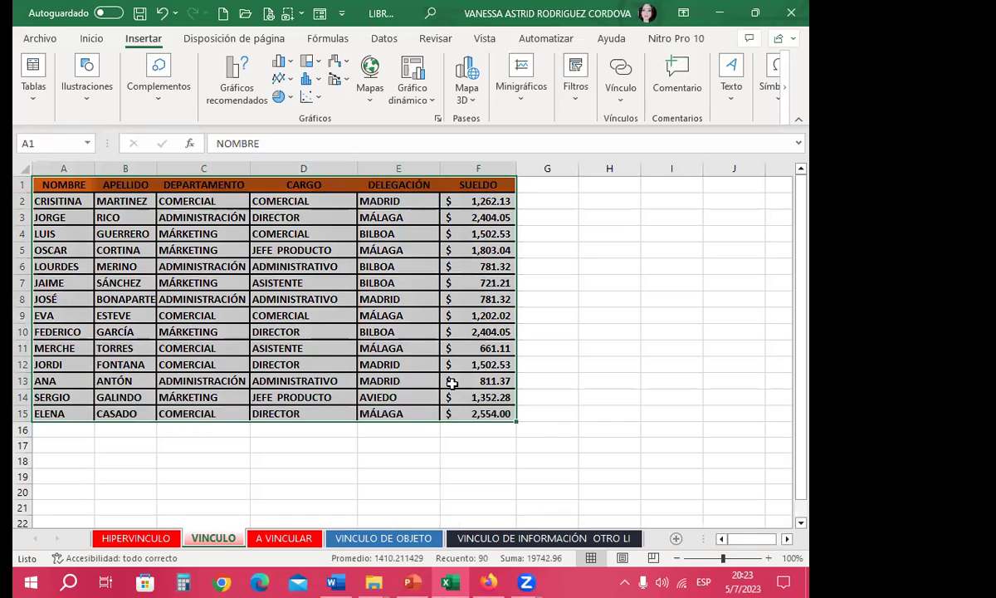
{"action": "left_click", "coordinate": [92, 39]}
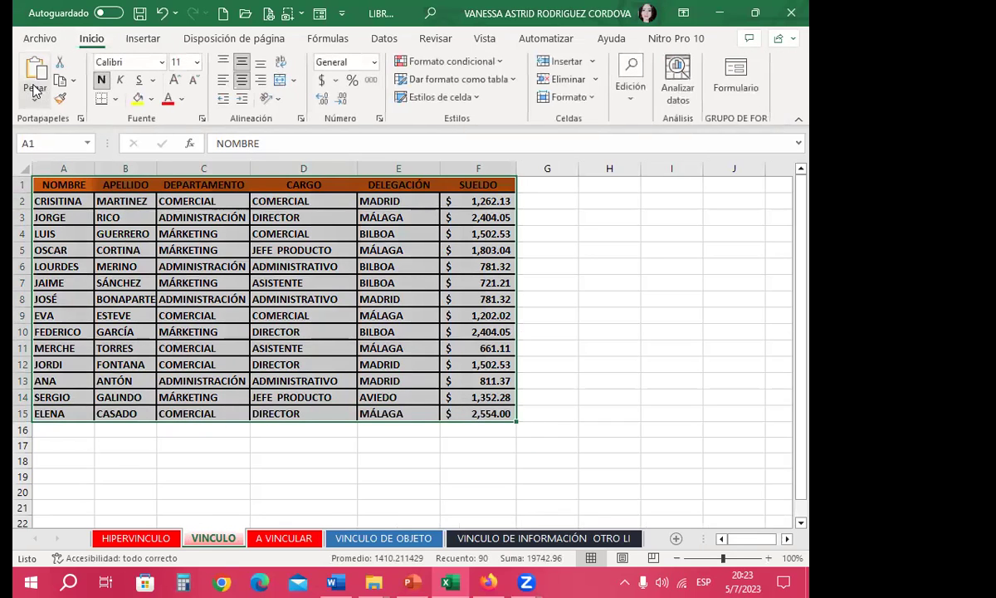
{"action": "left_click", "coordinate": [61, 80]}
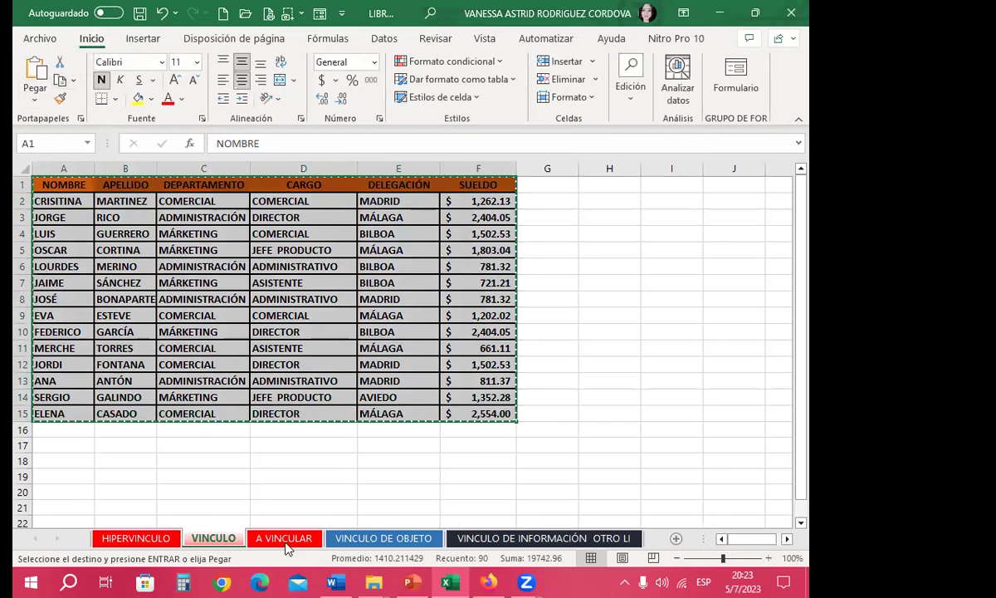
- Paste the table at A1 of A VINCULAR, check it, and return to VINCULO
{"action": "left_click", "coordinate": [268, 531]}
{"action": "left_click", "coordinate": [46, 184]}
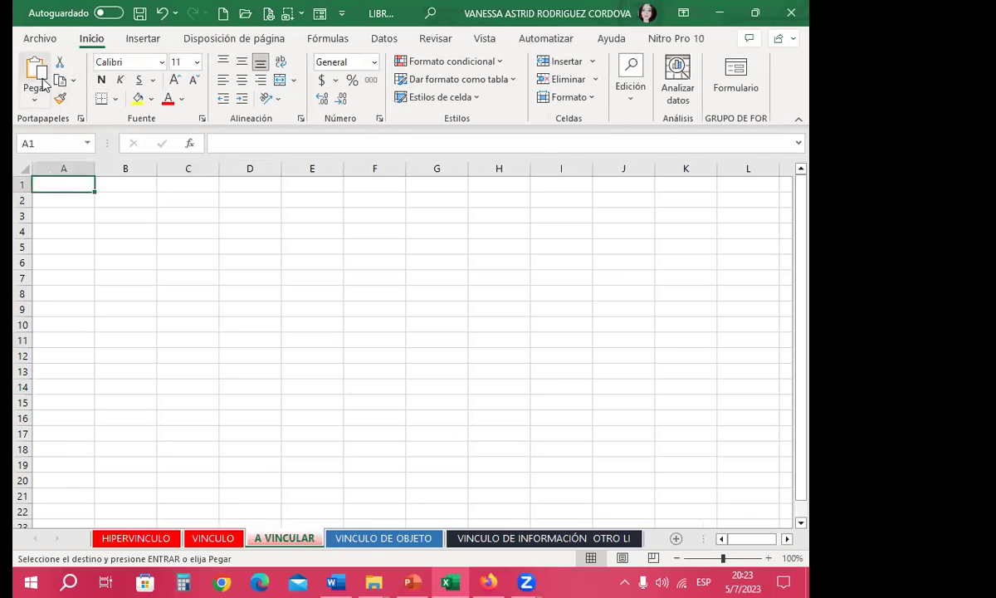
{"action": "left_click", "coordinate": [35, 75]}
{"action": "left_click", "coordinate": [125, 234]}
{"action": "left_click", "coordinate": [75, 184]}
{"action": "left_click", "coordinate": [61, 216]}
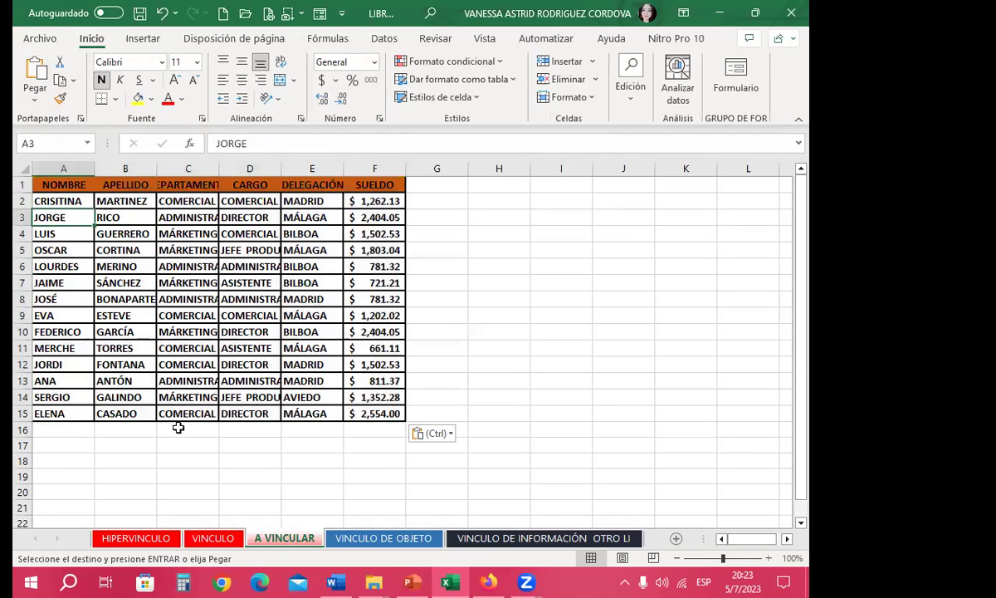
{"action": "left_click", "coordinate": [214, 538]}
- Clear the names and surnames in A2:B9 on VINCULO, then undo the deletion
{"action": "left_click", "coordinate": [100, 234]}
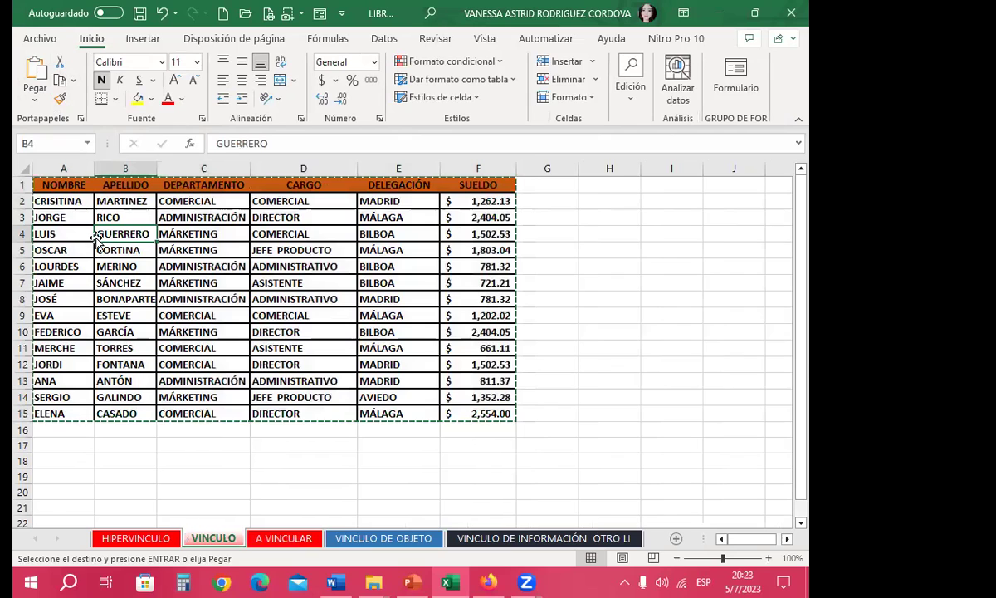
{"action": "left_click_drag", "start_coordinate": [70, 201], "coordinate": [131, 316]}
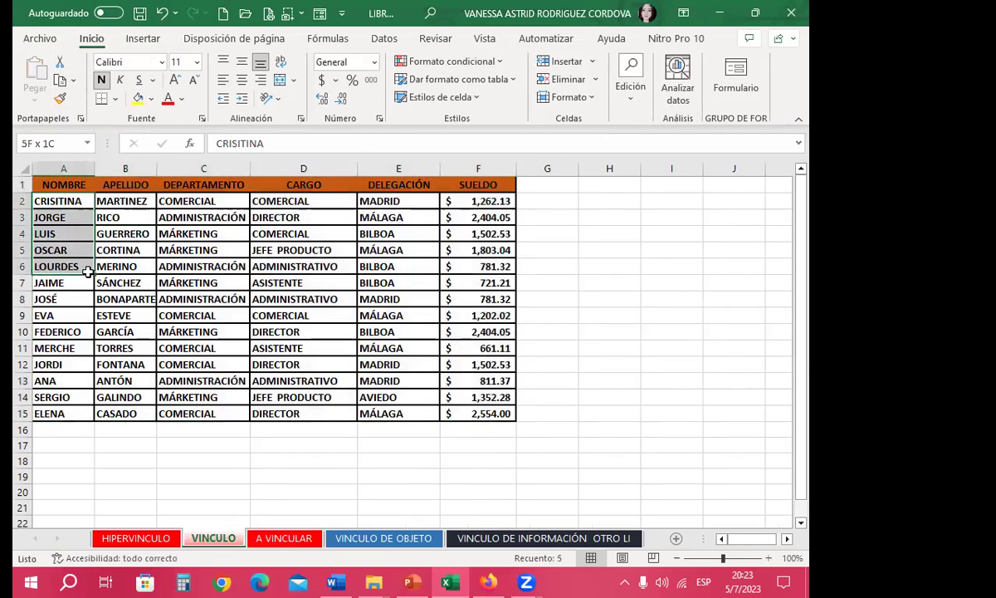
{"action": "key", "text": "Delete"}
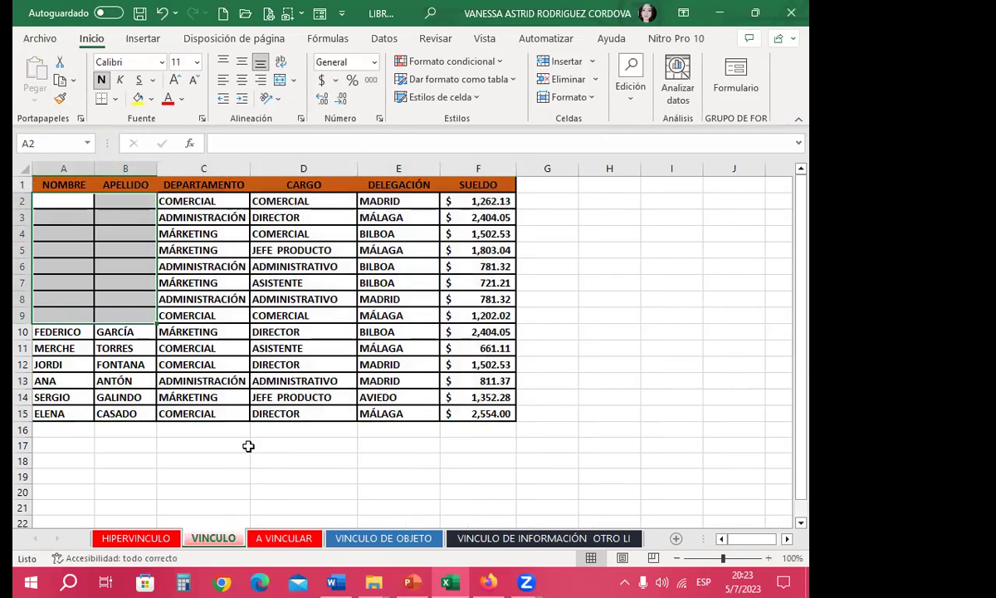
{"action": "left_click", "coordinate": [284, 538]}
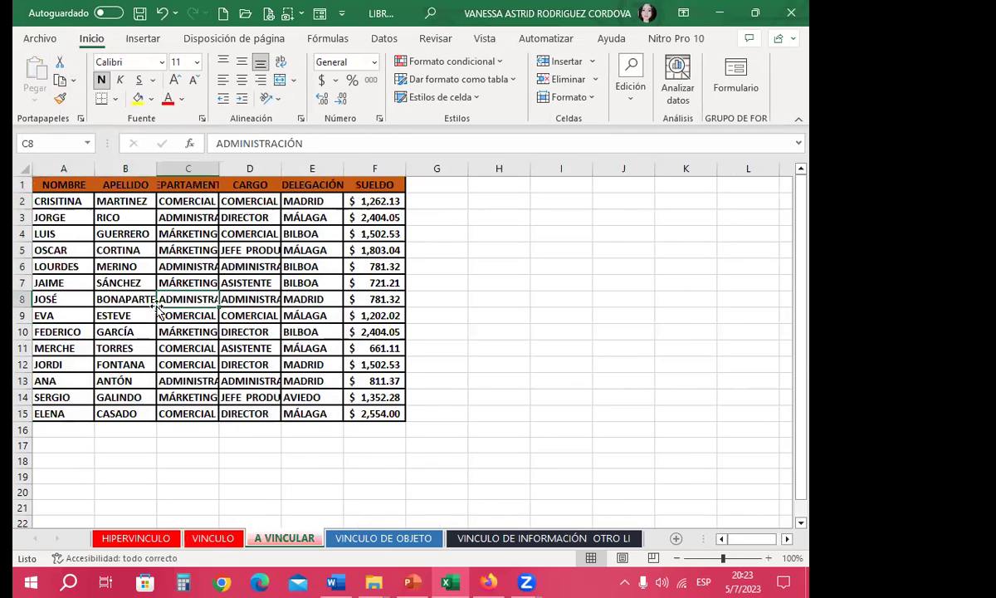
{"action": "key", "text": "ctrl+z"}
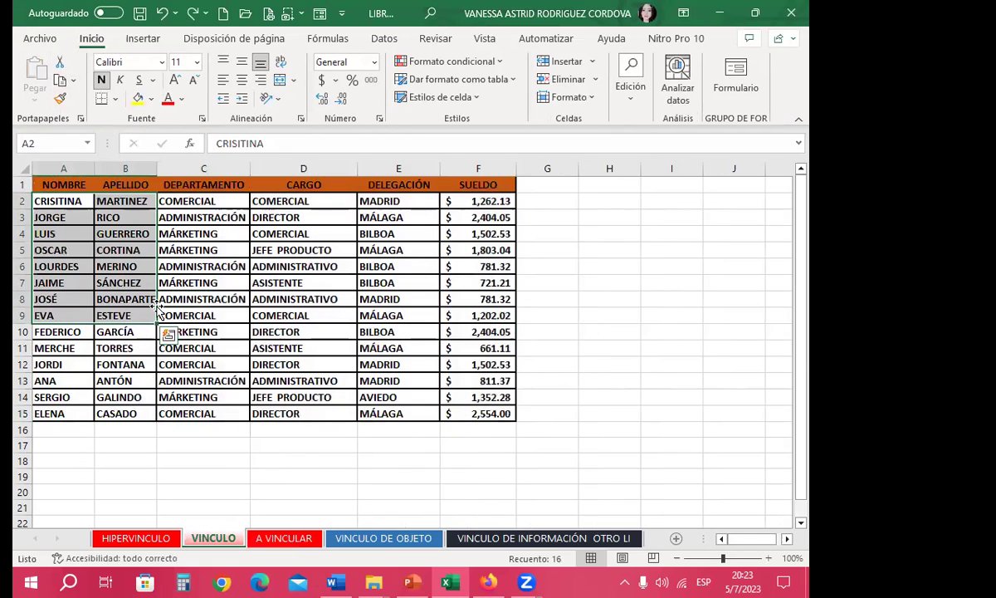
- Copy A2:B9, remove the pasted table from A VINCULAR, and end on that empty sheet
{"action": "key", "text": "ctrl+c"}
{"action": "key", "text": "ctrl+Page_Down"}
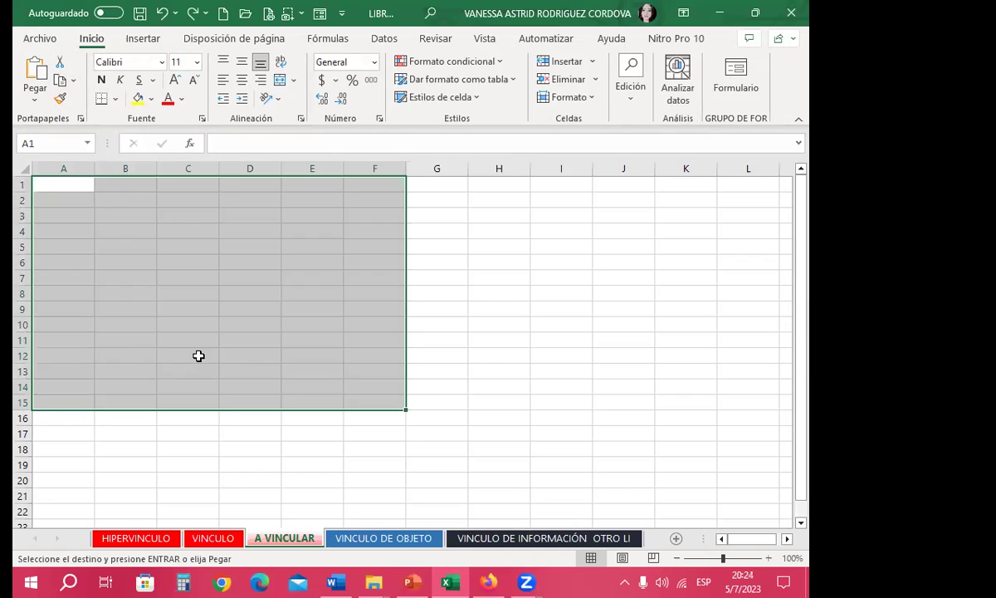
{"action": "left_click", "coordinate": [198, 355]}
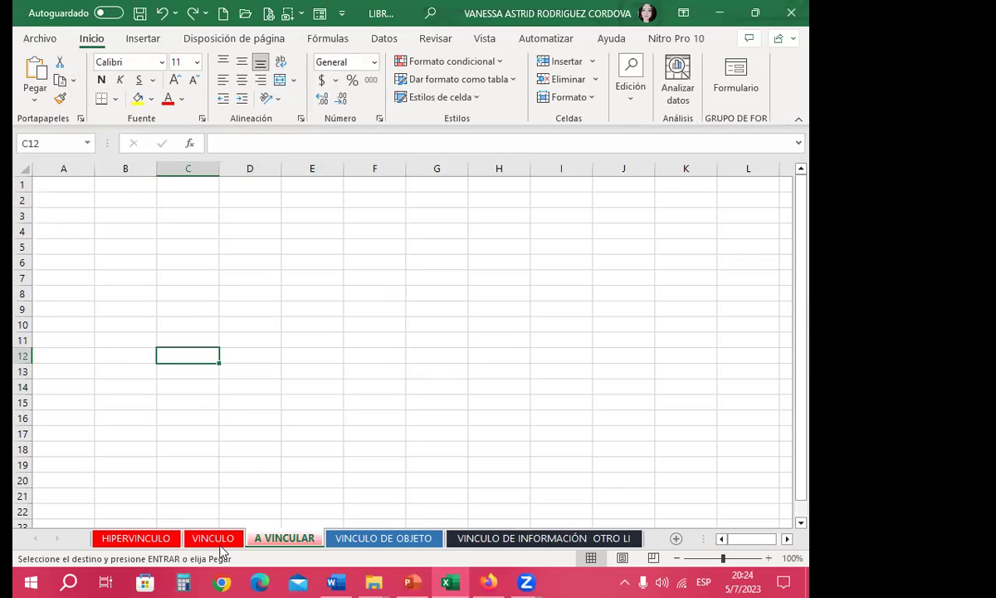
{"action": "key", "text": "ctrl+Page_Up"}
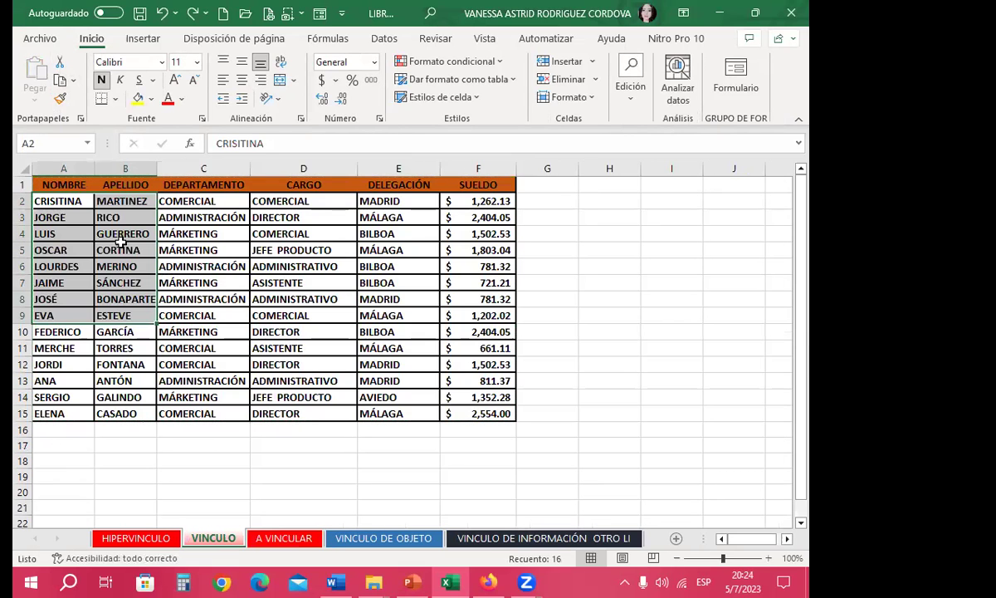
{"action": "left_click", "coordinate": [116, 249]}
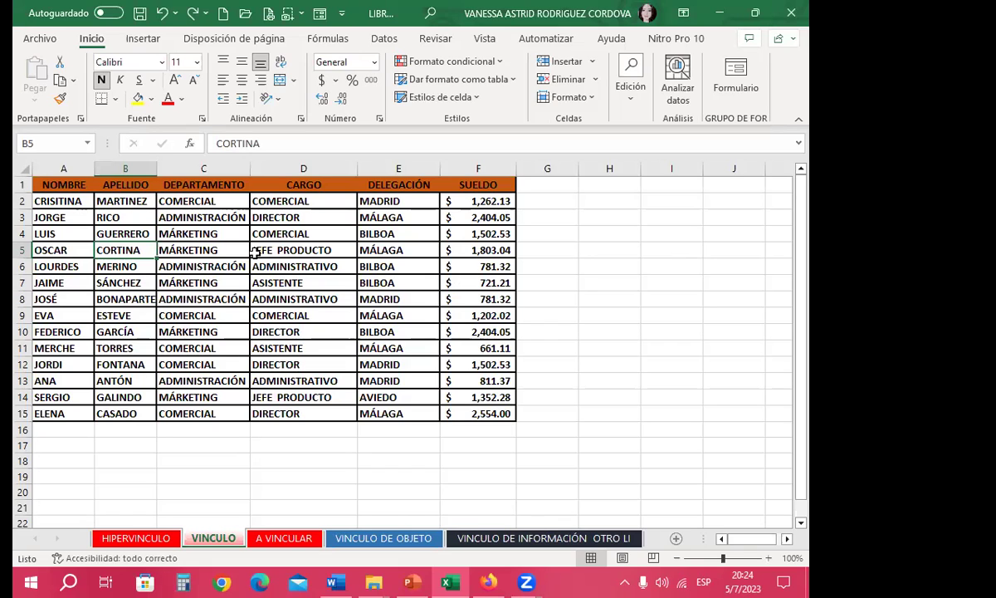
{"action": "key", "text": "ctrl+Page_Down"}
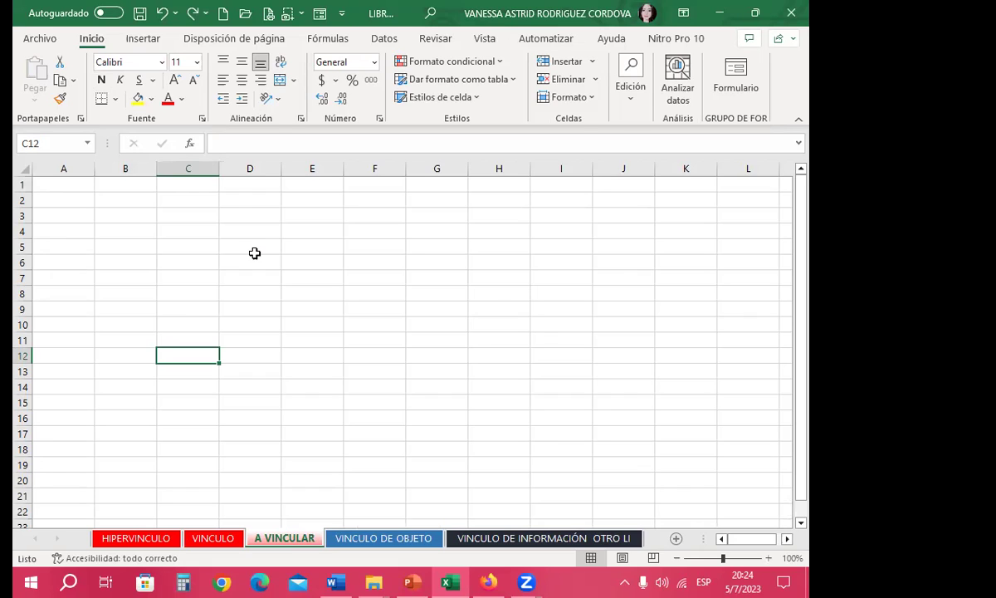
- Enter =VINCULO!A1 in A VINCULAR cell A1 by pointing to VINCULO's A1
{"action": "left_click", "coordinate": [40, 183]}
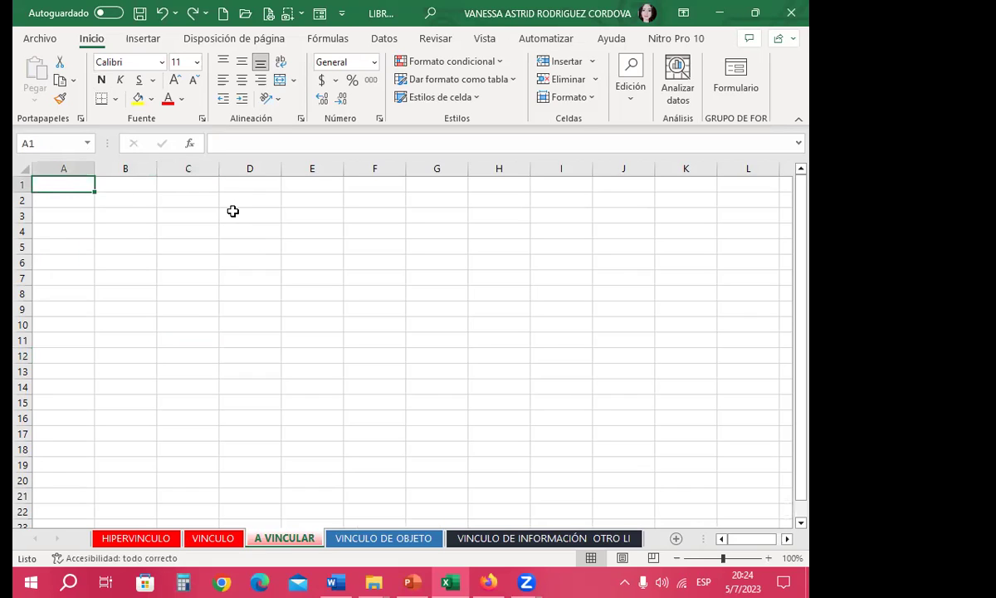
{"action": "type", "text": "="}
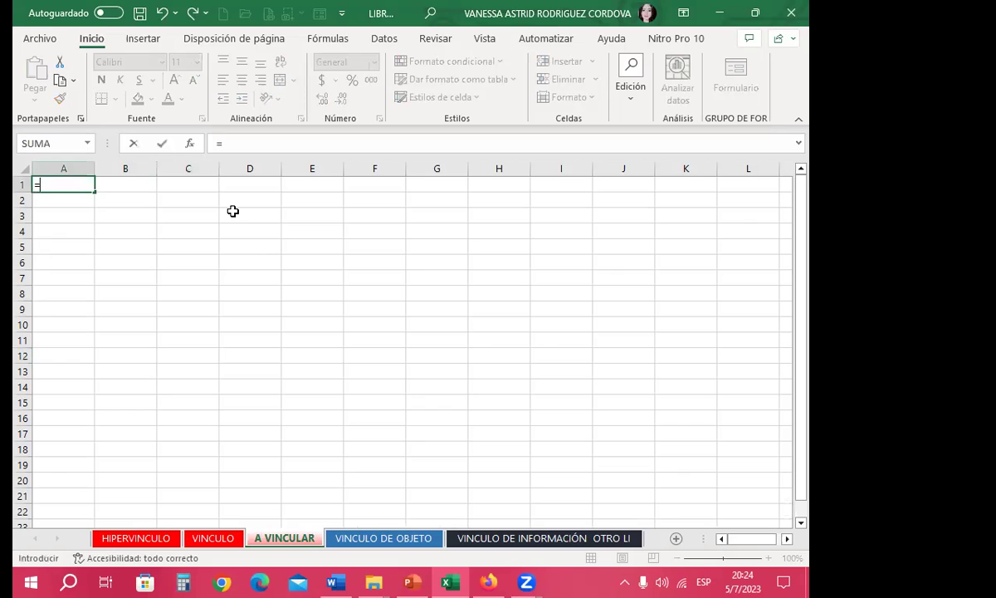
{"action": "left_click", "coordinate": [208, 539]}
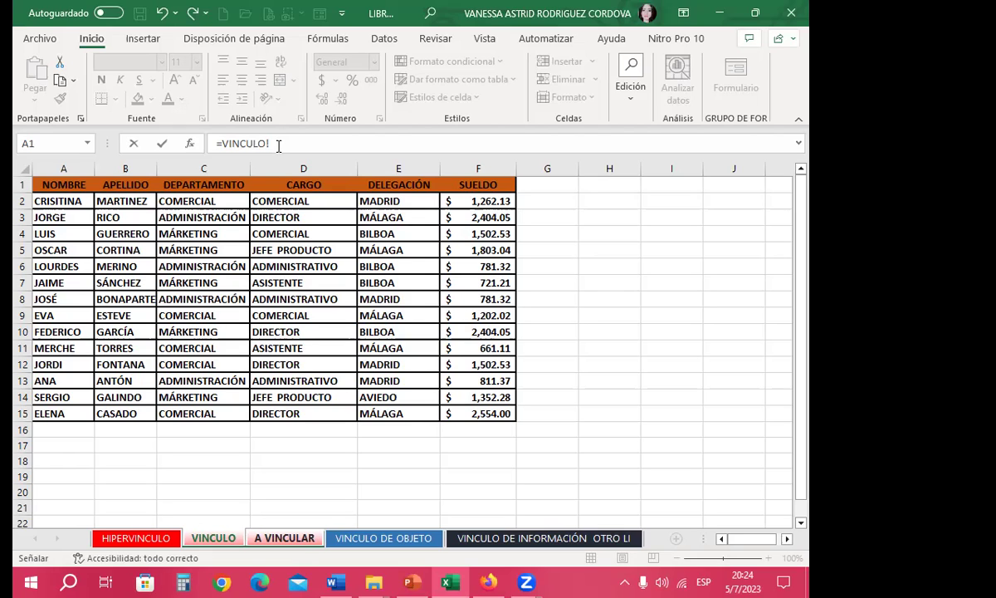
{"action": "left_click", "coordinate": [49, 188]}
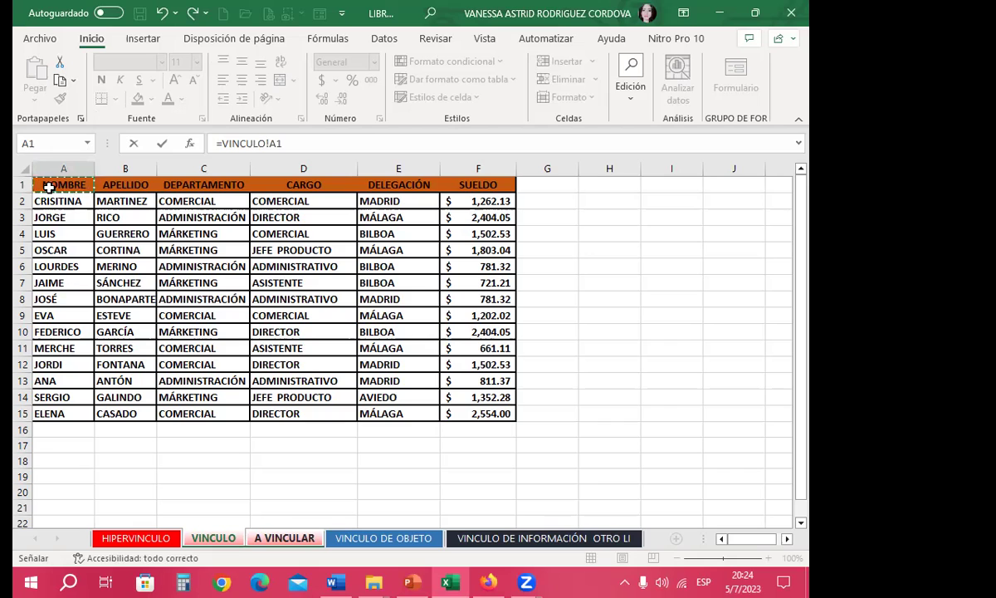
{"action": "key", "text": "Return"}
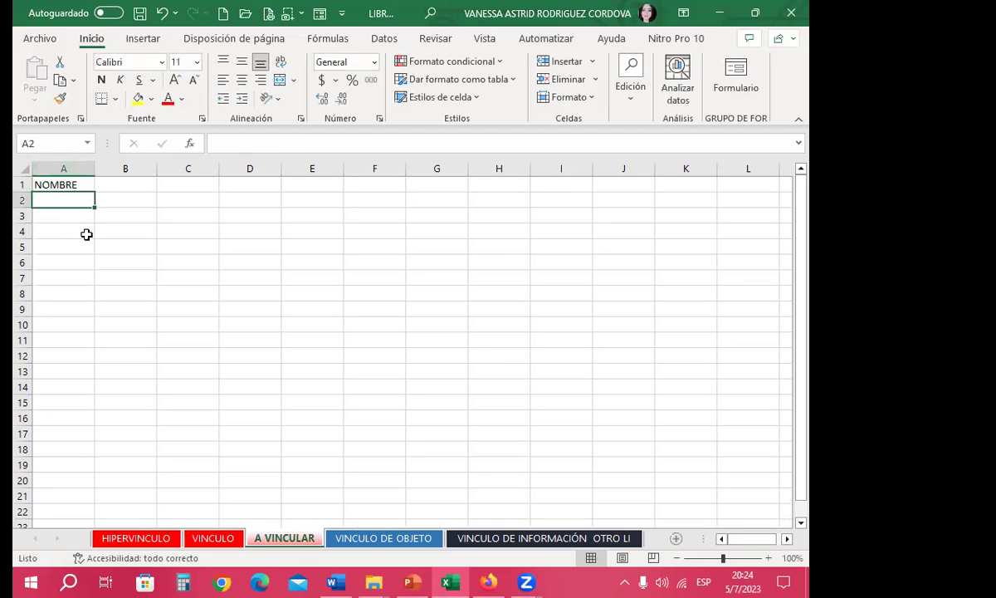
- Compare VINCULO and A VINCULAR, then select A1 to check its =VINCULO!A1 formula
{"action": "key", "text": "ctrl+Page_Up"}
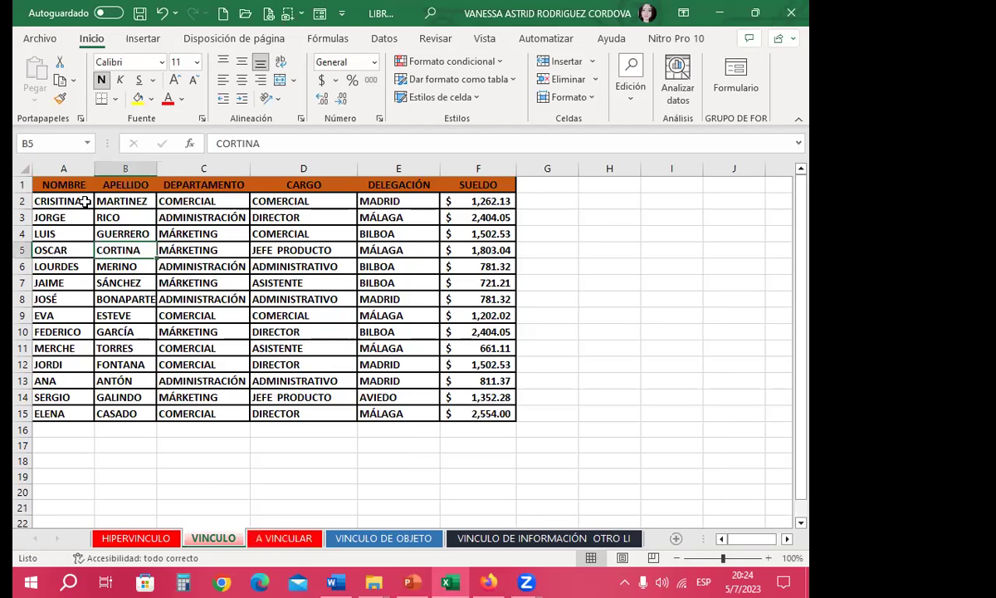
{"action": "key", "text": "ctrl+Page_Down"}
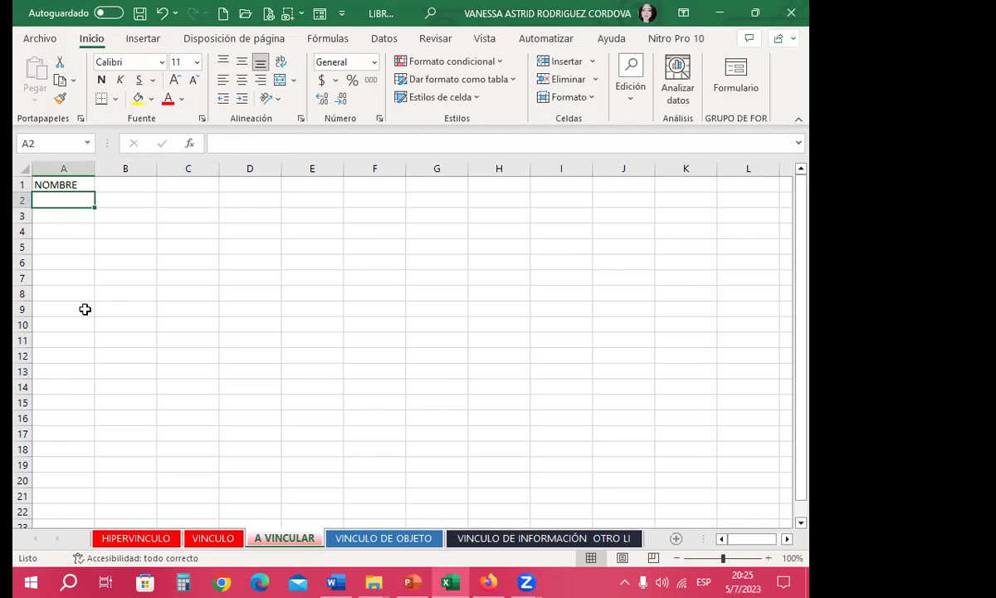
{"action": "key", "text": "ctrl+Page_Up"}
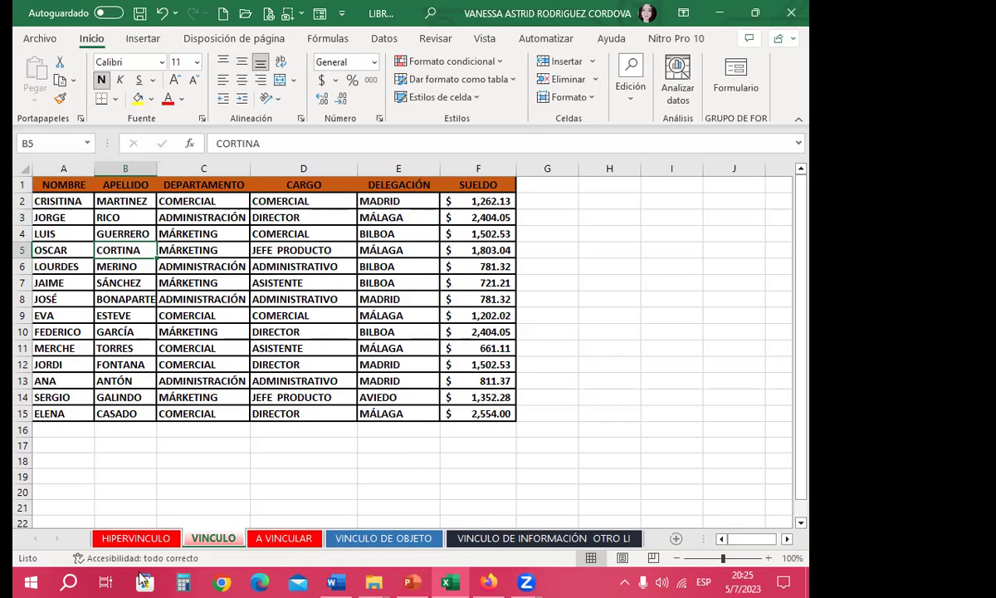
{"action": "left_click", "coordinate": [284, 541]}
{"action": "left_click", "coordinate": [83, 184]}
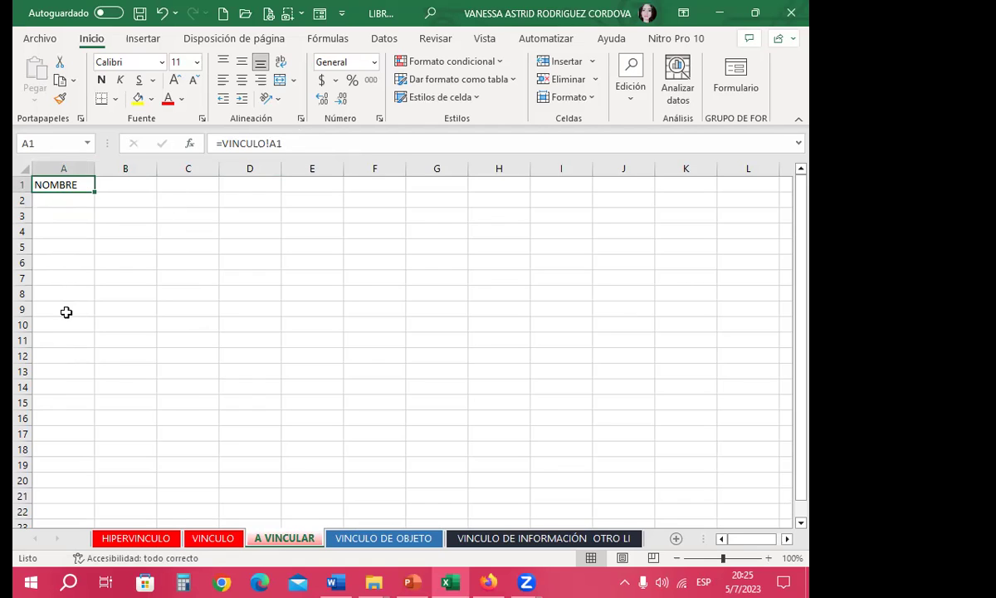
- Fill the =VINCULO! link formula from A1 down to row 15 and across to column F
{"action": "left_click_drag", "start_coordinate": [96, 195], "coordinate": [93, 410]}
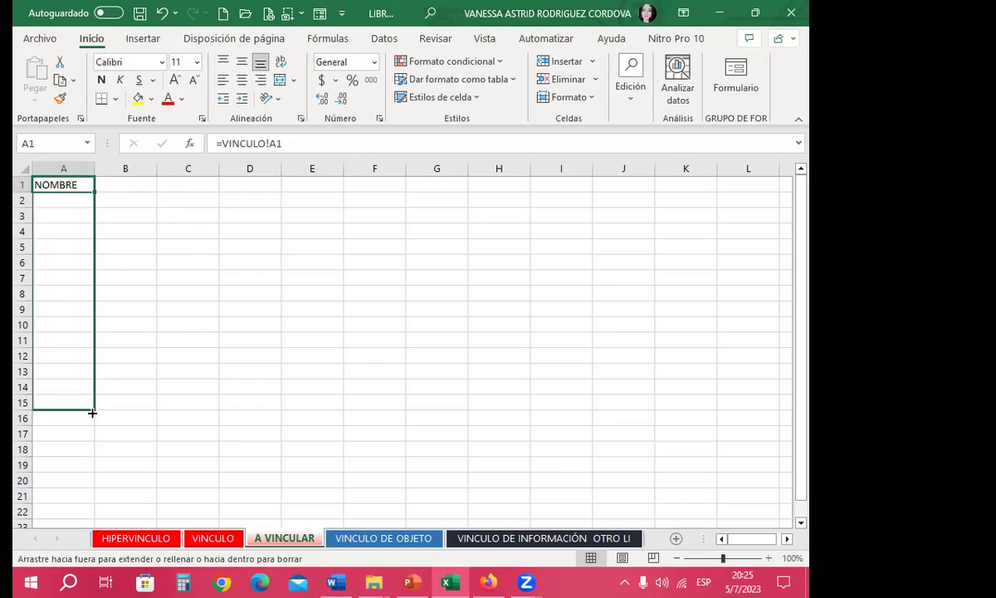
{"action": "left_click_drag", "start_coordinate": [95, 409], "coordinate": [389, 396]}
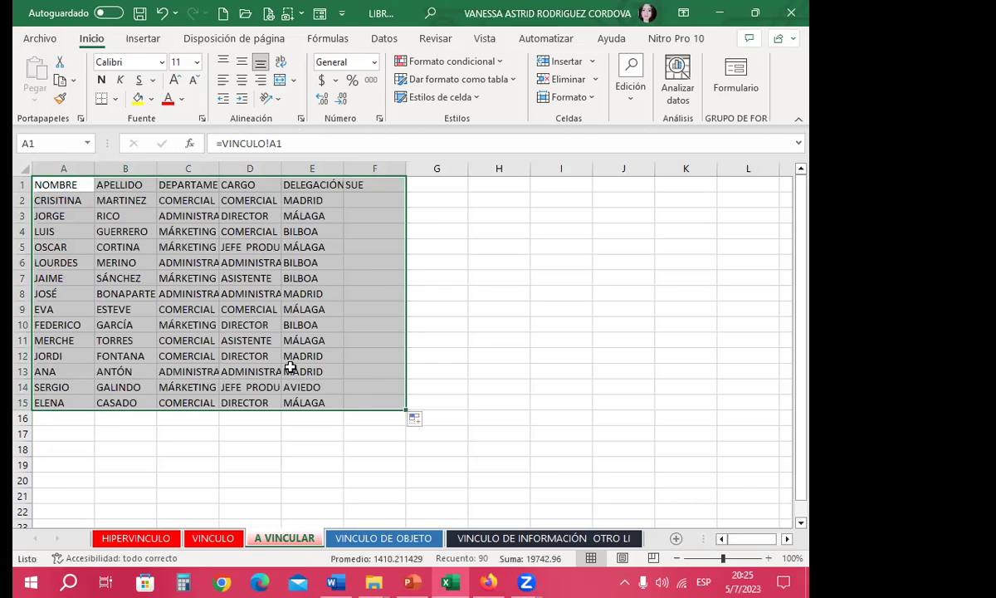
{"action": "left_click", "coordinate": [233, 324]}
{"action": "left_click", "coordinate": [231, 308]}
{"action": "left_click", "coordinate": [231, 289]}
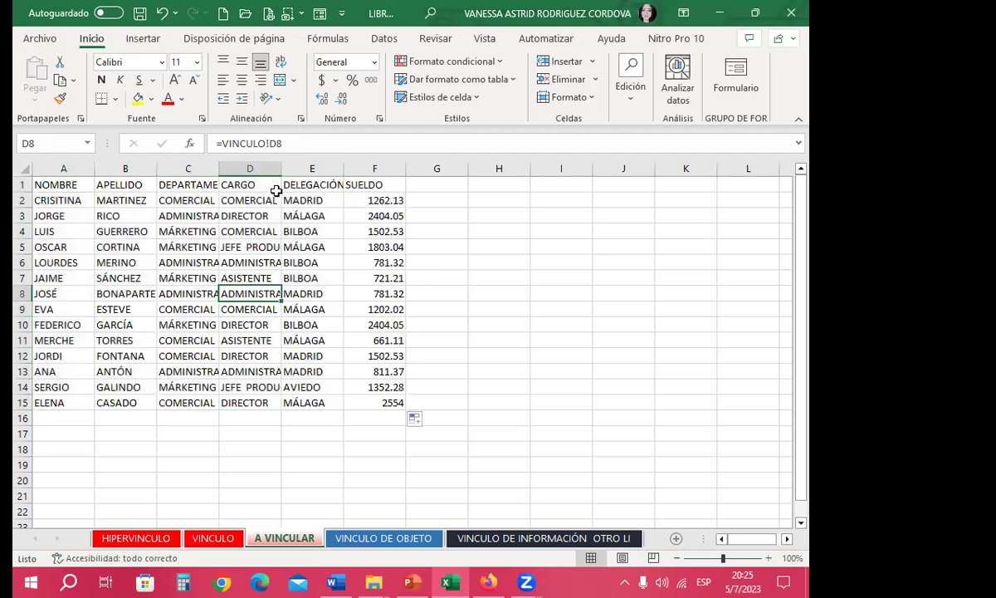
- Autofit columns C and D, spot-check the linked formulas, and return to VINCULO
{"action": "double_click", "coordinate": [220, 173]}
{"action": "left_click", "coordinate": [195, 277]}
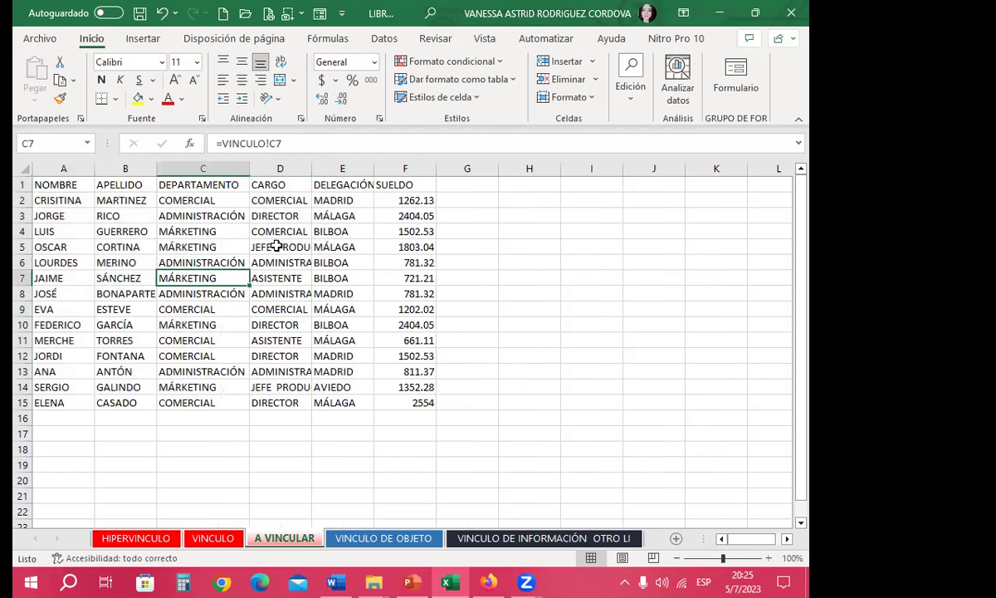
{"action": "double_click", "coordinate": [283, 166]}
{"action": "left_click", "coordinate": [273, 292]}
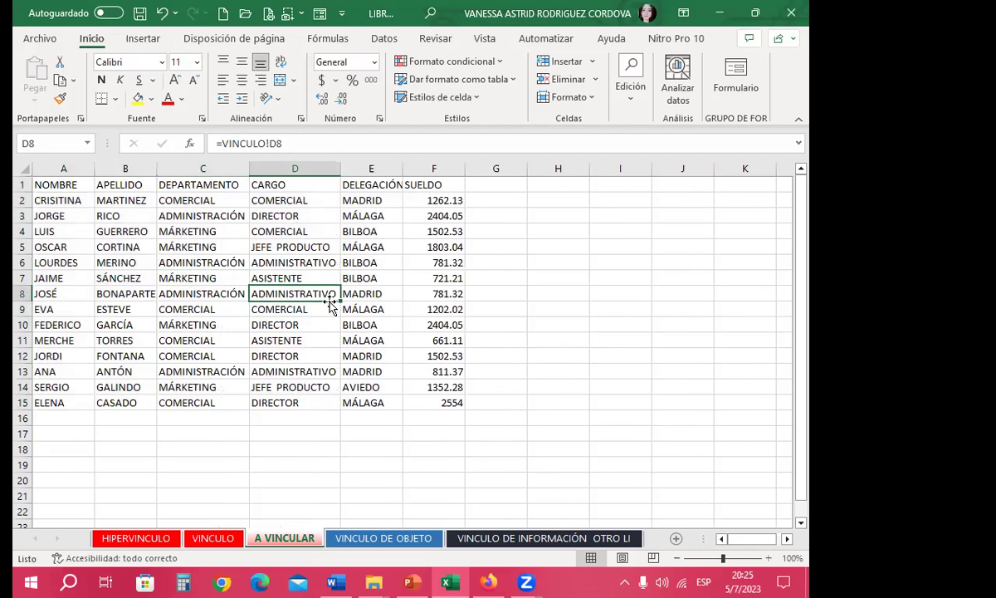
{"action": "left_click", "coordinate": [313, 277]}
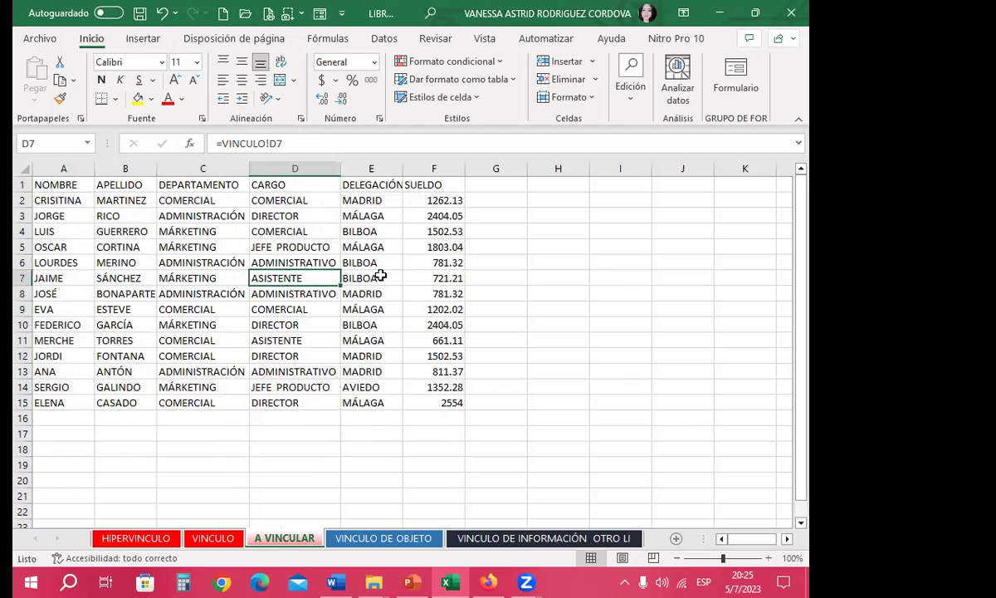
{"action": "left_click", "coordinate": [390, 216]}
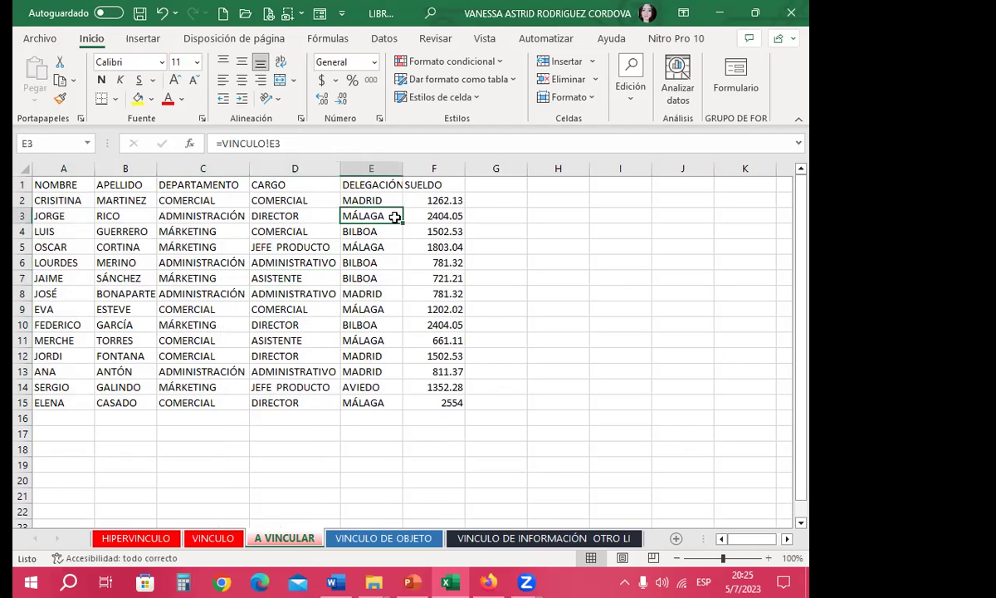
{"action": "left_click", "coordinate": [200, 262]}
{"action": "left_click", "coordinate": [101, 248]}
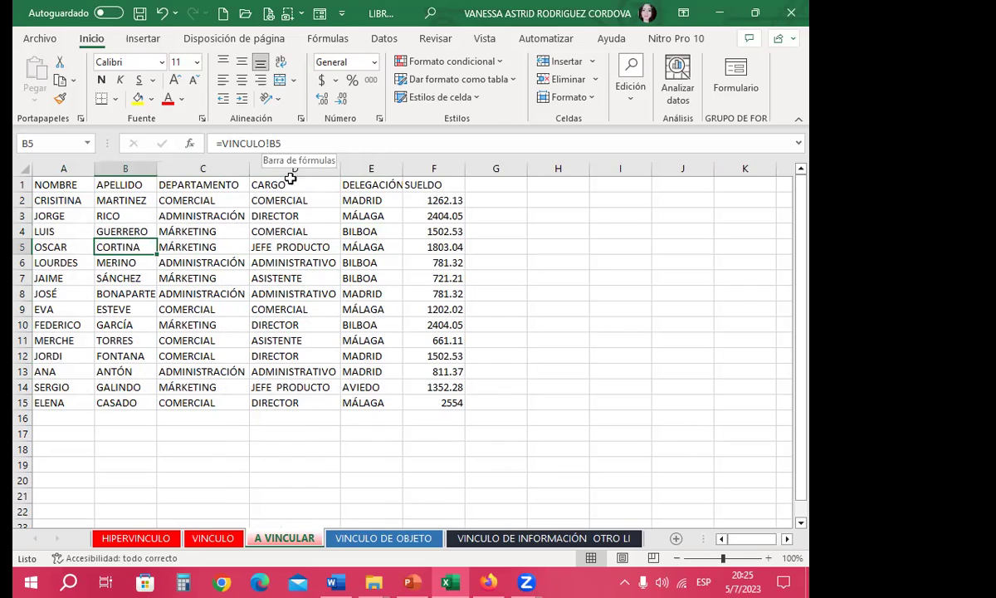
{"action": "left_click", "coordinate": [286, 337]}
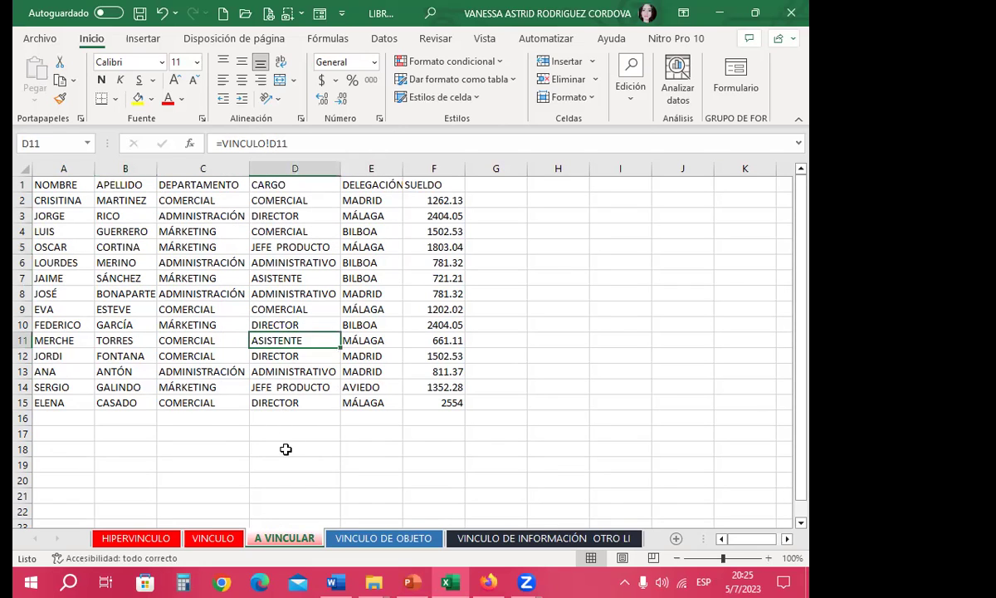
{"action": "left_click", "coordinate": [213, 538]}
- Delete the CARGO values in D2:D15 on VINCULO and see A VINCULAR show 0
{"action": "left_click_drag", "start_coordinate": [259, 201], "coordinate": [283, 412]}
{"action": "key", "text": "ctrl+c"}
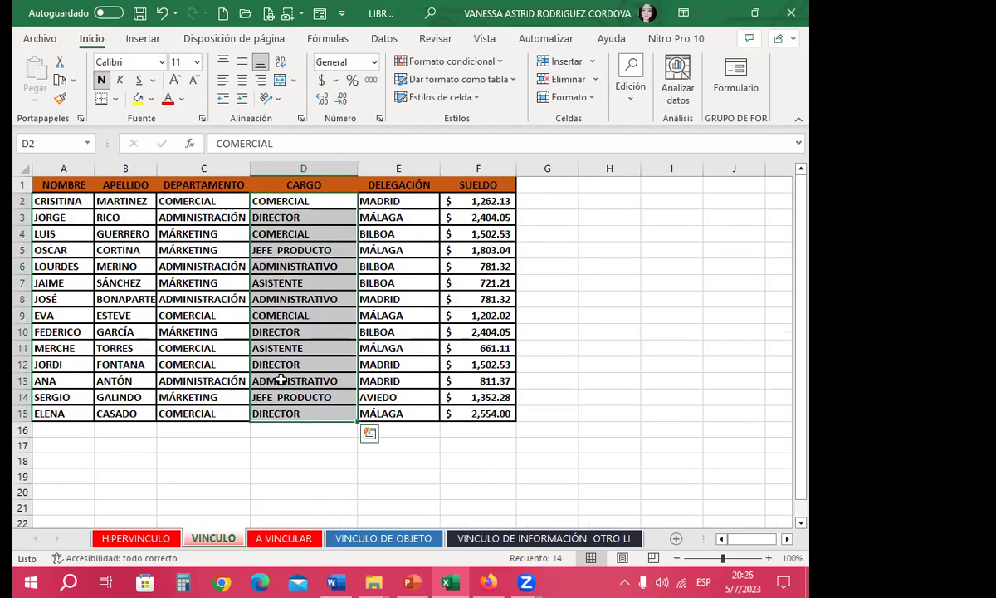
{"action": "key", "text": "Delete"}
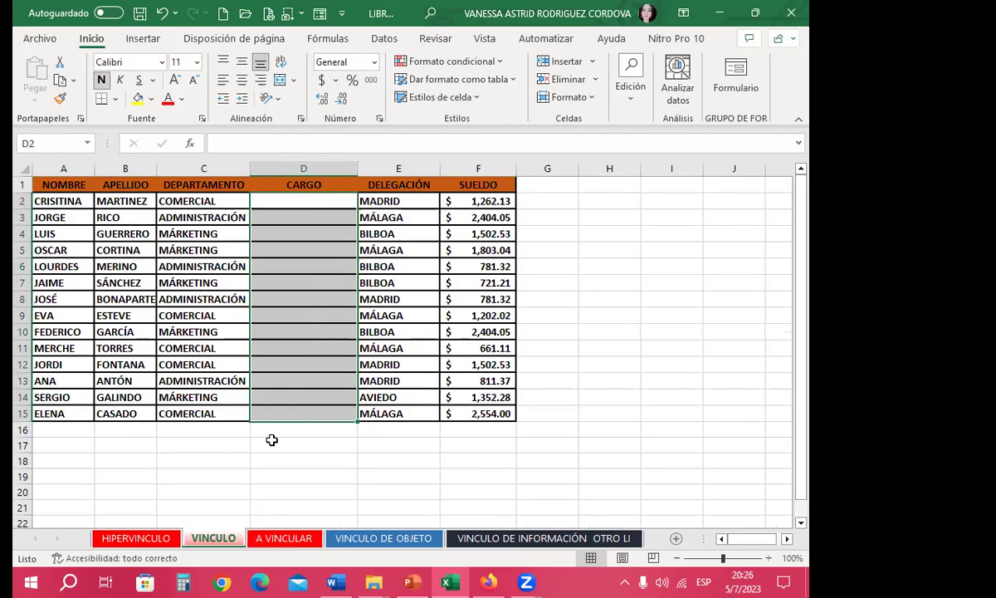
{"action": "left_click", "coordinate": [274, 541]}
{"action": "left_click", "coordinate": [279, 259]}
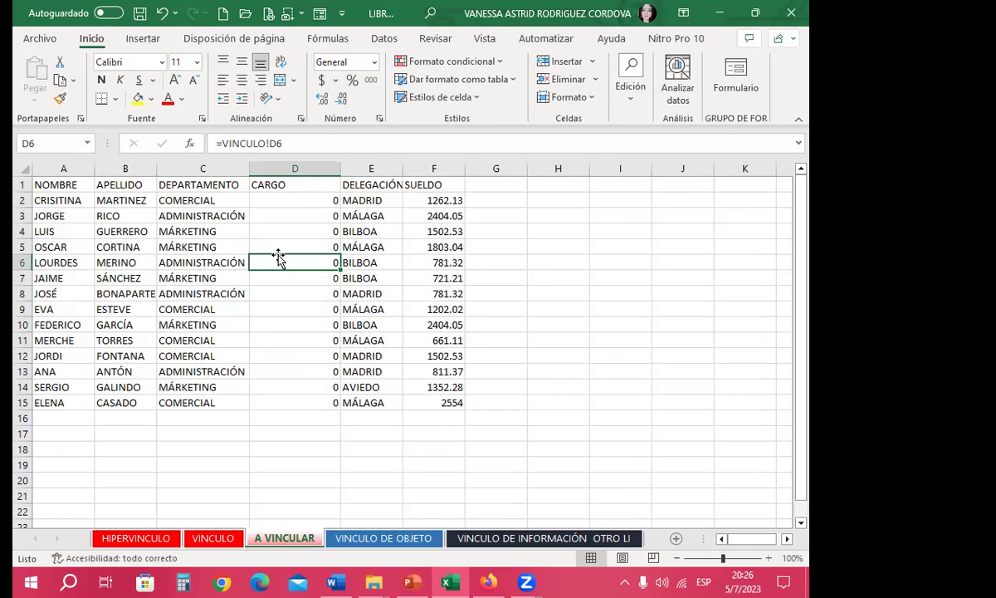
- Enter test value 654654654 in VINCULO's D10 and view it on A VINCULAR
{"action": "left_click", "coordinate": [234, 540]}
{"action": "type", "text": "654654654"}
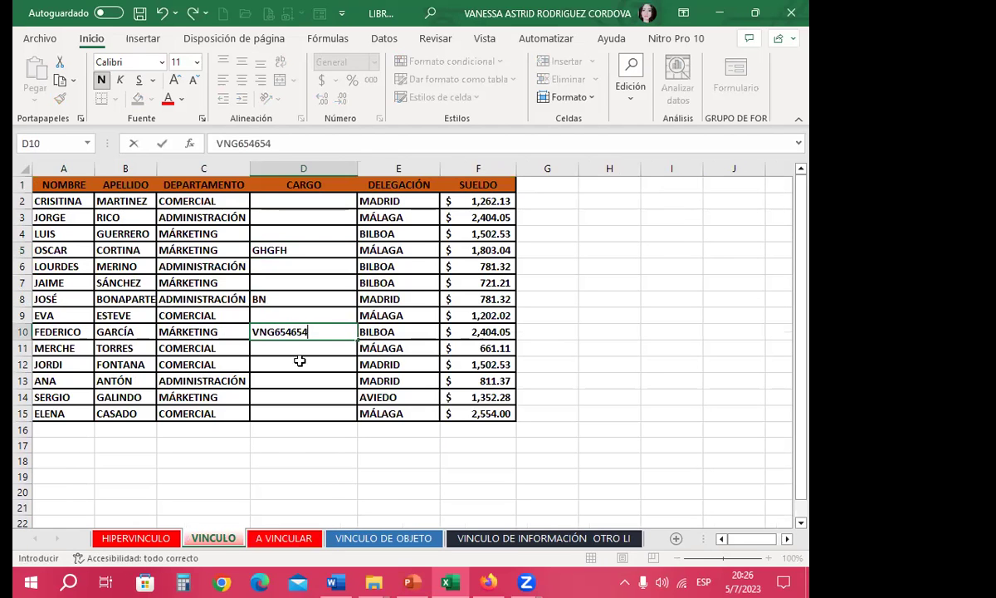
{"action": "left_click", "coordinate": [300, 360]}
{"action": "left_click", "coordinate": [283, 537]}
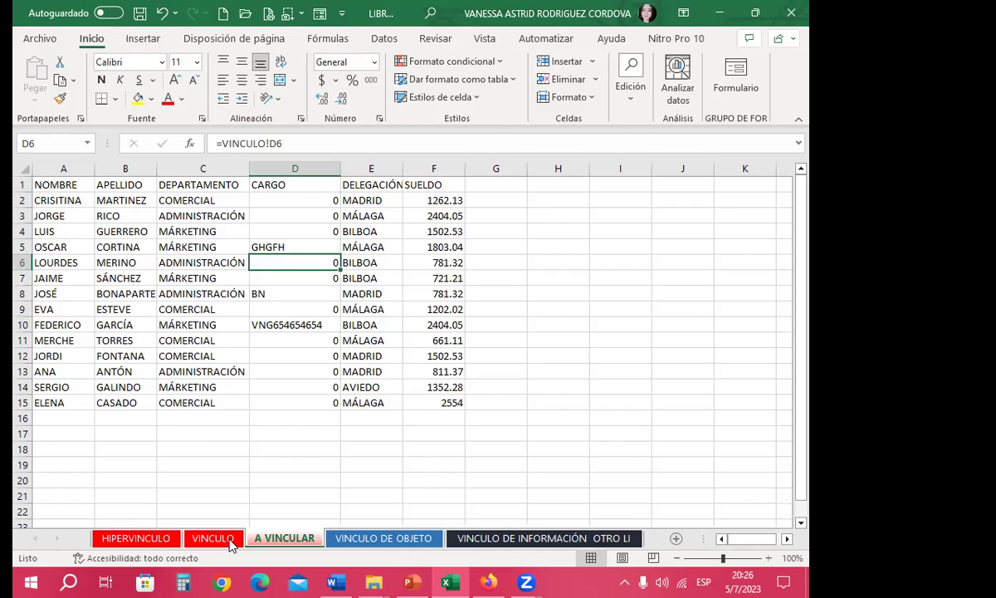
- Paste the original CARGO job titles back into D2:D15 on VINCULO
{"action": "key", "text": "ctrl+Page_Up"}
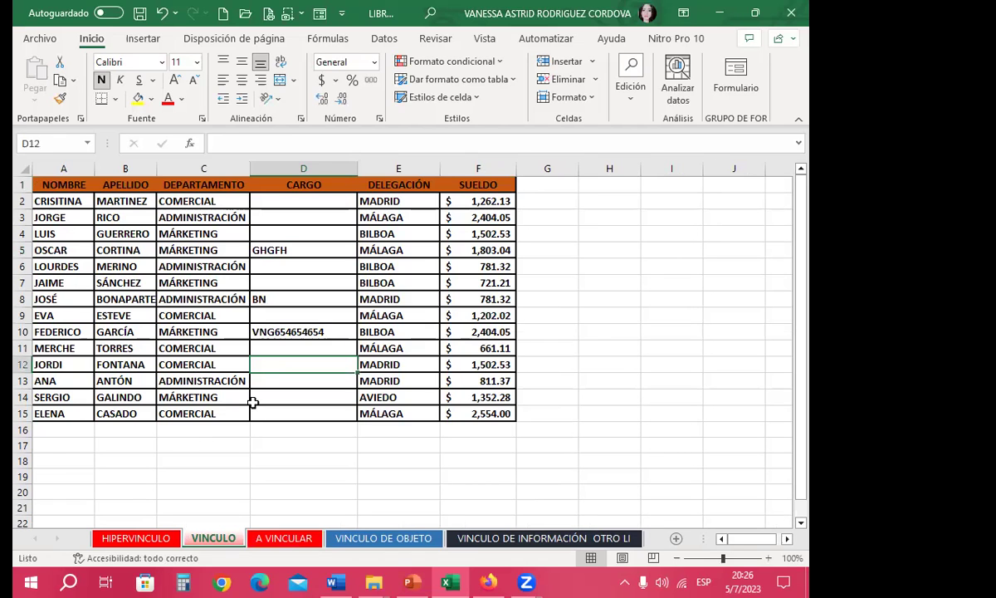
{"action": "key", "text": "Up"}
{"action": "key", "text": "Up"}
{"action": "key", "text": "Up"}
{"action": "key", "text": "Up"}
{"action": "key", "text": "Up"}
{"action": "key", "text": "Up"}
{"action": "key", "text": "Up"}
{"action": "key", "text": "Up"}
{"action": "key", "text": "Up"}
{"action": "key", "text": "Up"}
{"action": "key", "text": "ctrl+v"}
{"action": "left_click", "coordinate": [303, 353]}
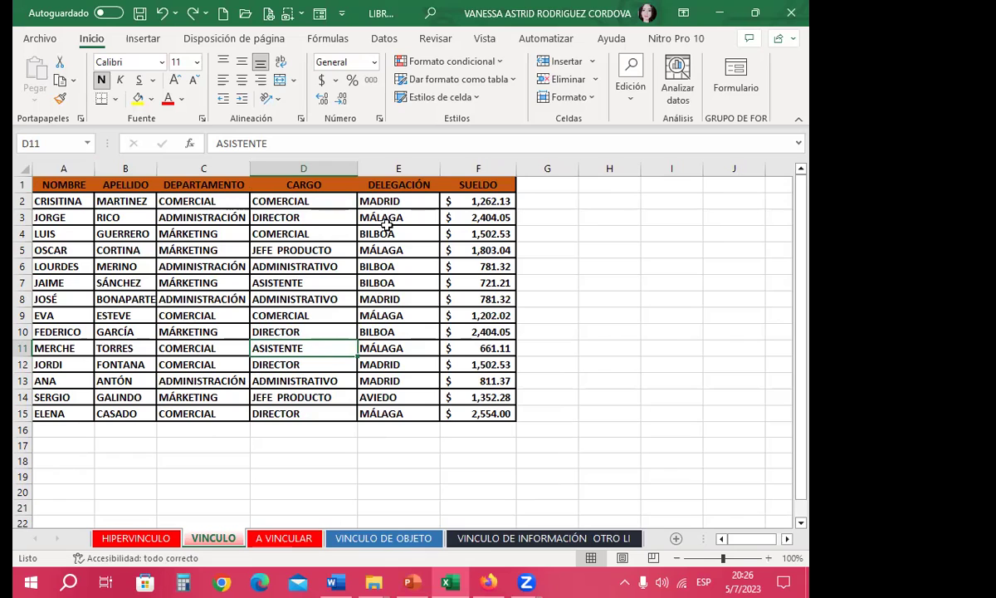
- Compare restored values across both sheets, ending on A VINCULAR's =VINCULO!D5 formula in D5
{"action": "left_click", "coordinate": [274, 287]}
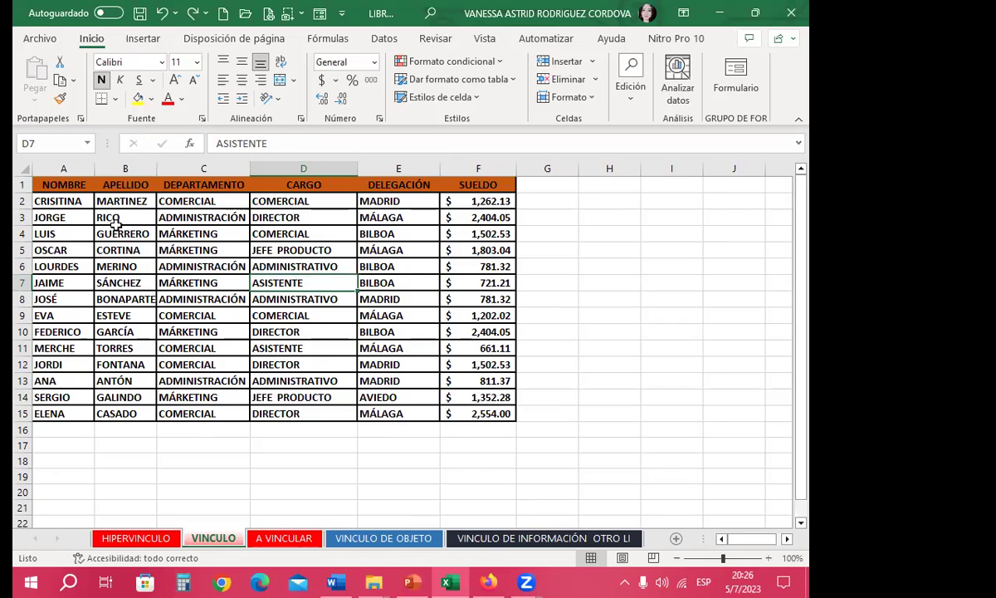
{"action": "key", "text": "ctrl+Page_Down"}
{"action": "left_click", "coordinate": [359, 319]}
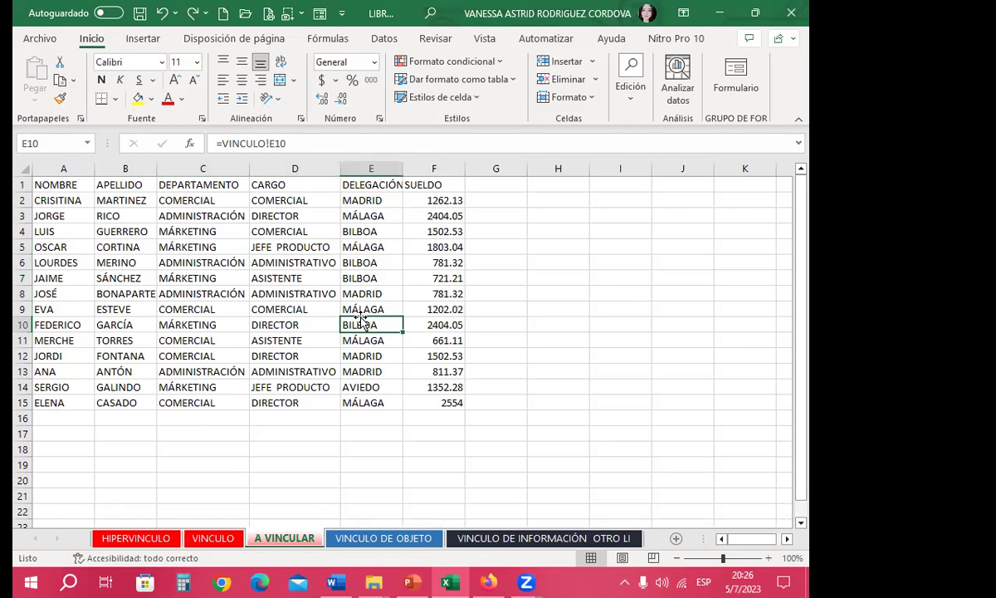
{"action": "left_click", "coordinate": [206, 539]}
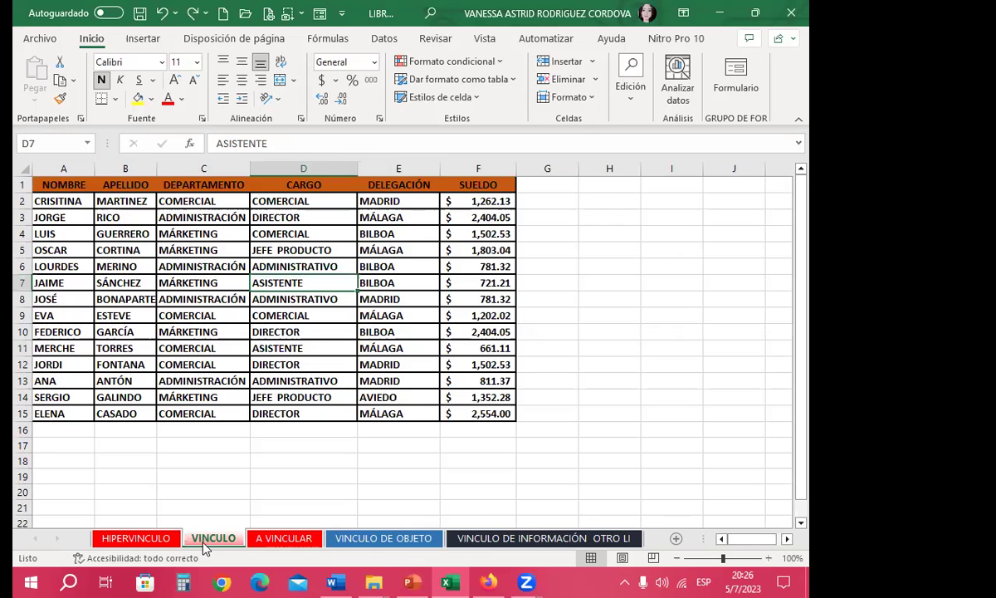
{"action": "left_click", "coordinate": [236, 347]}
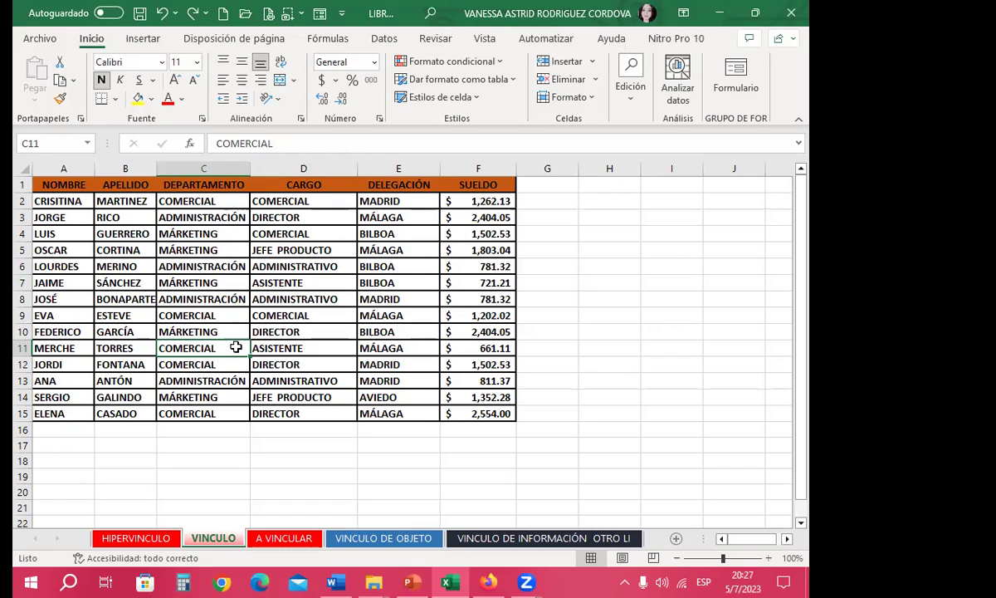
{"action": "left_click", "coordinate": [264, 538]}
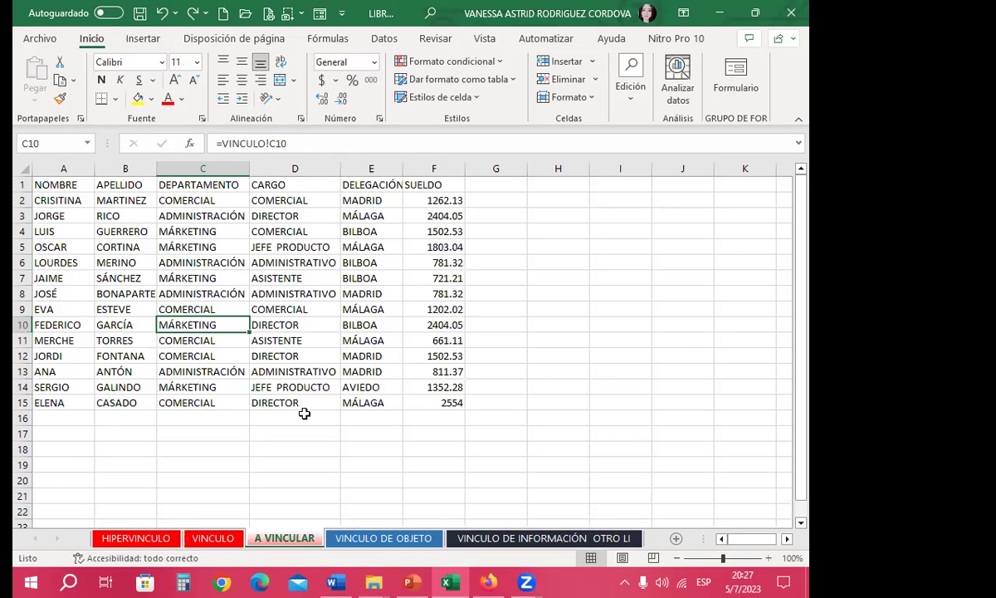
{"action": "left_click", "coordinate": [209, 538]}
{"action": "left_click", "coordinate": [295, 282]}
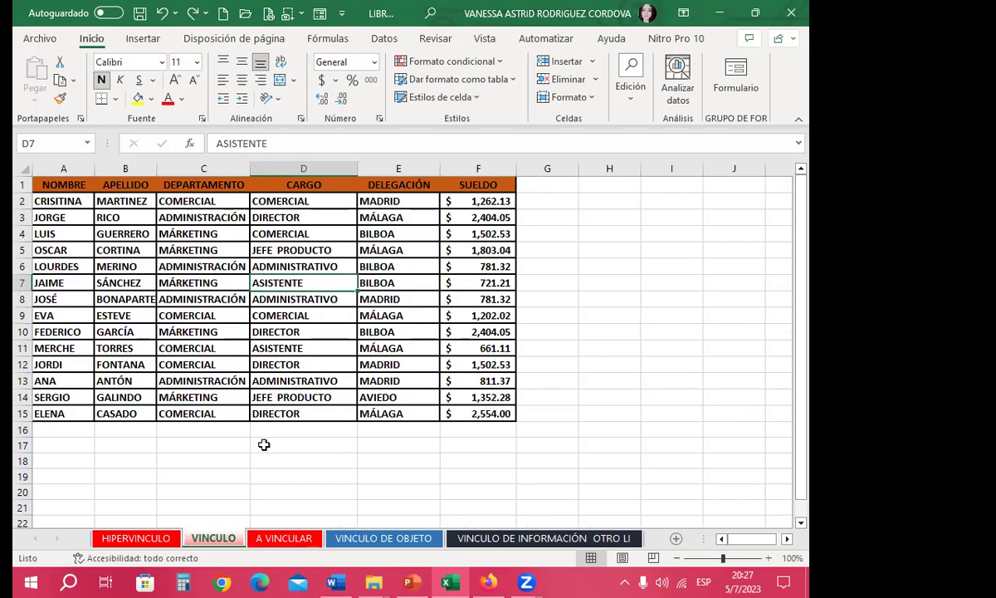
{"action": "left_click", "coordinate": [282, 538]}
{"action": "left_click", "coordinate": [307, 249]}
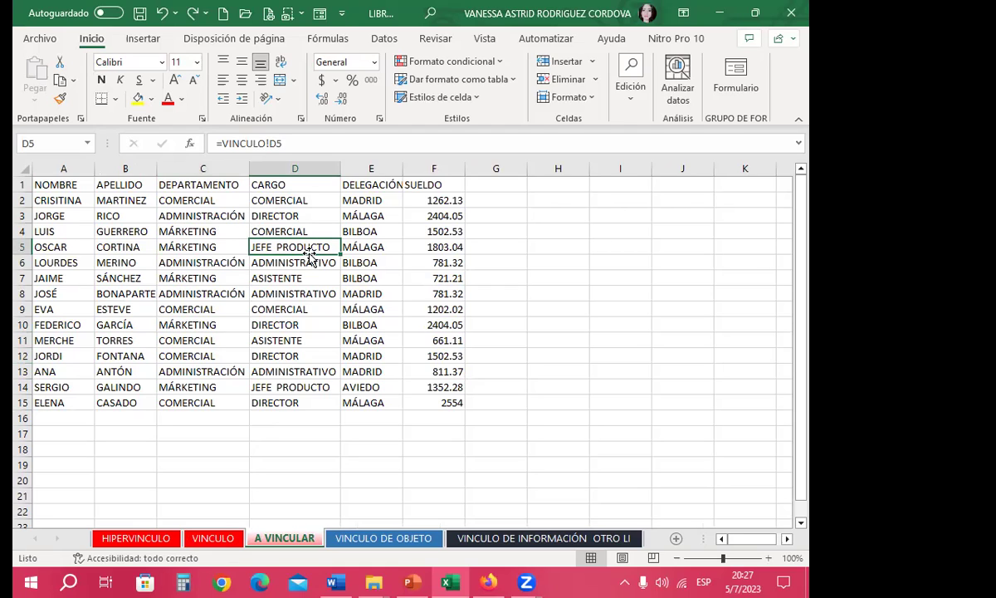
{"action": "left_click_drag", "start_coordinate": [402, 169], "coordinate": [408, 168]}
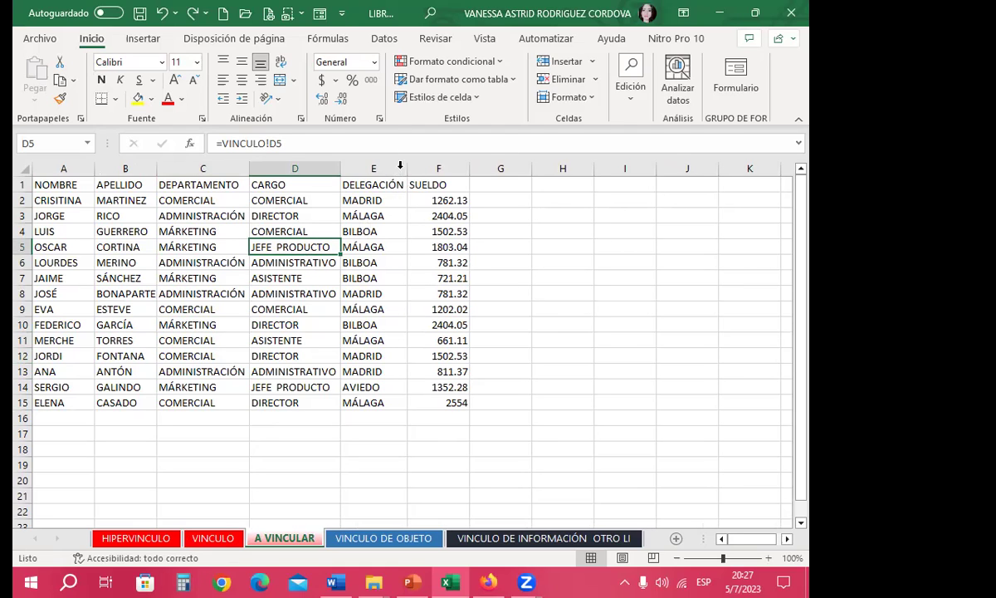
{"action": "left_click", "coordinate": [393, 225]}
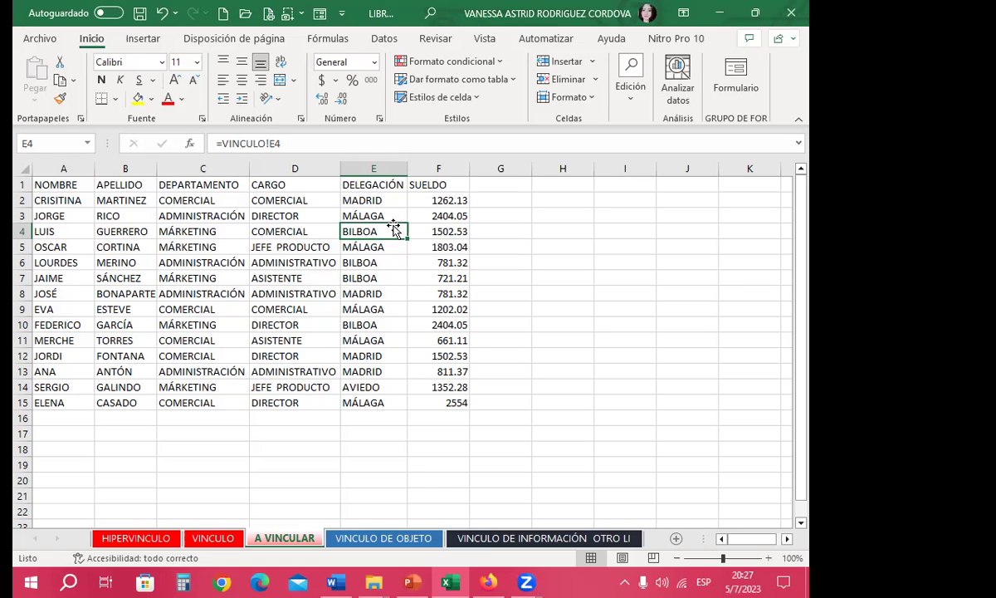
{"action": "left_click_drag", "start_coordinate": [361, 309], "coordinate": [365, 325]}
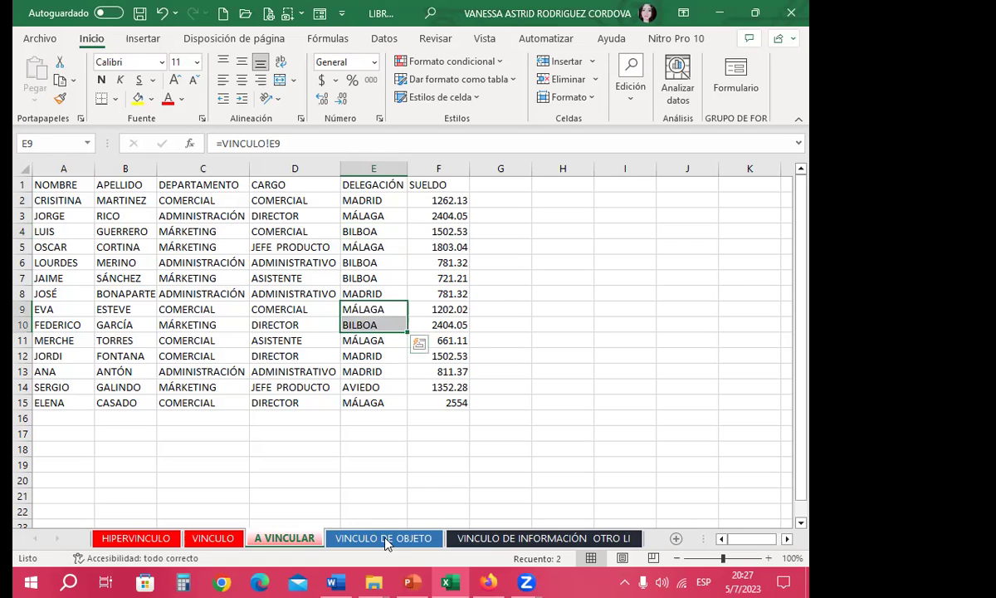
{"action": "left_click", "coordinate": [386, 539]}
{"action": "left_click", "coordinate": [284, 538]}
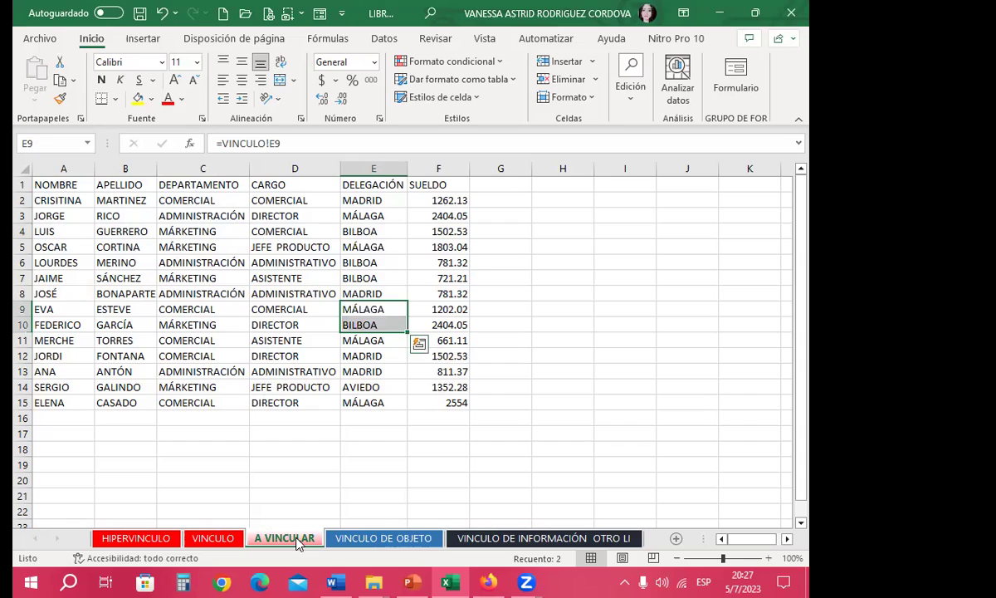
{"action": "left_click", "coordinate": [288, 384]}
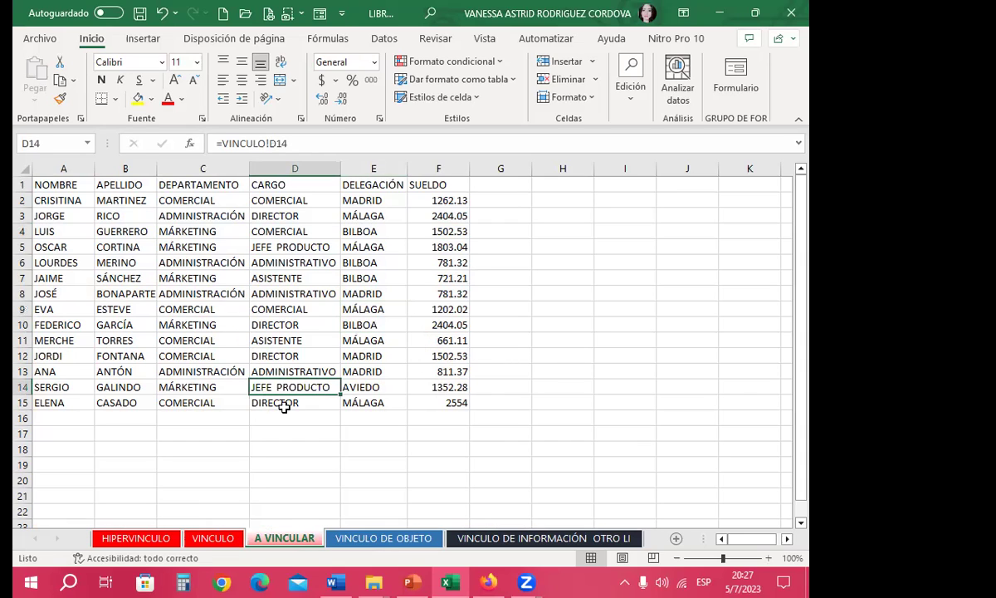
{"action": "left_click", "coordinate": [355, 340]}
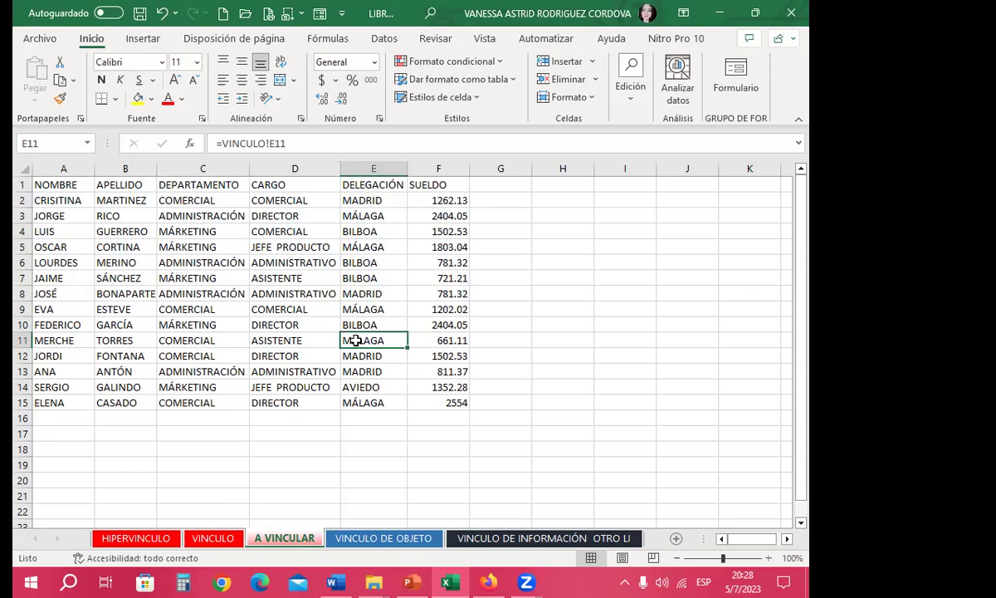
{"action": "left_click", "coordinate": [355, 368]}
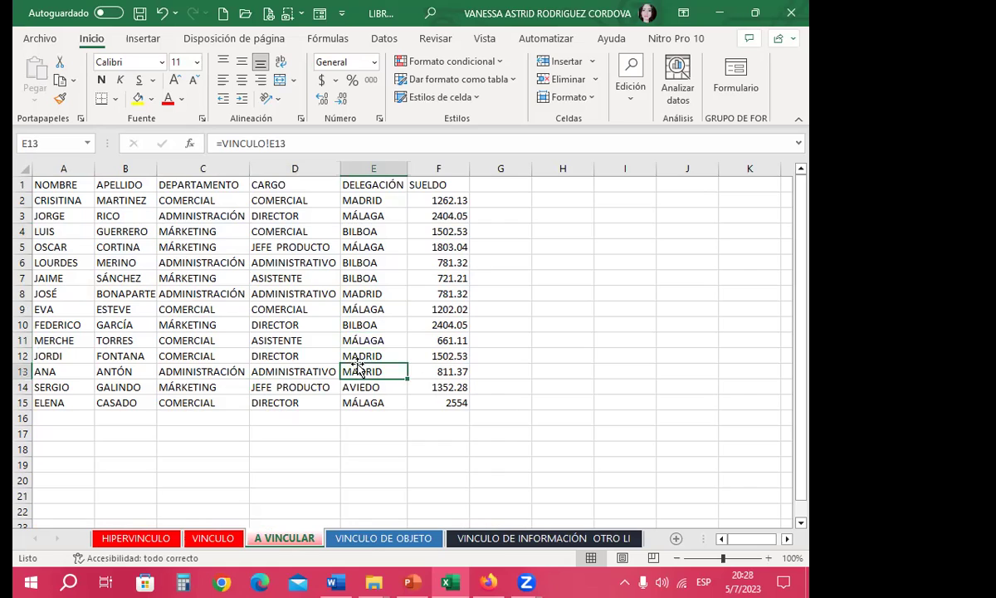
{"action": "left_click", "coordinate": [385, 294]}
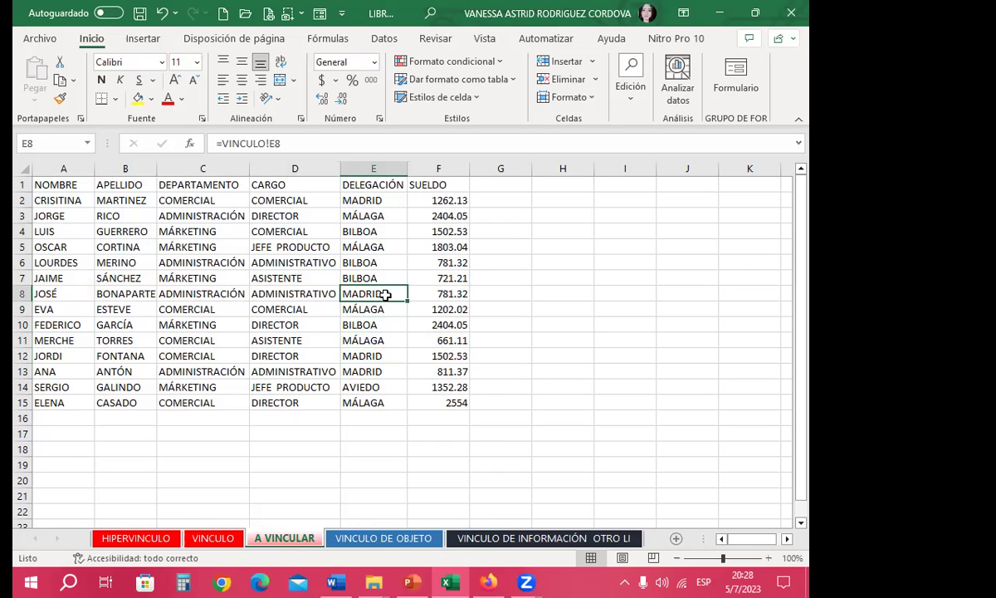
{"action": "left_click", "coordinate": [385, 278]}
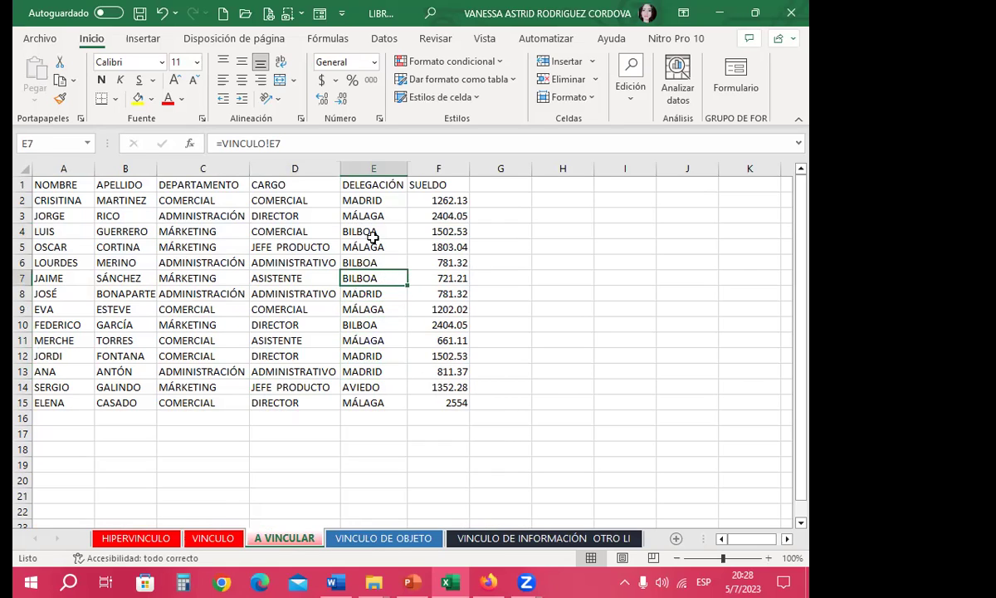
{"action": "left_click", "coordinate": [552, 326]}
{"action": "left_click", "coordinate": [361, 324]}
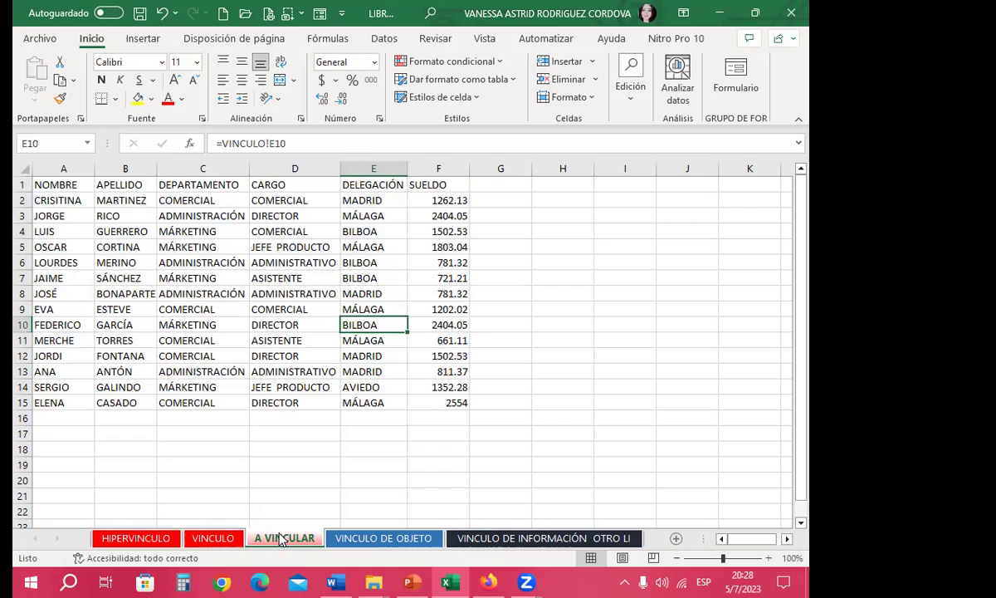
{"action": "left_click", "coordinate": [212, 536]}
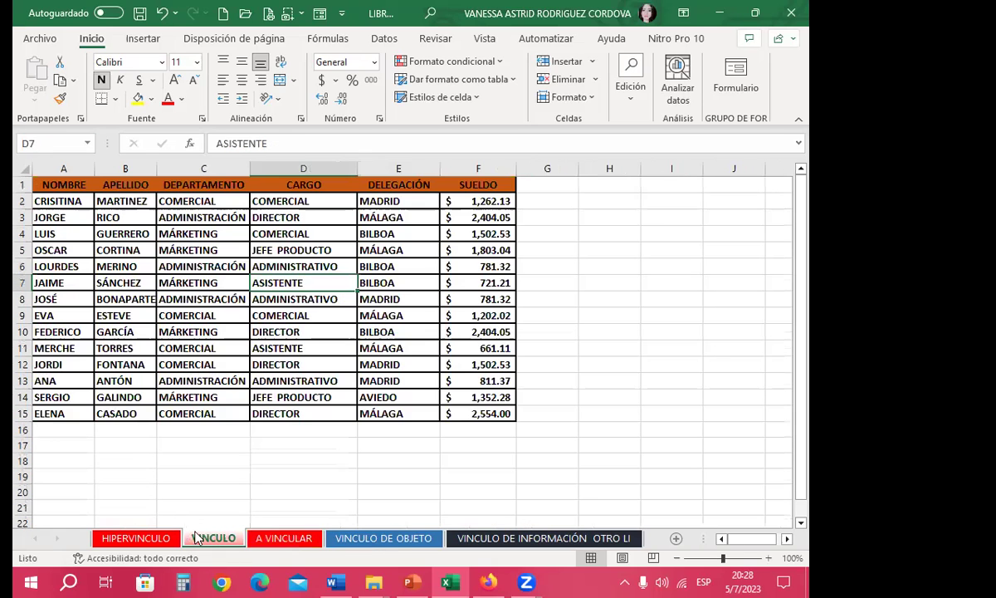
{"action": "left_click", "coordinate": [345, 366]}
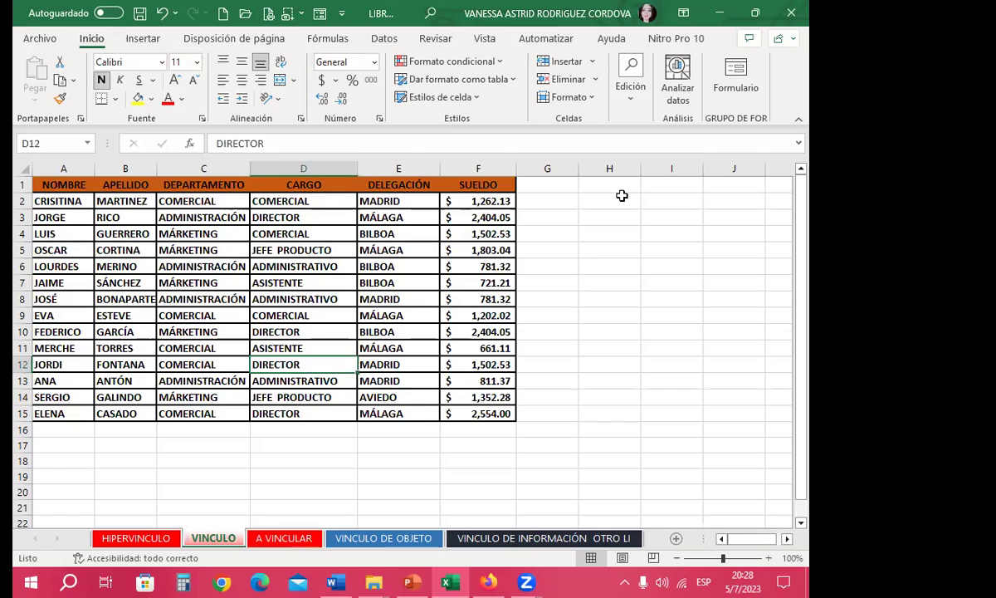
{"action": "left_click", "coordinate": [282, 538]}
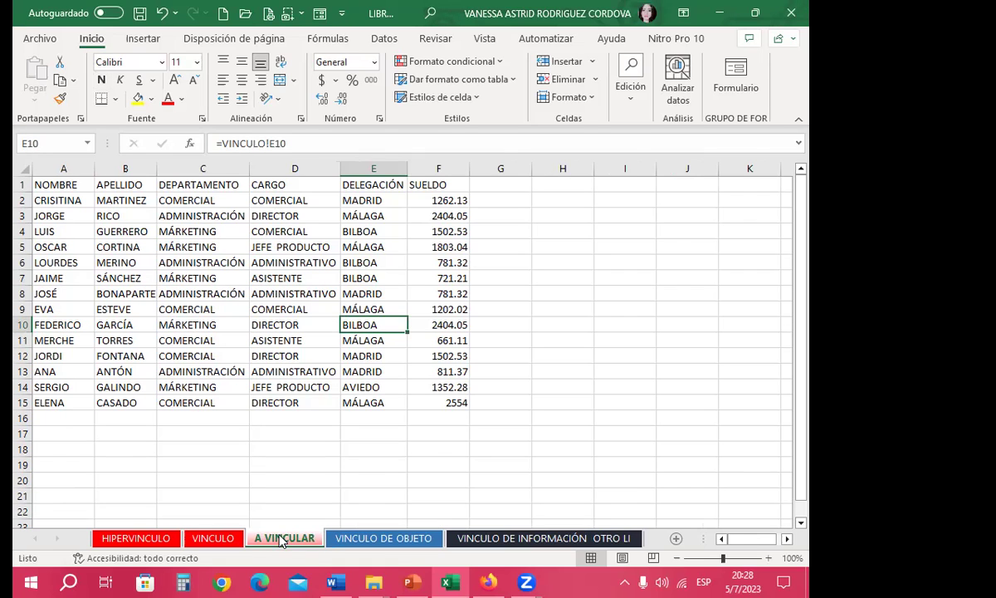
- Enter =VINCULO!A1 in H1 so it displays NOMBRE, and clear the stray 1 from I1
{"action": "left_click", "coordinate": [552, 187]}
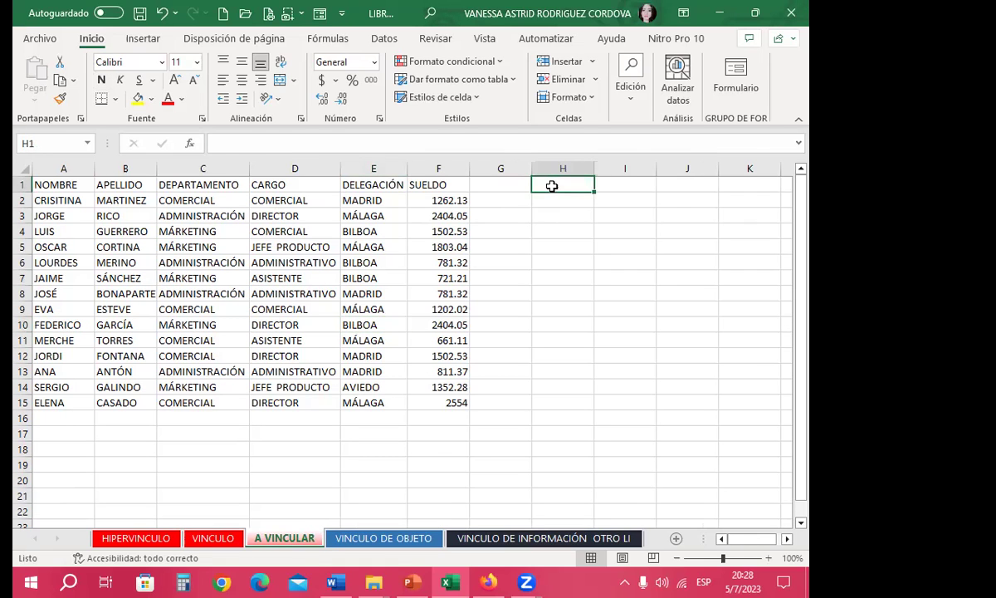
{"action": "type", "text": "0"}
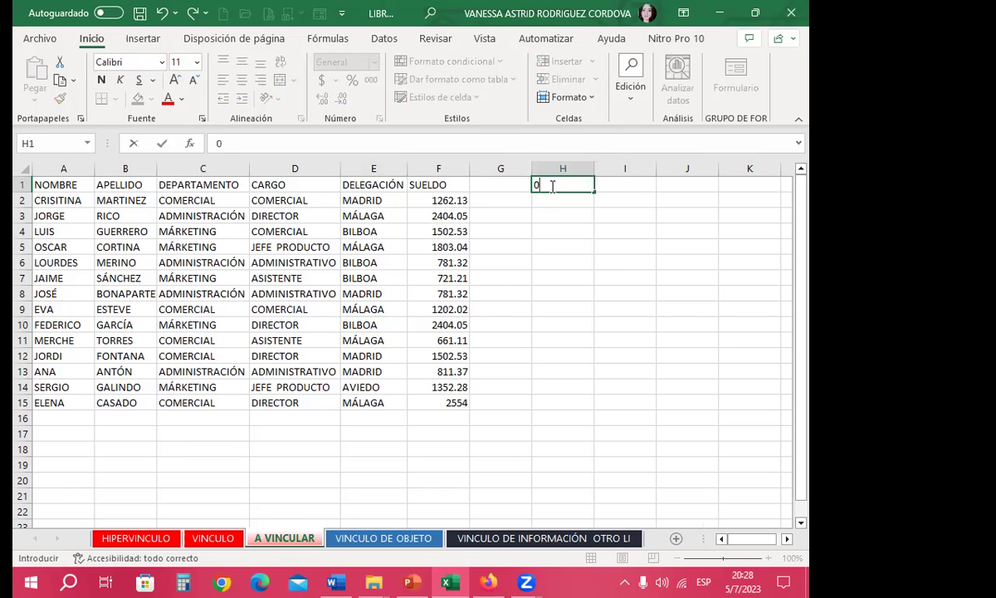
{"action": "key", "text": "BackSpace"}
{"action": "type", "text": "="}
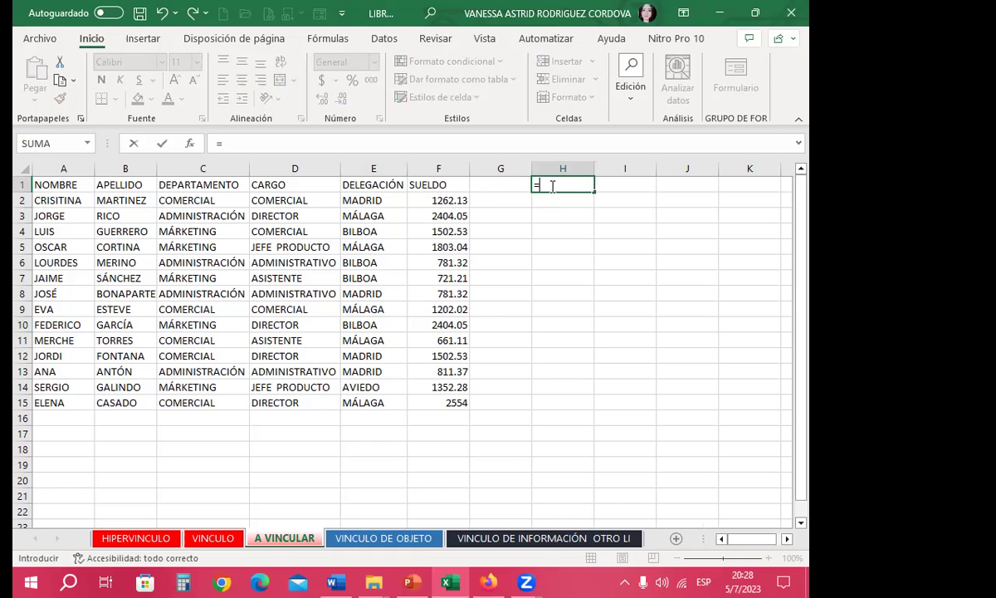
{"action": "type", "text": "VINCULO"}
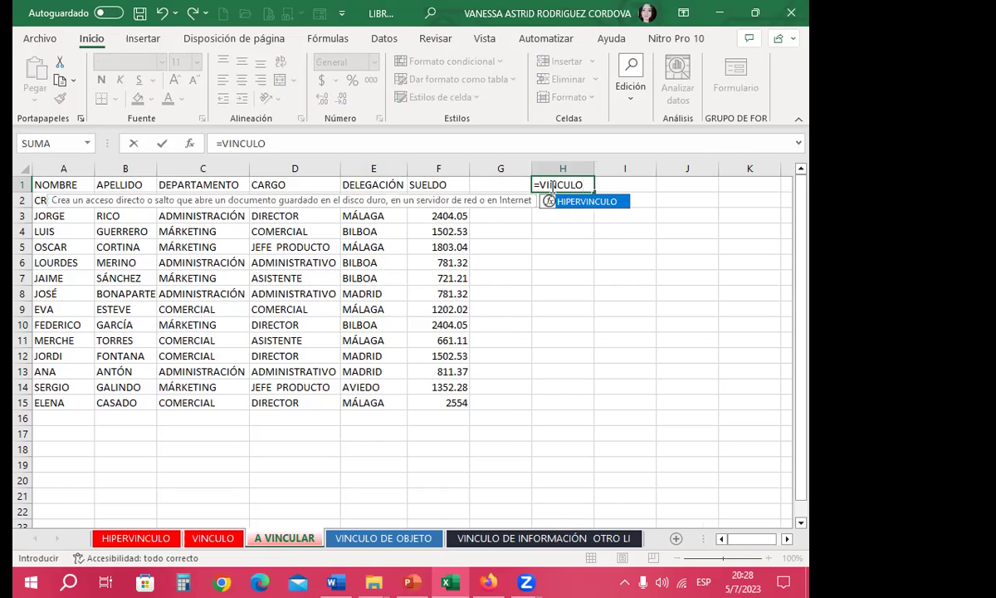
{"action": "type", "text": "!"}
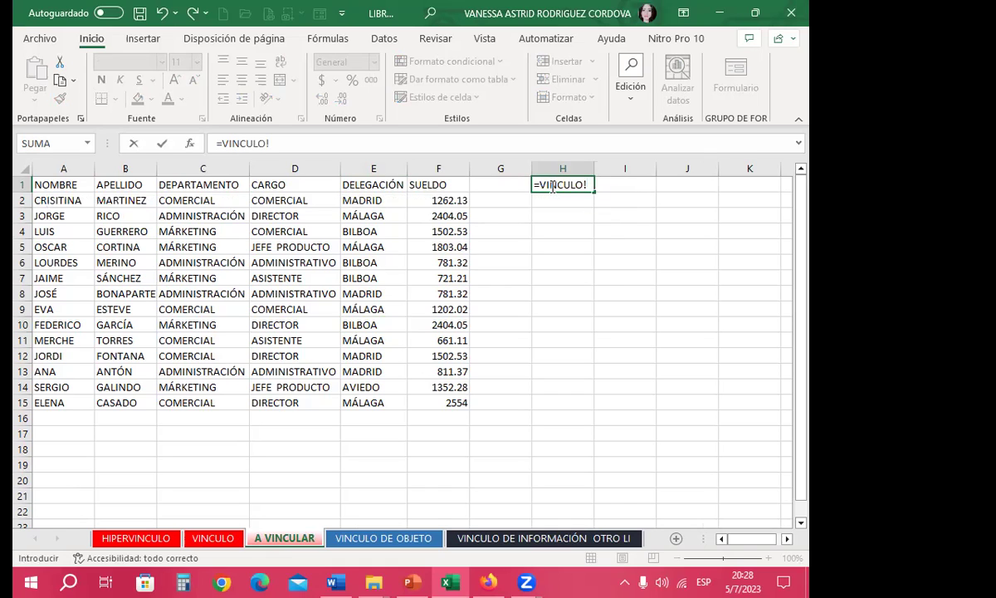
{"action": "type", "text": "A"}
{"action": "key", "text": "Tab"}
{"action": "type", "text": "1"}
{"action": "double_click", "coordinate": [553, 185]}
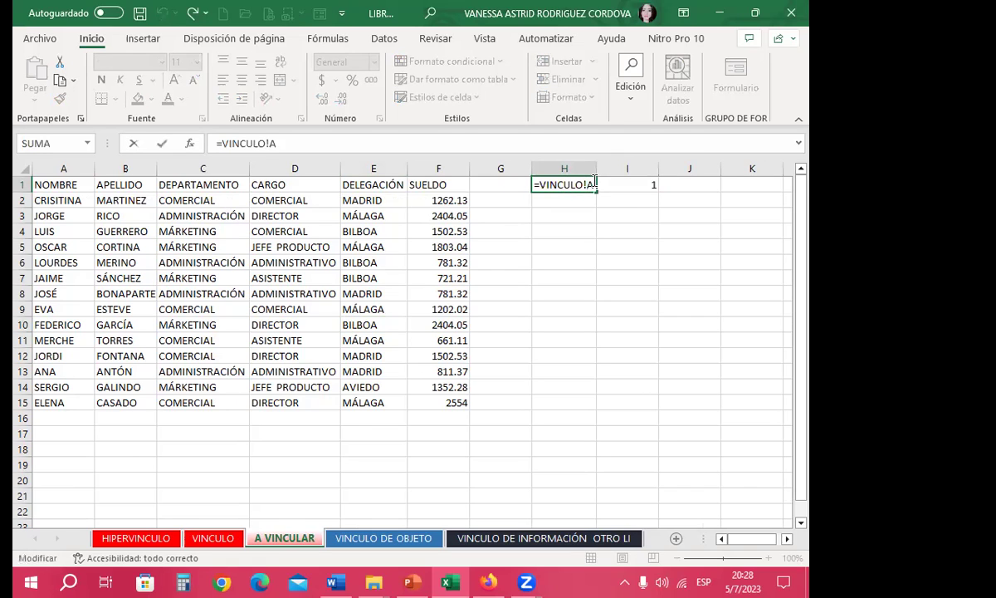
{"action": "type", "text": "1"}
{"action": "key", "text": "Return"}
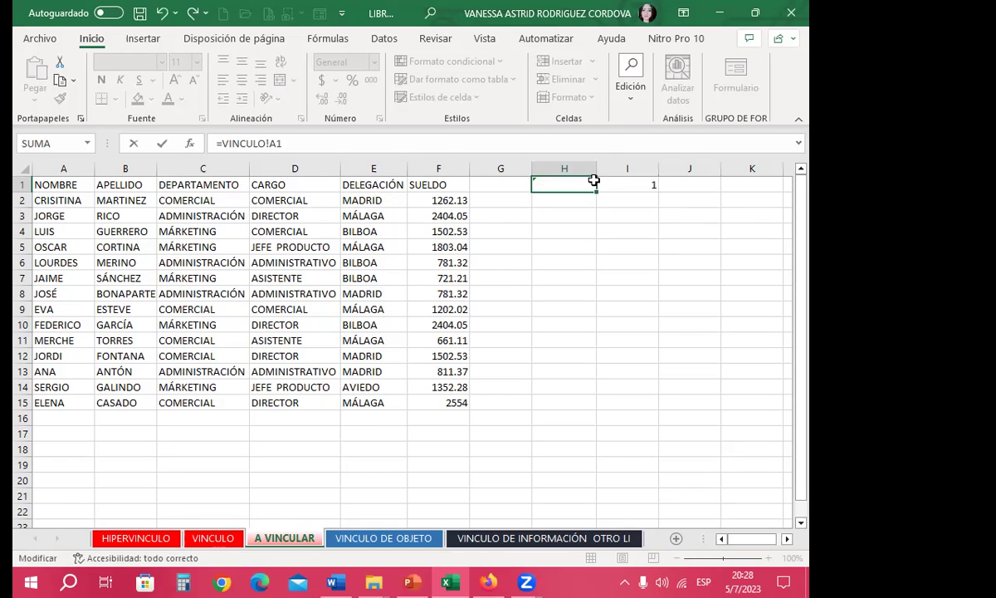
{"action": "left_click", "coordinate": [618, 183]}
{"action": "key", "text": "Delete"}
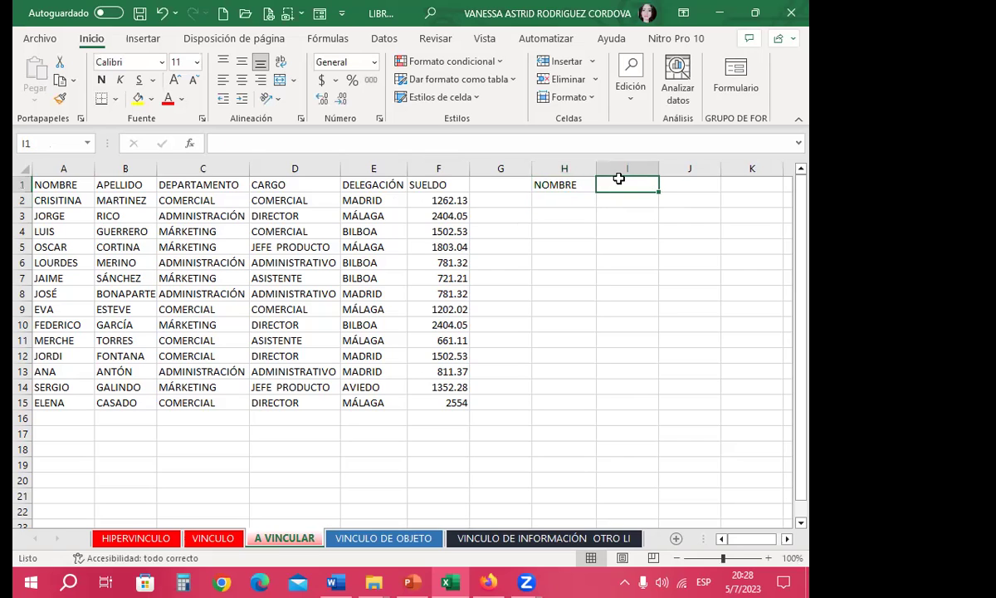
- Fill H1's =VINCULO!A1 formula across H1:K15 to mirror the employee table
{"action": "left_click", "coordinate": [548, 182]}
{"action": "left_click_drag", "start_coordinate": [596, 192], "coordinate": [661, 405]}
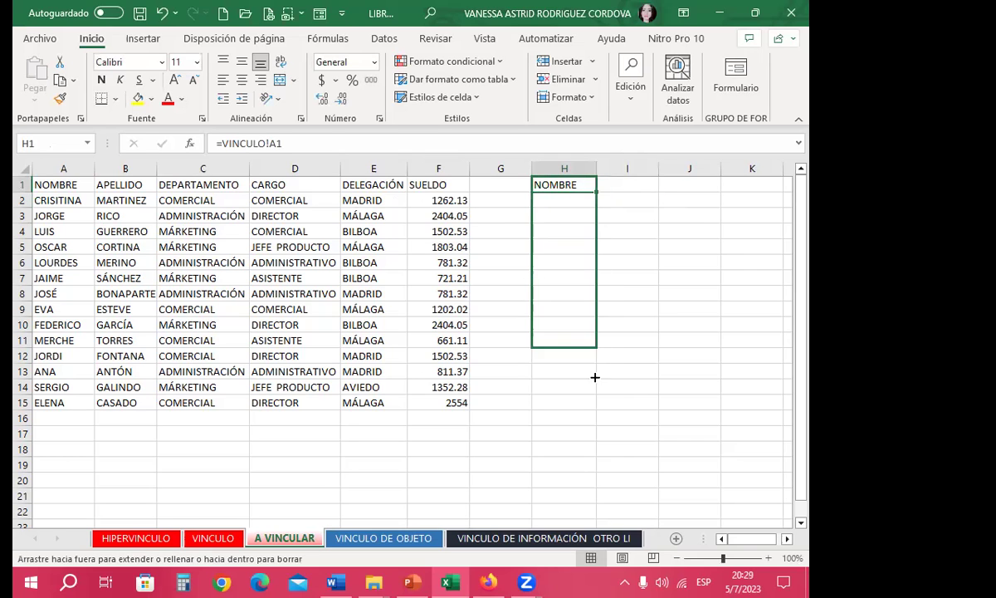
{"action": "left_click", "coordinate": [44, 184]}
{"action": "left_click", "coordinate": [543, 184]}
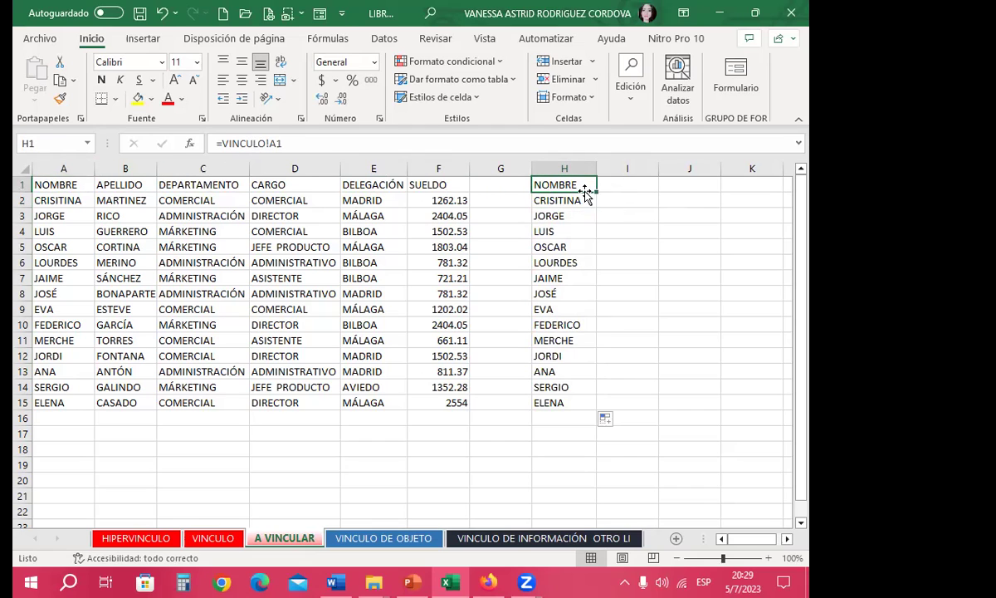
{"action": "mouse_move", "coordinate": [548, 184]}
{"action": "left_mouse_down"}
{"action": "mouse_move", "coordinate": [583, 347]}
{"action": "mouse_move", "coordinate": [585, 405]}
{"action": "mouse_move", "coordinate": [771, 401]}
{"action": "left_mouse_up"}
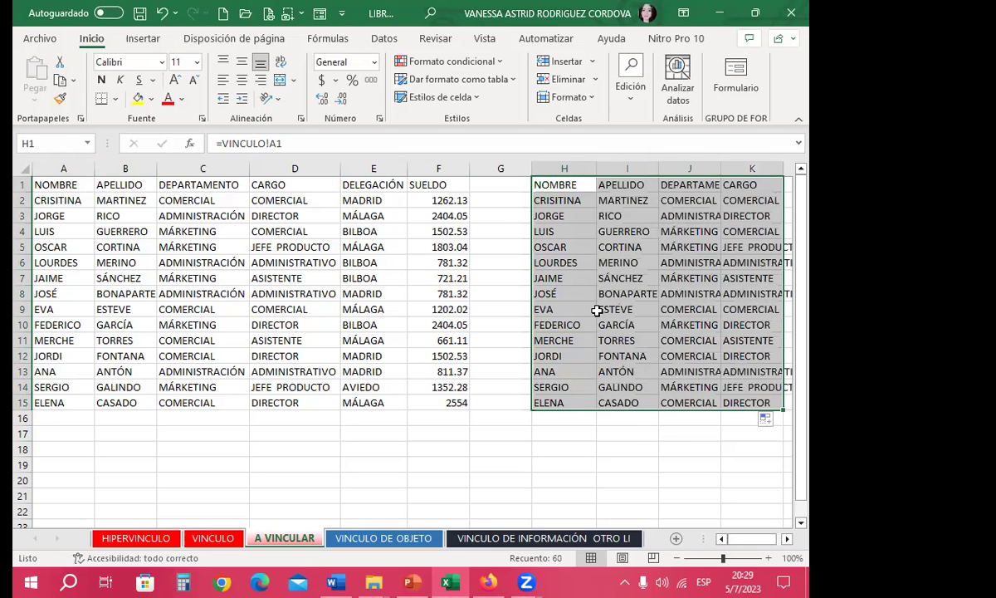
{"action": "left_click", "coordinate": [551, 168]}
- Check the linked references in H1, I7 and H8 against the original B5
{"action": "left_click", "coordinate": [550, 185]}
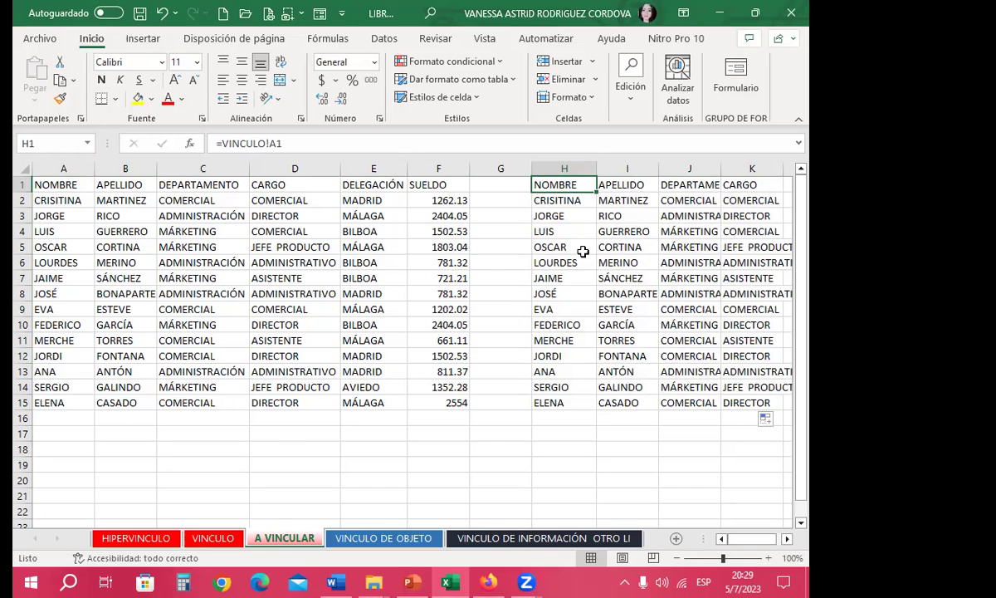
{"action": "left_click", "coordinate": [614, 278]}
{"action": "left_click", "coordinate": [122, 249]}
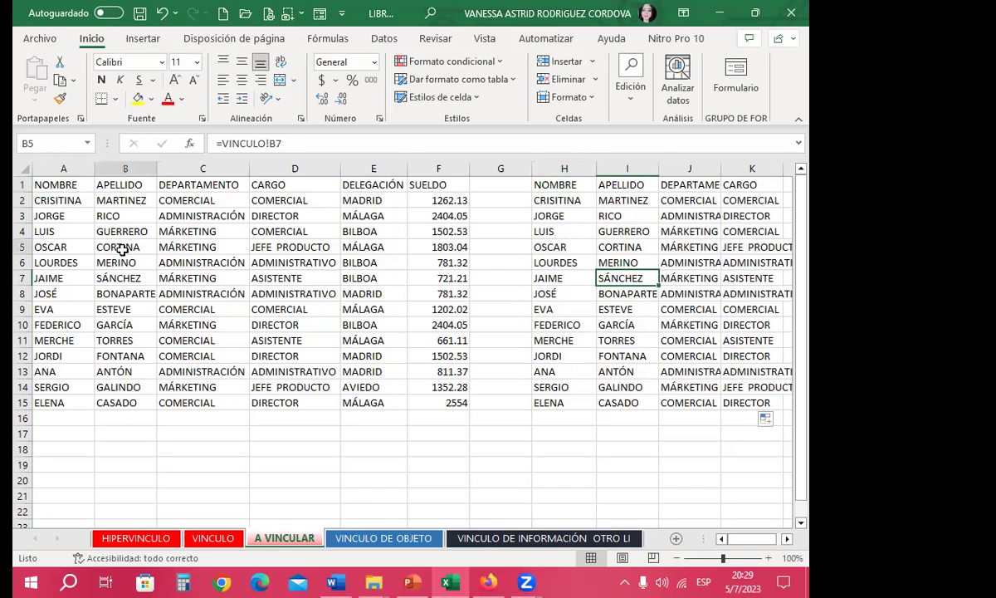
{"action": "left_click", "coordinate": [540, 295]}
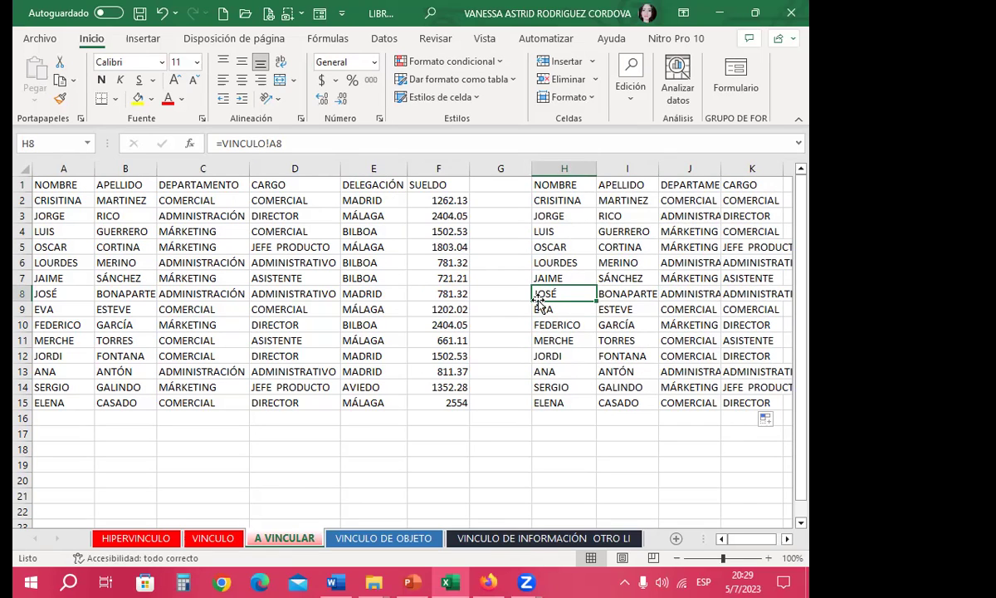
{"action": "left_click_drag", "start_coordinate": [749, 539], "coordinate": [782, 544]}
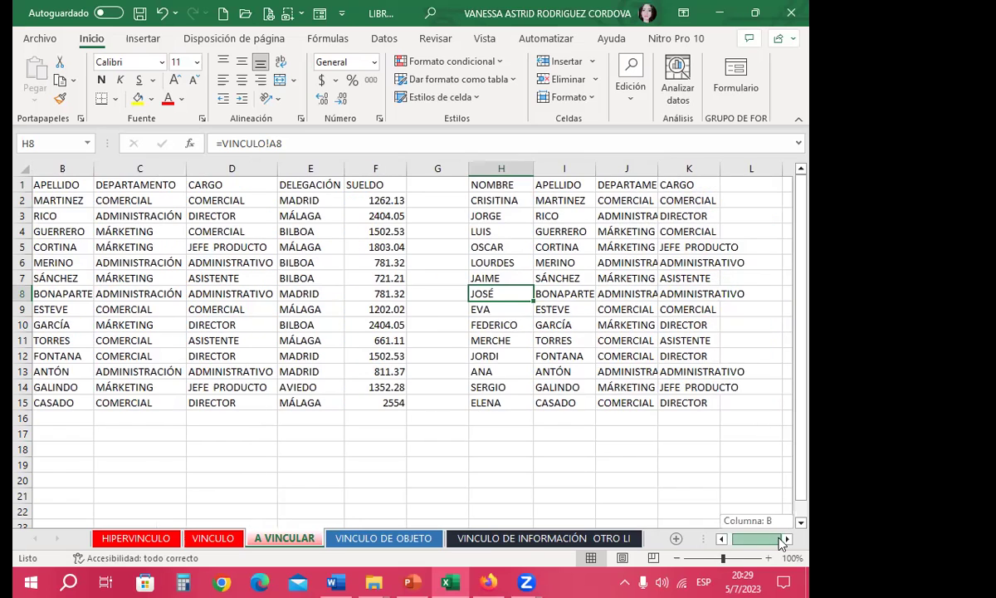
{"action": "left_click", "coordinate": [785, 540]}
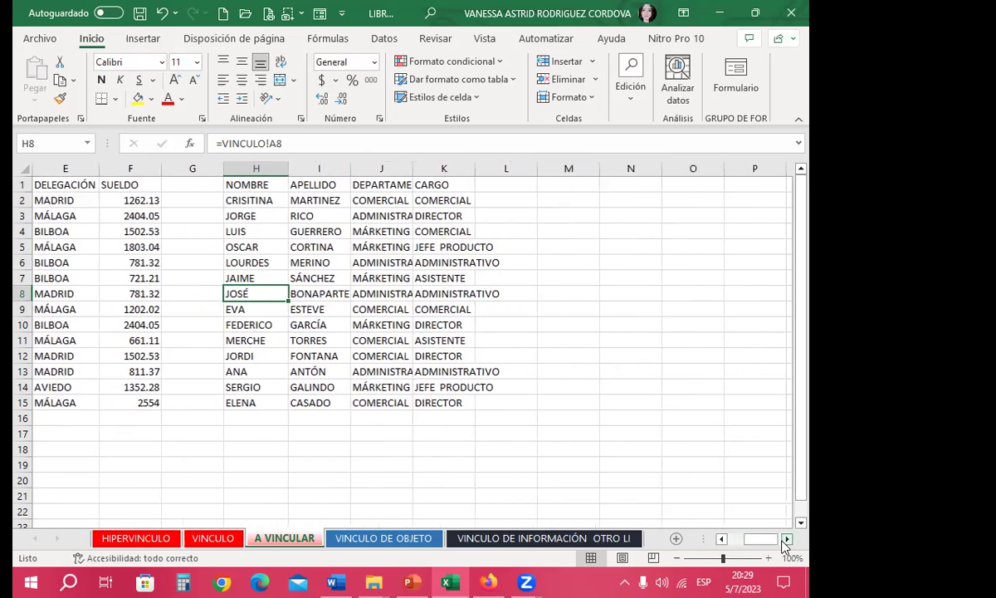
{"action": "left_click", "coordinate": [786, 539]}
{"action": "left_click", "coordinate": [390, 168]}
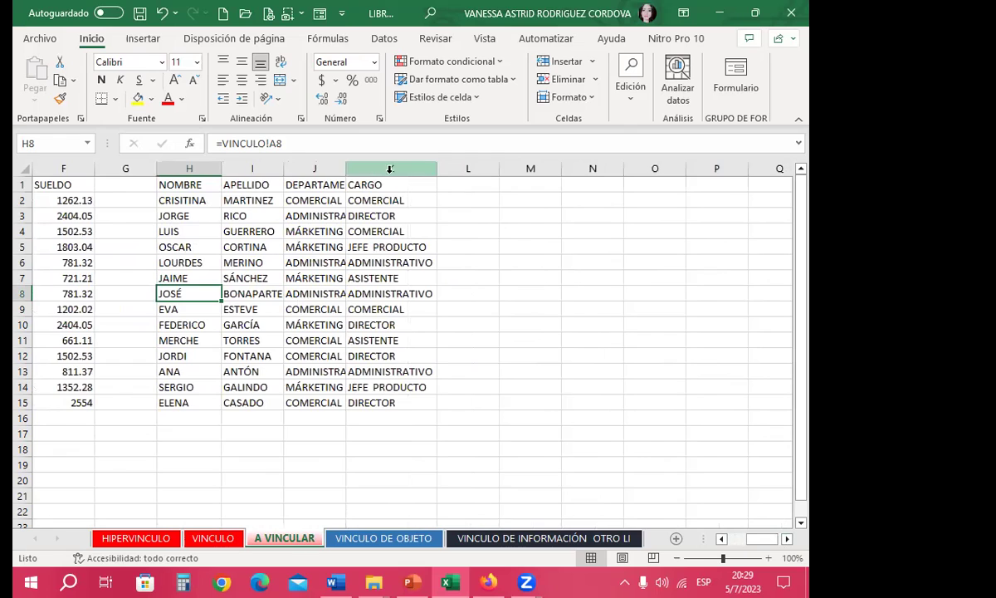
{"action": "left_click", "coordinate": [531, 182]}
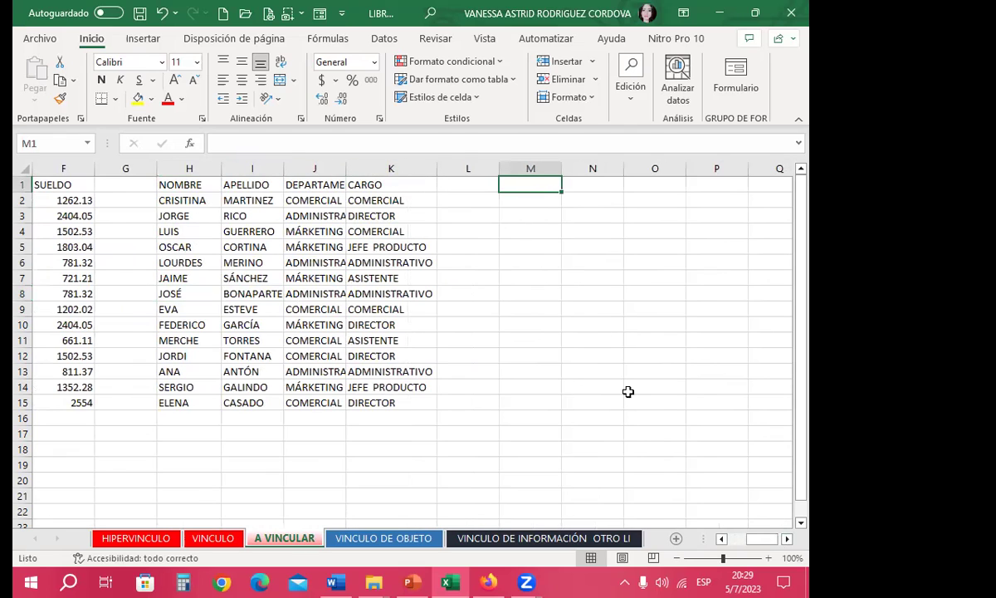
{"action": "left_click_drag", "start_coordinate": [757, 547], "coordinate": [18, 374]}
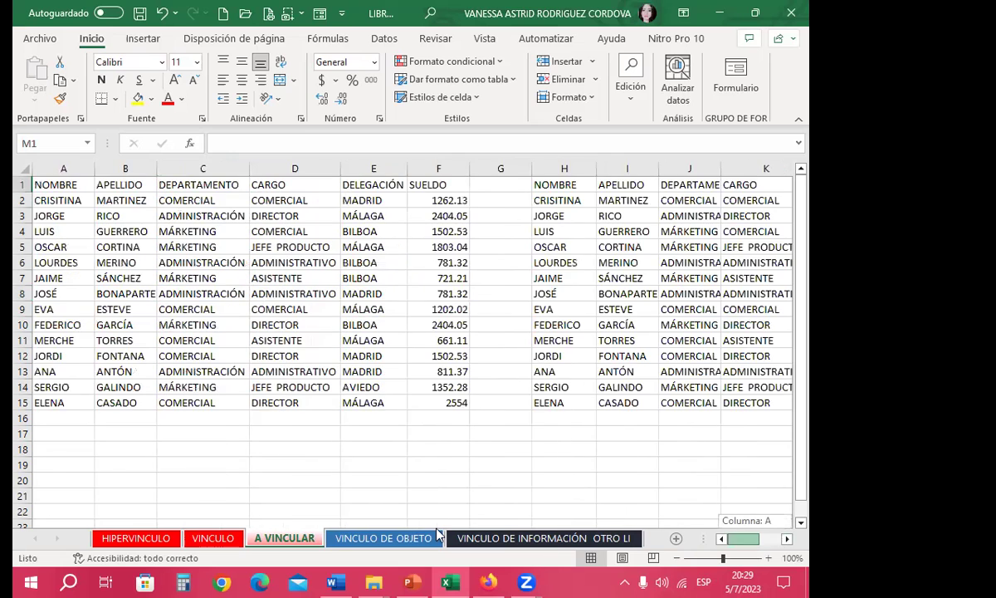
{"action": "scroll", "coordinate": [51, 285], "scroll_direction": "down", "scroll_amount": 4}
{"action": "left_click", "coordinate": [55, 281]}
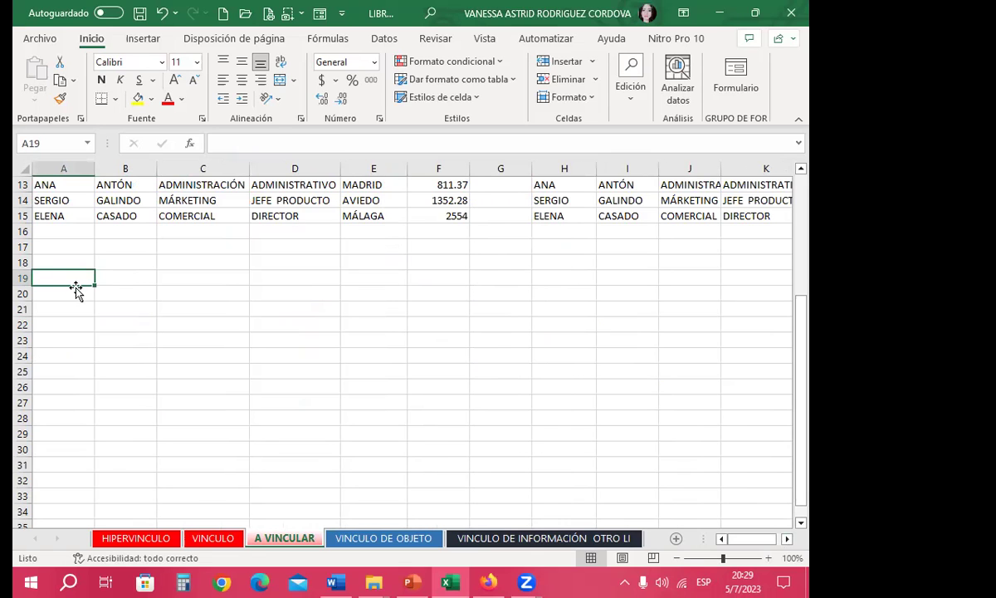
- Copy the VINCULO table A1:F15 and return to the A VINCULAR sheet
{"action": "left_click", "coordinate": [226, 541]}
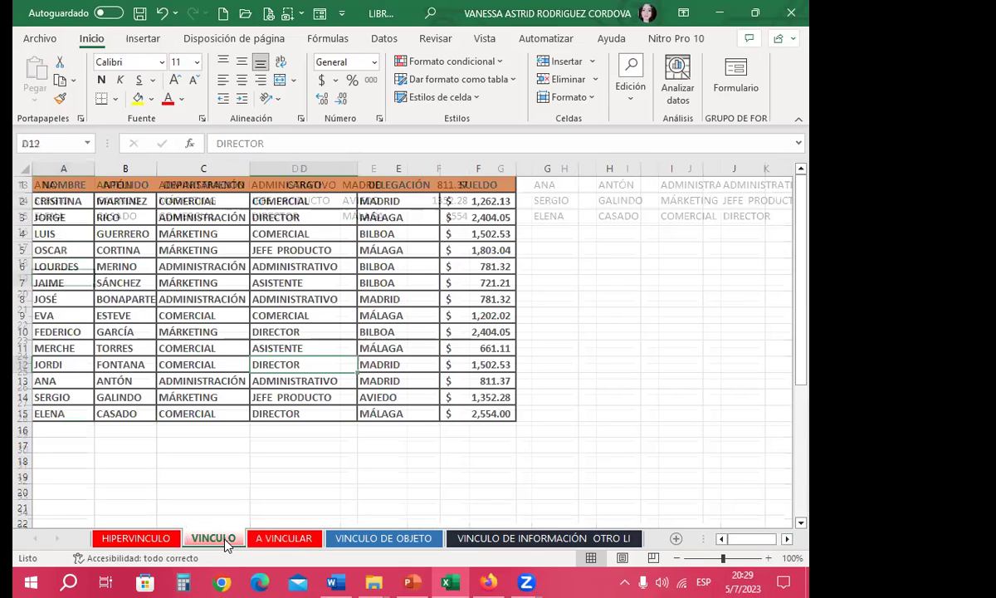
{"action": "mouse_move", "coordinate": [64, 184]}
{"action": "left_mouse_down"}
{"action": "mouse_move", "coordinate": [436, 417]}
{"action": "mouse_move", "coordinate": [453, 411]}
{"action": "left_mouse_up"}
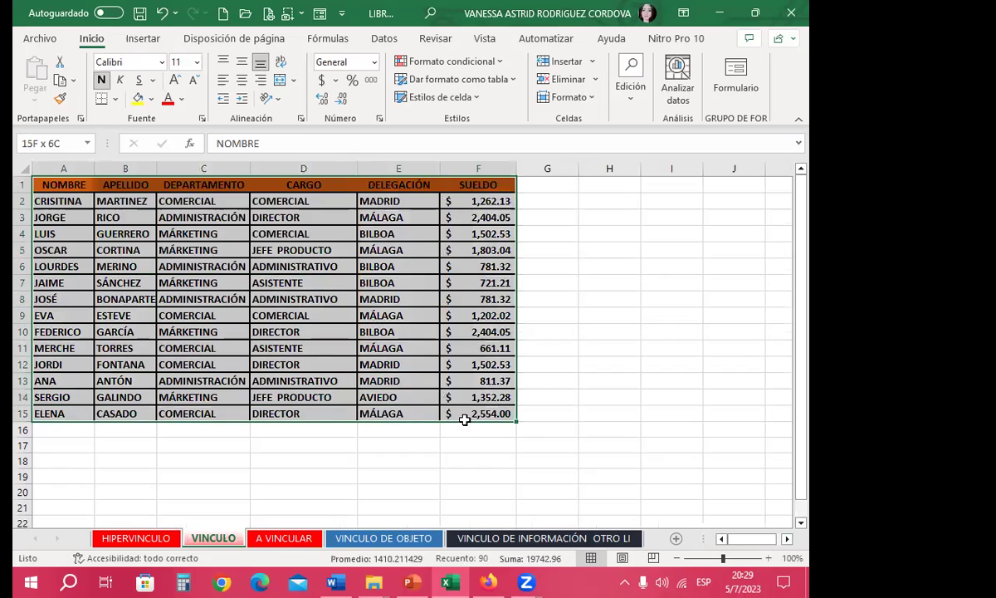
{"action": "left_click", "coordinate": [59, 79]}
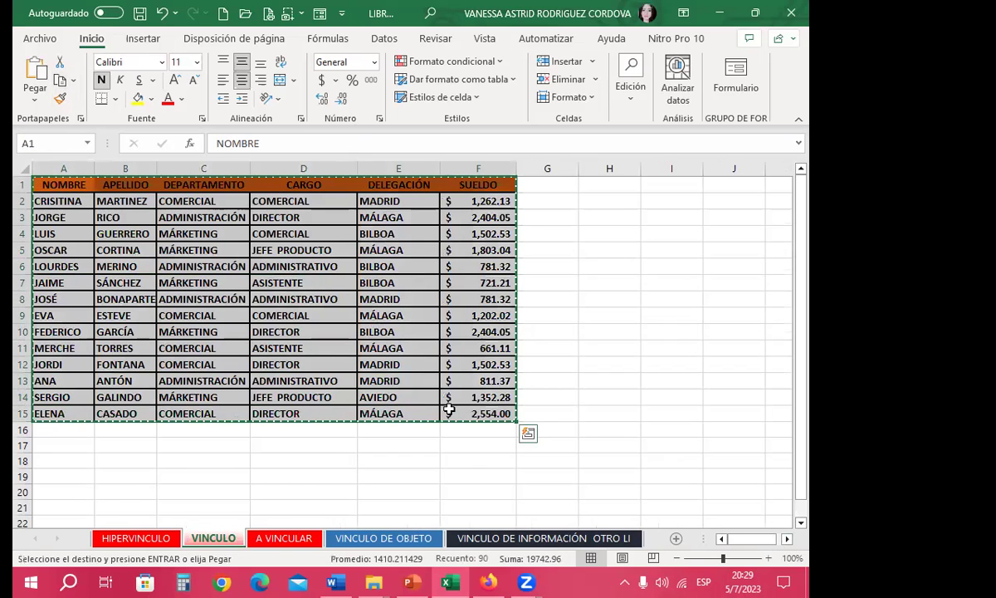
{"action": "key", "text": "ctrl+Page_Down"}
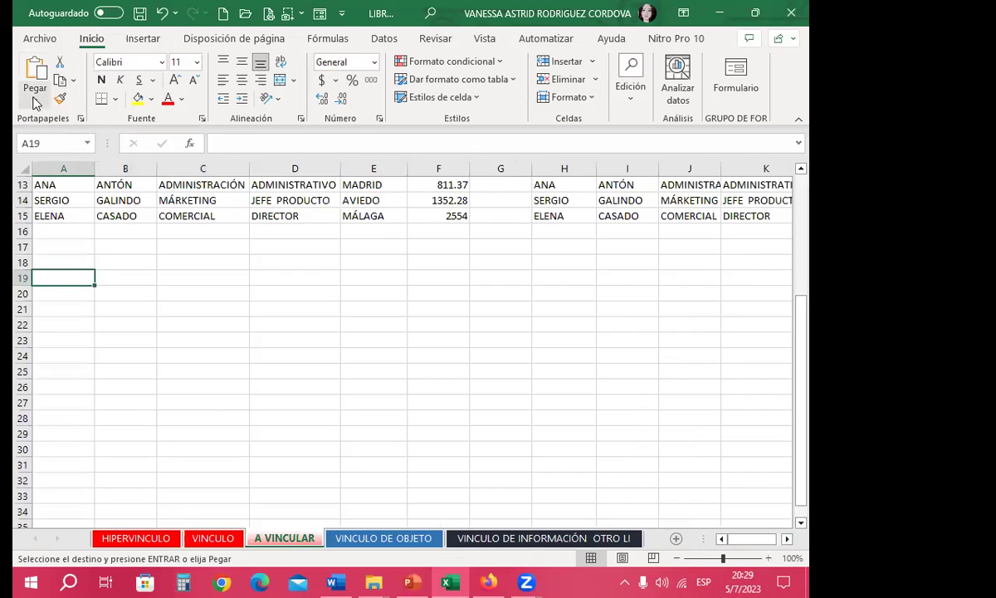
{"action": "left_click", "coordinate": [35, 97]}
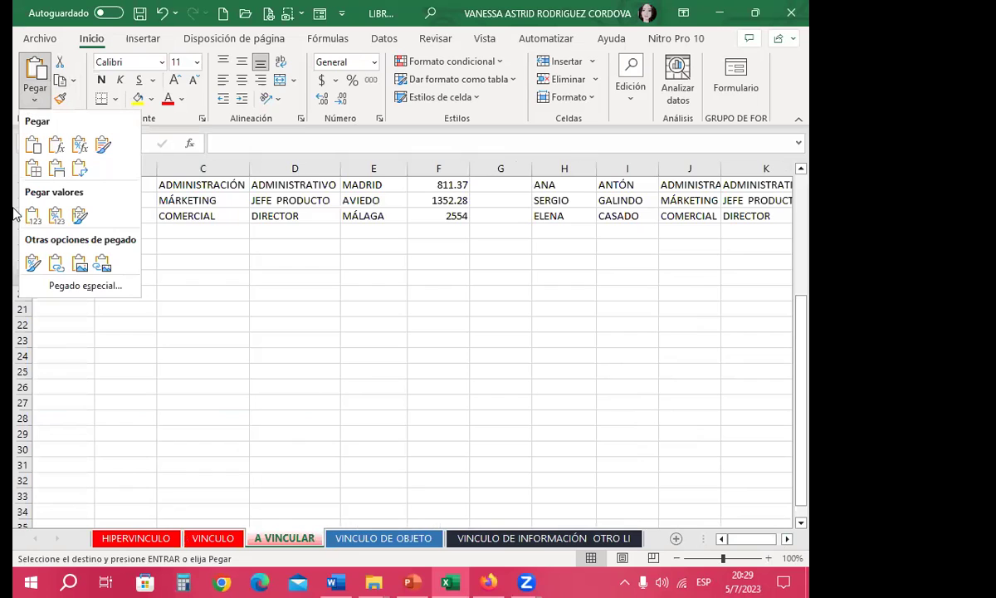
- Paste the copied table as links at A19 and compare with H1 and A1
{"action": "left_click", "coordinate": [55, 264]}
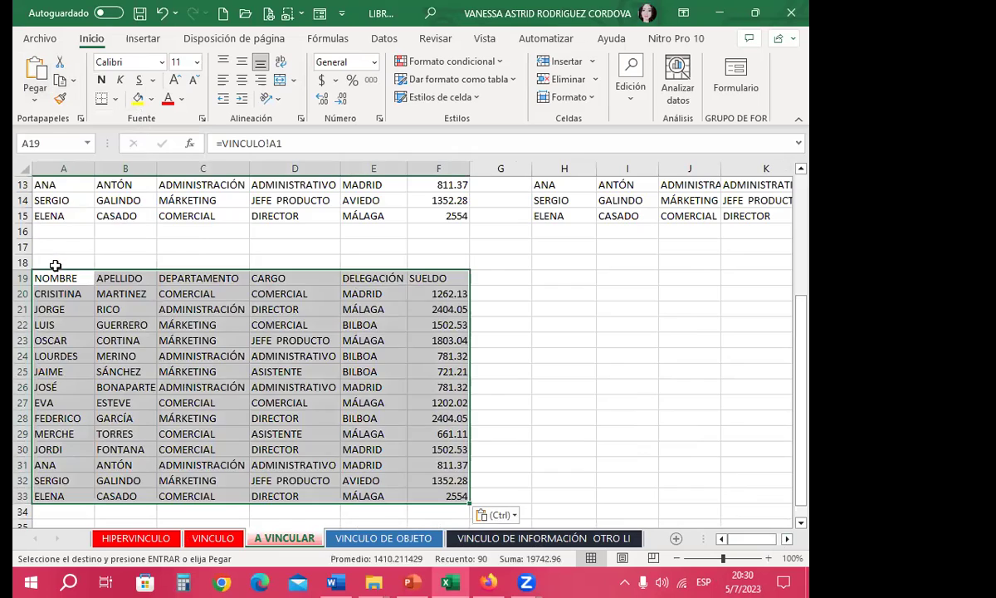
{"action": "left_click", "coordinate": [59, 278]}
{"action": "scroll", "coordinate": [104, 222], "scroll_direction": "up", "scroll_amount": 4}
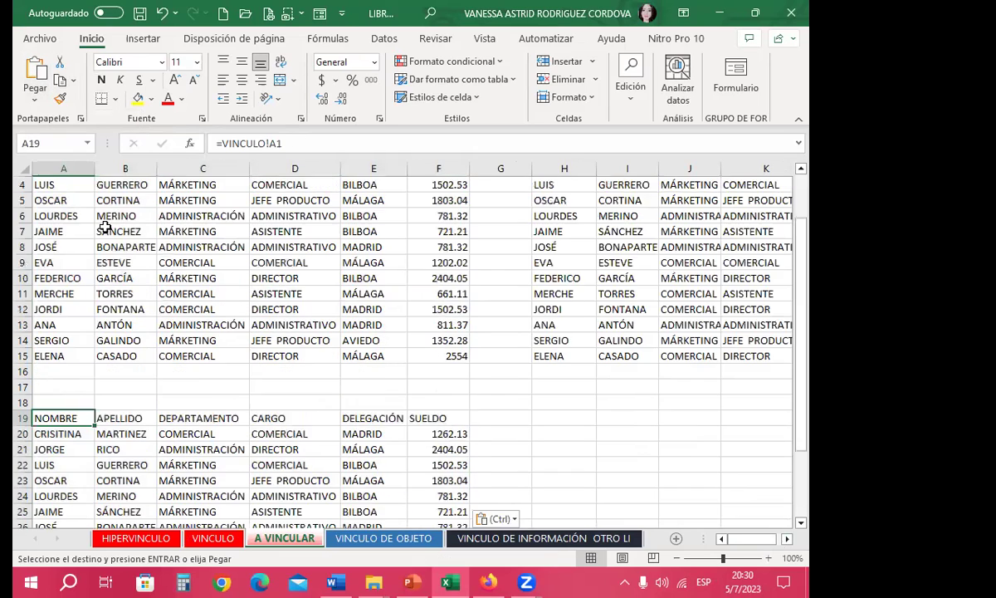
{"action": "left_click", "coordinate": [70, 185]}
{"action": "left_click", "coordinate": [551, 184]}
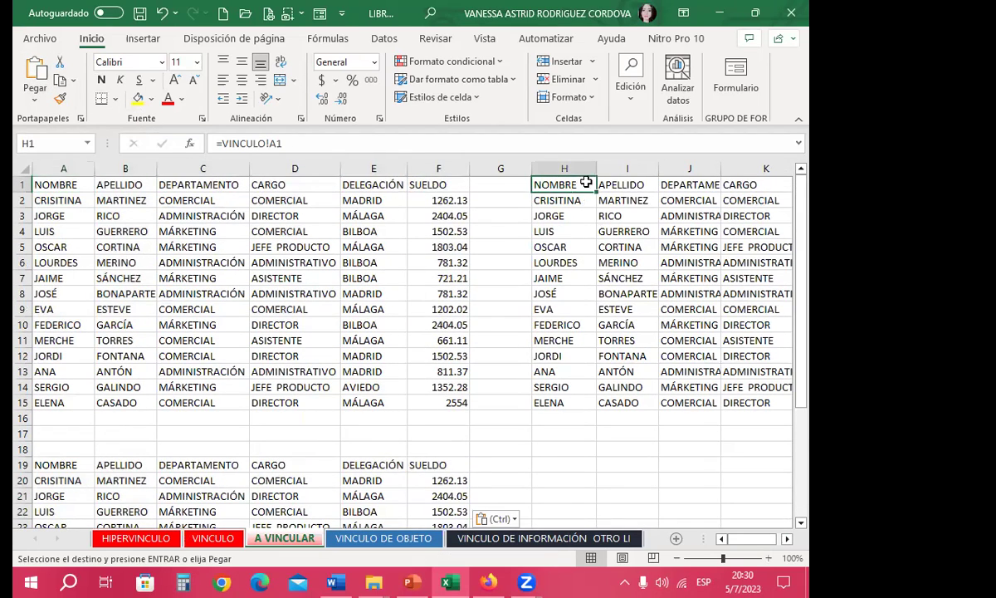
{"action": "left_click", "coordinate": [71, 184]}
{"action": "scroll", "coordinate": [66, 332], "scroll_direction": "down", "scroll_amount": 2}
{"action": "left_click", "coordinate": [68, 374]}
{"action": "key", "text": "ctrl+v"}
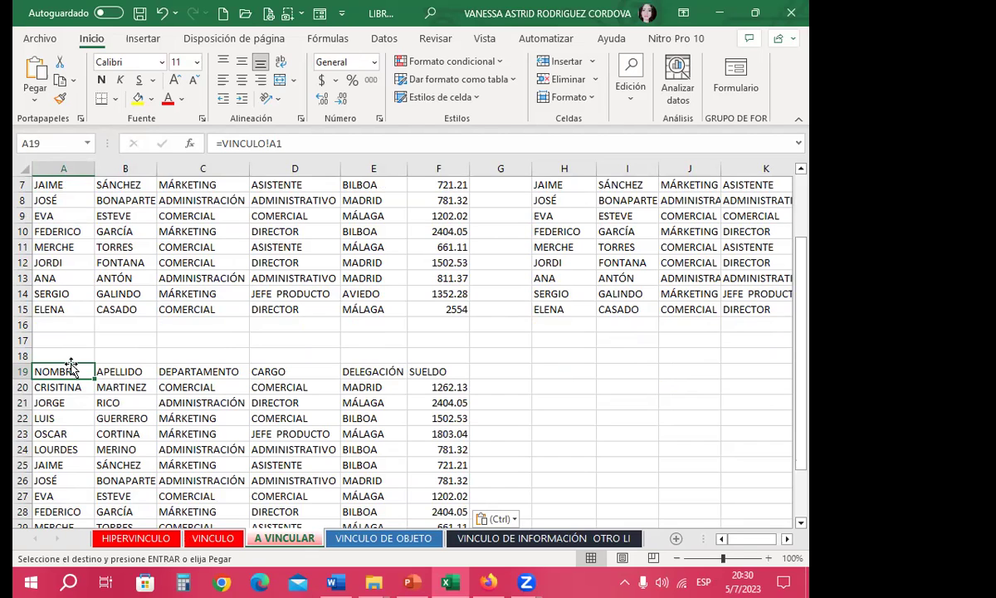
- Inspect the linked formulas in A6, D11, C24 and C31 (=VINCULO!C13)
{"action": "scroll", "coordinate": [76, 336], "scroll_direction": "up", "scroll_amount": 2}
{"action": "left_click", "coordinate": [81, 261]}
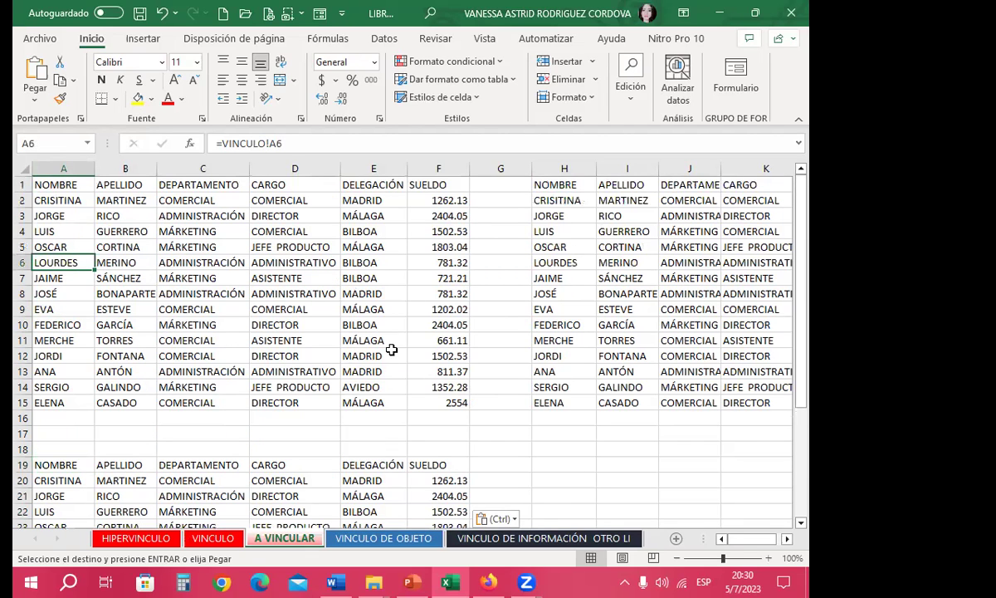
{"action": "left_click", "coordinate": [294, 341]}
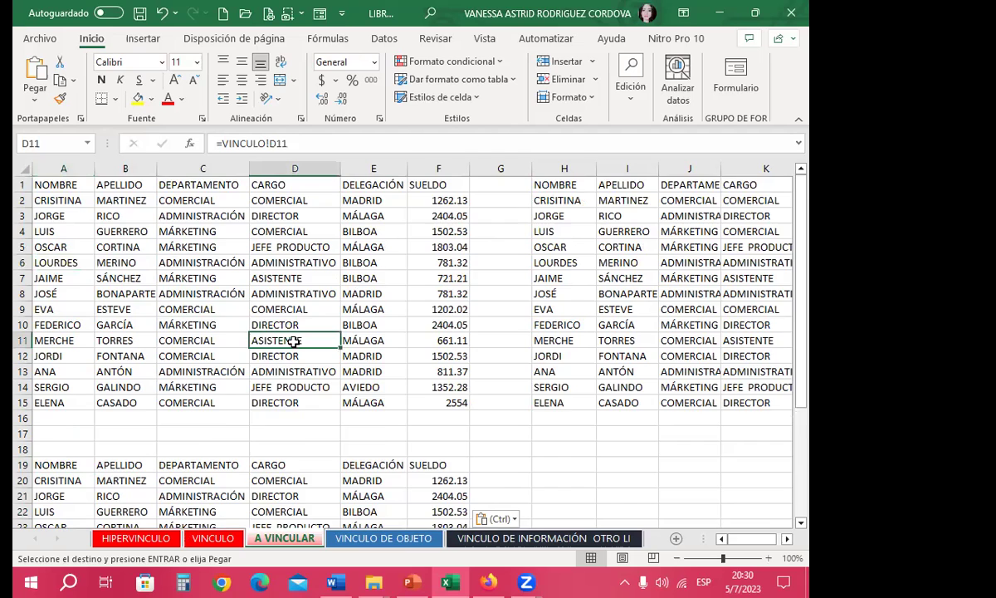
{"action": "scroll", "coordinate": [274, 343], "scroll_direction": "down", "scroll_amount": 3}
{"action": "scroll", "coordinate": [257, 344], "scroll_direction": "down", "scroll_amount": 2}
{"action": "left_click", "coordinate": [151, 356]}
{"action": "left_click", "coordinate": [245, 311]}
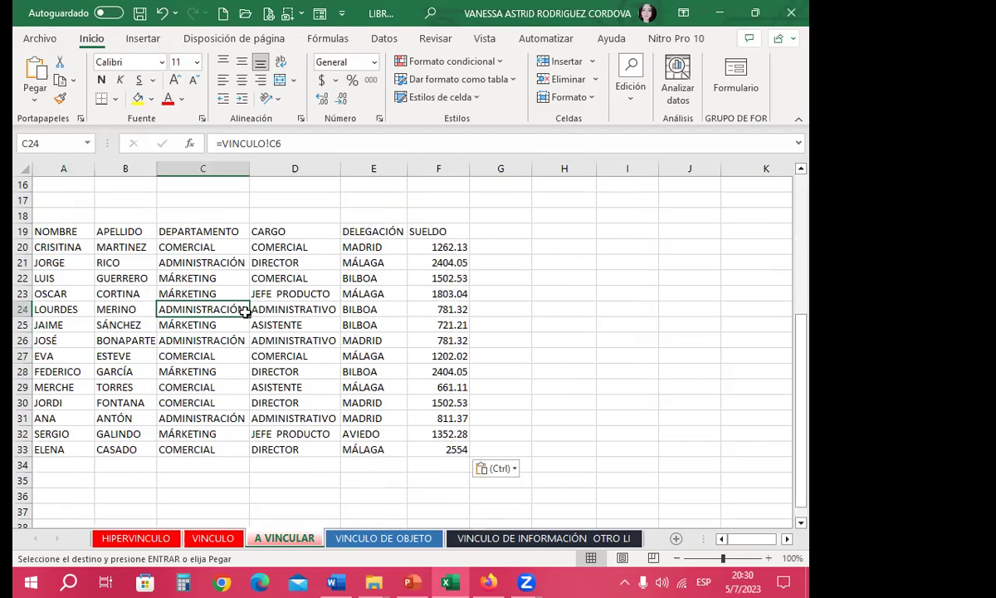
{"action": "scroll", "coordinate": [182, 307], "scroll_direction": "down", "scroll_amount": 2}
{"action": "left_click", "coordinate": [196, 325]}
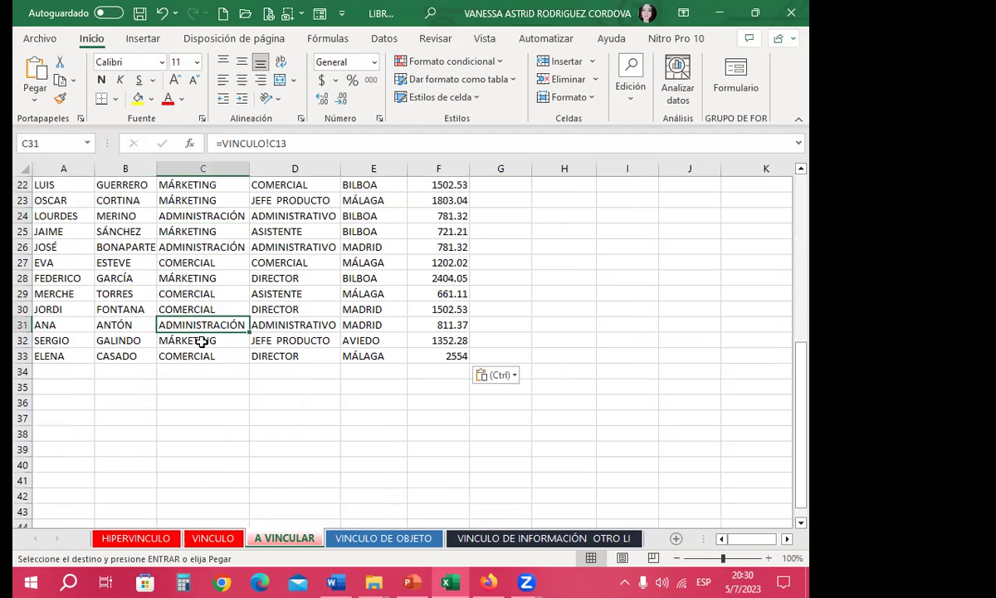
{"action": "scroll", "coordinate": [235, 434], "scroll_direction": "up", "scroll_amount": 3}
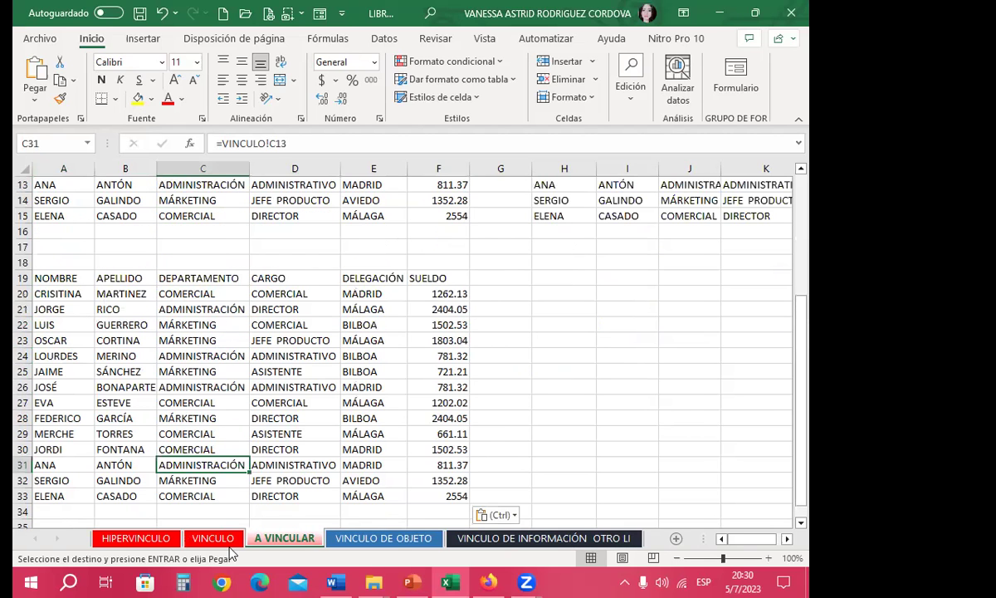
- Clear VINCULO cells C2:E13 and confirm the A VINCULAR linked copies show zeros
{"action": "left_click", "coordinate": [218, 539]}
{"action": "left_click_drag", "start_coordinate": [174, 202], "coordinate": [178, 245]}
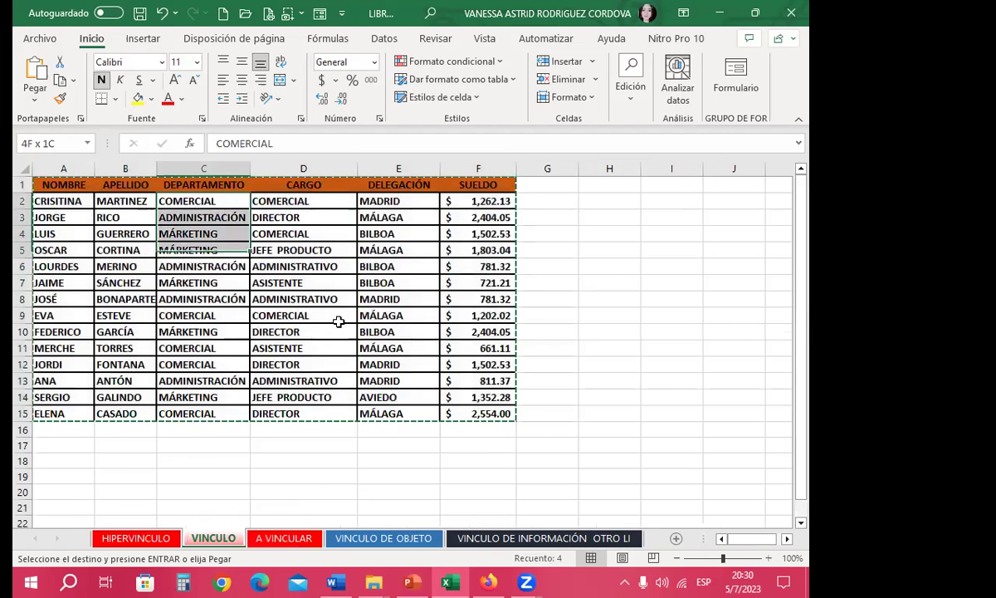
{"action": "left_click_drag", "start_coordinate": [338, 321], "coordinate": [385, 372]}
{"action": "key", "text": "Delete"}
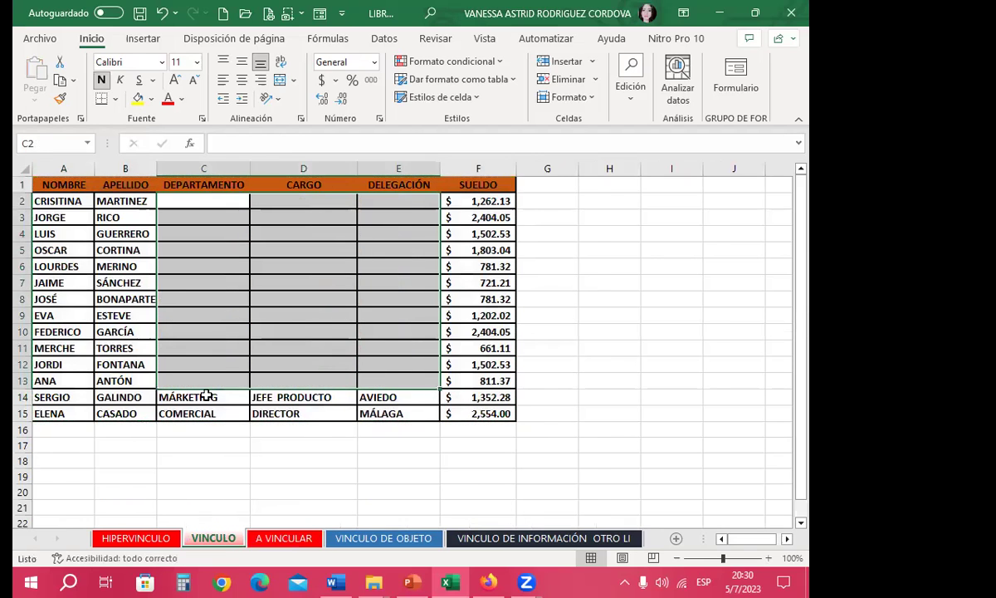
{"action": "left_click", "coordinate": [283, 540]}
{"action": "scroll", "coordinate": [305, 341], "scroll_direction": "down", "scroll_amount": 6}
{"action": "scroll", "coordinate": [279, 331], "scroll_direction": "down", "scroll_amount": 3}
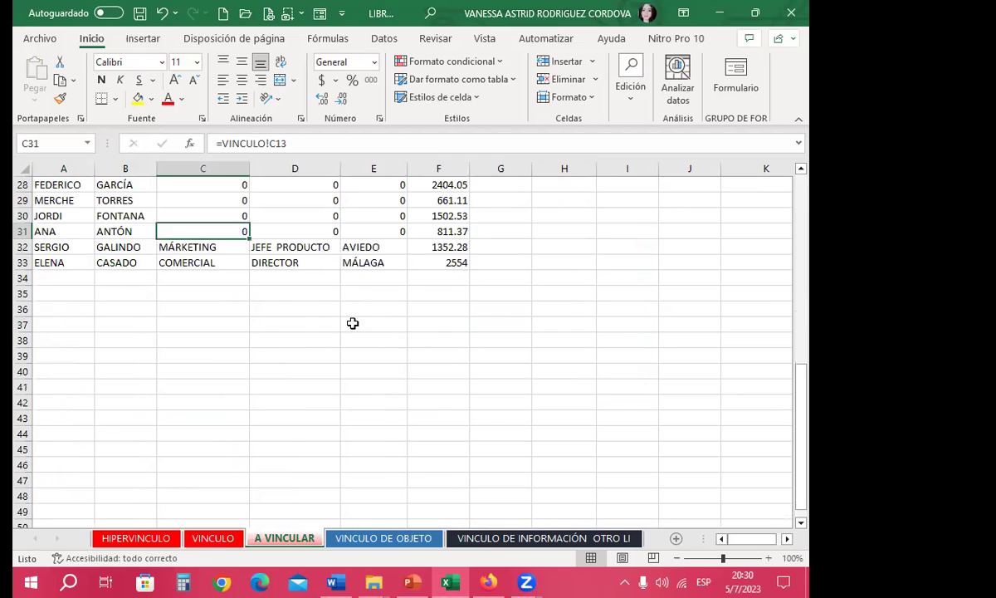
{"action": "scroll", "coordinate": [365, 325], "scroll_direction": "up", "scroll_amount": 7}
- Restore the DEPARTAMENTO, CARGO and DELEGACIÓN entries on the VINCULO sheet
{"action": "left_click", "coordinate": [212, 539]}
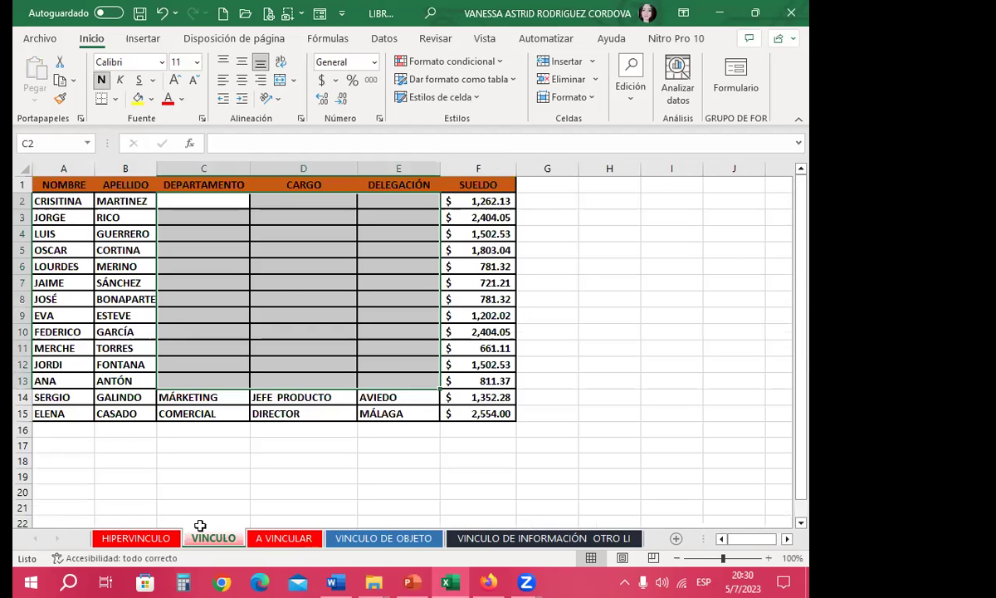
{"action": "key", "text": "ctrl+a"}
{"action": "key", "text": "ctrl+c"}
{"action": "left_click", "coordinate": [292, 295]}
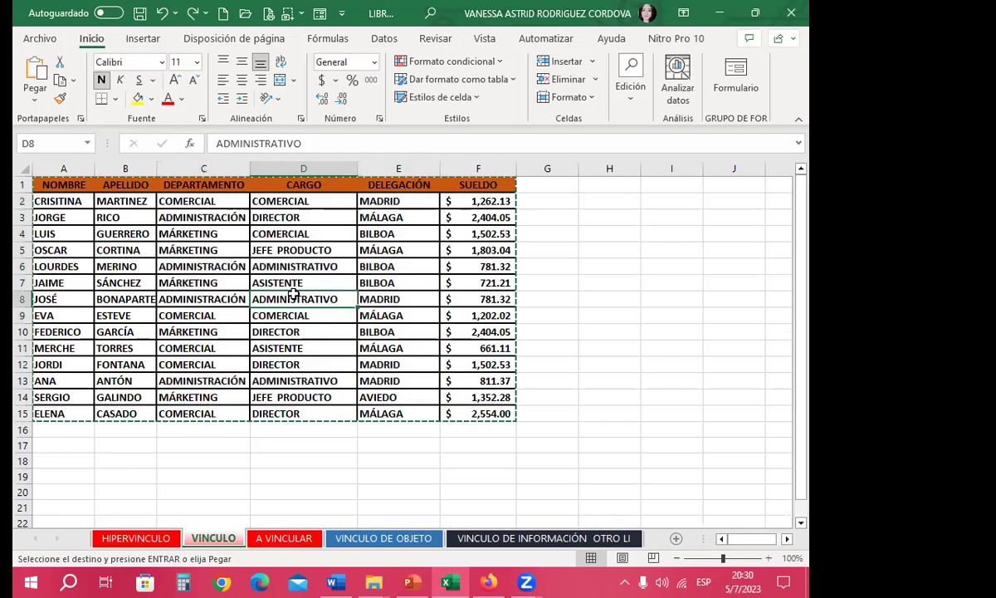
{"action": "key", "text": "Escape"}
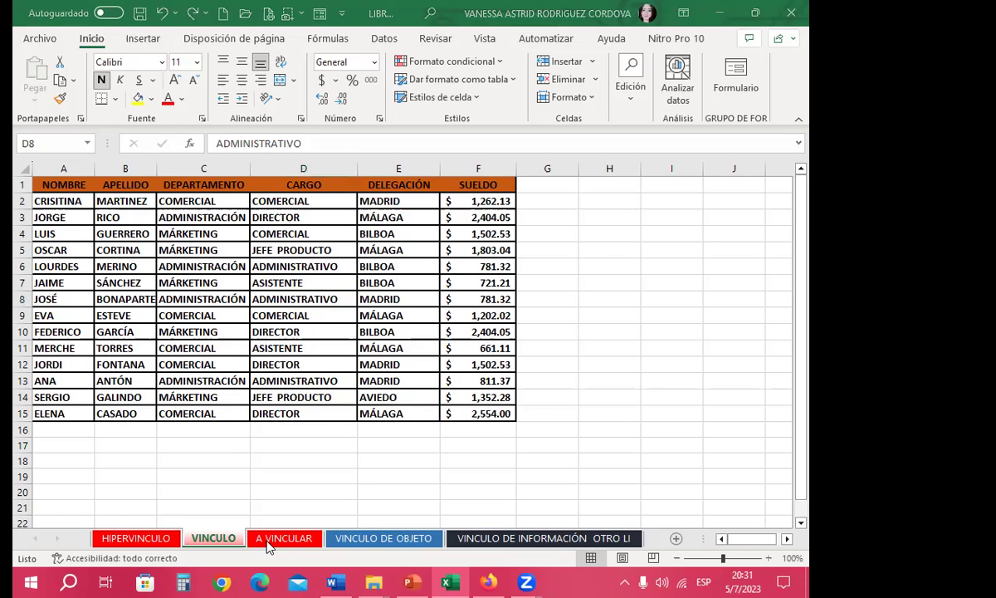
- Switch to the VINCULO DE OBJETO sheet and scroll over the beach photo
{"action": "left_click", "coordinate": [296, 541]}
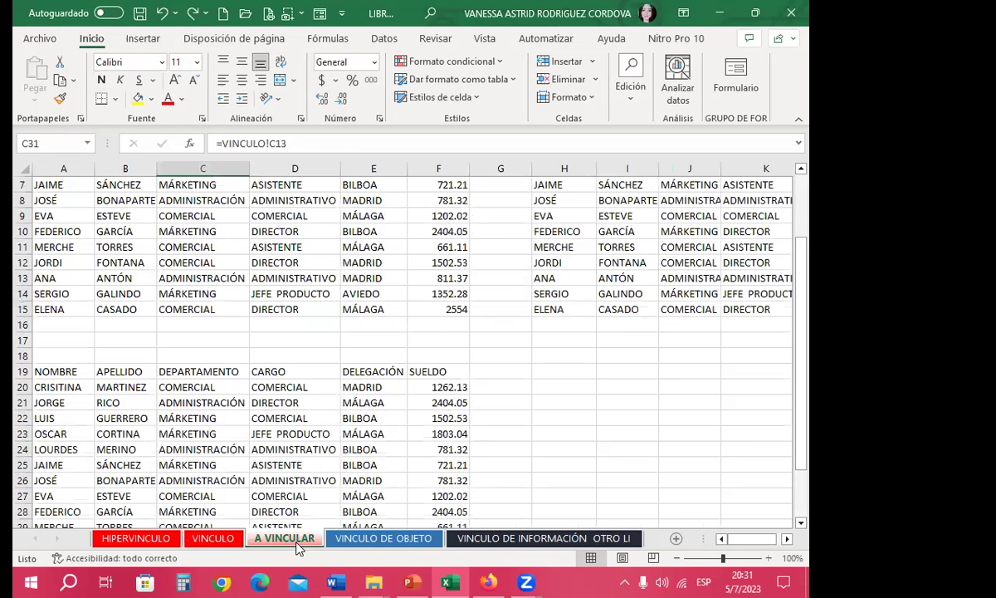
{"action": "left_click", "coordinate": [380, 544]}
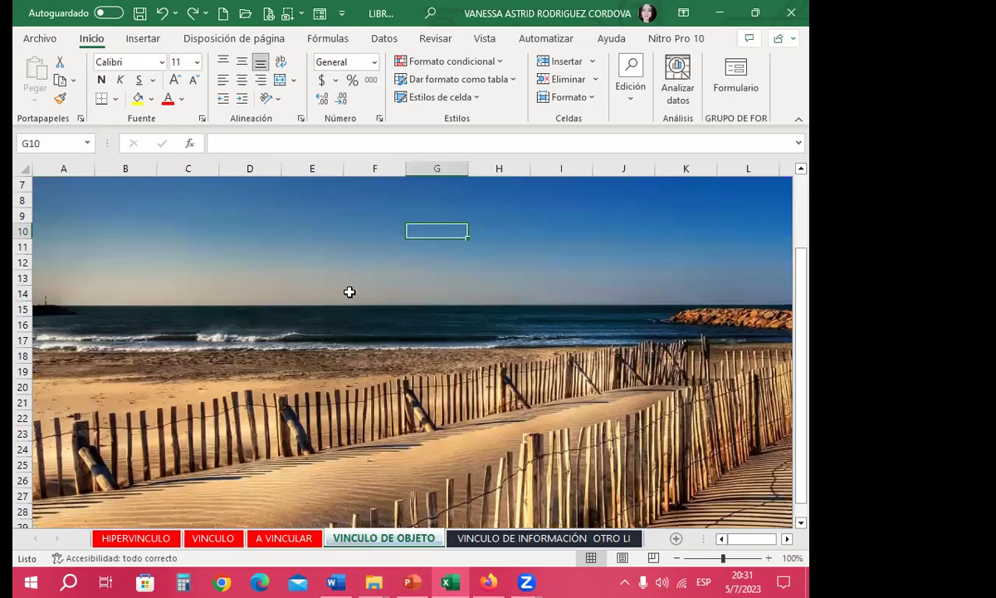
{"action": "left_click", "coordinate": [369, 281]}
{"action": "scroll", "coordinate": [383, 335], "scroll_direction": "down", "scroll_amount": 4}
{"action": "scroll", "coordinate": [383, 335], "scroll_direction": "down", "scroll_amount": 3}
{"action": "scroll", "coordinate": [384, 335], "scroll_direction": "down", "scroll_amount": 4}
{"action": "scroll", "coordinate": [384, 335], "scroll_direction": "up", "scroll_amount": 10}
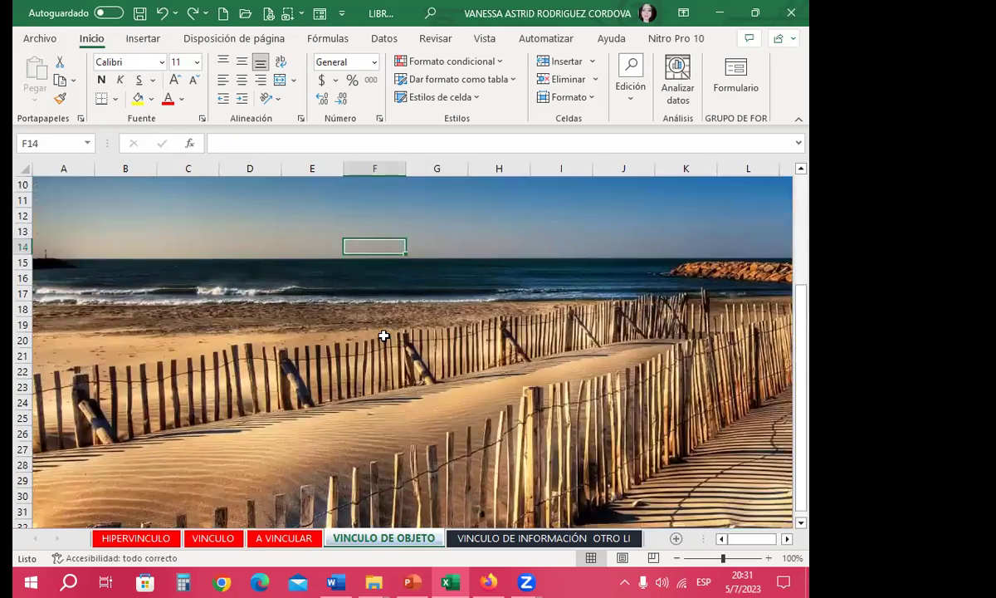
{"action": "scroll", "coordinate": [378, 307], "scroll_direction": "up", "scroll_amount": 3}
- Select cells F7, F11, D10 and D9 lying under the beach picture
{"action": "left_click", "coordinate": [374, 278]}
{"action": "scroll", "coordinate": [366, 283], "scroll_direction": "down", "scroll_amount": 1}
{"action": "left_click", "coordinate": [353, 290]}
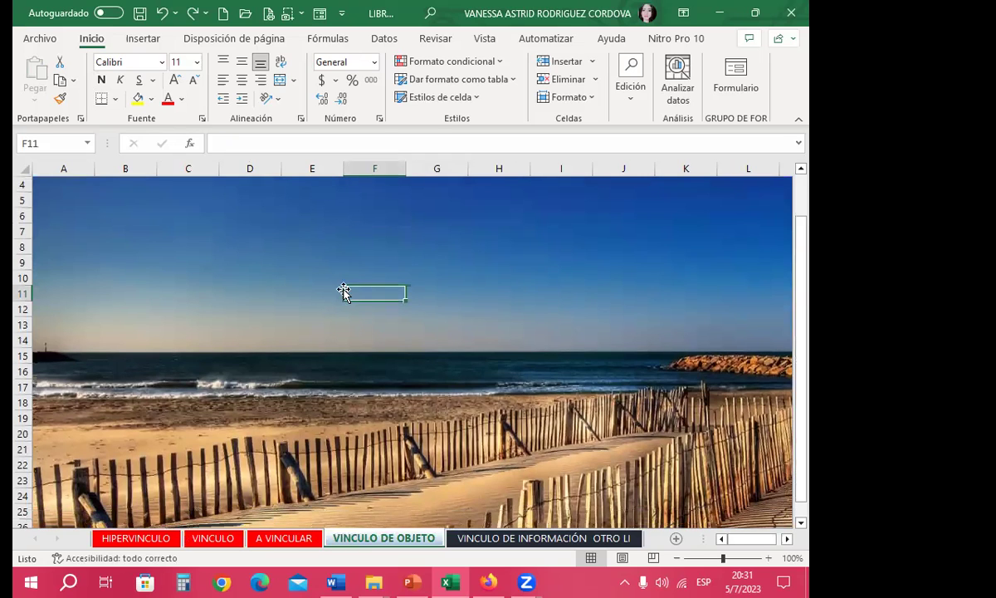
{"action": "left_click", "coordinate": [231, 279]}
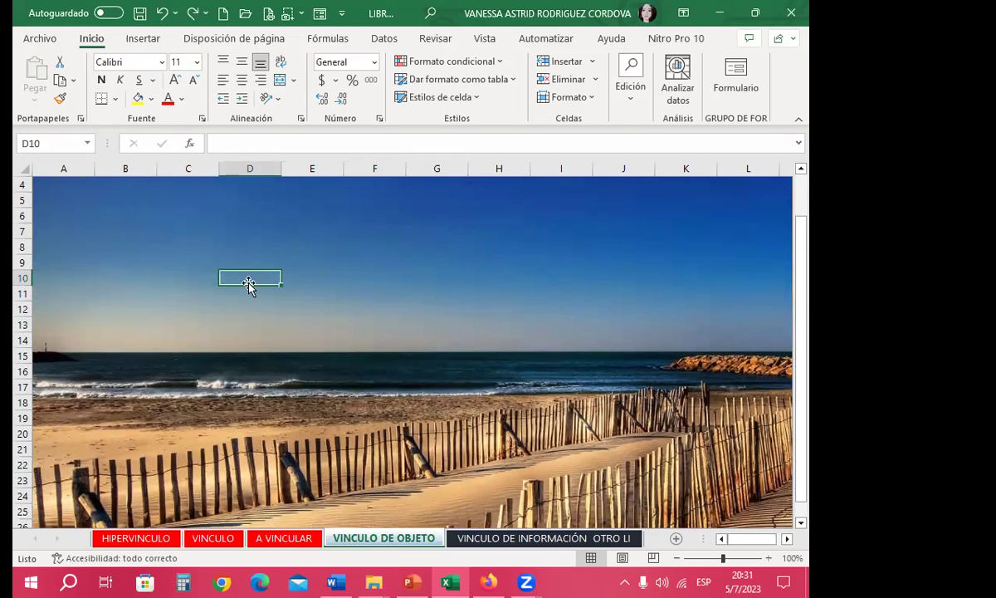
{"action": "left_click", "coordinate": [347, 291]}
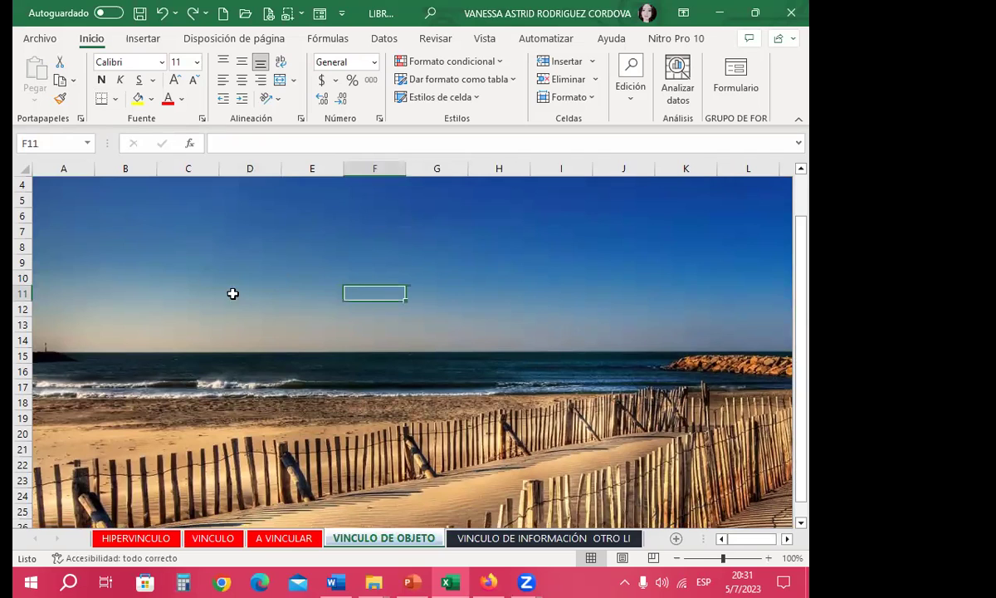
{"action": "left_click", "coordinate": [222, 256]}
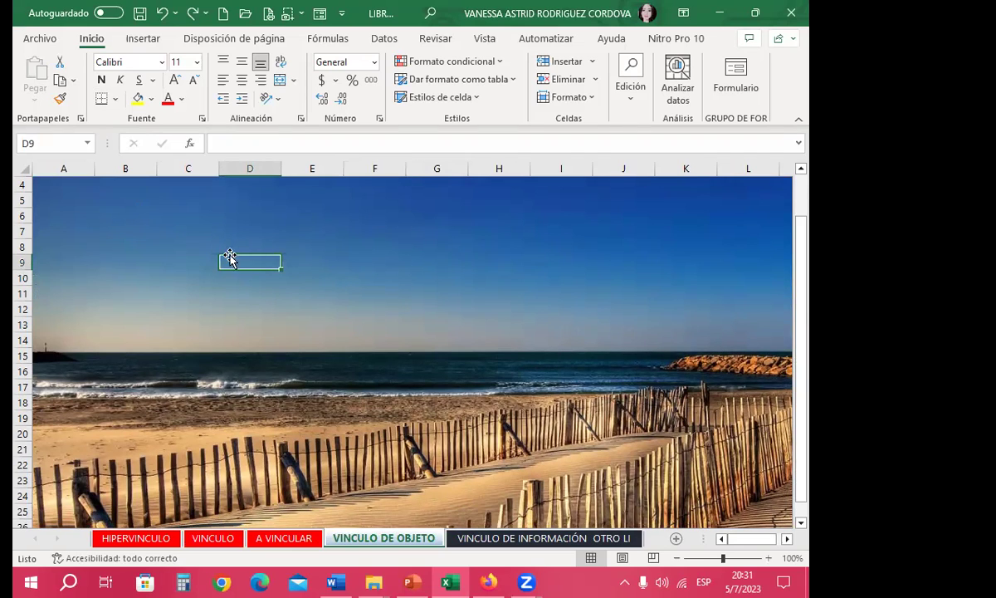
{"action": "left_click", "coordinate": [345, 295]}
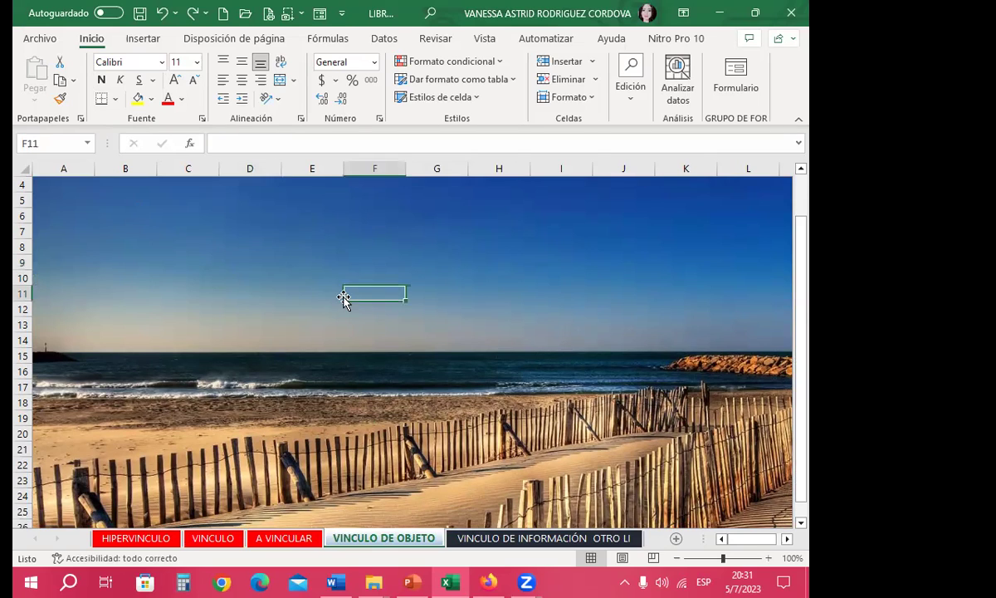
{"action": "left_click", "coordinate": [234, 274]}
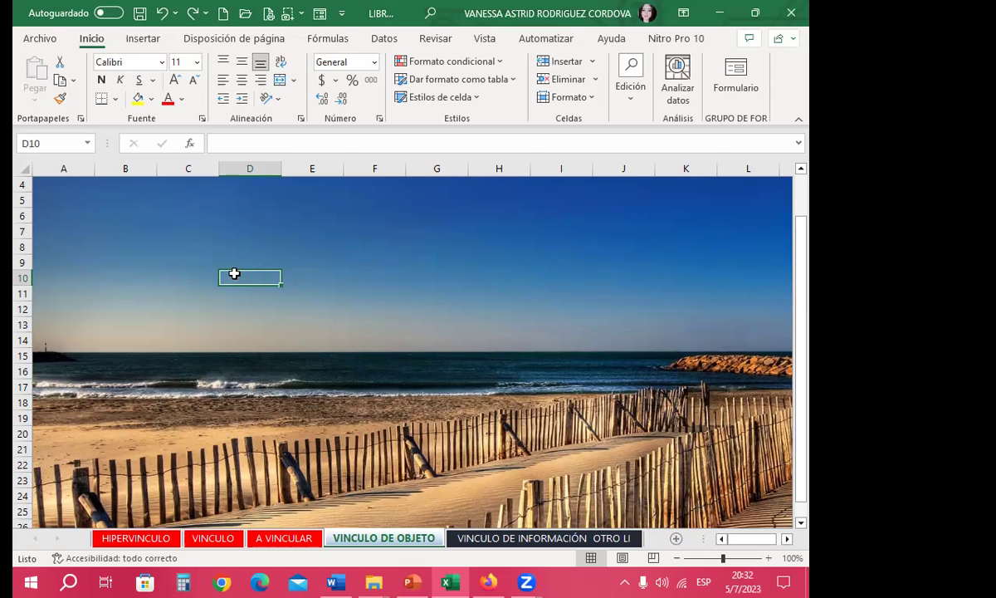
- Open the Objeto dialog from Insertar > Texto on its 'Crear de un archivo' tab, moved slightly left
{"action": "left_click", "coordinate": [145, 40]}
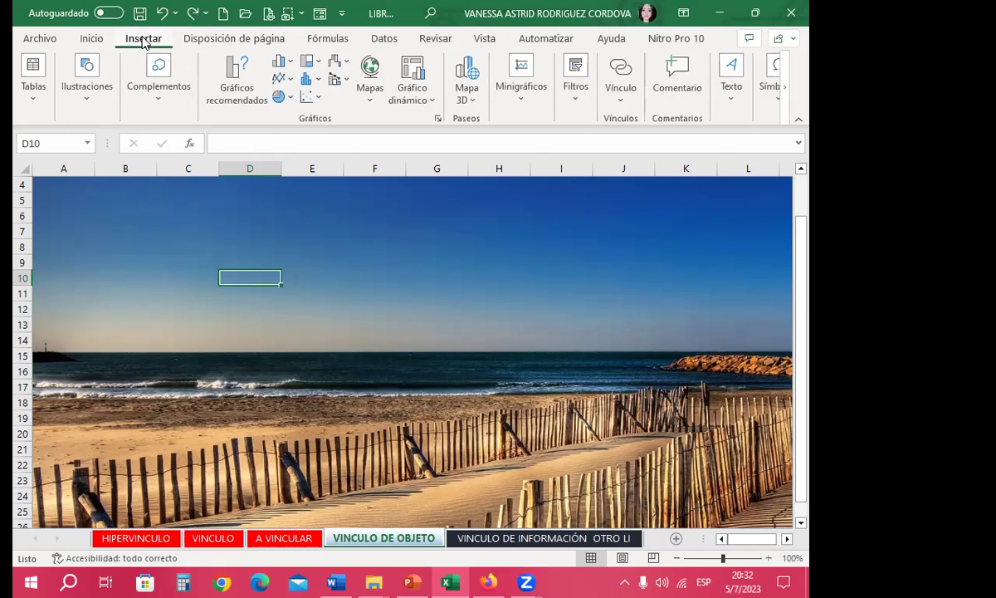
{"action": "left_click", "coordinate": [730, 107]}
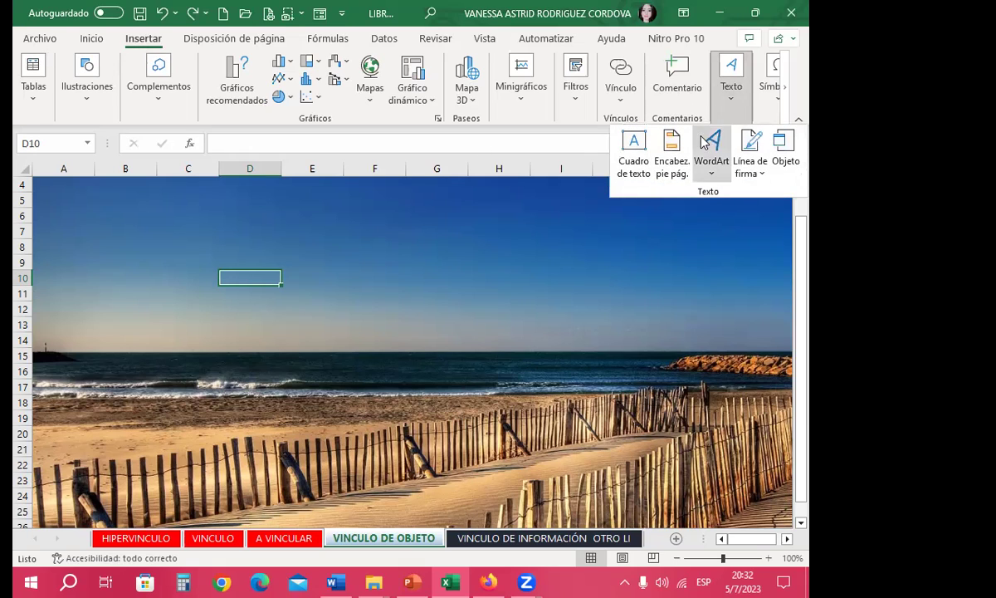
{"action": "left_click", "coordinate": [793, 148]}
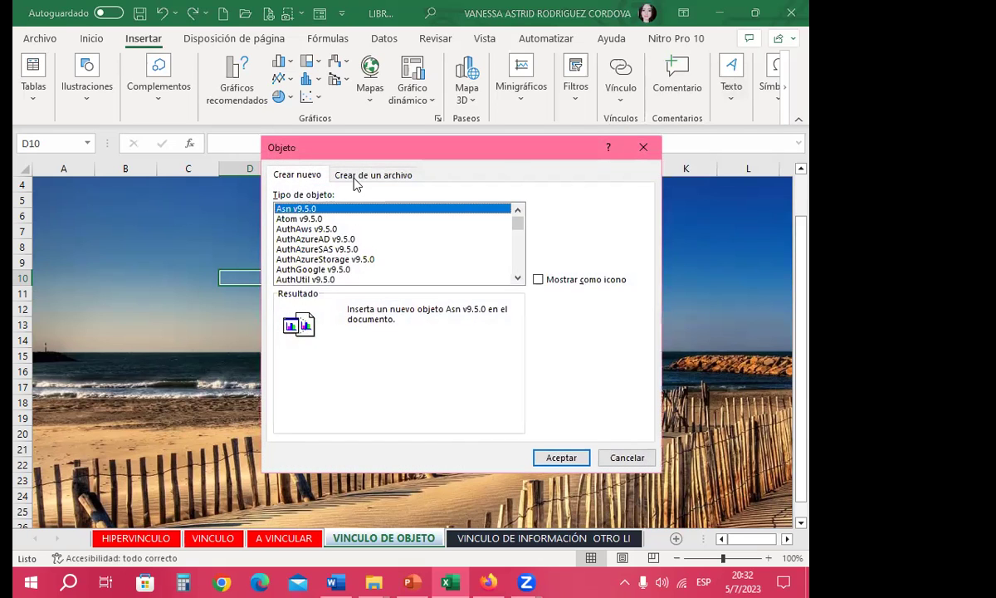
{"action": "left_click", "coordinate": [335, 172]}
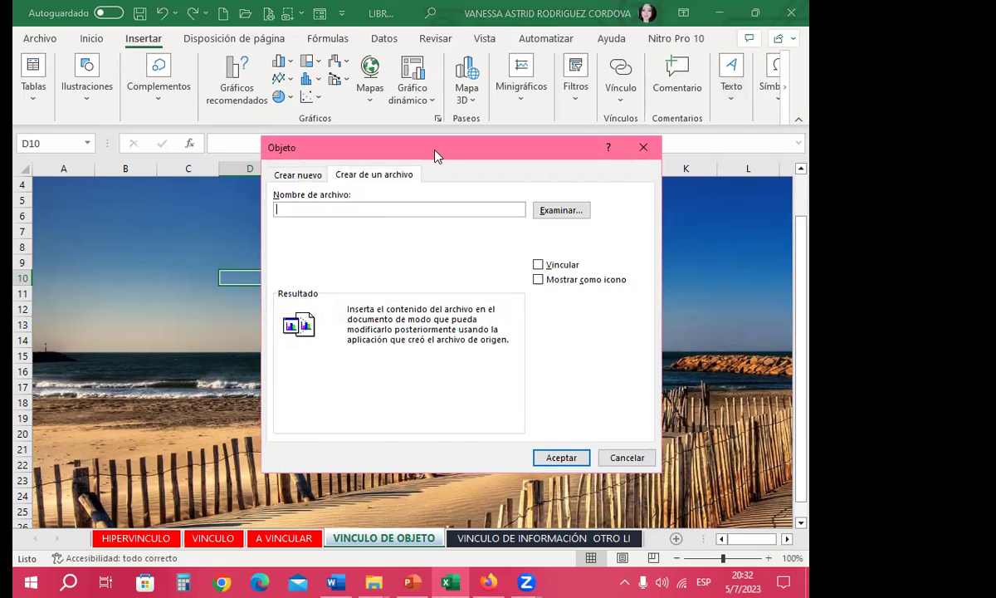
{"action": "left_click_drag", "start_coordinate": [406, 140], "coordinate": [323, 136]}
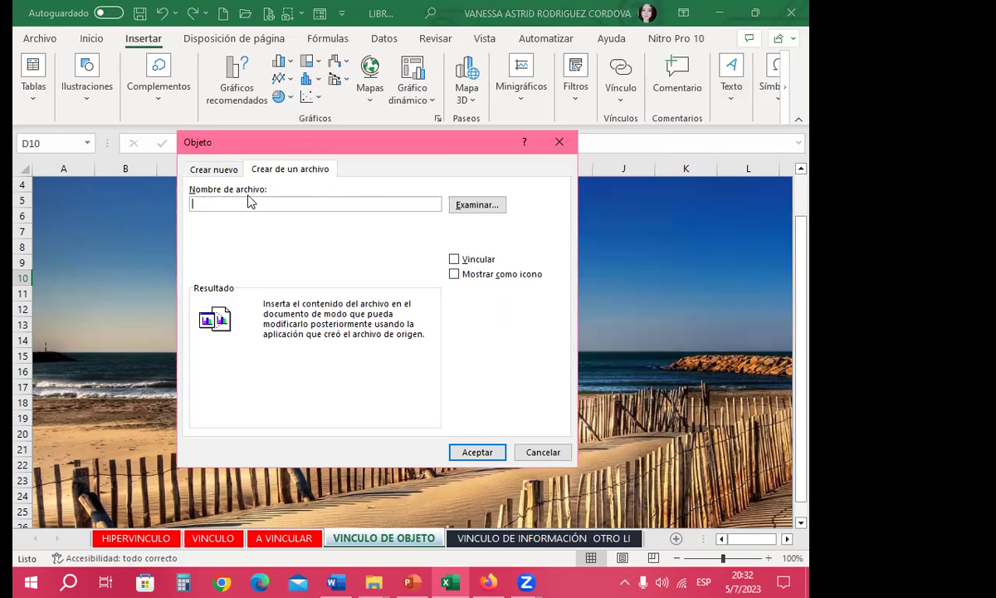
- Browse from Escritorio into the CURSOS INGLES CORPORATIVO folder
{"action": "left_click", "coordinate": [473, 207]}
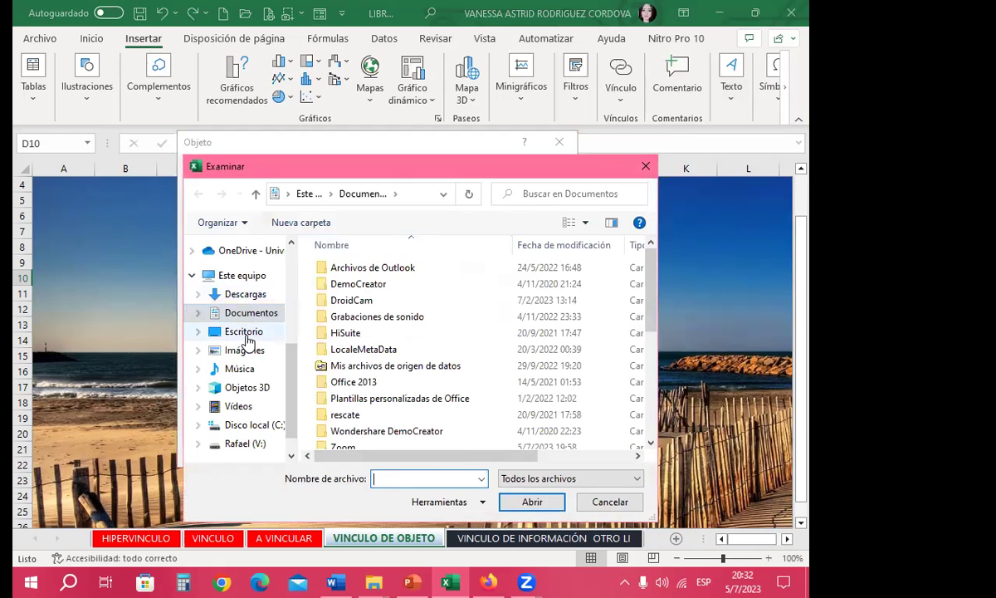
{"action": "left_click", "coordinate": [244, 331]}
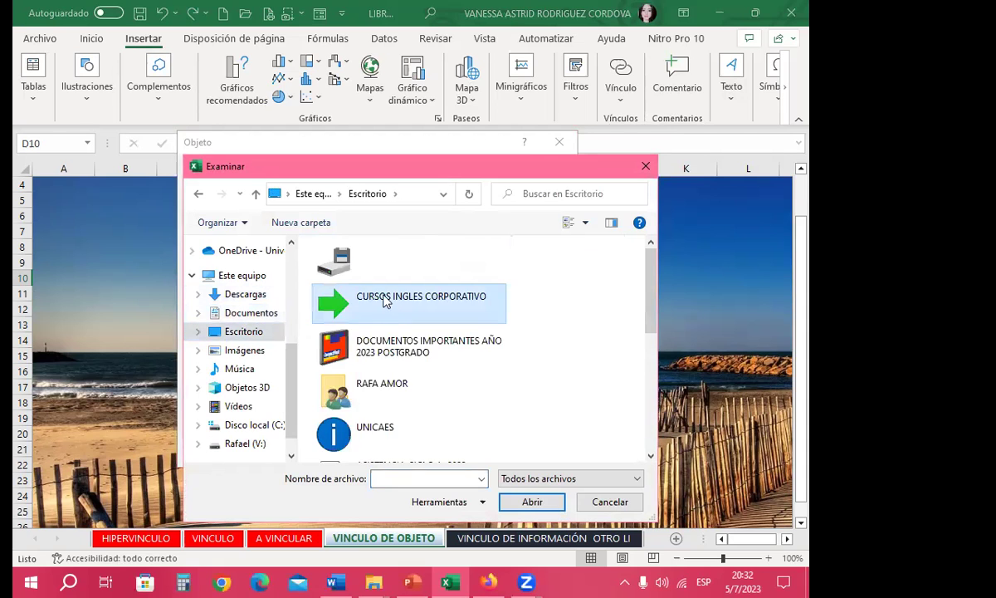
{"action": "double_click", "coordinate": [384, 299]}
{"action": "scroll", "coordinate": [390, 369], "scroll_direction": "up", "scroll_amount": 3}
{"action": "scroll", "coordinate": [415, 378], "scroll_direction": "down", "scroll_amount": 6}
{"action": "scroll", "coordinate": [416, 380], "scroll_direction": "down", "scroll_amount": 5}
{"action": "scroll", "coordinate": [367, 373], "scroll_direction": "down", "scroll_amount": 3}
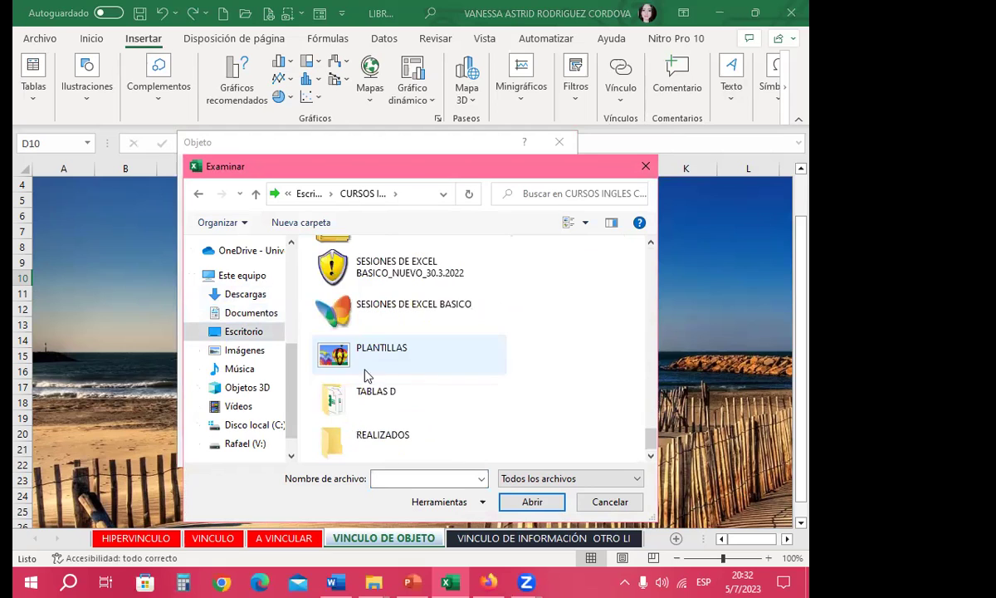
{"action": "scroll", "coordinate": [404, 363], "scroll_direction": "up", "scroll_amount": 2}
{"action": "scroll", "coordinate": [390, 349], "scroll_direction": "up", "scroll_amount": 2}
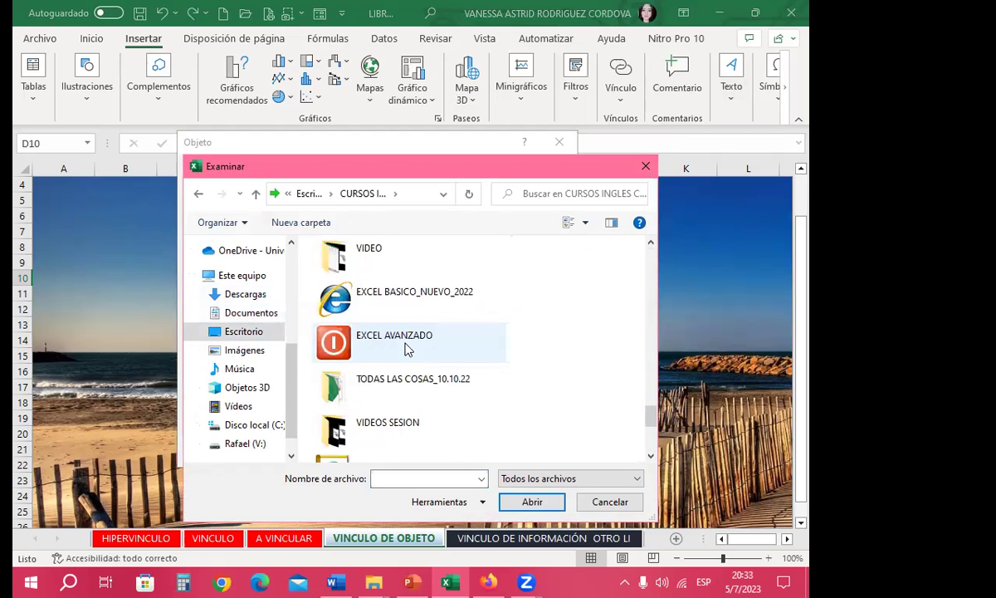
{"action": "scroll", "coordinate": [405, 340], "scroll_direction": "down", "scroll_amount": 4}
{"action": "scroll", "coordinate": [407, 342], "scroll_direction": "up", "scroll_amount": 3}
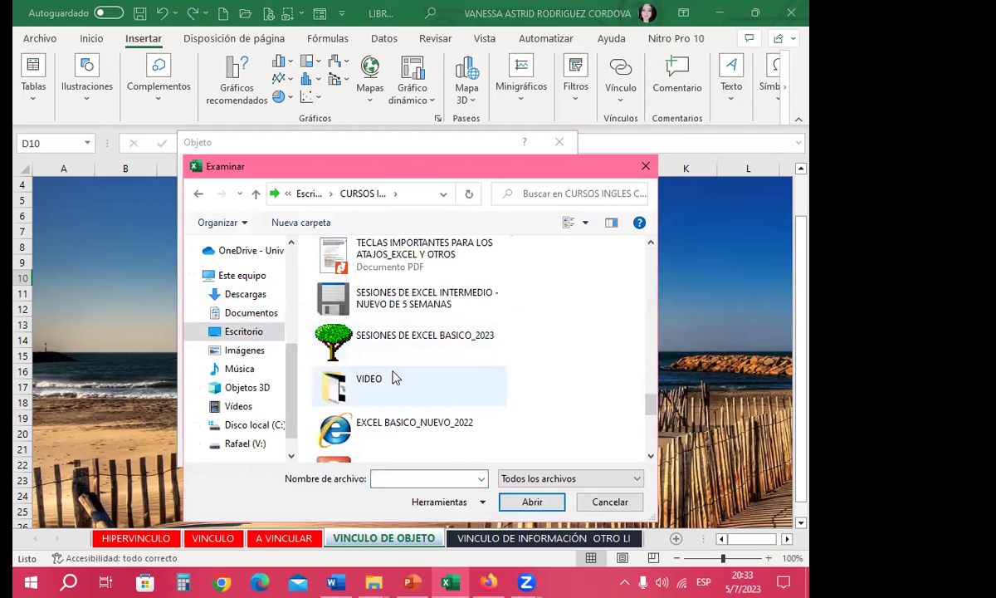
- Go down through CURSO NUEVO 2023 JUNIO and SESIÓN 12 SEMANA 3 to EJERCICIO DE VINCULO; select TEMA SOBRE COREA
{"action": "double_click", "coordinate": [391, 308]}
{"action": "double_click", "coordinate": [370, 268]}
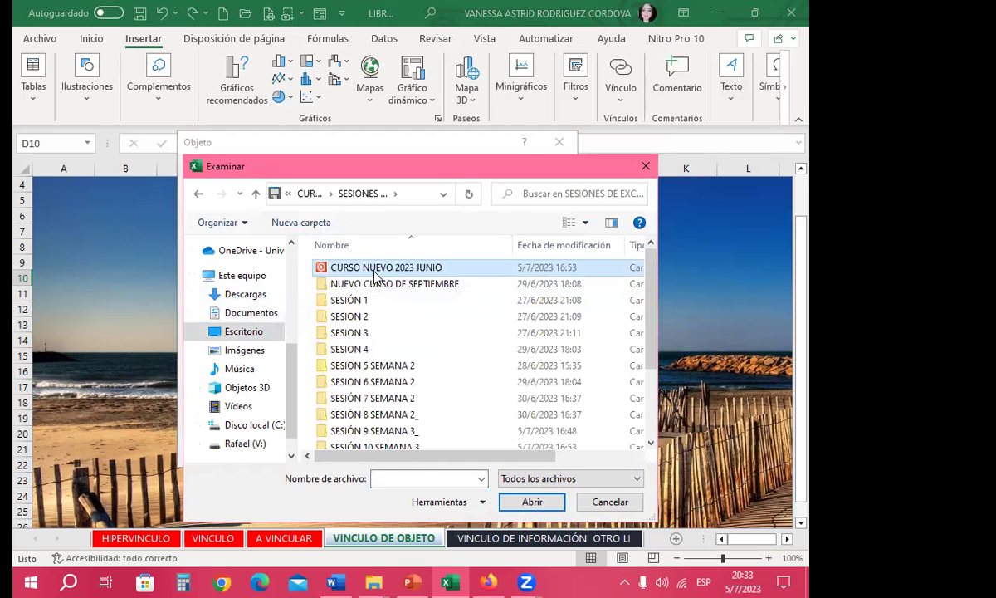
{"action": "scroll", "coordinate": [380, 393], "scroll_direction": "down", "scroll_amount": 1}
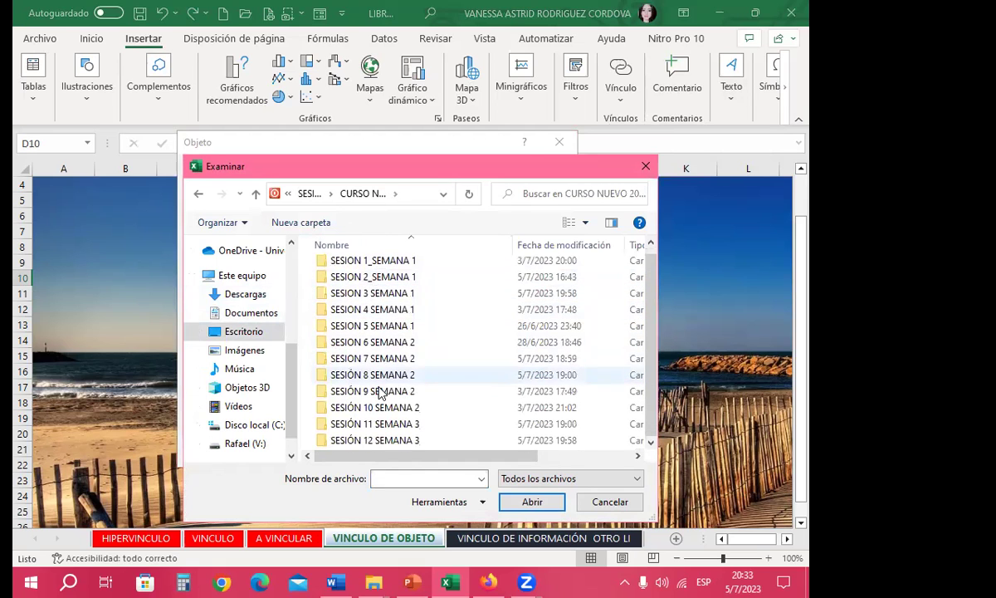
{"action": "double_click", "coordinate": [384, 438]}
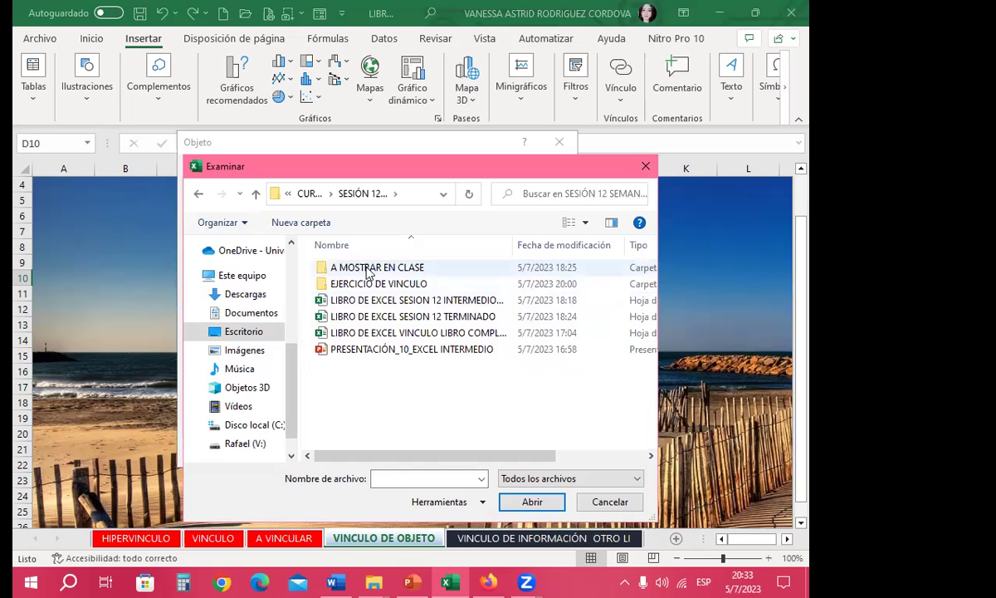
{"action": "double_click", "coordinate": [349, 287]}
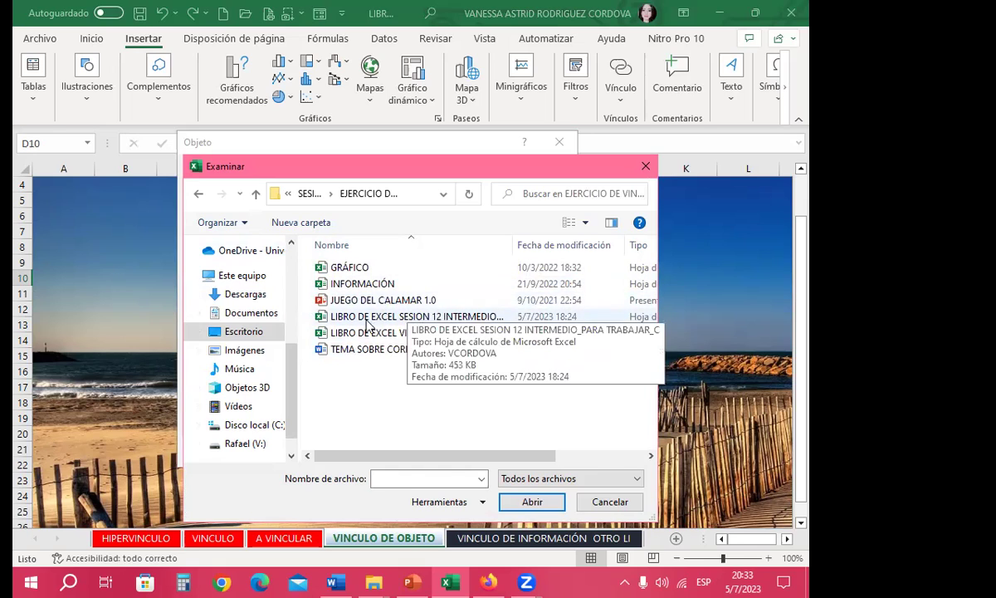
{"action": "left_click", "coordinate": [357, 352]}
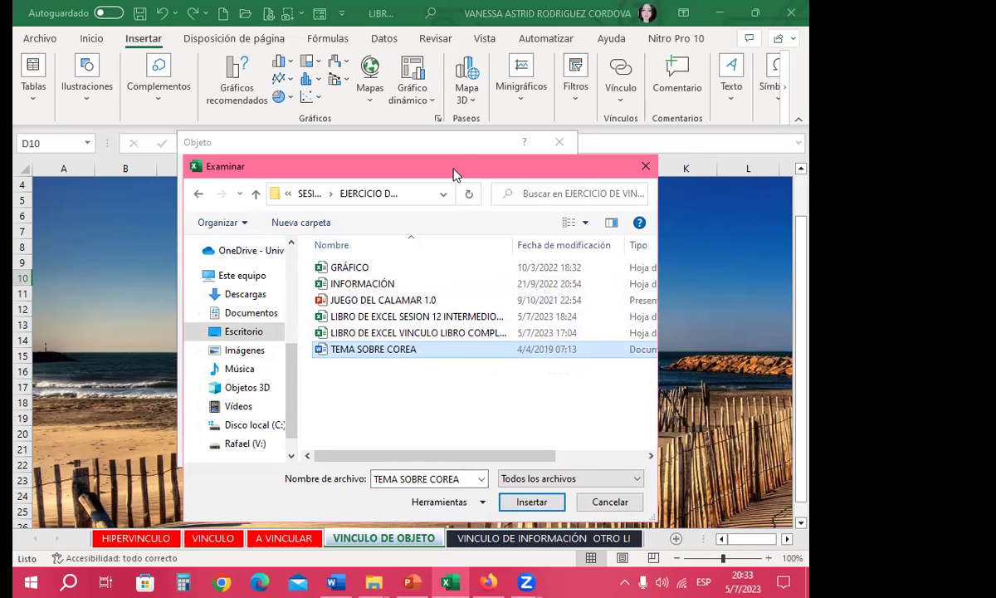
- Embed TEMA SOBRE COREA.docx as the default Word icon and place it over columns B–C
{"action": "left_click", "coordinate": [513, 427]}
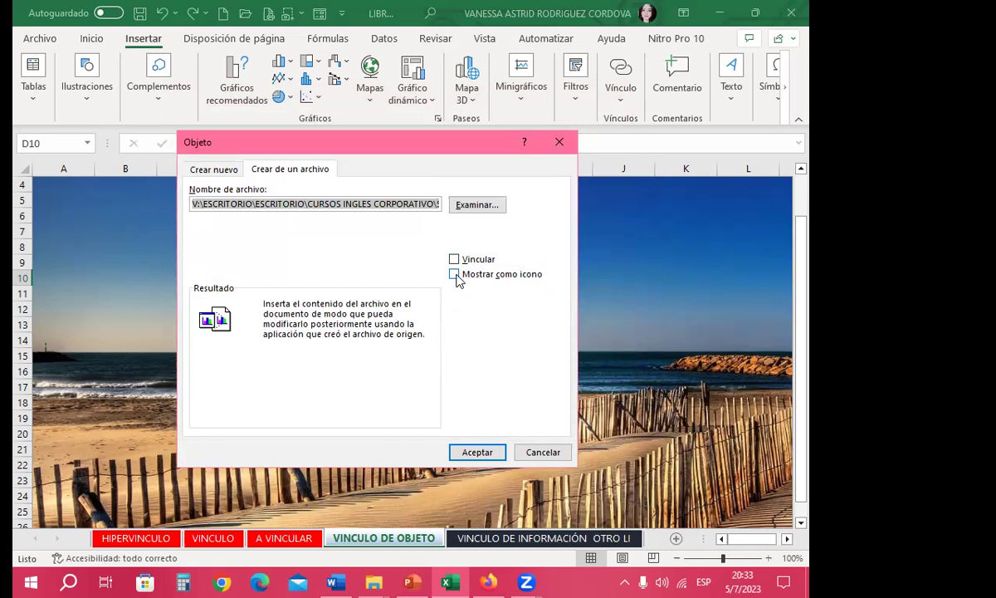
{"action": "left_click", "coordinate": [455, 273]}
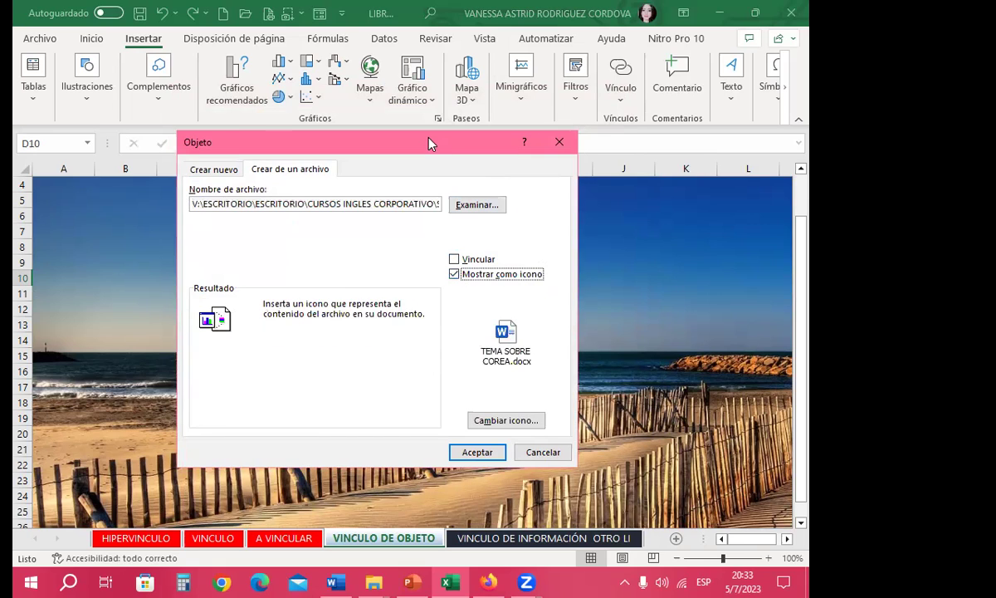
{"action": "left_click_drag", "start_coordinate": [429, 143], "coordinate": [426, 90]}
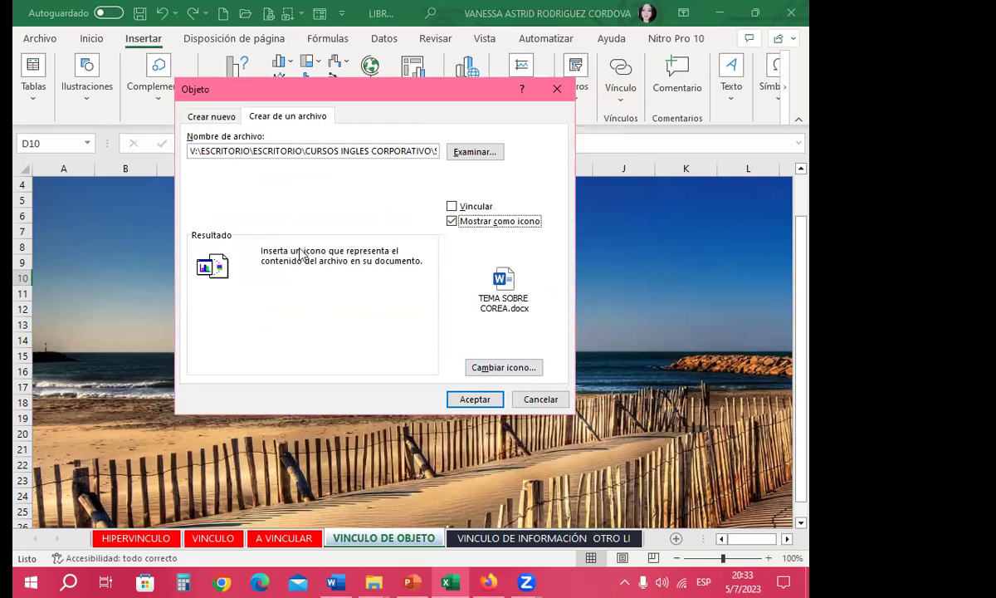
{"action": "left_click", "coordinate": [499, 368]}
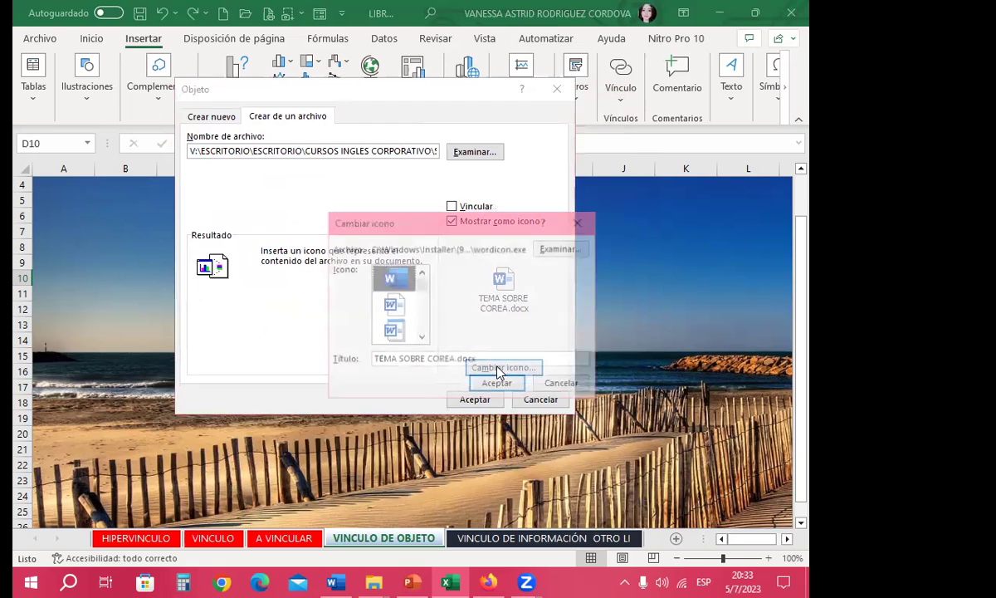
{"action": "left_click_drag", "start_coordinate": [421, 290], "coordinate": [422, 331]}
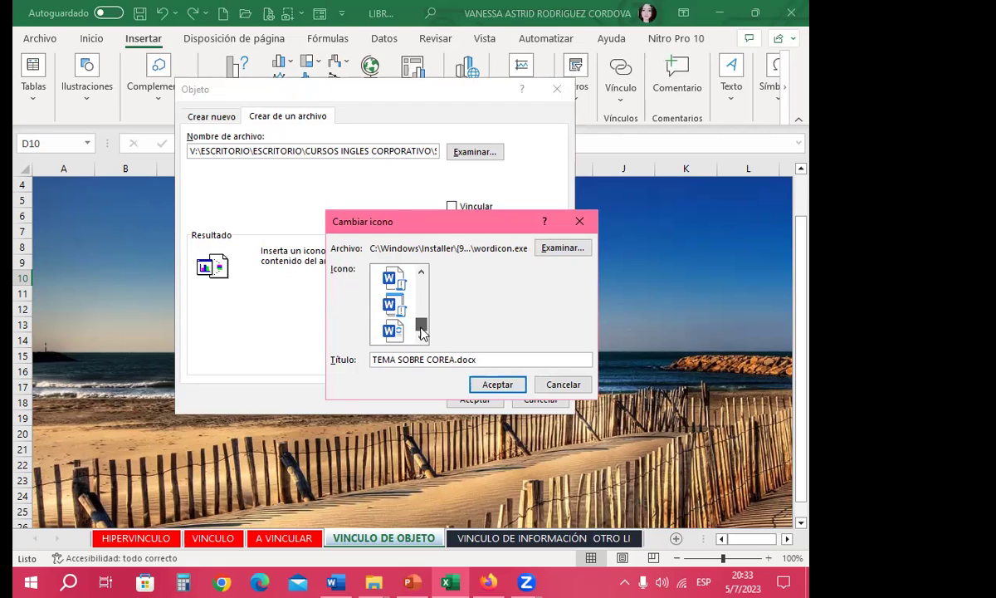
{"action": "left_click_drag", "start_coordinate": [422, 331], "coordinate": [425, 287]}
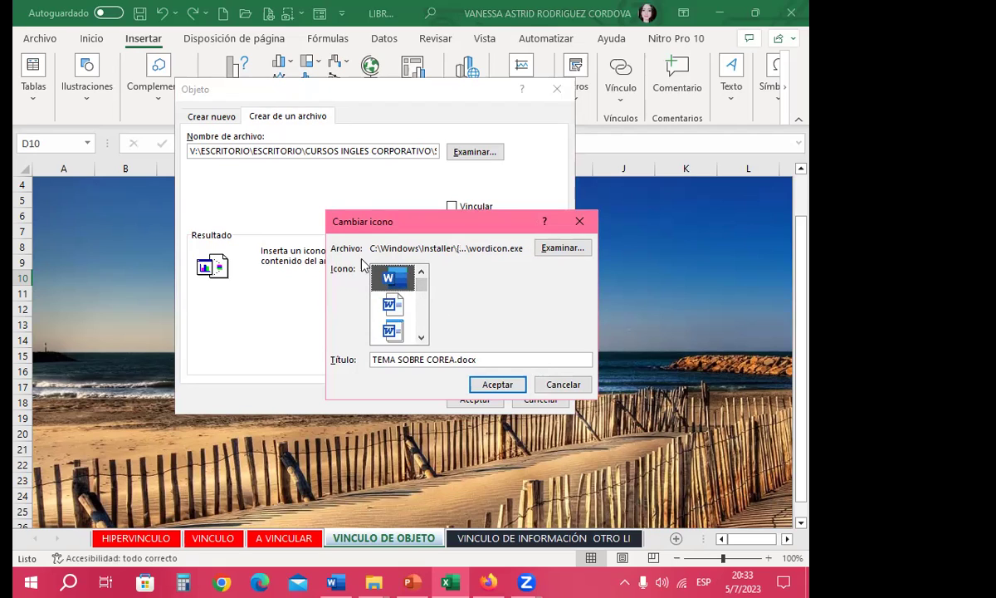
{"action": "left_click", "coordinate": [496, 387]}
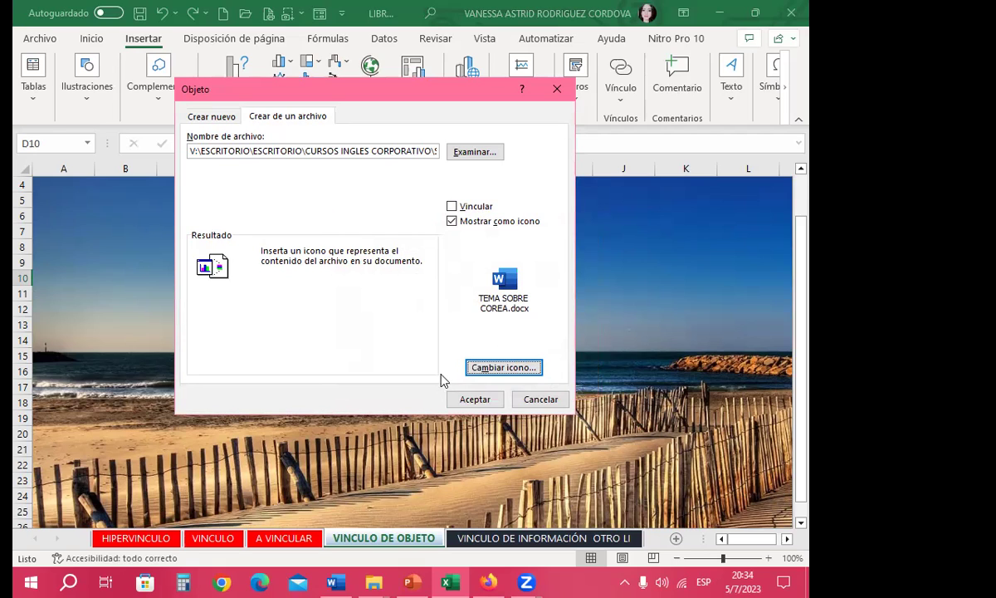
{"action": "left_click", "coordinate": [463, 401]}
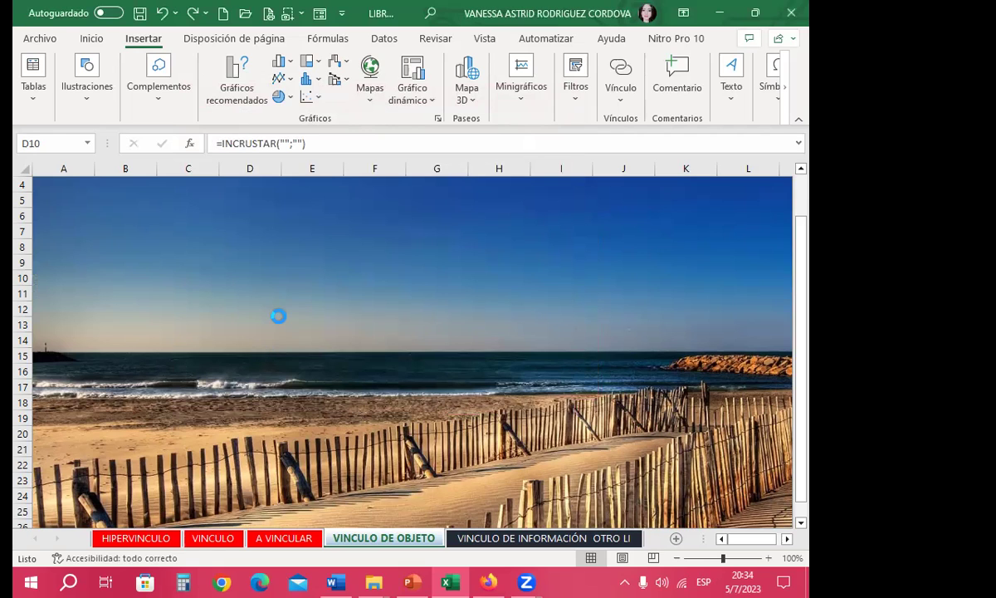
{"action": "left_click_drag", "start_coordinate": [264, 289], "coordinate": [147, 310]}
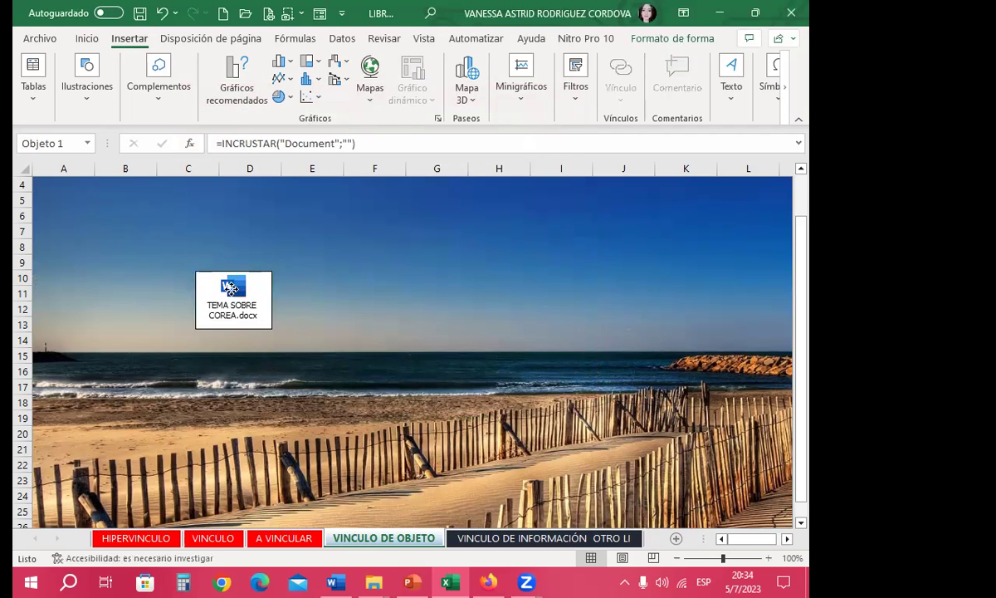
- Start another object-from-file insertion and choose the JUEGO DEL CALAMAR 1.0 presentation
{"action": "left_click", "coordinate": [329, 304]}
{"action": "left_click", "coordinate": [730, 98]}
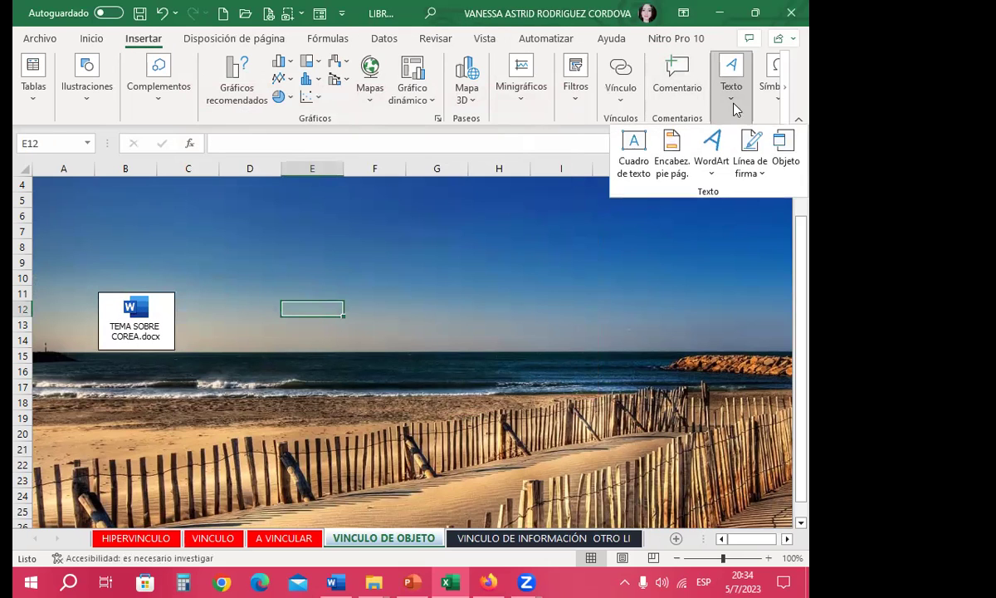
{"action": "left_click", "coordinate": [783, 141]}
{"action": "left_click", "coordinate": [275, 117]}
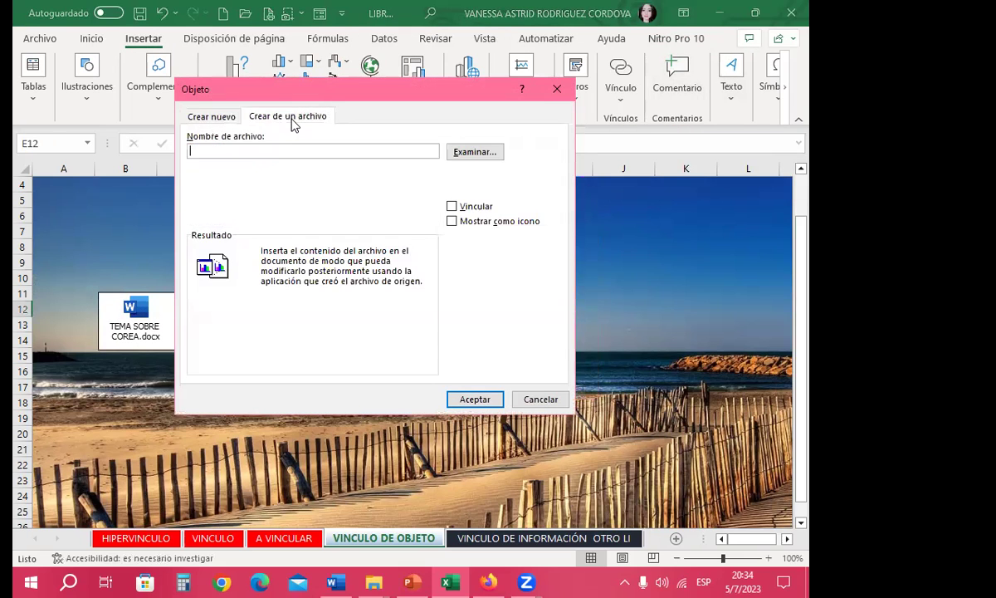
{"action": "left_click", "coordinate": [465, 154]}
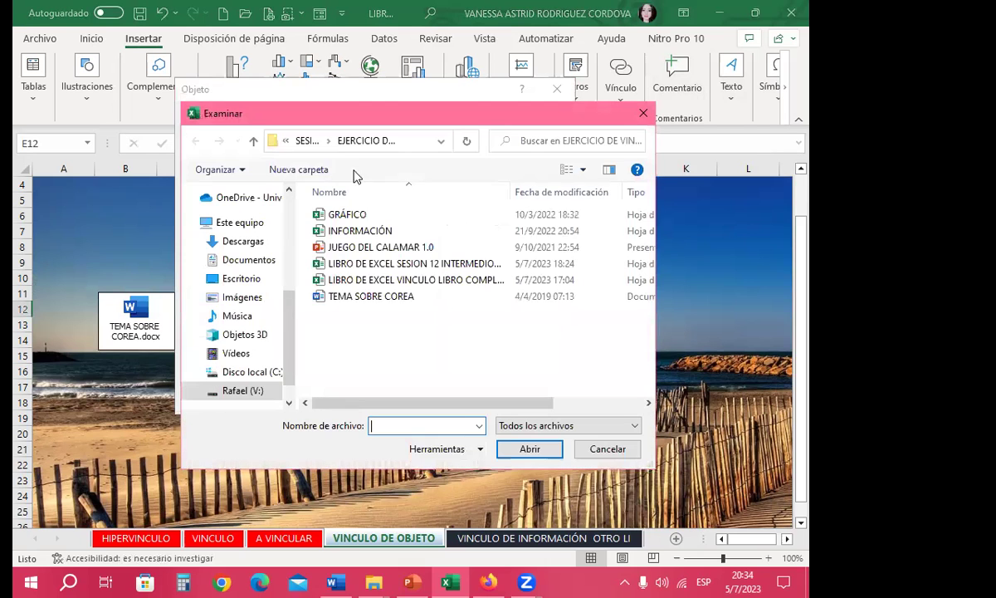
{"action": "left_click", "coordinate": [365, 247]}
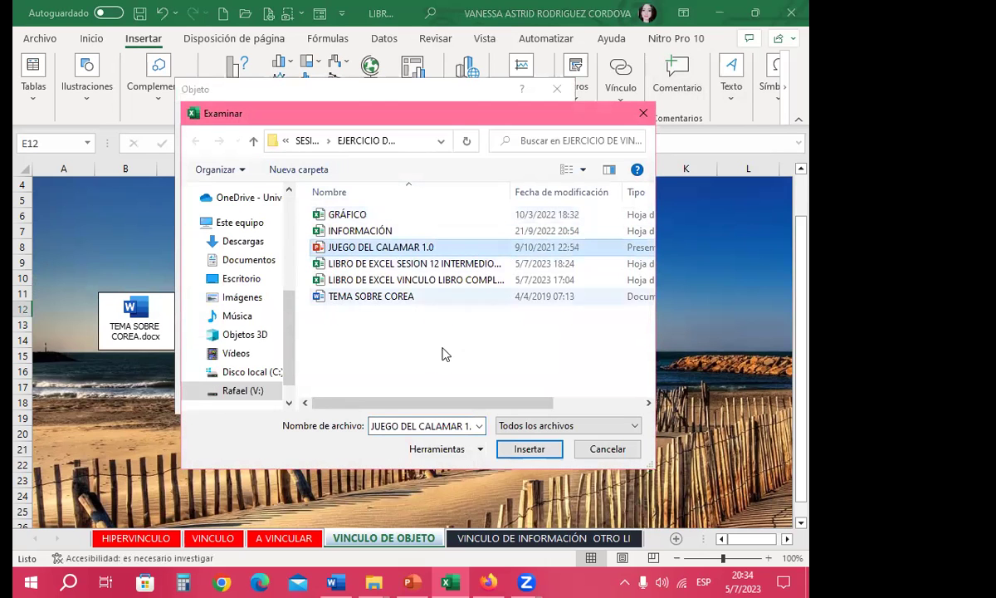
{"action": "left_click", "coordinate": [527, 451]}
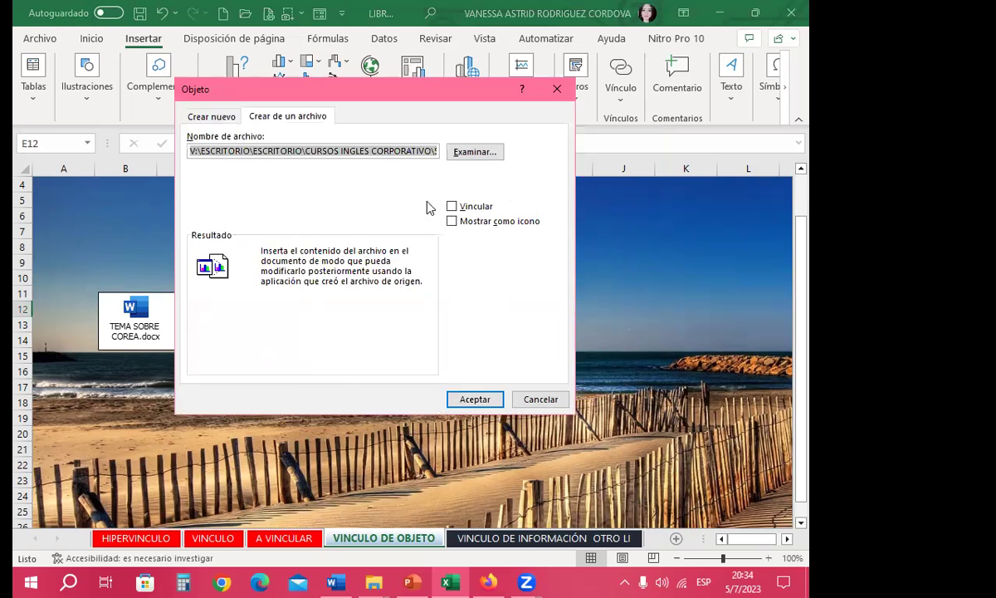
- Embed the presentation as a PowerPoint icon and nudge it slightly left beside the Word icon
{"action": "left_click", "coordinate": [452, 222]}
{"action": "left_click", "coordinate": [498, 371]}
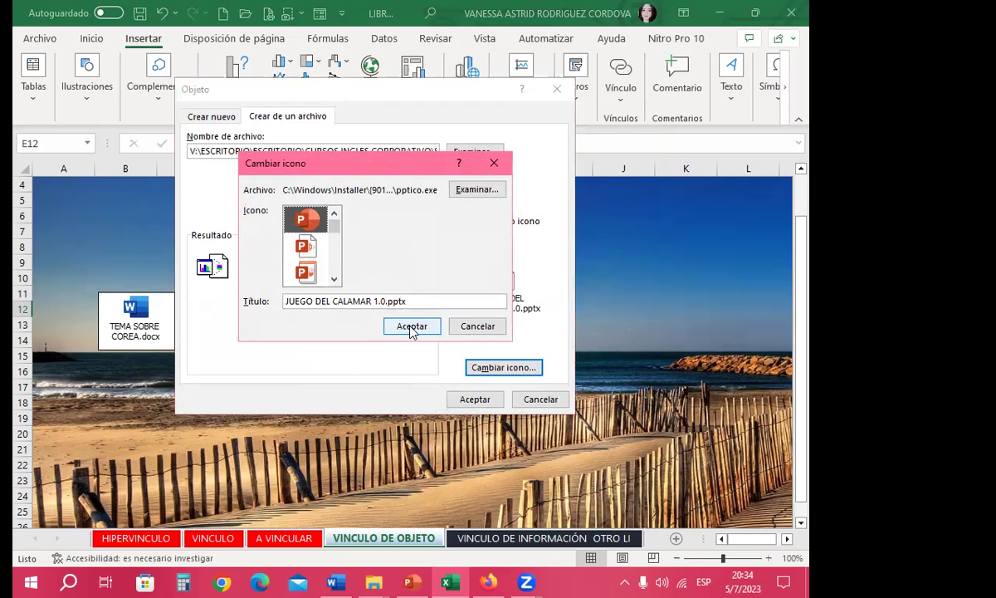
{"action": "left_click", "coordinate": [406, 327]}
{"action": "left_click", "coordinate": [475, 400]}
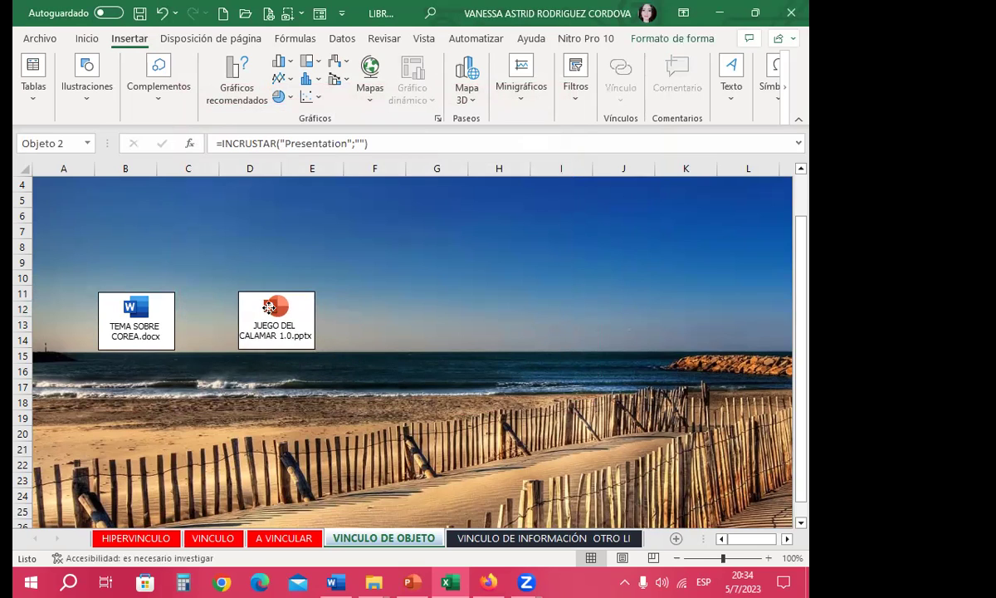
{"action": "left_click_drag", "start_coordinate": [268, 307], "coordinate": [262, 308]}
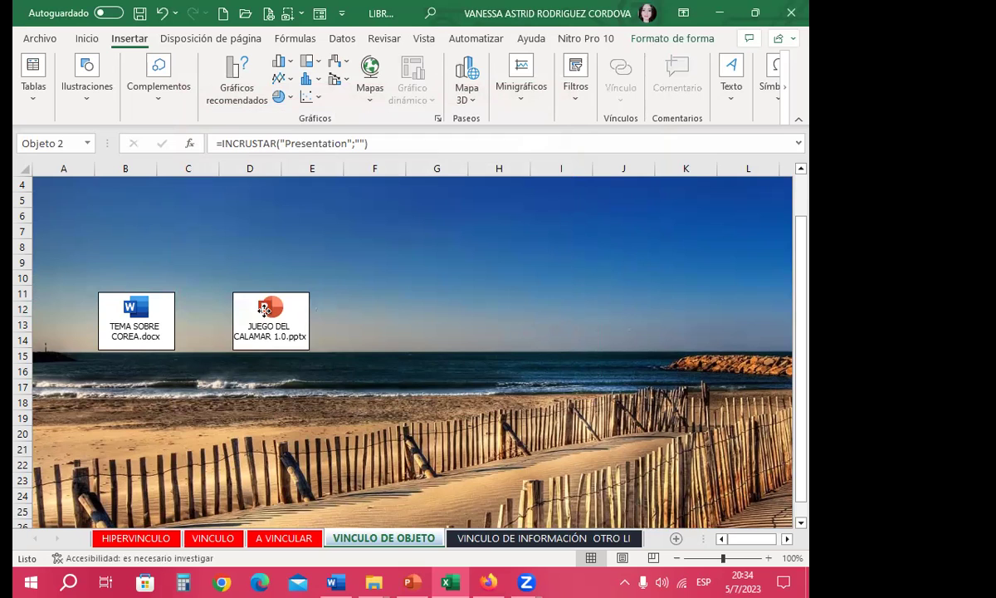
{"action": "left_click", "coordinate": [578, 280]}
- Embed GRÁFICO.xlsx as an Excel icon and drag it next to the PowerPoint icon
{"action": "left_click", "coordinate": [731, 74]}
{"action": "left_click", "coordinate": [781, 143]}
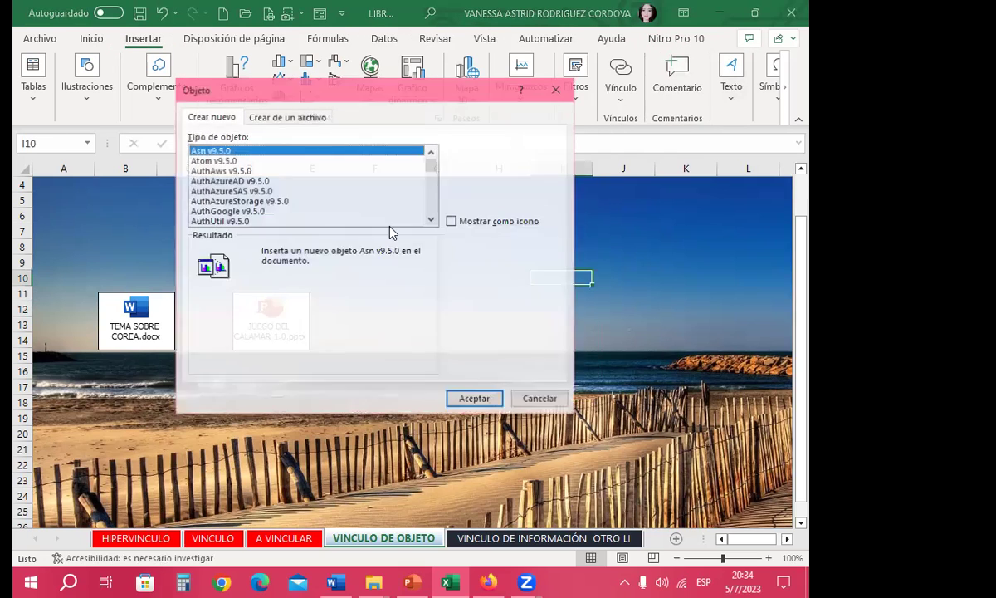
{"action": "left_click", "coordinate": [283, 117]}
{"action": "left_click", "coordinate": [480, 152]}
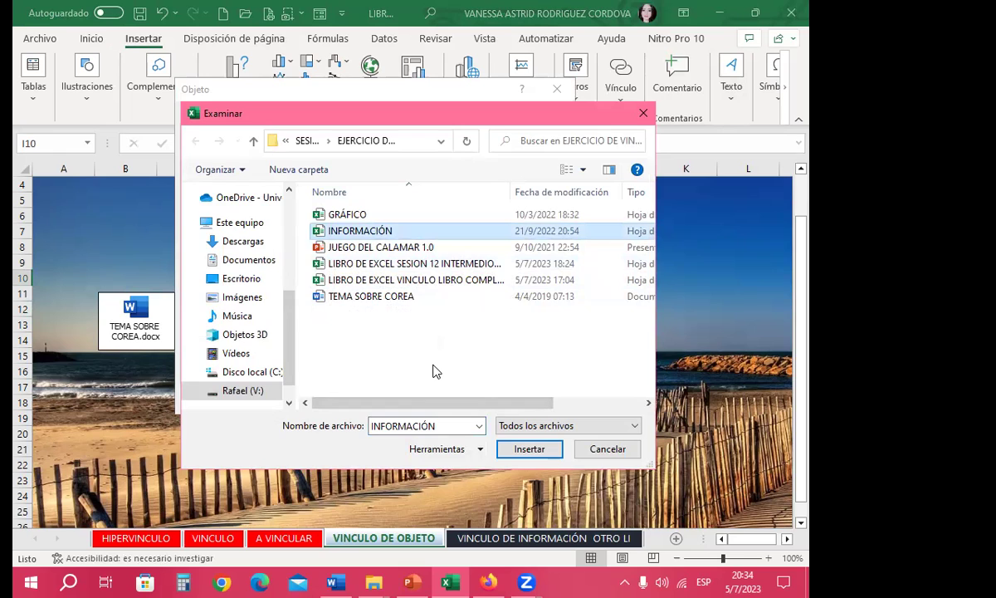
{"action": "left_click", "coordinate": [357, 214]}
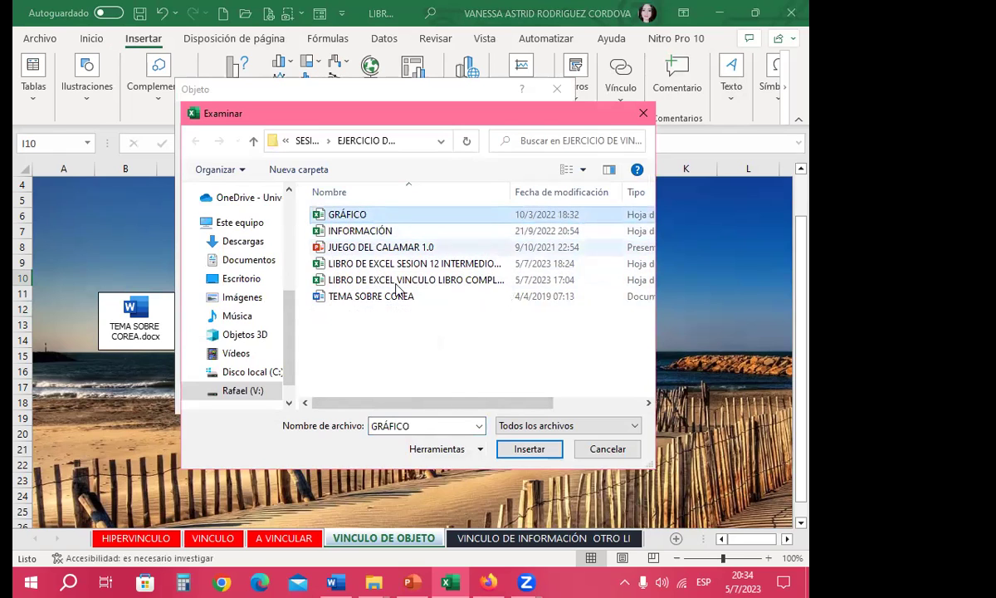
{"action": "left_click", "coordinate": [516, 451]}
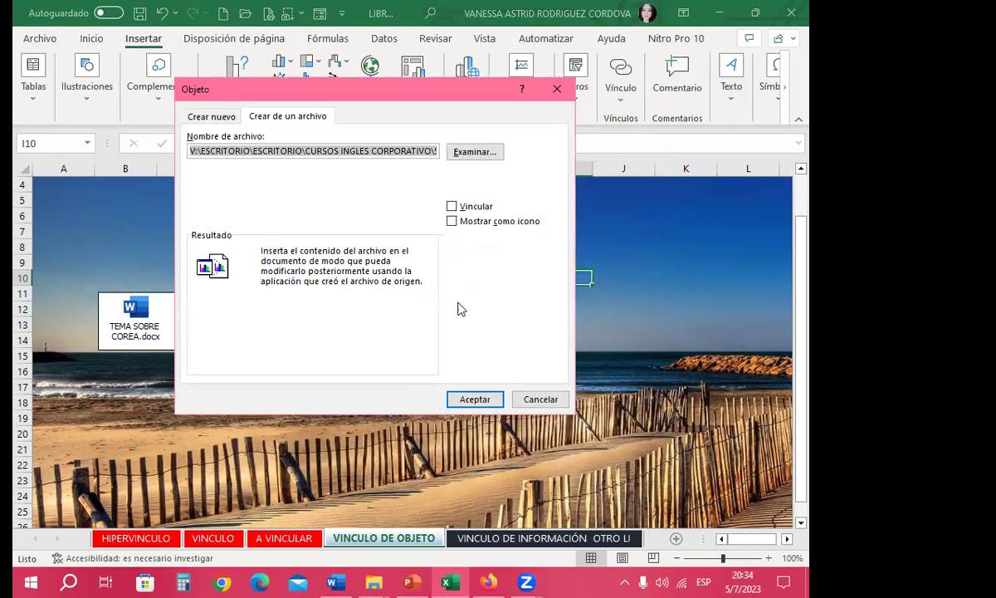
{"action": "left_click", "coordinate": [452, 221]}
{"action": "left_click", "coordinate": [504, 366]}
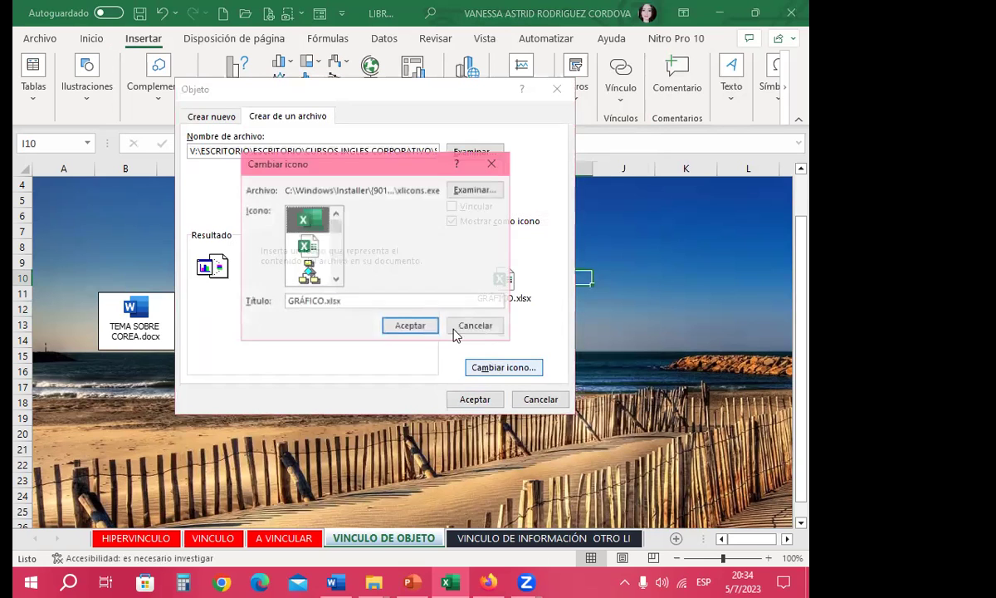
{"action": "left_click", "coordinate": [408, 327]}
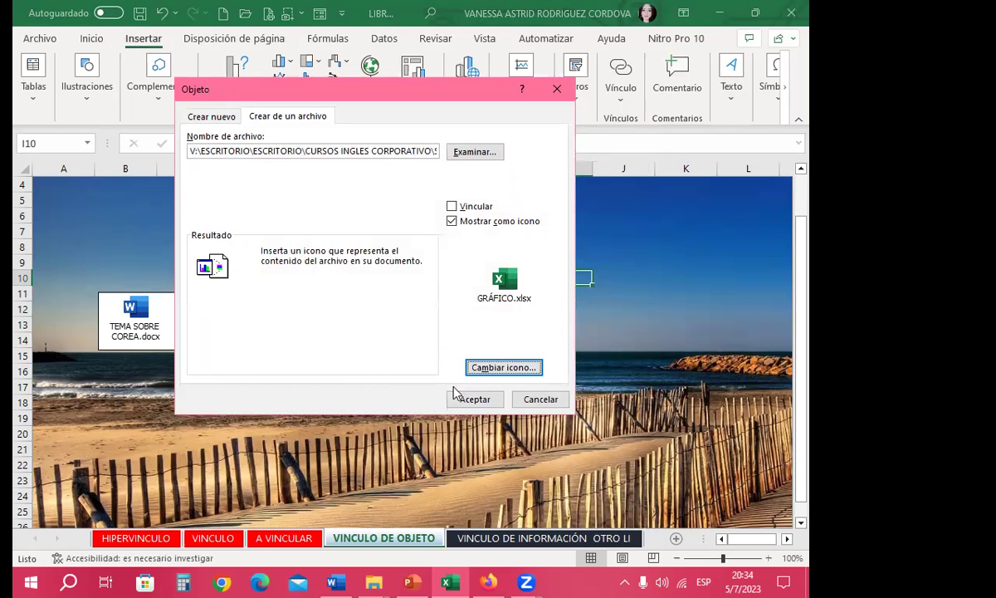
{"action": "left_click", "coordinate": [454, 396]}
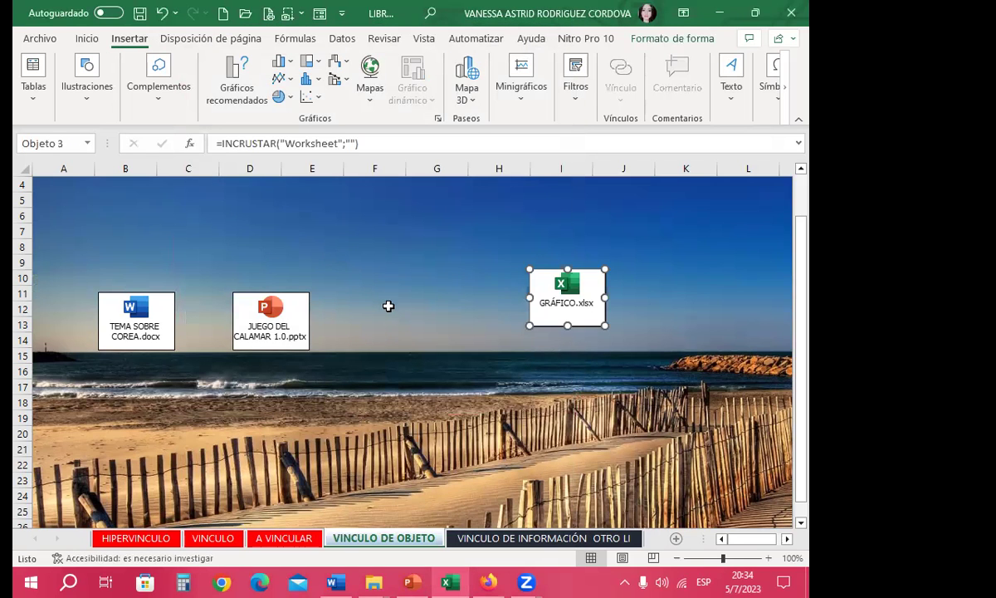
{"action": "left_click_drag", "start_coordinate": [556, 286], "coordinate": [376, 309]}
- Settle the GRÁFICO icon in line with the others and save the workbook
{"action": "left_click", "coordinate": [498, 305]}
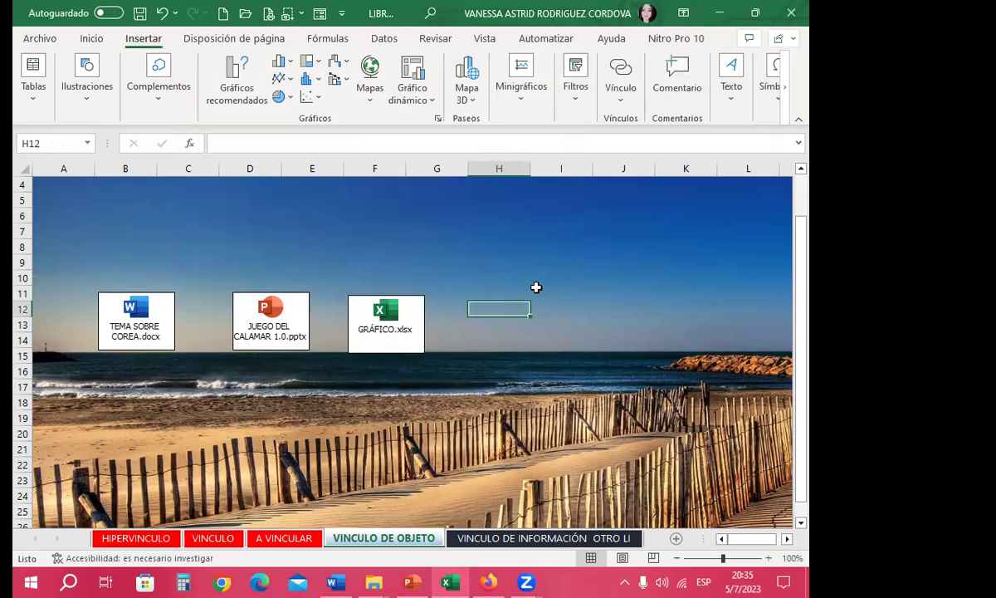
{"action": "left_click", "coordinate": [228, 235]}
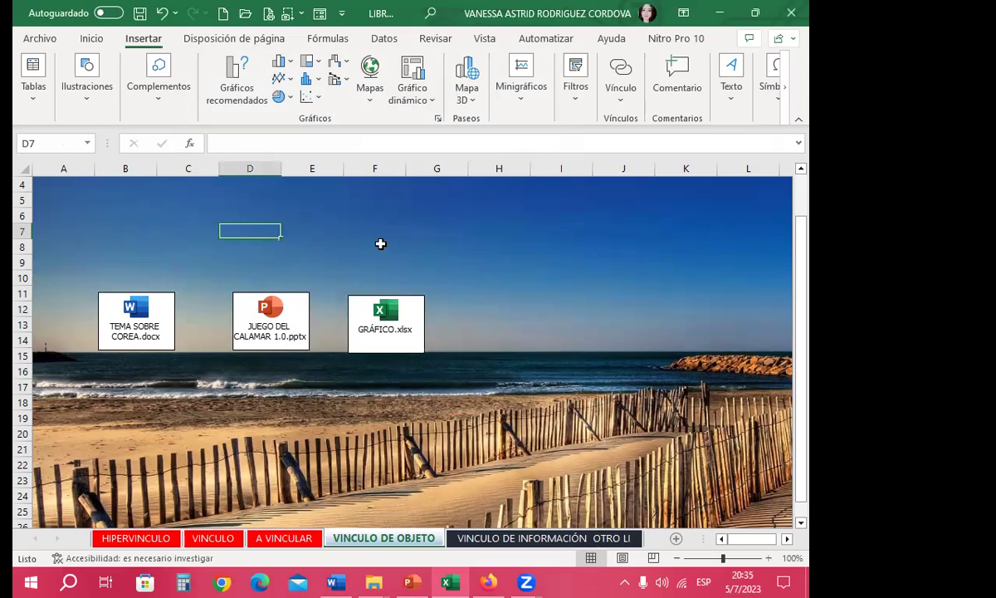
{"action": "left_click", "coordinate": [136, 308]}
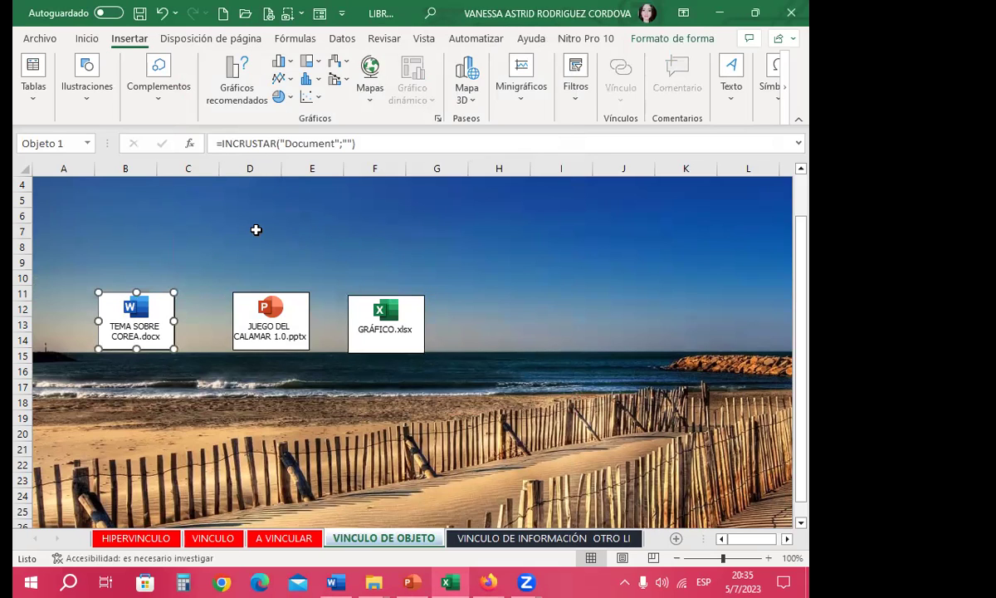
{"action": "left_click", "coordinate": [143, 15]}
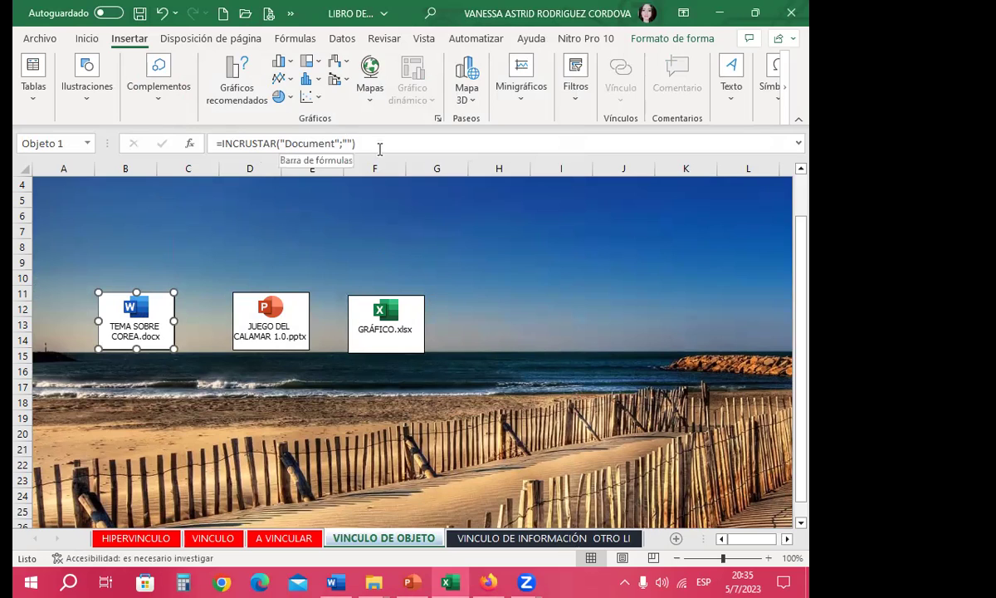
- Select the Word, PowerPoint and GRÁFICO icons one by one to review them
{"action": "left_click", "coordinate": [298, 225]}
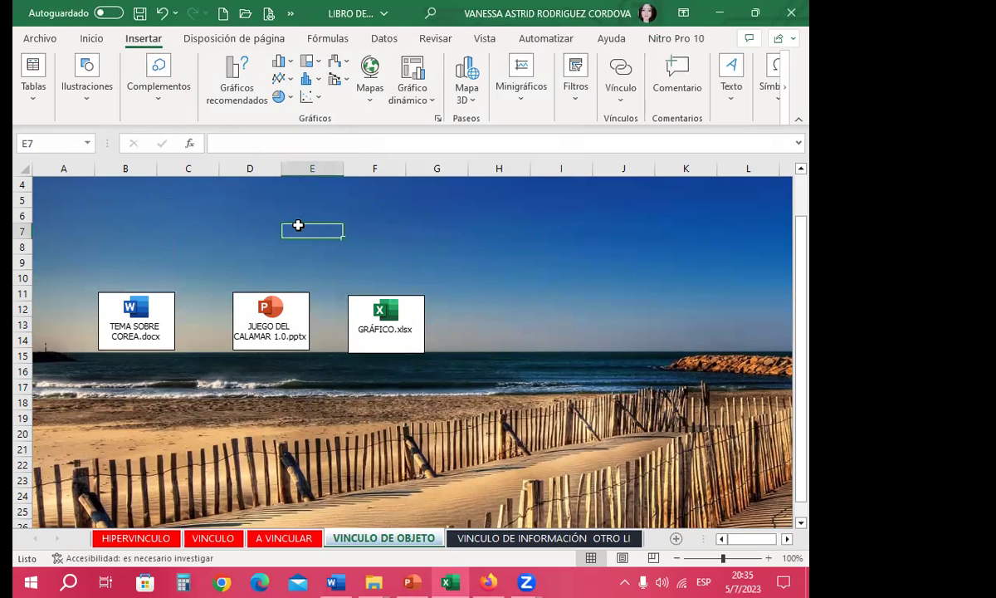
{"action": "left_click", "coordinate": [166, 311]}
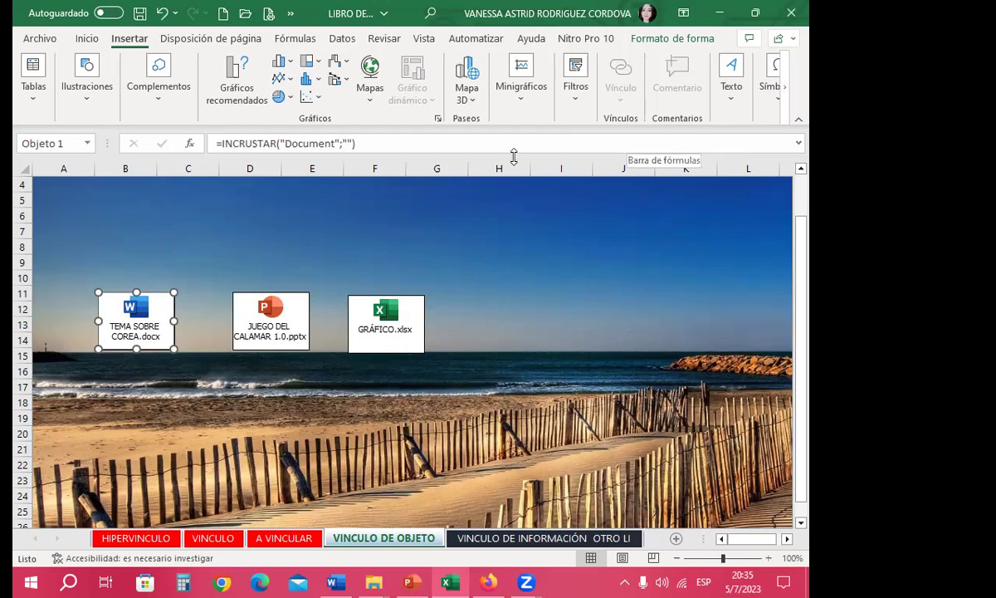
{"action": "left_click", "coordinate": [261, 322]}
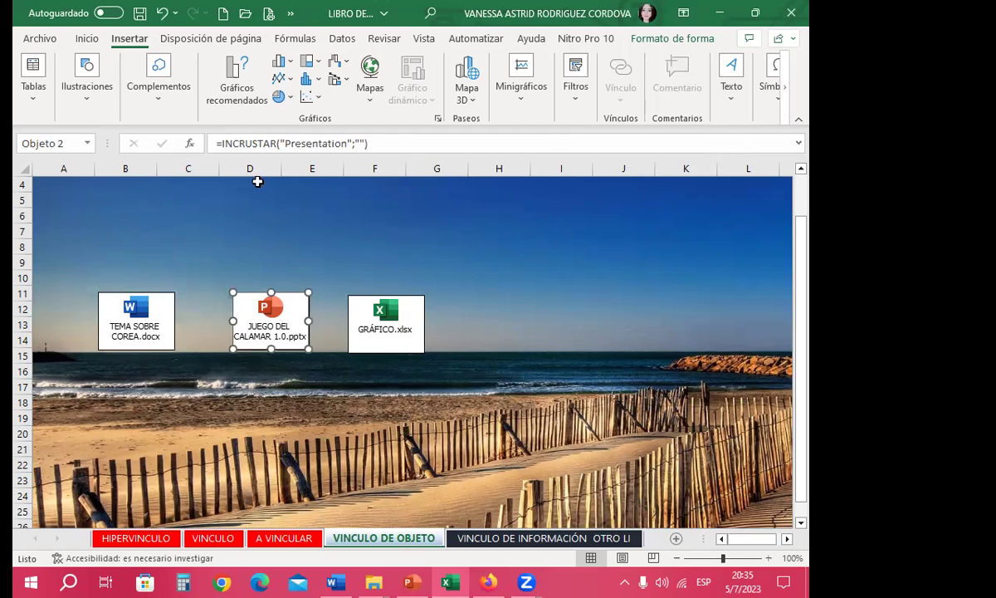
{"action": "left_click", "coordinate": [371, 303]}
{"action": "left_click", "coordinate": [461, 261]}
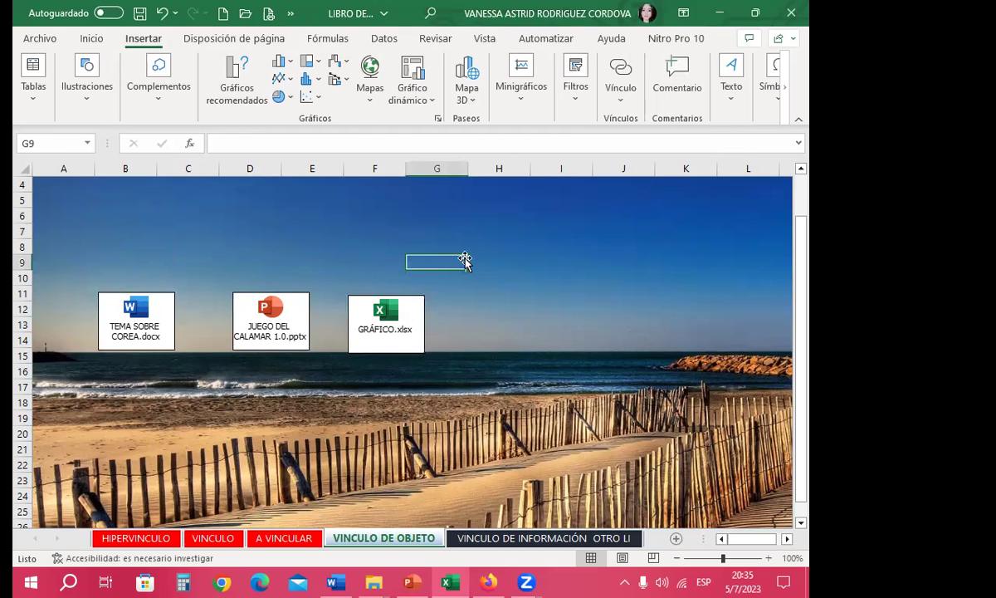
{"action": "left_click", "coordinate": [119, 296]}
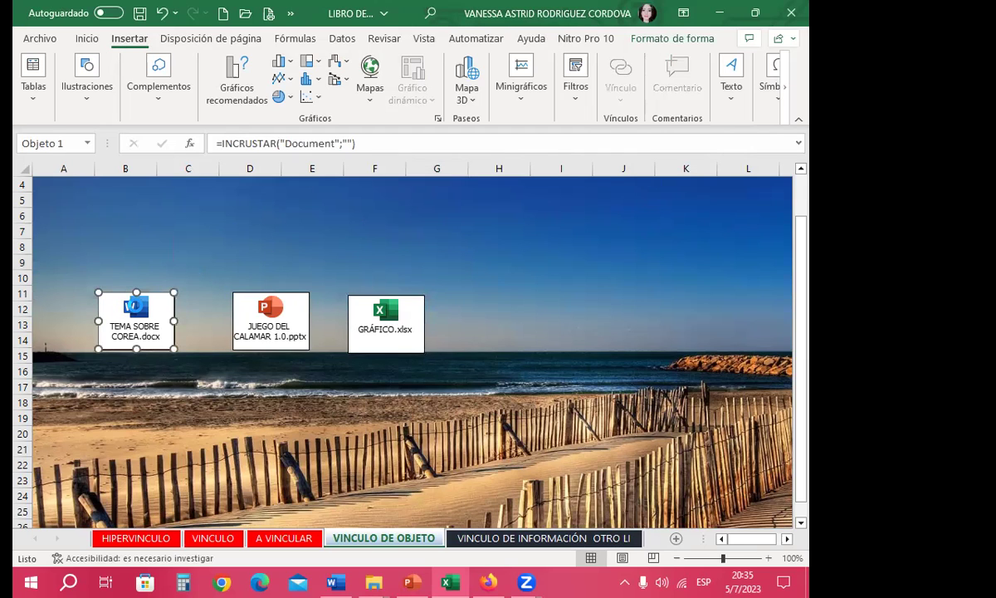
{"action": "double_click", "coordinate": [123, 290]}
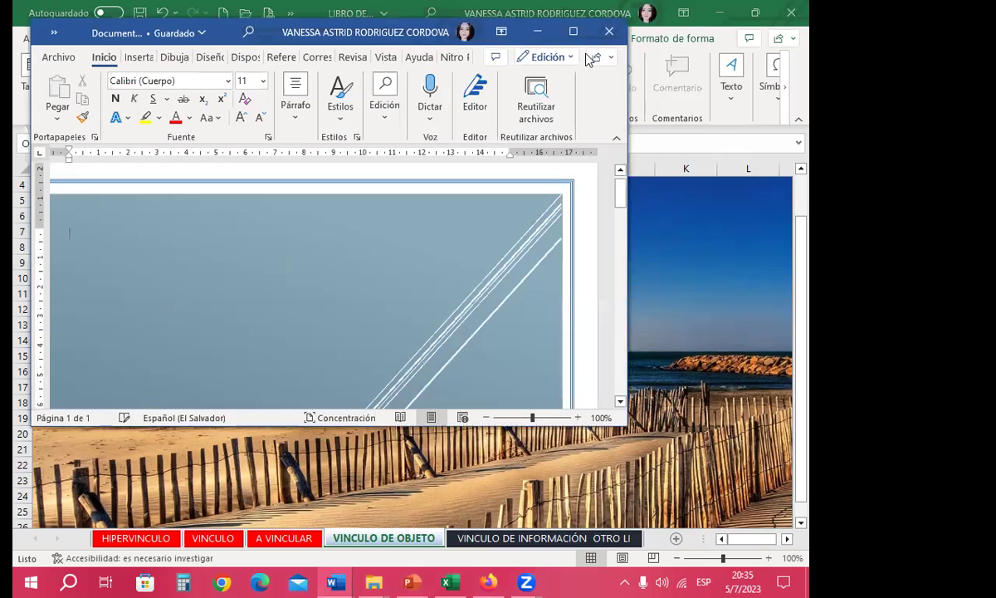
{"action": "left_click", "coordinate": [573, 32]}
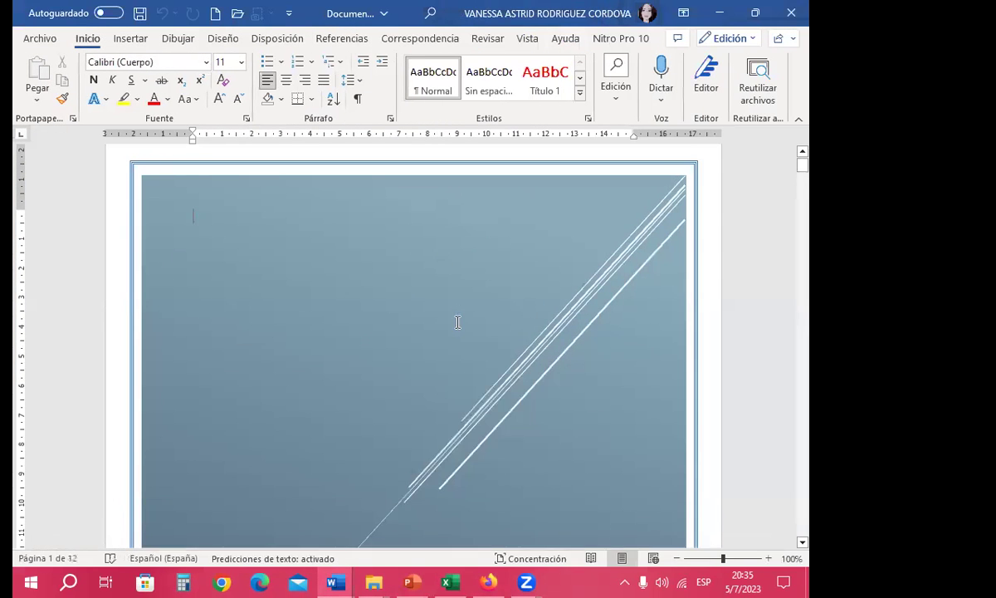
{"action": "scroll", "coordinate": [471, 354], "scroll_direction": "down", "scroll_amount": 3}
{"action": "scroll", "coordinate": [489, 326], "scroll_direction": "down", "scroll_amount": 5}
{"action": "scroll", "coordinate": [509, 333], "scroll_direction": "down", "scroll_amount": 3}
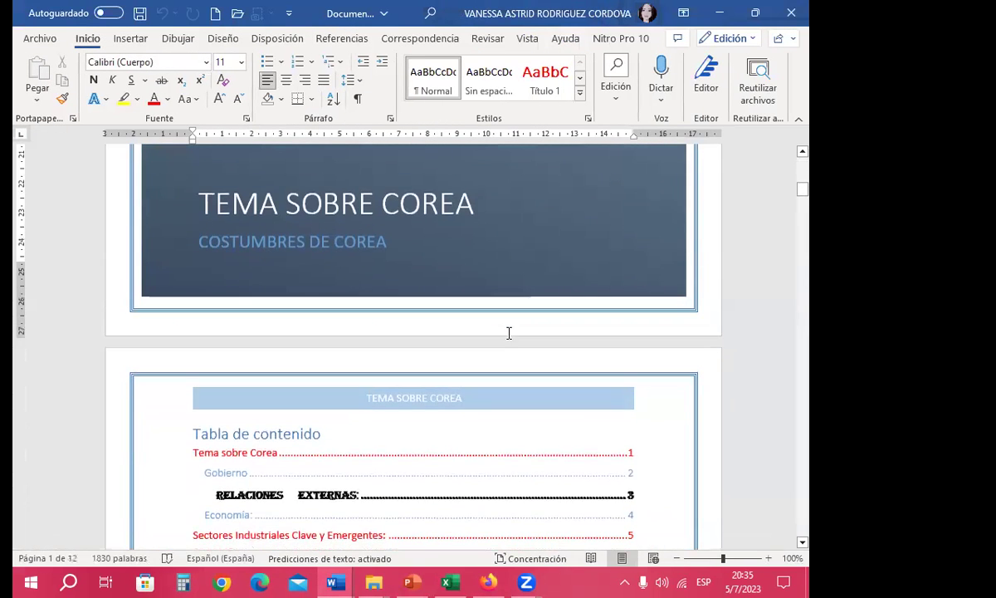
{"action": "scroll", "coordinate": [509, 332], "scroll_direction": "down", "scroll_amount": 3}
{"action": "scroll", "coordinate": [509, 334], "scroll_direction": "down", "scroll_amount": 3}
{"action": "scroll", "coordinate": [510, 356], "scroll_direction": "down", "scroll_amount": 4}
{"action": "scroll", "coordinate": [513, 363], "scroll_direction": "down", "scroll_amount": 5}
{"action": "scroll", "coordinate": [517, 352], "scroll_direction": "down", "scroll_amount": 5}
{"action": "scroll", "coordinate": [516, 353], "scroll_direction": "down", "scroll_amount": 3}
{"action": "scroll", "coordinate": [516, 352], "scroll_direction": "down", "scroll_amount": 5}
{"action": "scroll", "coordinate": [517, 353], "scroll_direction": "down", "scroll_amount": 4}
{"action": "scroll", "coordinate": [517, 359], "scroll_direction": "down", "scroll_amount": 5}
{"action": "scroll", "coordinate": [516, 358], "scroll_direction": "down", "scroll_amount": 4}
{"action": "scroll", "coordinate": [548, 365], "scroll_direction": "down", "scroll_amount": 6}
{"action": "scroll", "coordinate": [574, 371], "scroll_direction": "down", "scroll_amount": 4}
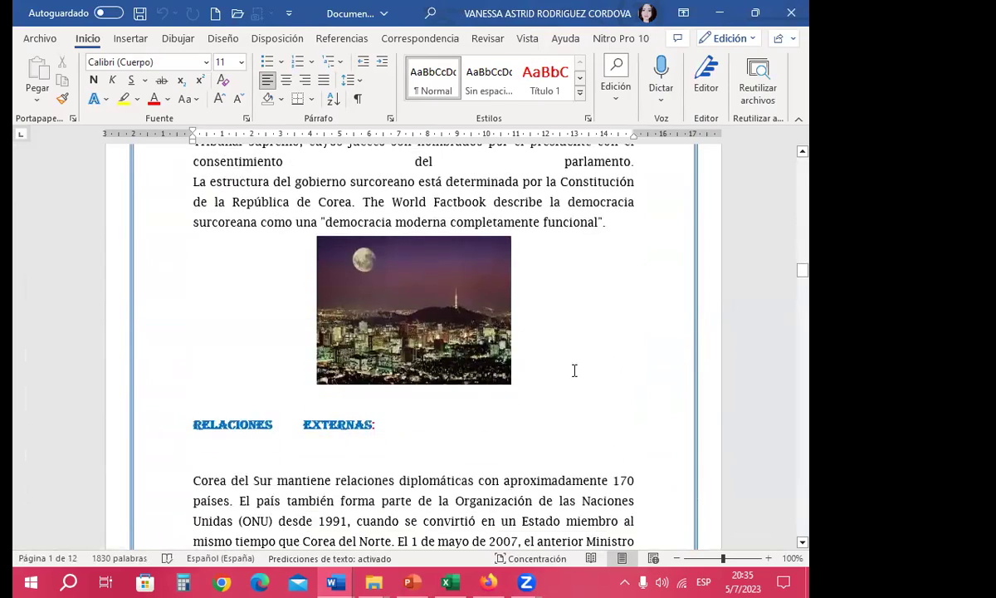
{"action": "scroll", "coordinate": [578, 371], "scroll_direction": "down", "scroll_amount": 3}
{"action": "scroll", "coordinate": [581, 378], "scroll_direction": "down", "scroll_amount": 4}
{"action": "scroll", "coordinate": [582, 377], "scroll_direction": "down", "scroll_amount": 4}
{"action": "scroll", "coordinate": [581, 377], "scroll_direction": "down", "scroll_amount": 7}
{"action": "scroll", "coordinate": [582, 377], "scroll_direction": "down", "scroll_amount": 5}
{"action": "scroll", "coordinate": [582, 378], "scroll_direction": "down", "scroll_amount": 5}
{"action": "scroll", "coordinate": [582, 377], "scroll_direction": "down", "scroll_amount": 3}
{"action": "scroll", "coordinate": [581, 378], "scroll_direction": "down", "scroll_amount": 5}
{"action": "scroll", "coordinate": [450, 380], "scroll_direction": "down", "scroll_amount": 1}
{"action": "scroll", "coordinate": [481, 379], "scroll_direction": "down", "scroll_amount": 1}
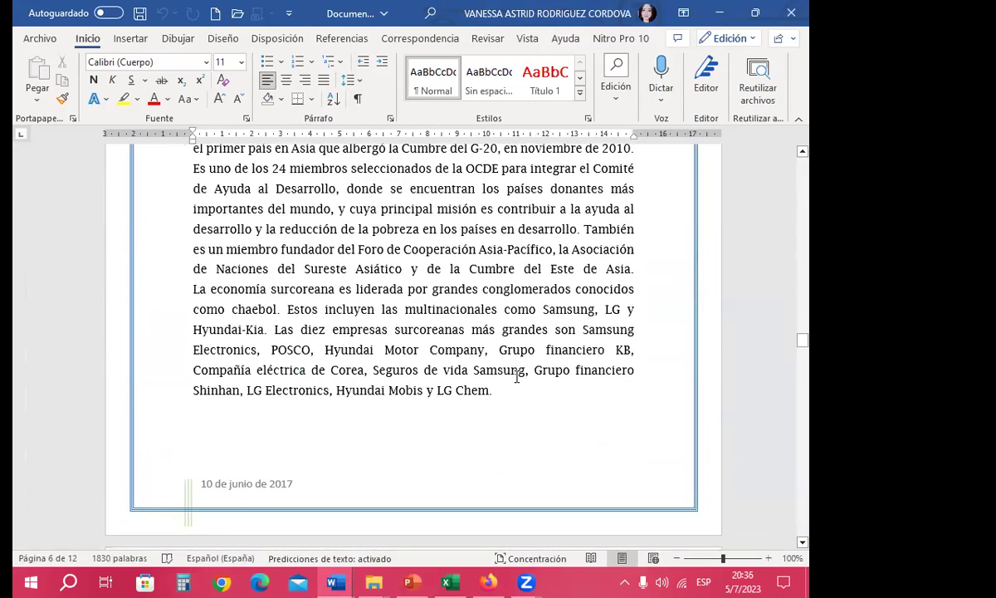
{"action": "scroll", "coordinate": [515, 380], "scroll_direction": "down", "scroll_amount": 3}
{"action": "scroll", "coordinate": [516, 380], "scroll_direction": "down", "scroll_amount": 8}
{"action": "scroll", "coordinate": [515, 380], "scroll_direction": "down", "scroll_amount": 5}
{"action": "scroll", "coordinate": [516, 377], "scroll_direction": "down", "scroll_amount": 7}
{"action": "scroll", "coordinate": [515, 378], "scroll_direction": "down", "scroll_amount": 4}
{"action": "scroll", "coordinate": [525, 383], "scroll_direction": "down", "scroll_amount": 6}
{"action": "scroll", "coordinate": [554, 383], "scroll_direction": "down", "scroll_amount": 1}
{"action": "scroll", "coordinate": [555, 388], "scroll_direction": "down", "scroll_amount": 6}
{"action": "scroll", "coordinate": [553, 382], "scroll_direction": "down", "scroll_amount": 6}
{"action": "scroll", "coordinate": [539, 377], "scroll_direction": "down", "scroll_amount": 3}
{"action": "scroll", "coordinate": [523, 374], "scroll_direction": "down", "scroll_amount": 4}
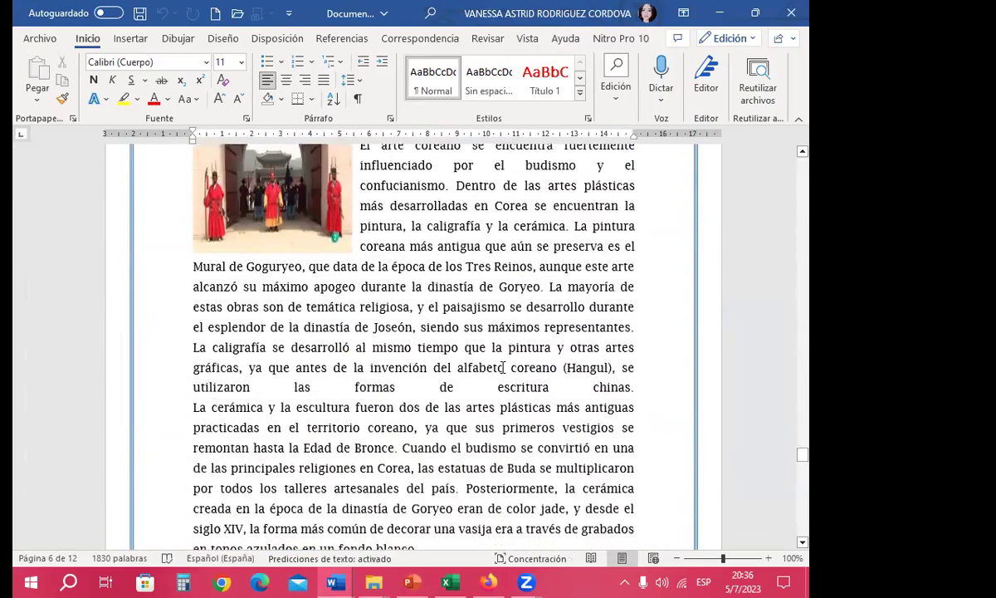
{"action": "scroll", "coordinate": [503, 368], "scroll_direction": "down", "scroll_amount": 1}
{"action": "left_click", "coordinate": [472, 343]}
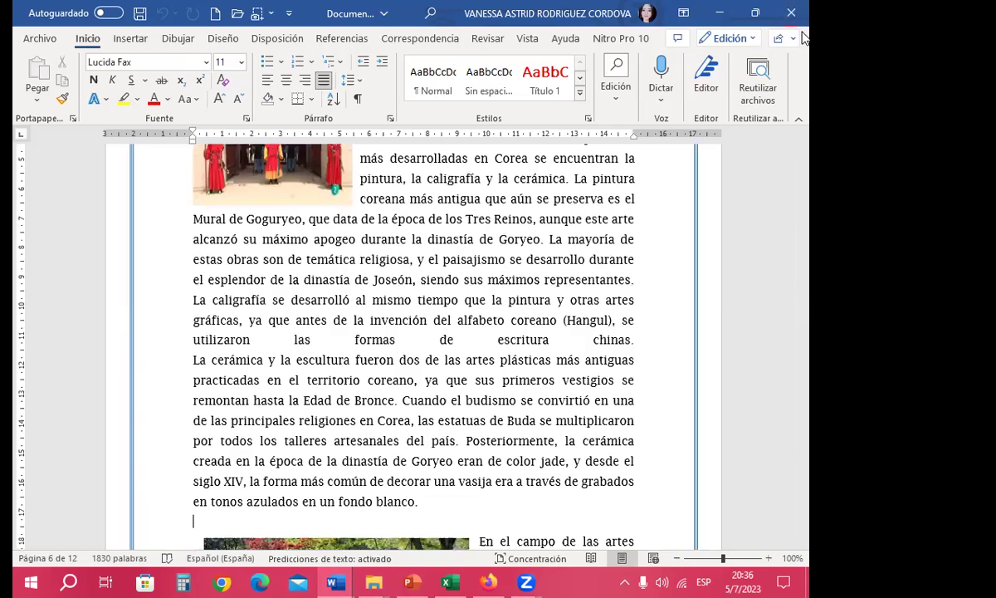
{"action": "left_click", "coordinate": [719, 13]}
{"action": "left_click", "coordinate": [267, 415]}
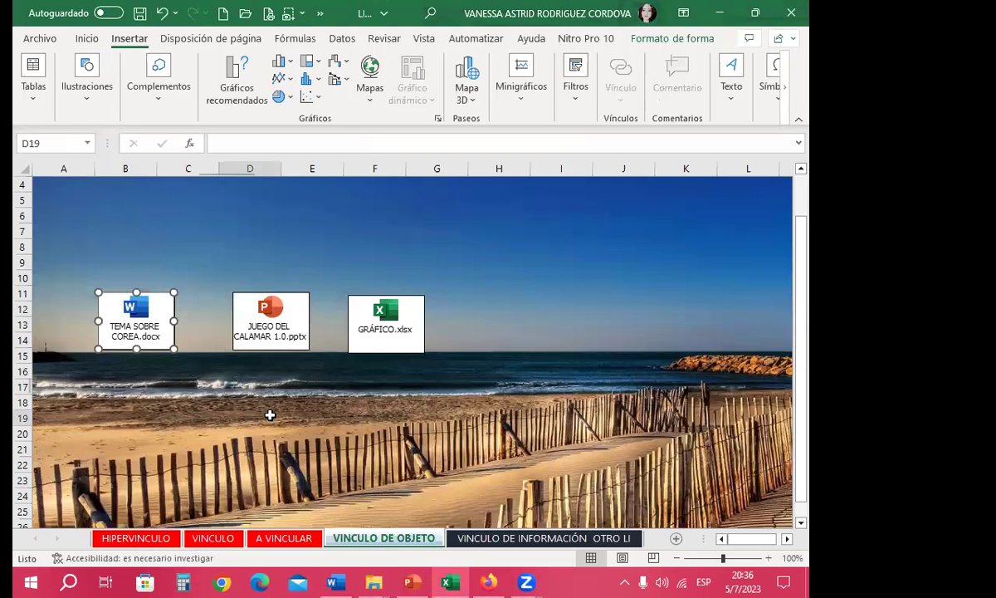
- Open the embedded GRÁFICO workbook, inspect its SUELDO chart and salary table, then close it
{"action": "double_click", "coordinate": [366, 295]}
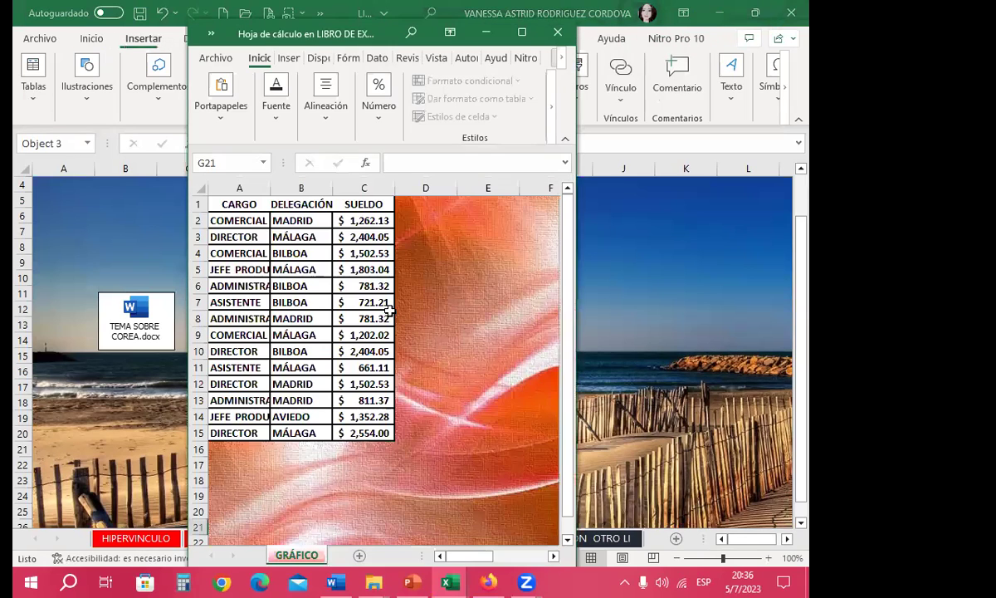
{"action": "left_click", "coordinate": [521, 32]}
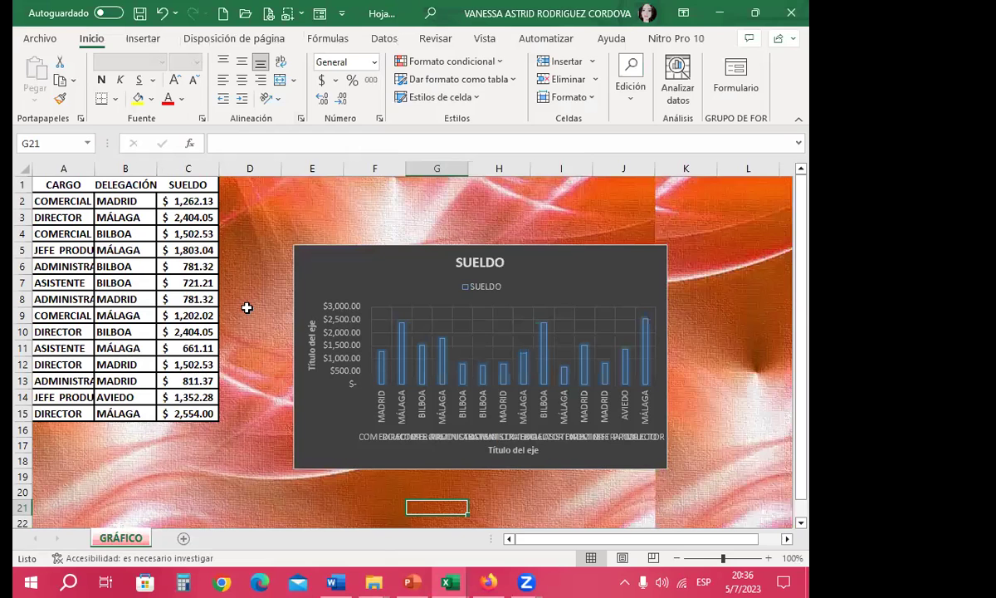
{"action": "left_click", "coordinate": [186, 201]}
{"action": "left_click", "coordinate": [369, 272]}
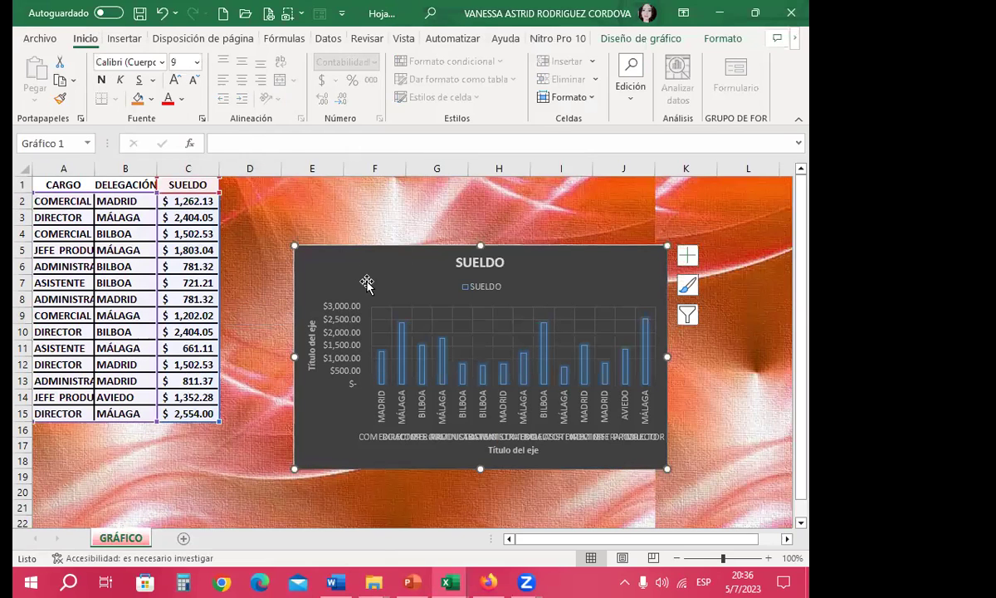
{"action": "left_click", "coordinate": [342, 218]}
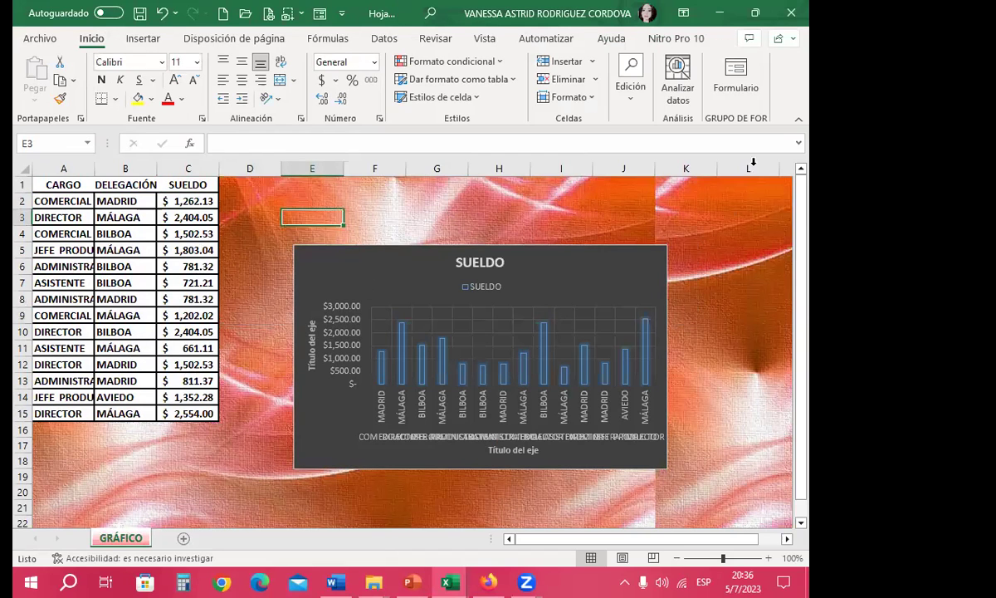
{"action": "left_click", "coordinate": [791, 13]}
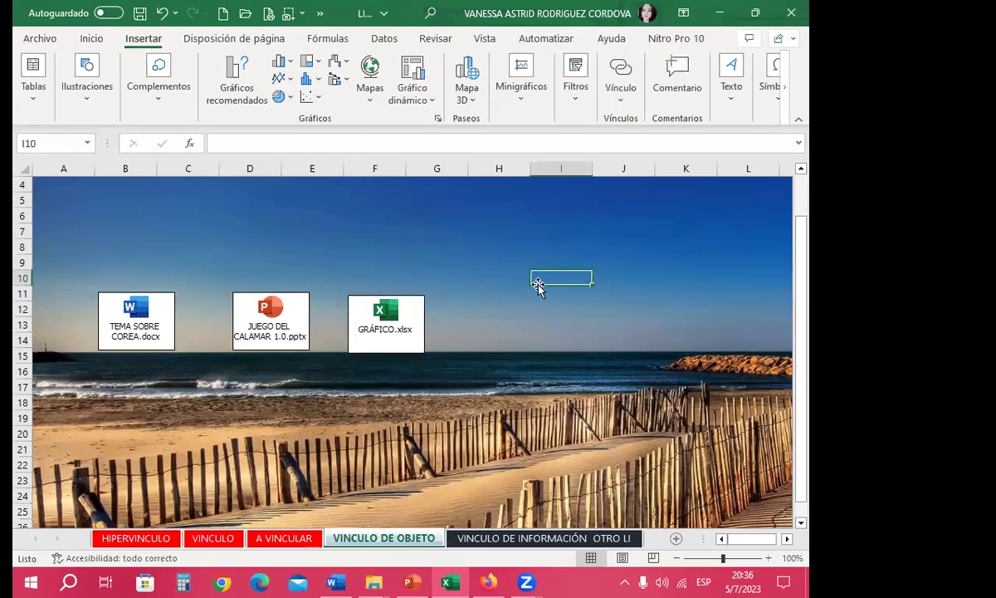
- Launch the JUEGO DEL CALAMAR slideshow, start the game and view number 1's question
{"action": "left_click", "coordinate": [397, 300]}
{"action": "left_click", "coordinate": [253, 296]}
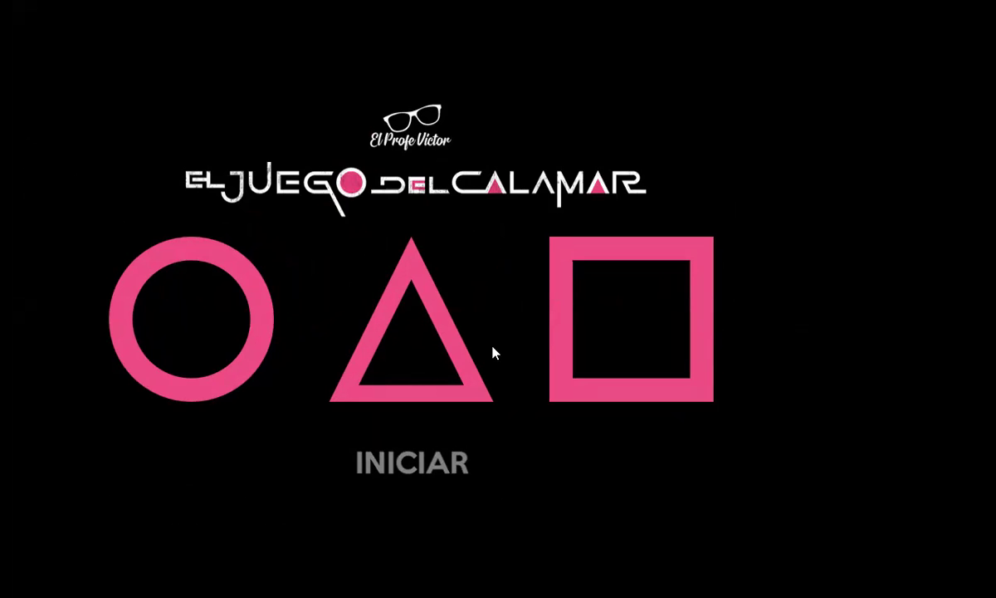
{"action": "left_click", "coordinate": [438, 475]}
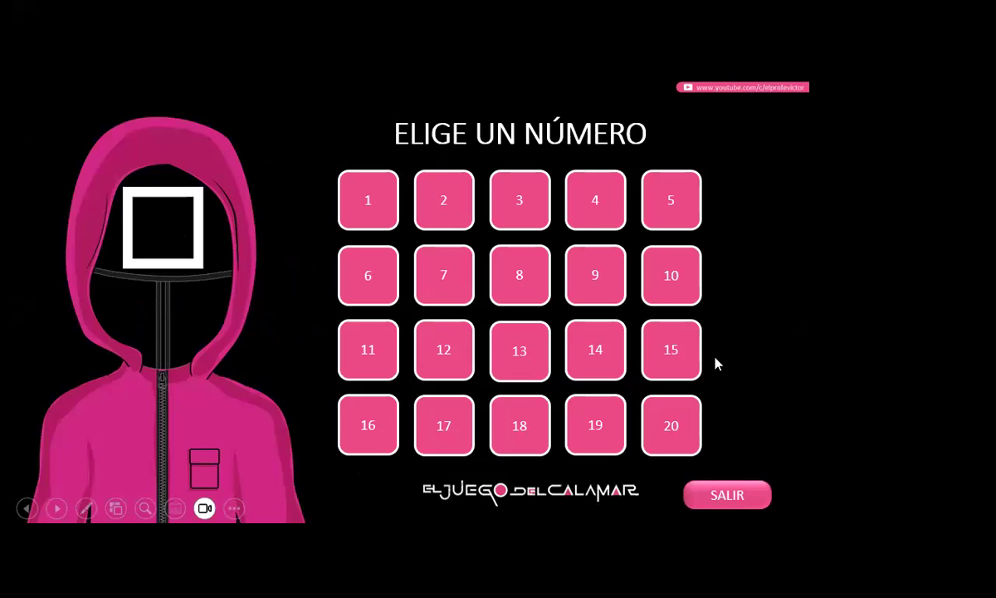
{"action": "left_click", "coordinate": [377, 209]}
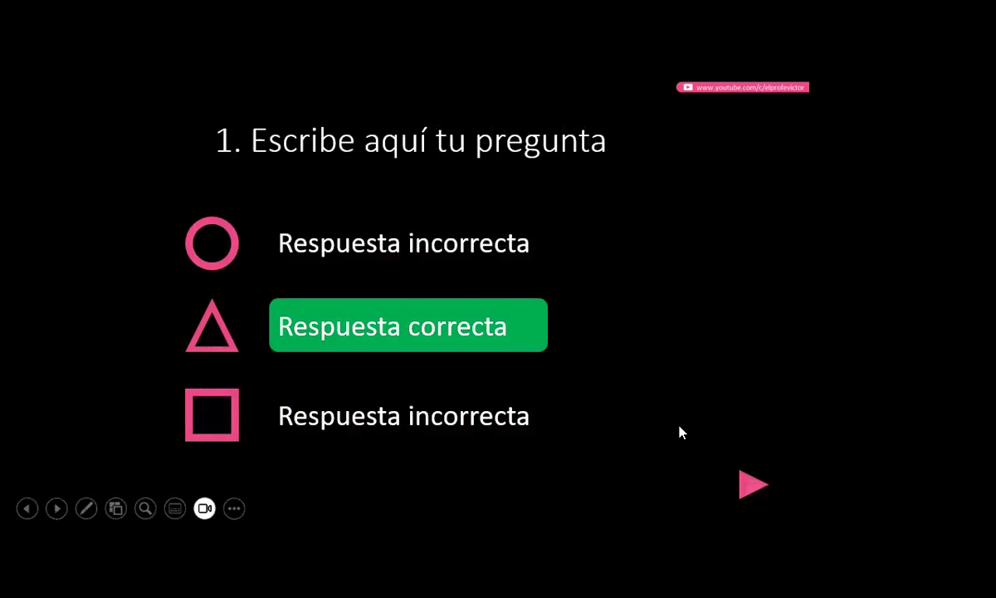
{"action": "left_click", "coordinate": [749, 488]}
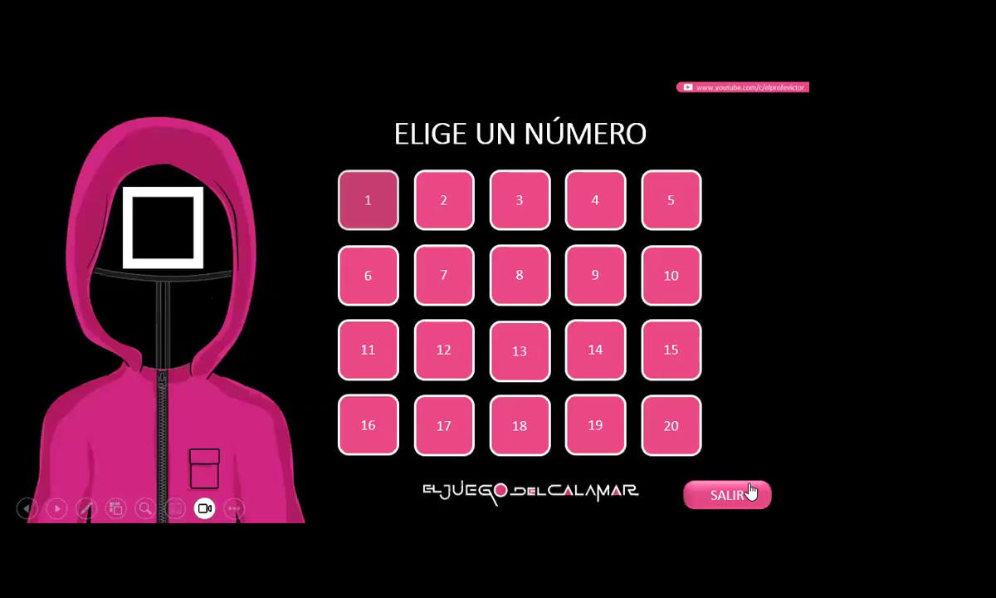
- Play number 2's glass bridge, breaking three panels, then end the slideshow
{"action": "left_click", "coordinate": [444, 198]}
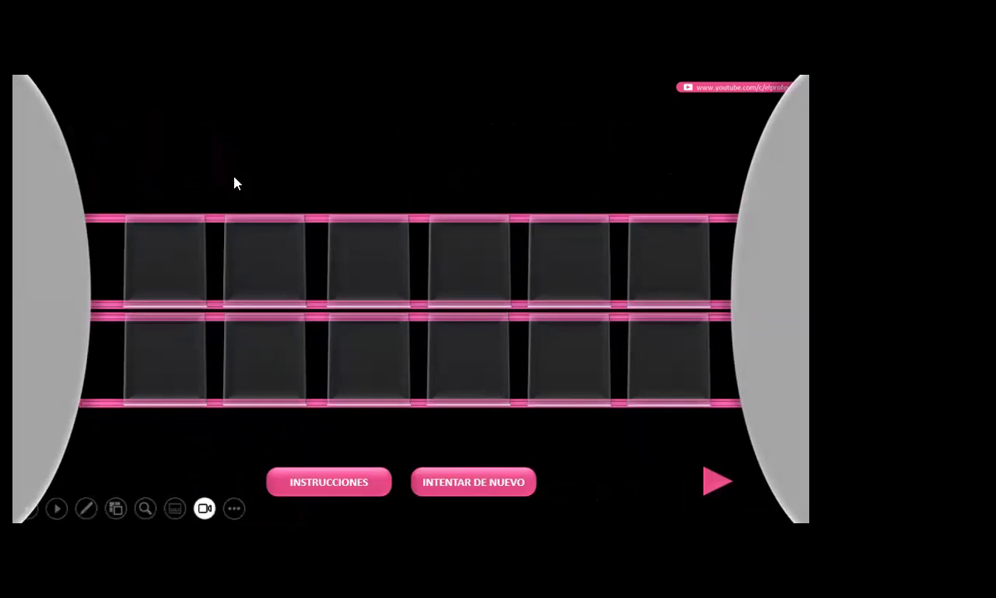
{"action": "left_click", "coordinate": [176, 284]}
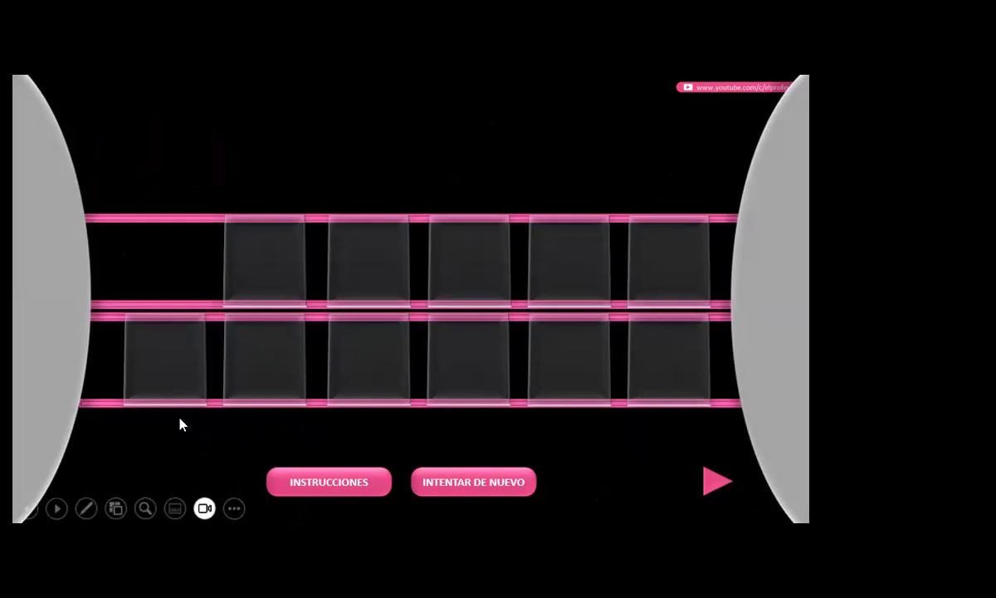
{"action": "left_click", "coordinate": [243, 387]}
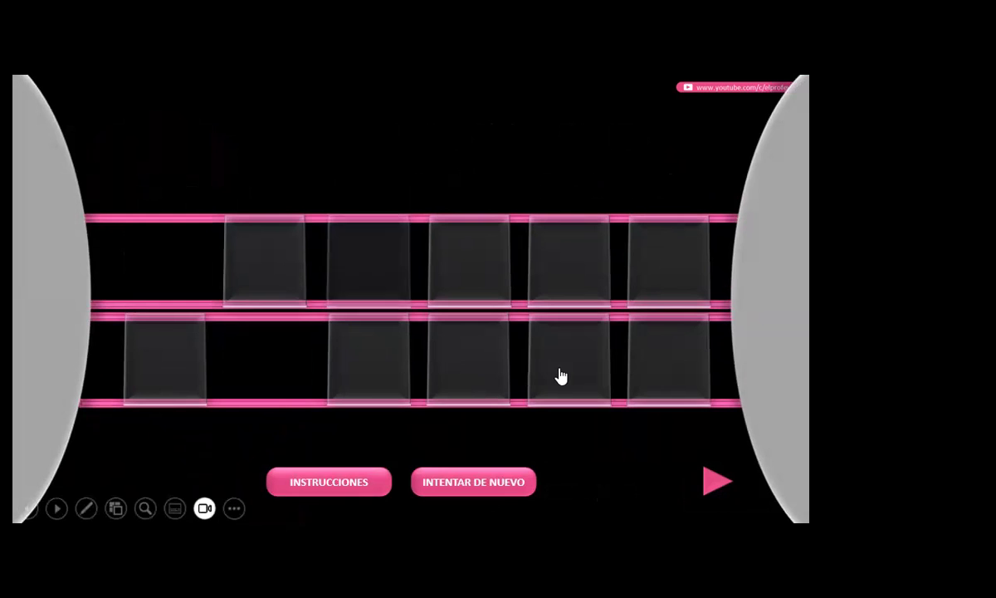
{"action": "left_click", "coordinate": [668, 286]}
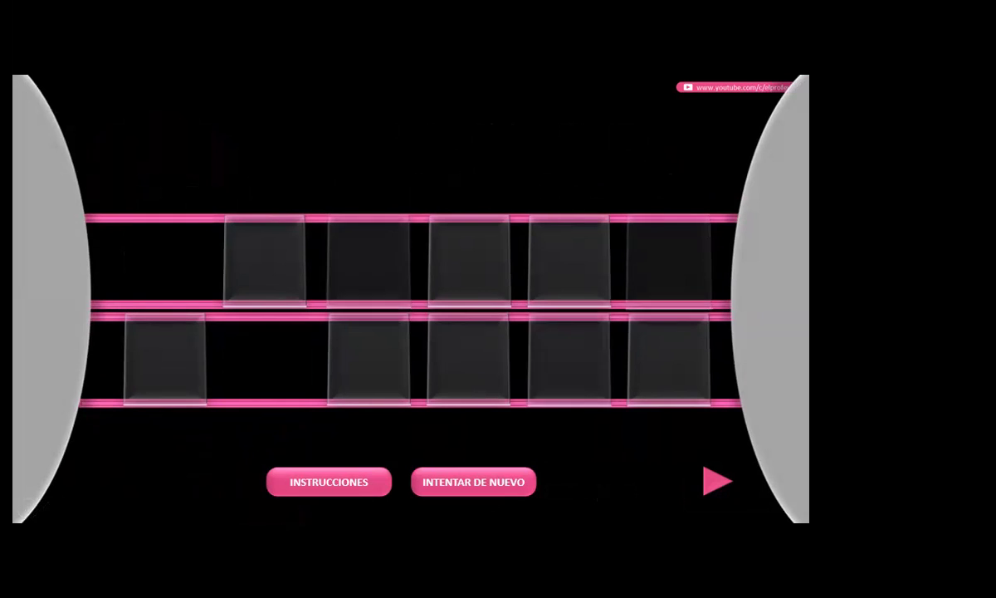
{"action": "key", "text": "Escape"}
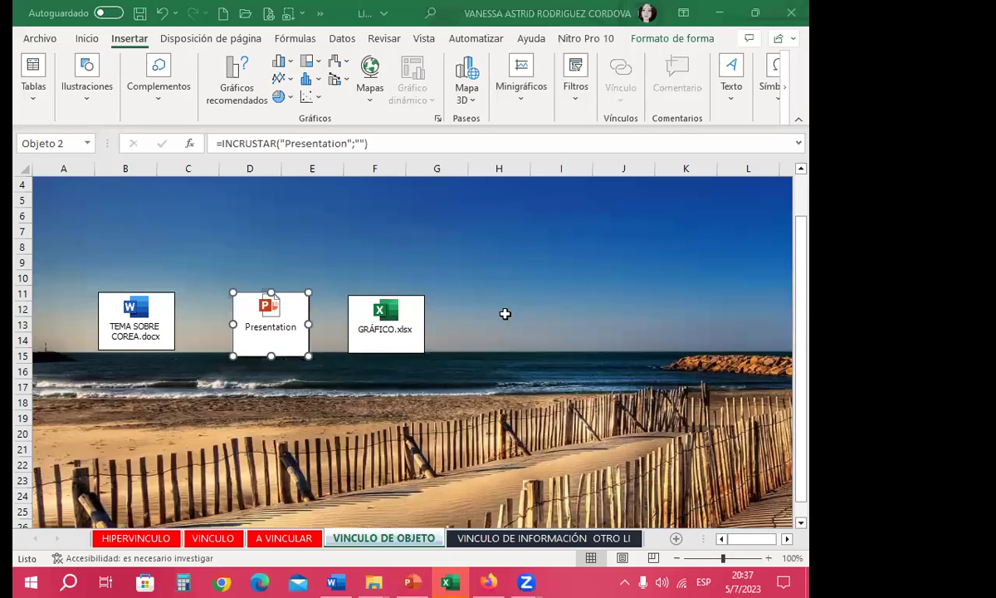
- Nudge the Presentation object slightly higher on the VINCULO DE OBJETO sheet
{"action": "left_click", "coordinate": [507, 314]}
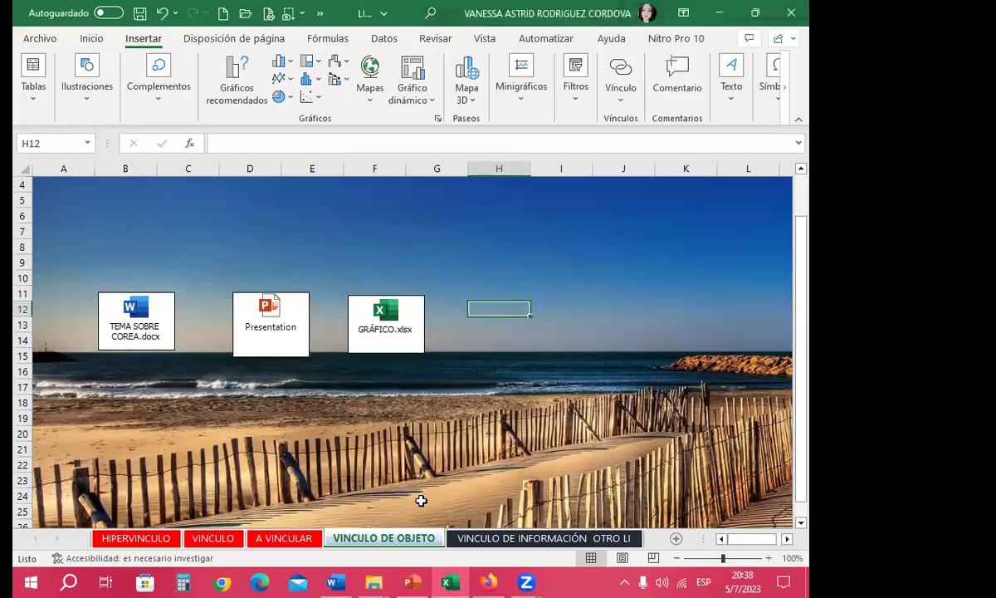
{"action": "left_click", "coordinate": [472, 370]}
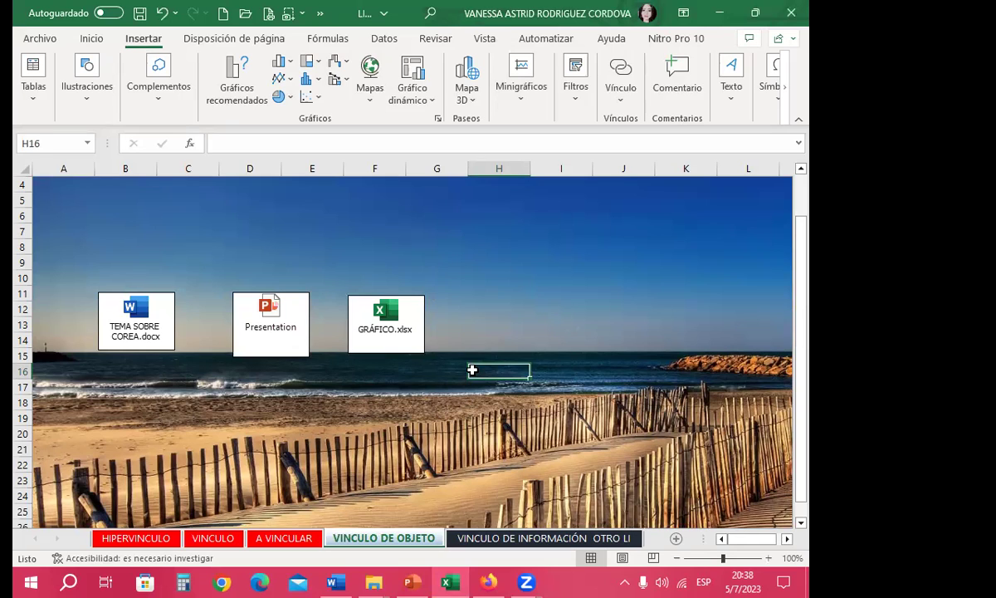
{"action": "left_click", "coordinate": [278, 339]}
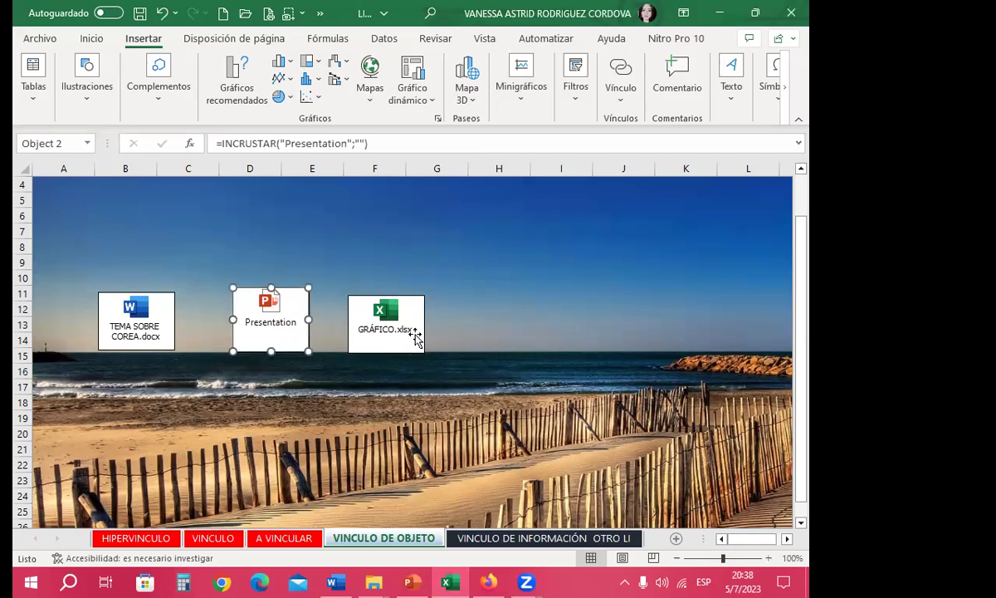
{"action": "left_click", "coordinate": [515, 339]}
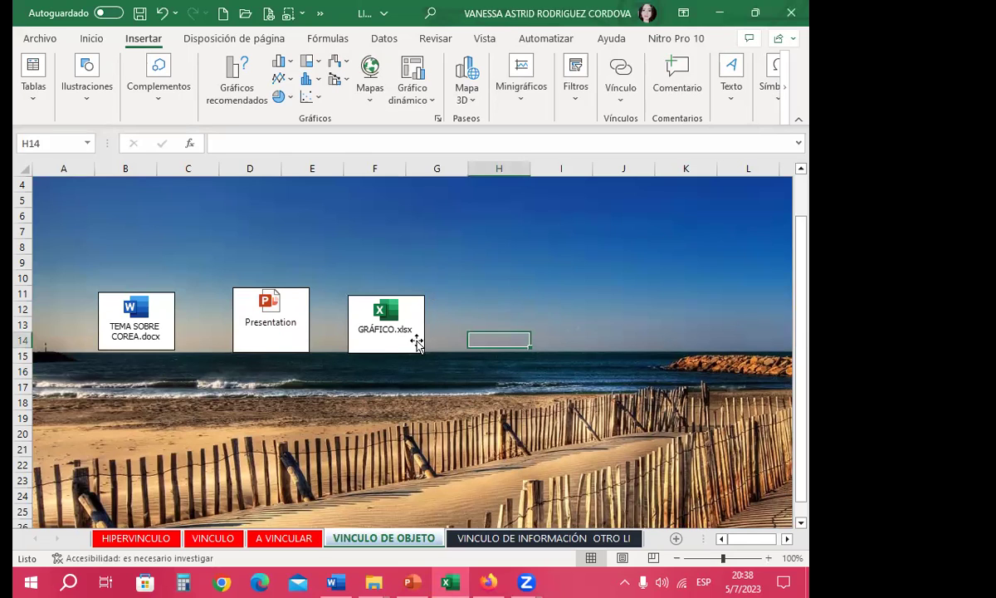
- Point out the GRÁFICO, Presentation and Word objects, then switch to the EJERCICIO DE VINCULO folder
{"action": "left_click", "coordinate": [390, 342]}
{"action": "left_click", "coordinate": [276, 347]}
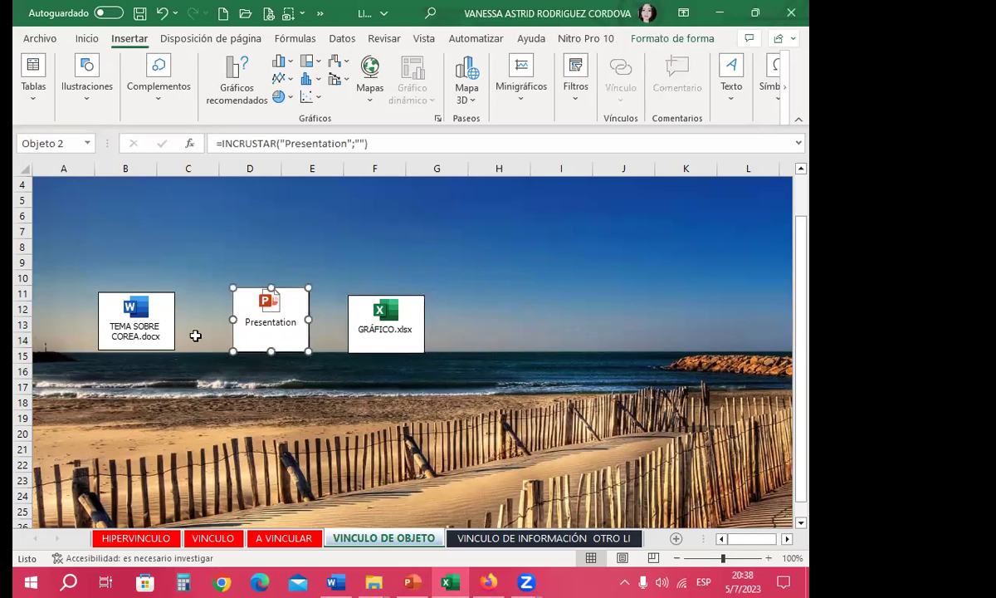
{"action": "left_click", "coordinate": [135, 309]}
{"action": "left_click", "coordinate": [513, 305]}
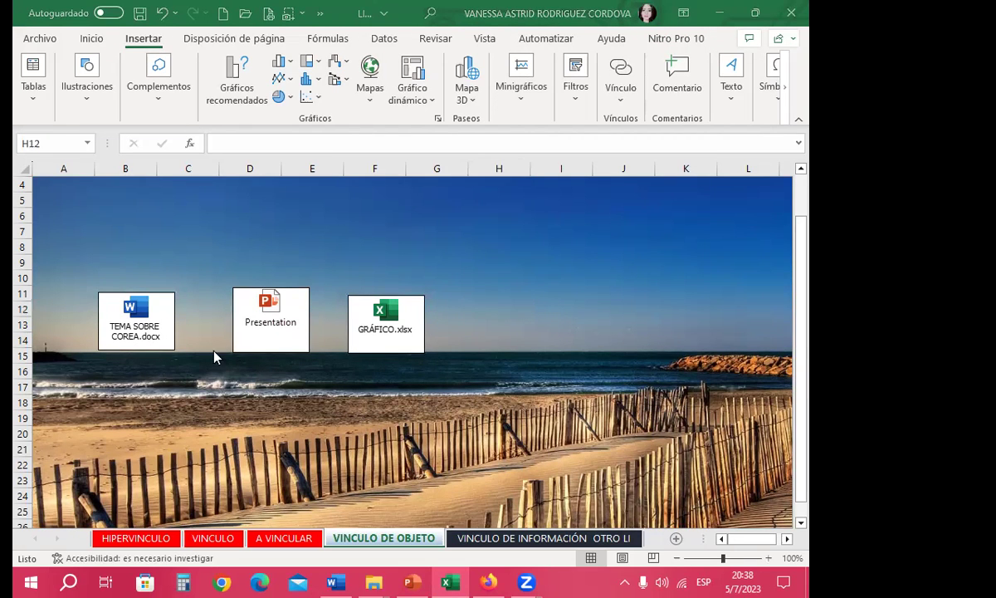
{"action": "left_click", "coordinate": [491, 313]}
{"action": "left_click", "coordinate": [447, 274]}
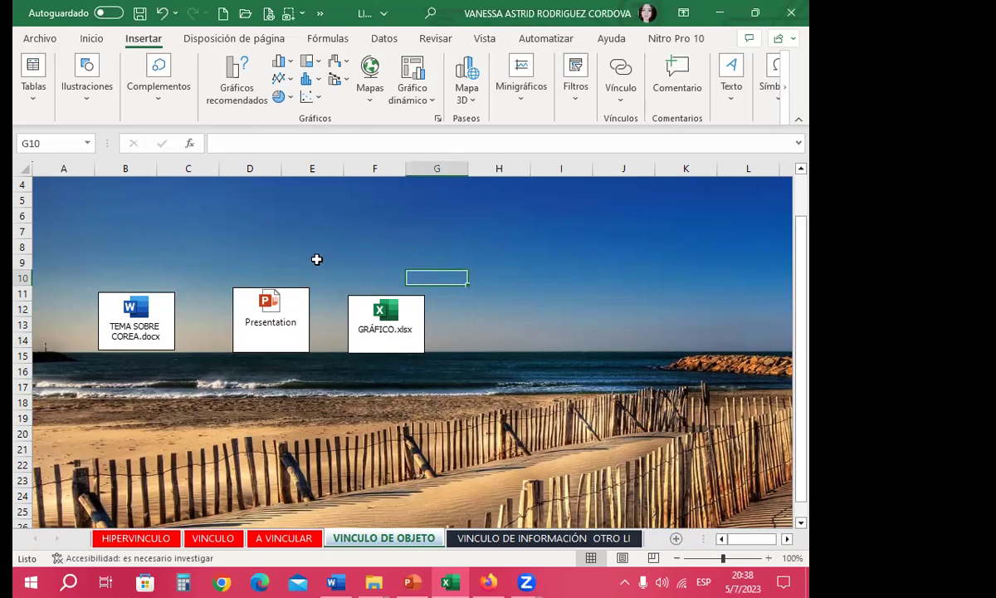
{"action": "left_click", "coordinate": [471, 351]}
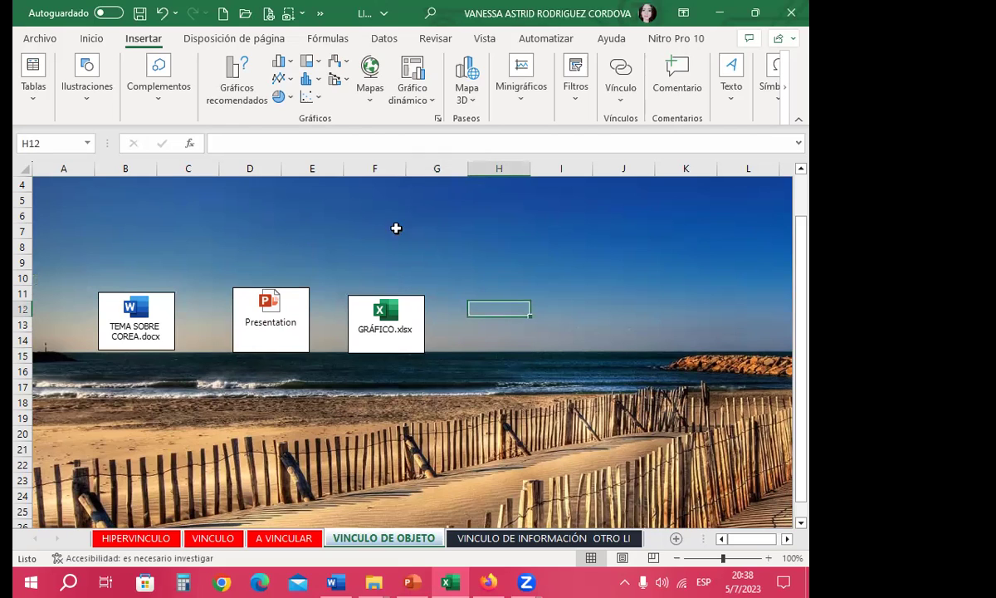
{"action": "left_click", "coordinate": [250, 370]}
{"action": "left_click", "coordinate": [448, 293]}
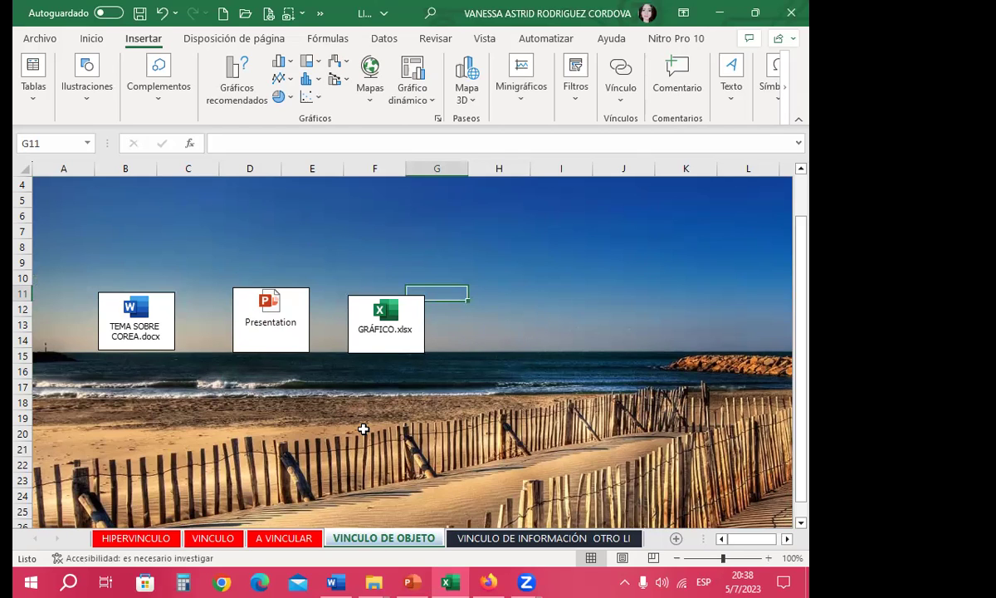
{"action": "mouse_move", "coordinate": [363, 574]}
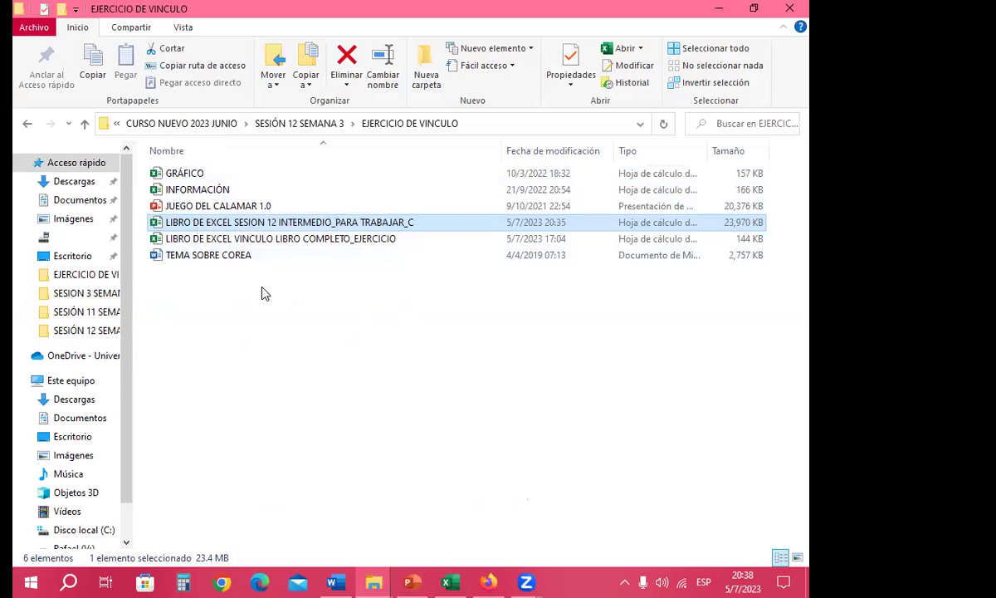
- Open the LIBRO DE EXCEL VINCULO LIBRO COMPLETO_EJERCICIO workbook from the EJERCICIO DE VINCULO folder
{"action": "left_click", "coordinate": [278, 289]}
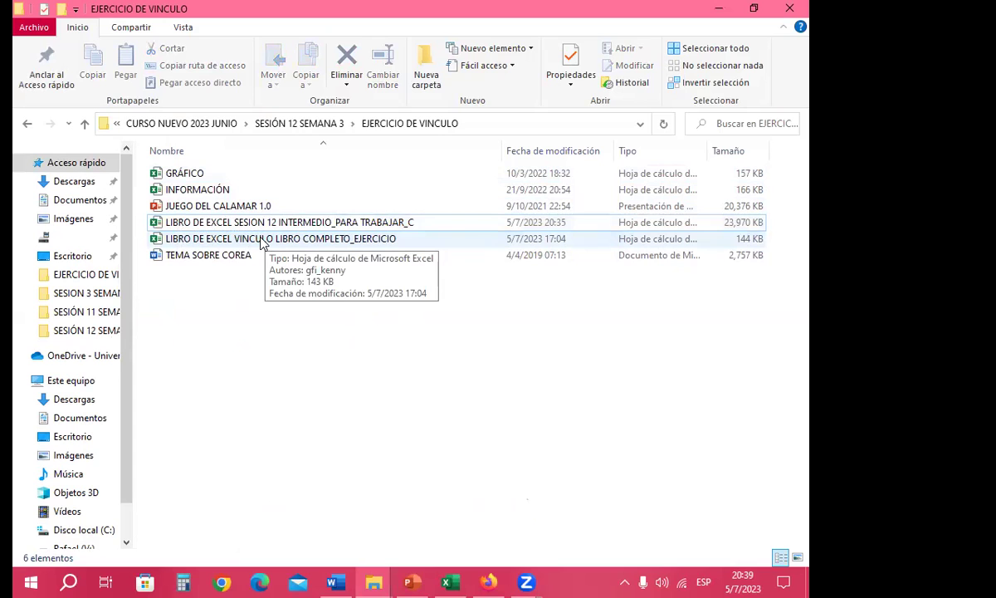
{"action": "left_click", "coordinate": [262, 240]}
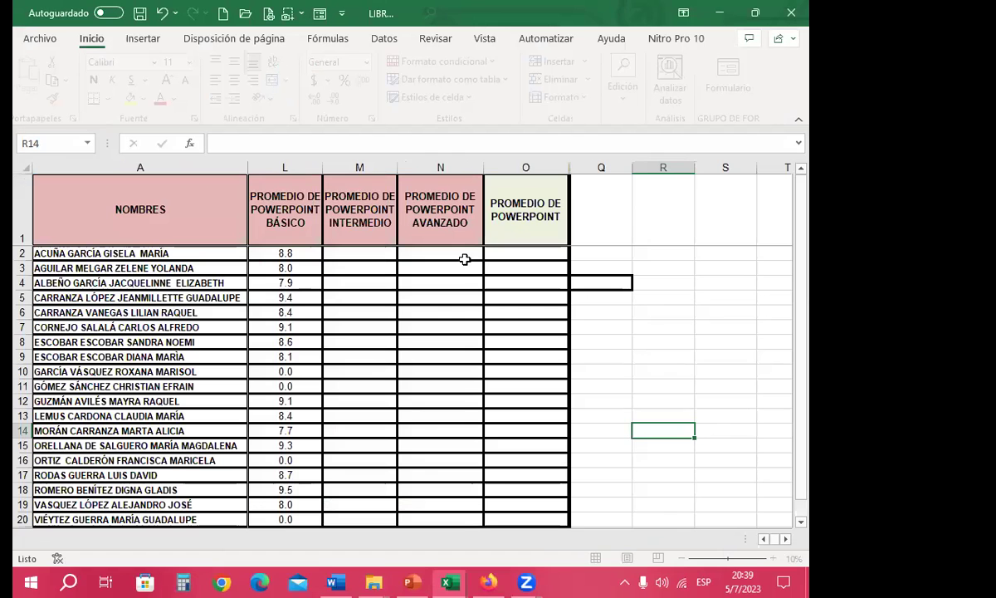
- Scroll across the PROMEDIO DE CADA MÓDULO averages table and select cell M2
{"action": "left_click", "coordinate": [464, 260]}
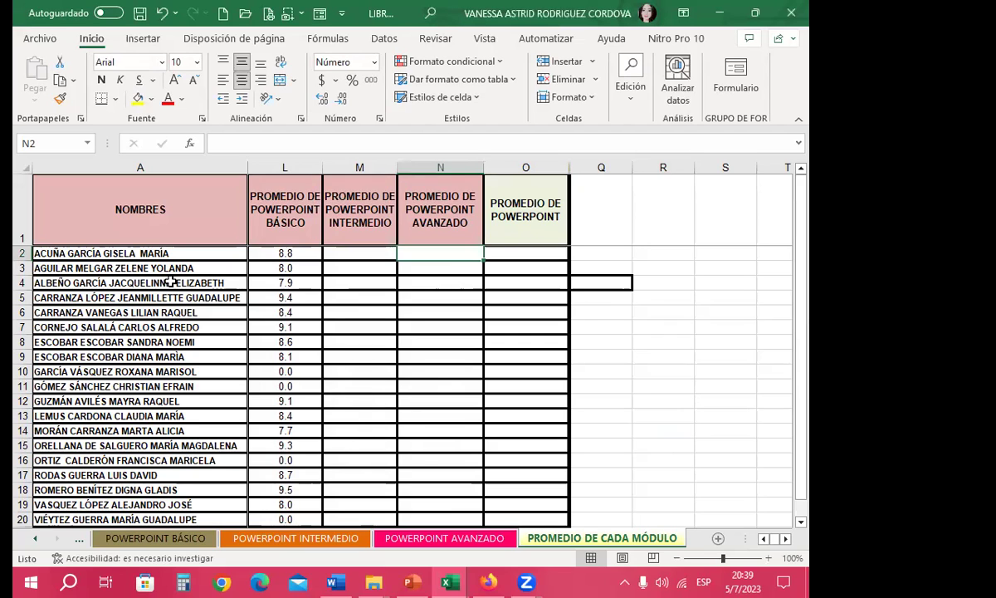
{"action": "scroll", "coordinate": [258, 374], "scroll_direction": "down", "scroll_amount": 4}
{"action": "scroll", "coordinate": [324, 391], "scroll_direction": "down", "scroll_amount": 5}
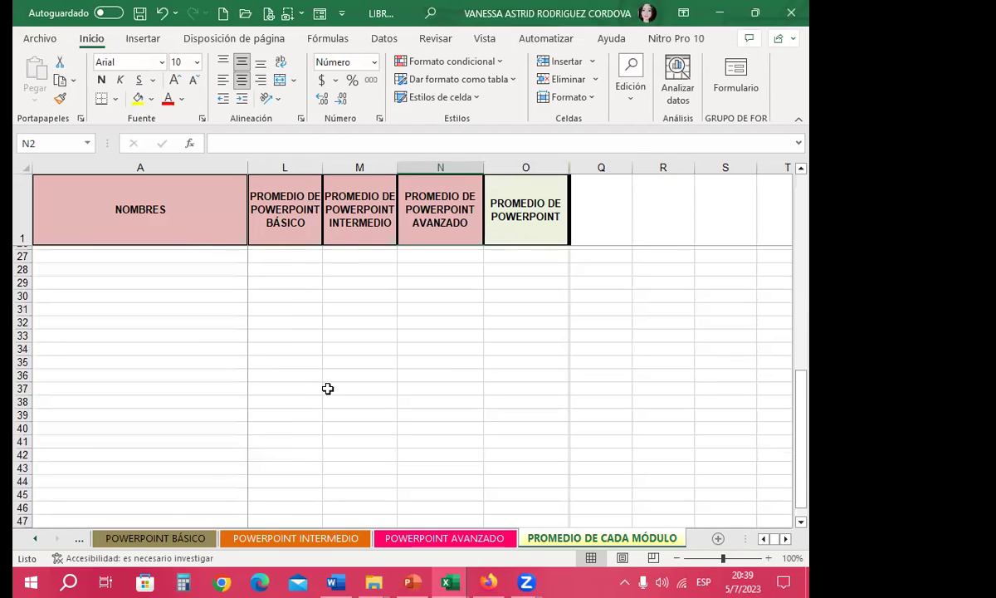
{"action": "scroll", "coordinate": [327, 389], "scroll_direction": "up", "scroll_amount": 8}
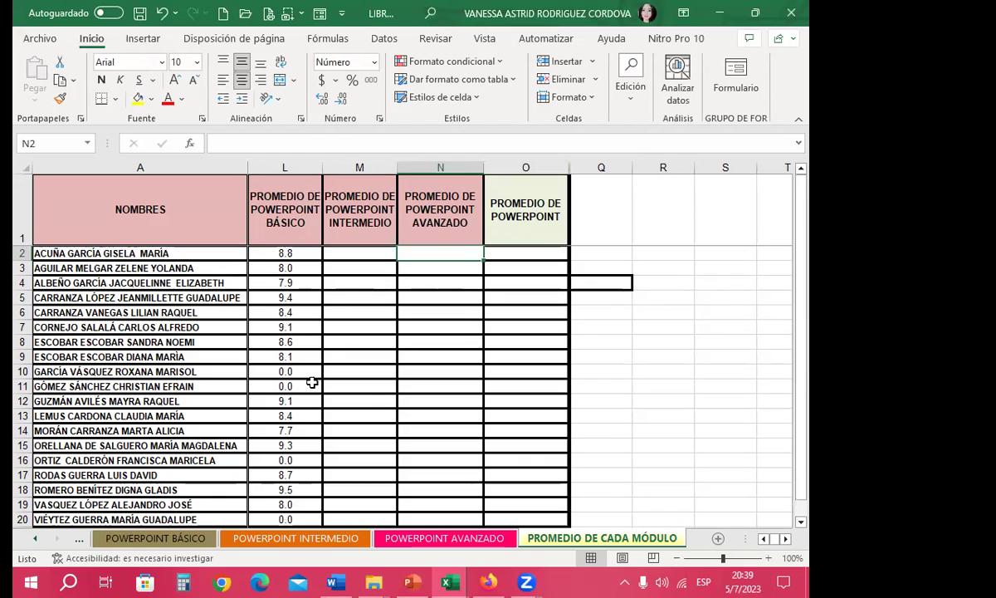
{"action": "left_click", "coordinate": [763, 540]}
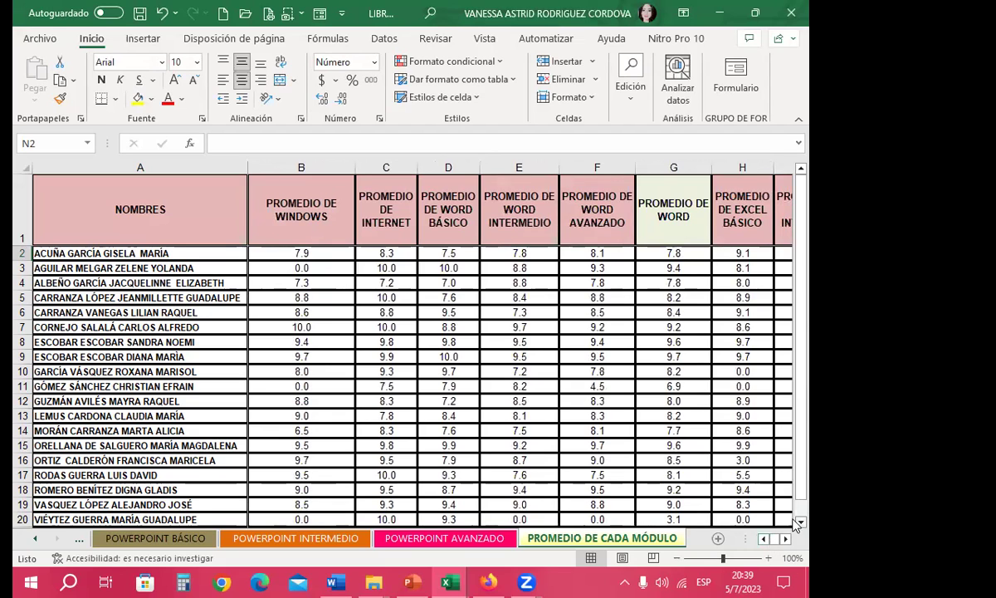
{"action": "left_click", "coordinate": [786, 539]}
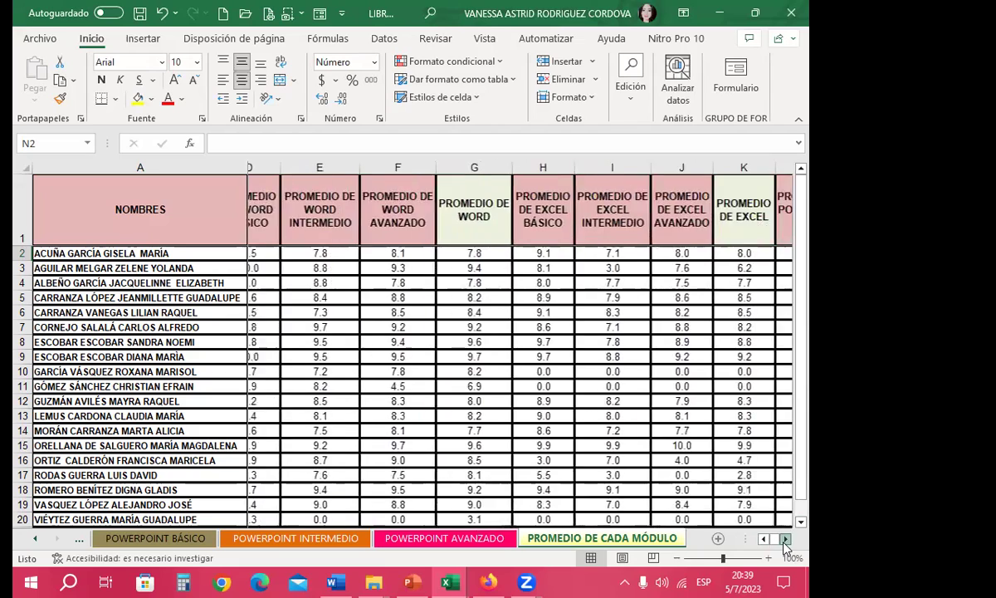
{"action": "left_click", "coordinate": [785, 539]}
{"action": "scroll", "coordinate": [277, 357], "scroll_direction": "down", "scroll_amount": 4}
{"action": "scroll", "coordinate": [276, 357], "scroll_direction": "down", "scroll_amount": 6}
{"action": "scroll", "coordinate": [277, 357], "scroll_direction": "up", "scroll_amount": 5}
{"action": "scroll", "coordinate": [277, 357], "scroll_direction": "up", "scroll_amount": 5}
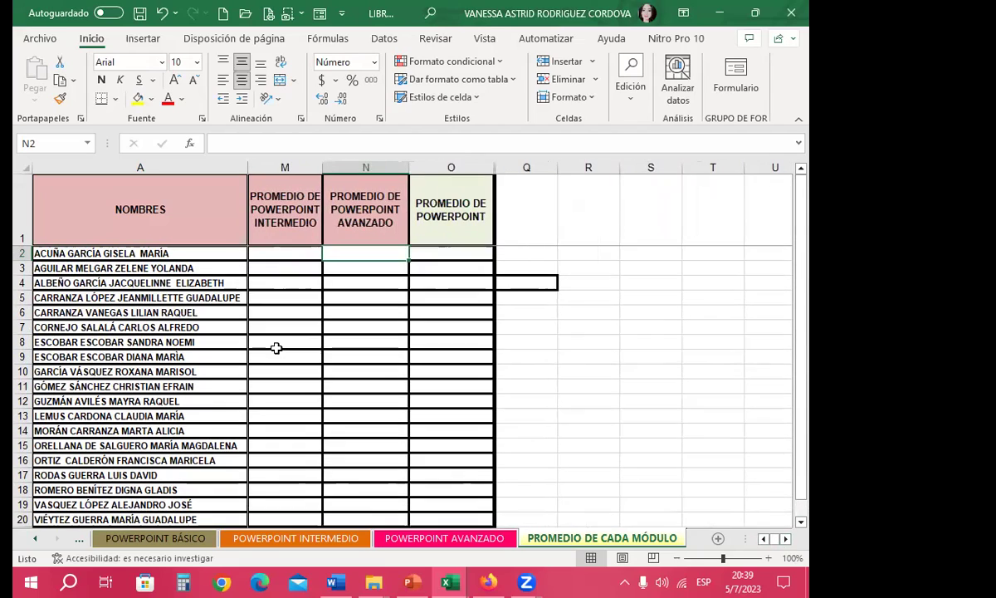
{"action": "left_click", "coordinate": [283, 254]}
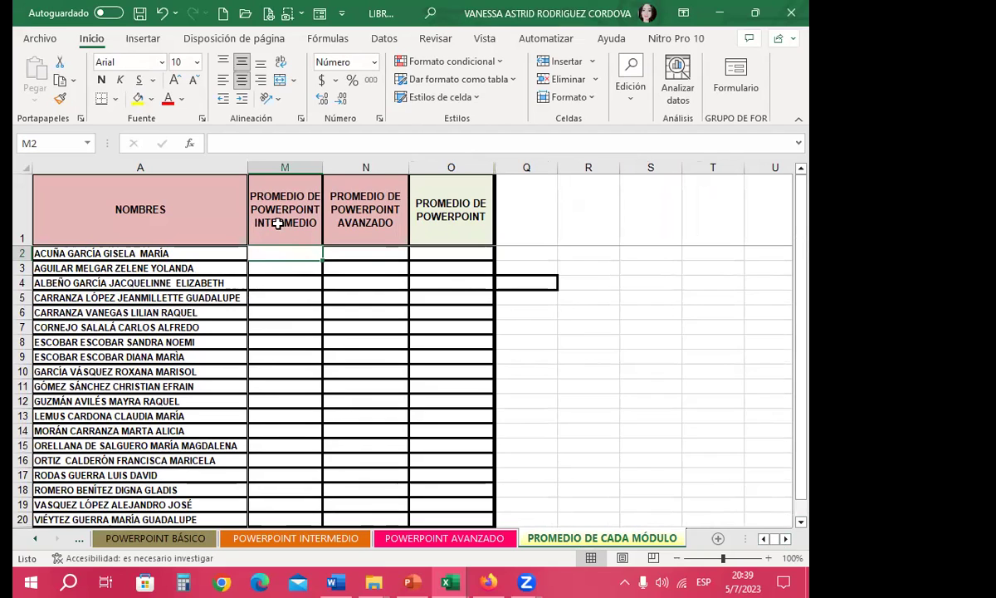
- Copy the POWERPOINT BÁSICO totals G10:G28 and paste them as links into column M from M2
{"action": "left_click", "coordinate": [153, 538]}
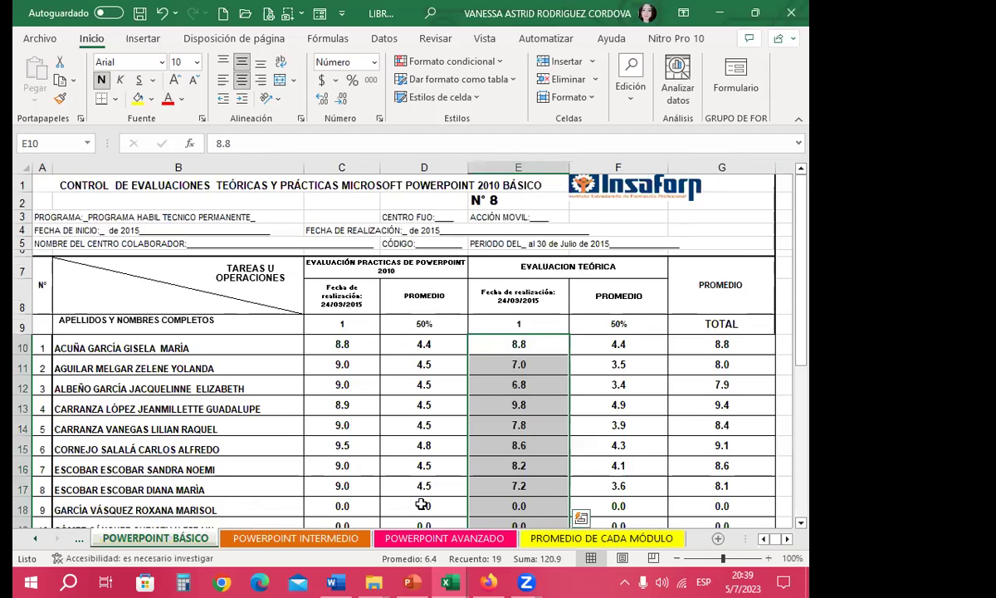
{"action": "scroll", "coordinate": [719, 383], "scroll_direction": "down", "scroll_amount": 1}
{"action": "mouse_move", "coordinate": [721, 296]}
{"action": "left_mouse_down"}
{"action": "mouse_move", "coordinate": [704, 578]}
{"action": "mouse_move", "coordinate": [711, 446]}
{"action": "left_mouse_up"}
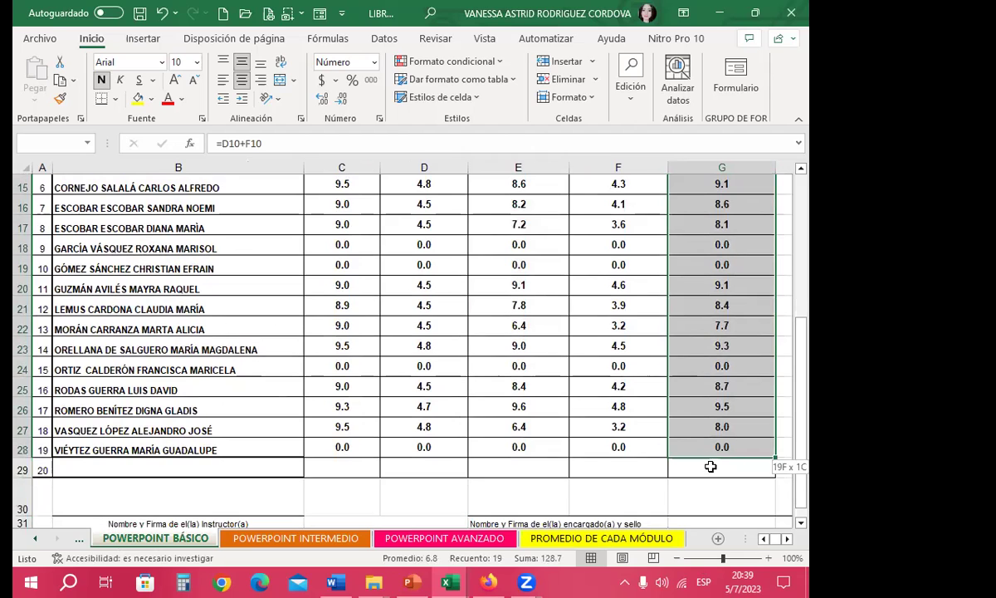
{"action": "left_click_drag", "start_coordinate": [710, 446], "coordinate": [710, 468]}
{"action": "key", "text": "ctrl+c"}
{"action": "key", "text": "ctrl+q"}
{"action": "left_click", "coordinate": [566, 538]}
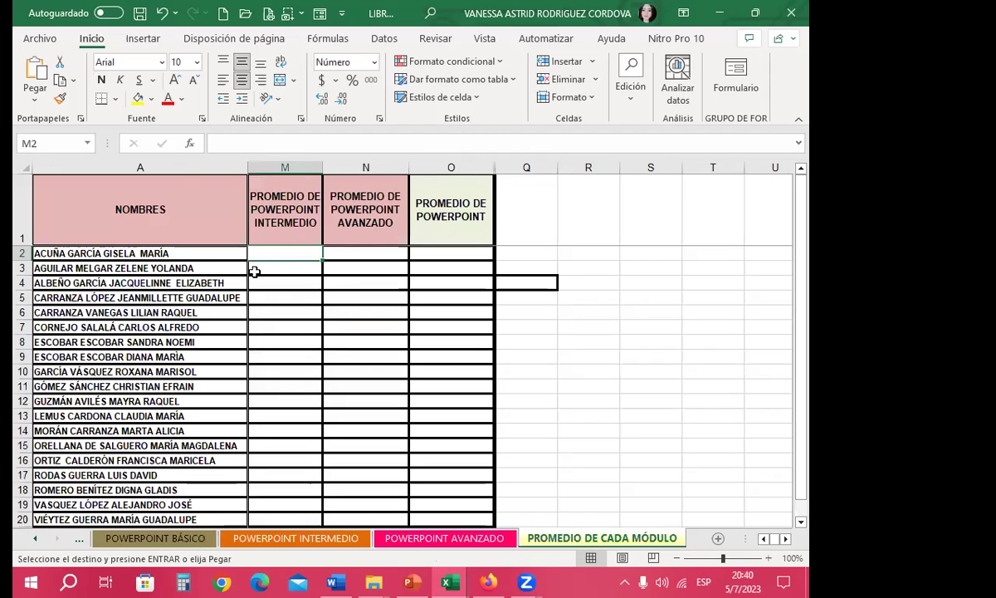
{"action": "left_click", "coordinate": [35, 98]}
{"action": "left_click", "coordinate": [55, 263]}
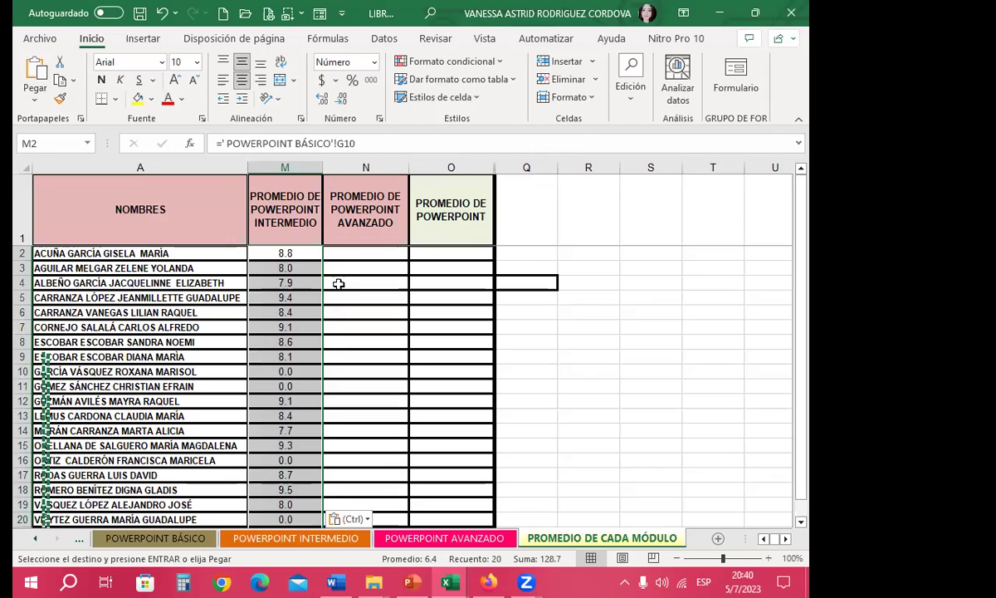
- Start a link formula in N2 pointing to the POWERPOINT INTERMEDIO sheet
{"action": "left_click", "coordinate": [354, 252]}
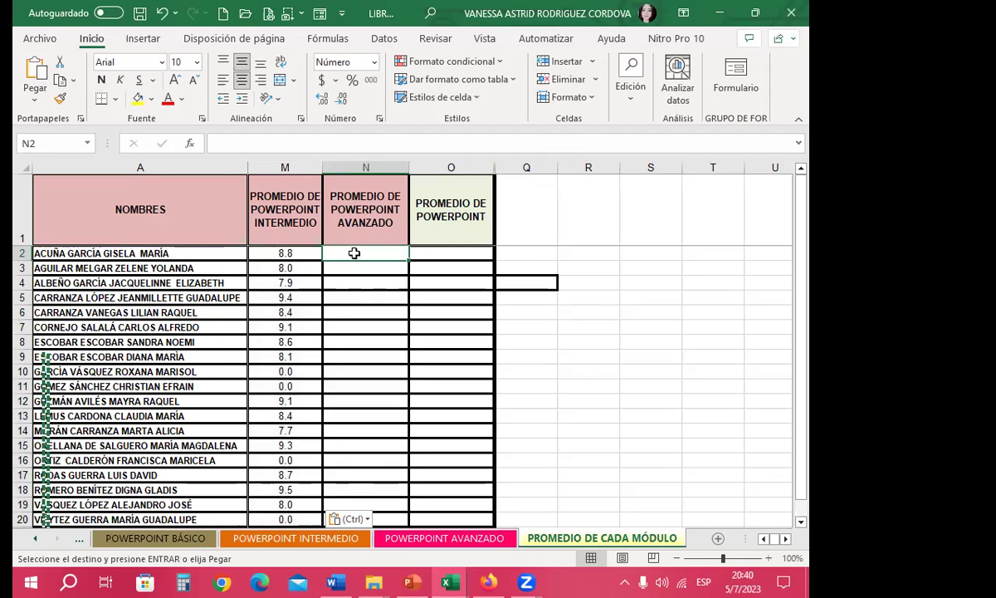
{"action": "type", "text": "="}
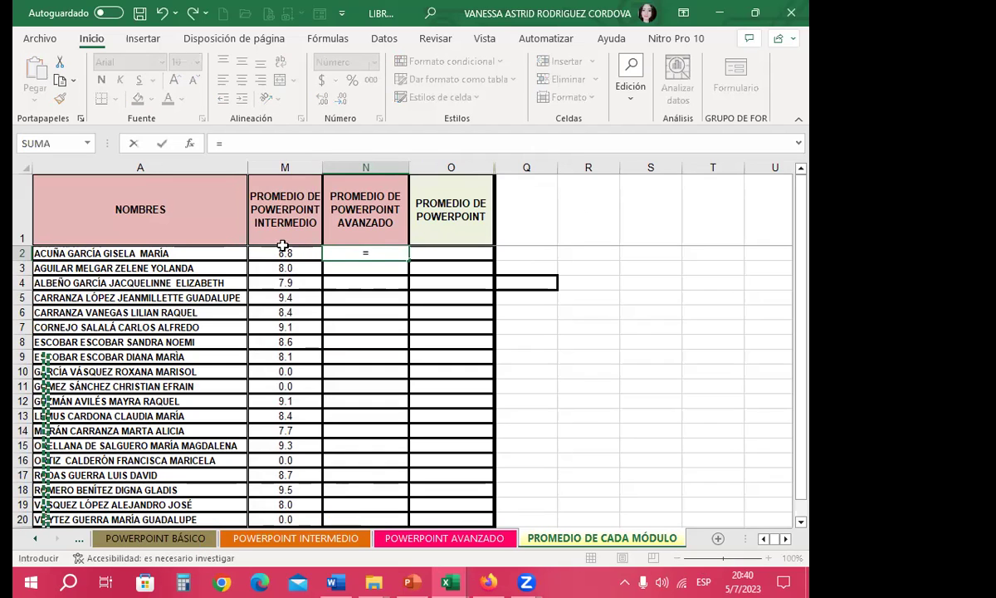
{"action": "left_click", "coordinate": [291, 540]}
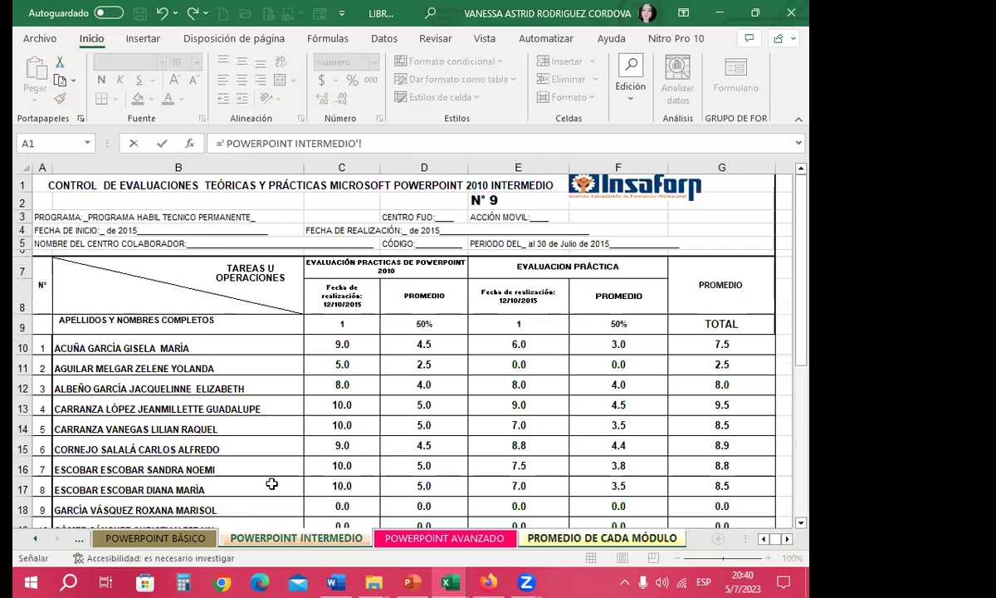
- Link N2 to POWERPOINT INTERMEDIO G10 and fill it down to N20 (7.5, 2.5, 8.0…)
{"action": "left_click", "coordinate": [703, 345]}
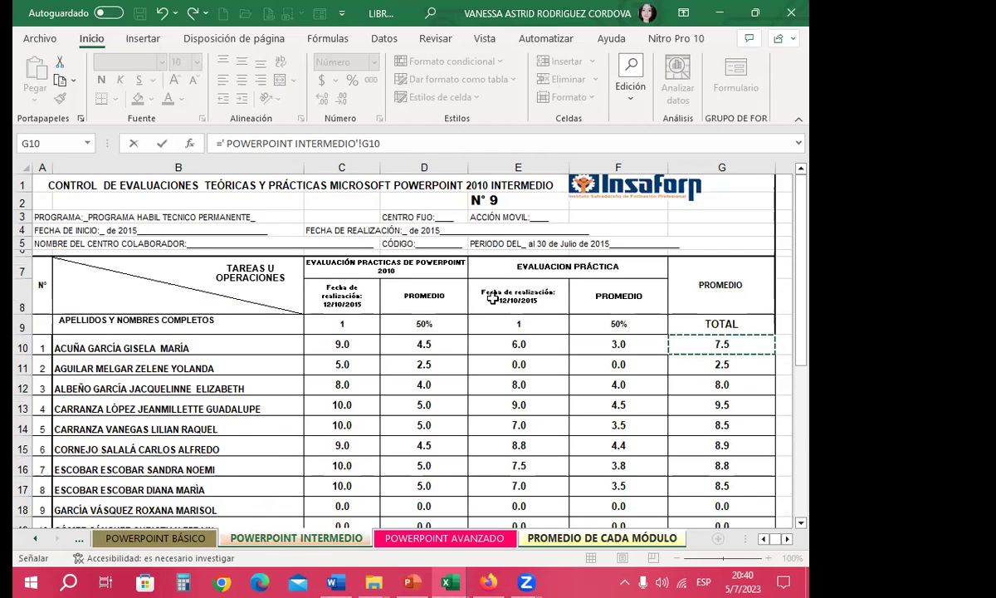
{"action": "key", "text": "Return"}
{"action": "left_click", "coordinate": [376, 254]}
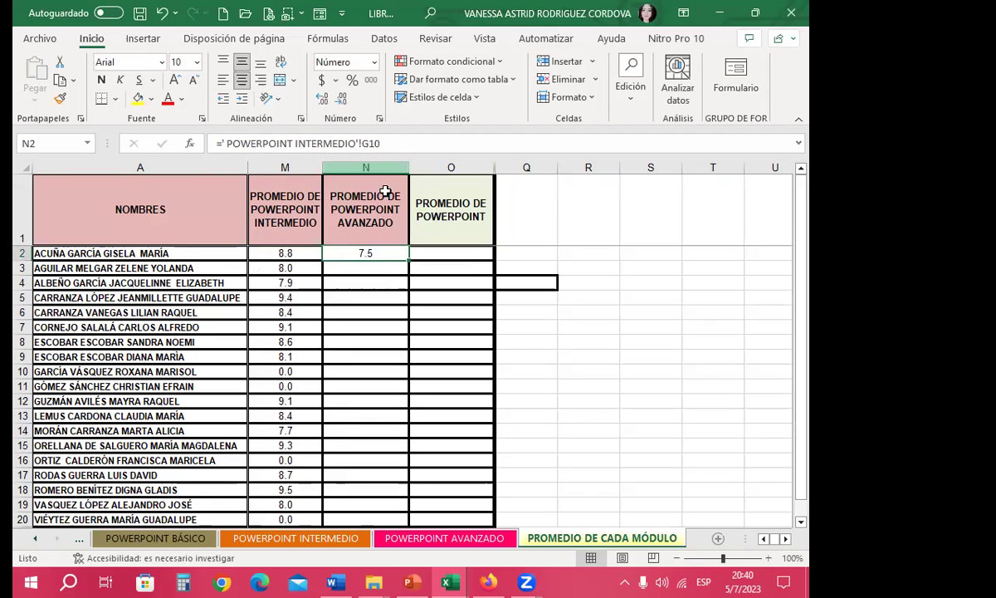
{"action": "left_click_drag", "start_coordinate": [410, 260], "coordinate": [383, 478]}
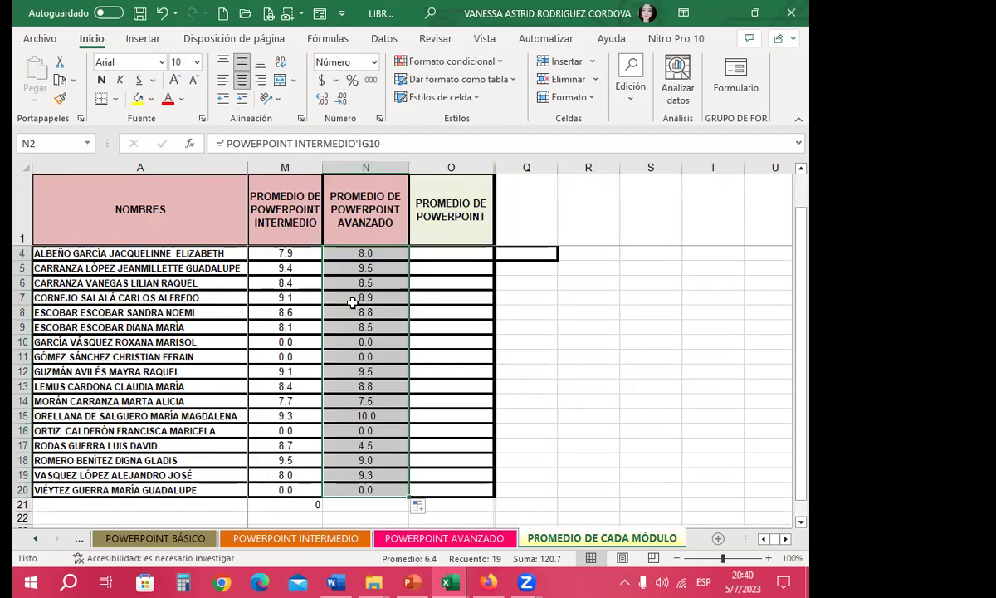
{"action": "scroll", "coordinate": [351, 342], "scroll_direction": "up", "scroll_amount": 1}
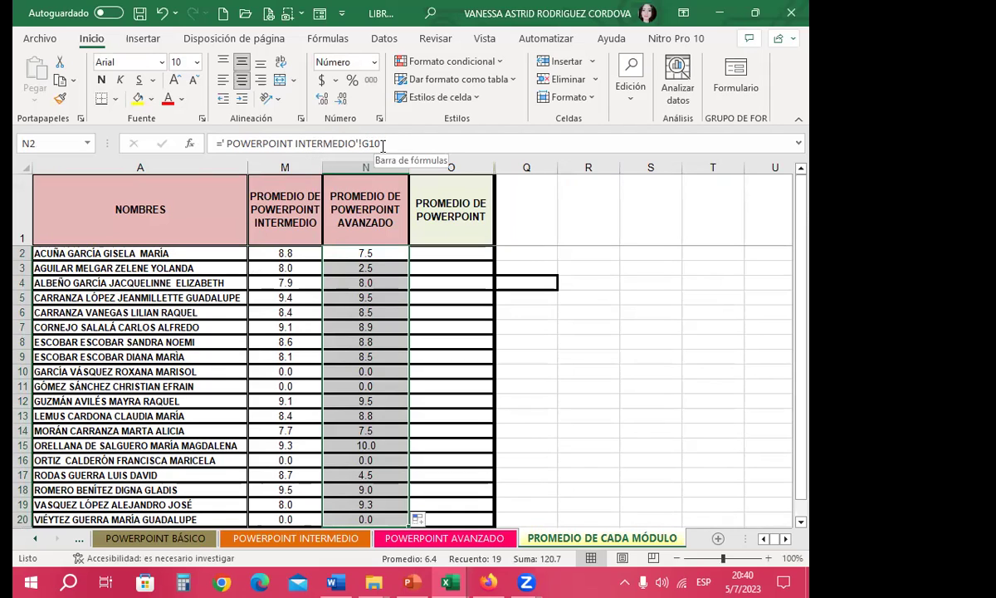
{"action": "left_click", "coordinate": [385, 252]}
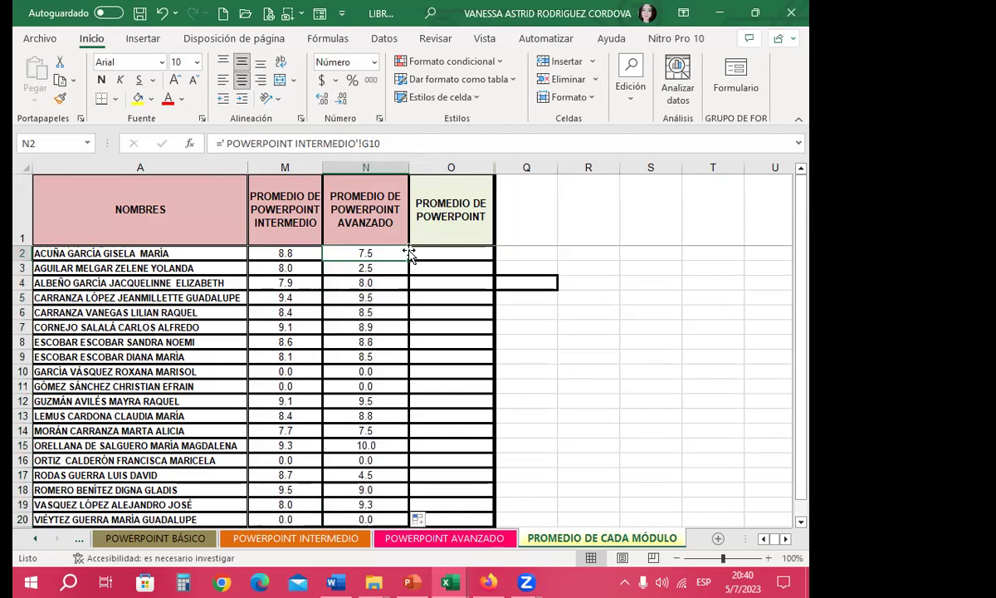
{"action": "left_click", "coordinate": [453, 252]}
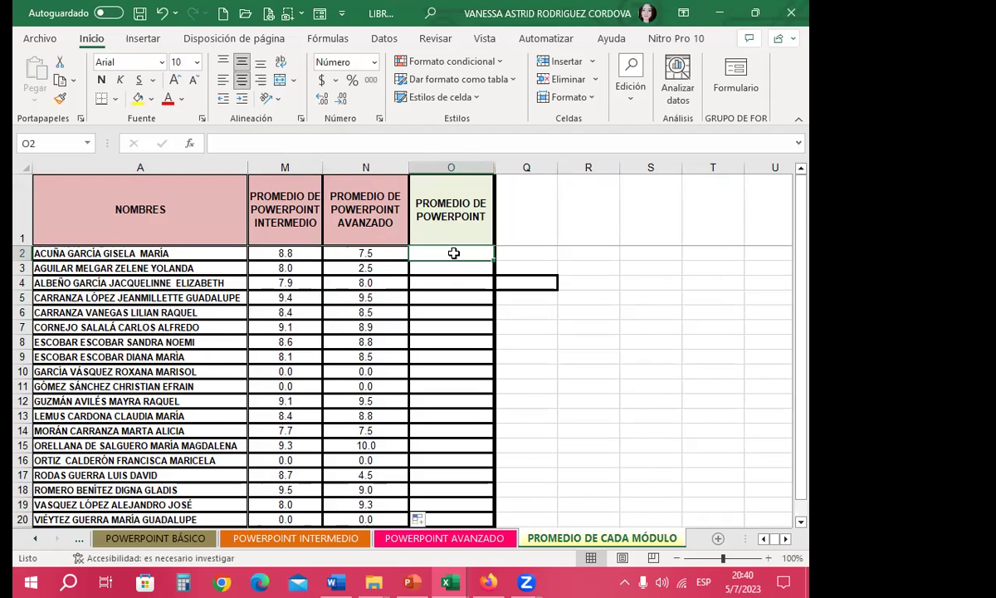
- Link O2 to POWERPOINT AVANZADO G10 and fill it down column O (8.9, 7.0, 7.9…)
{"action": "type", "text": "="}
{"action": "left_click", "coordinate": [419, 537]}
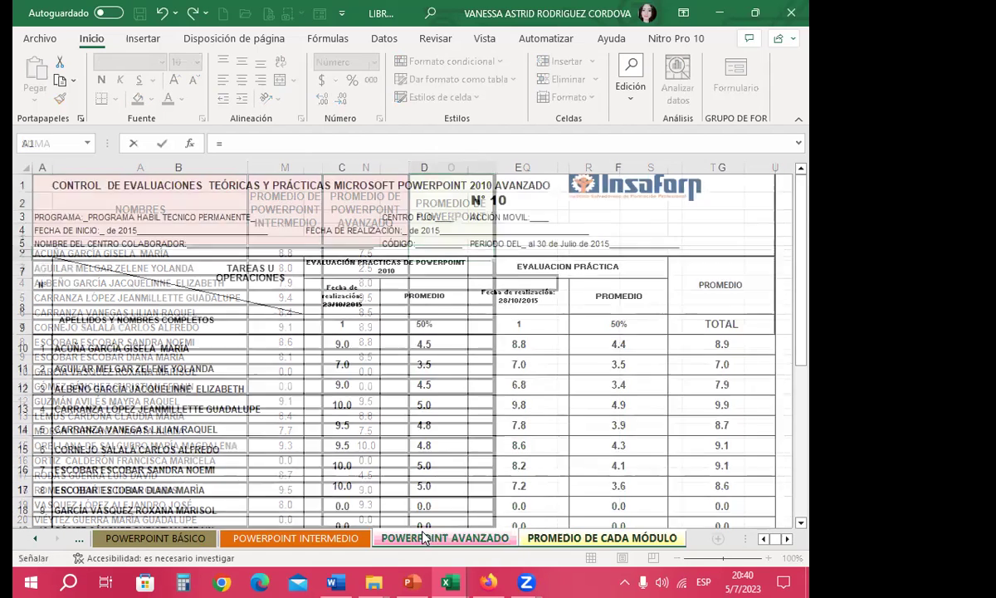
{"action": "left_click", "coordinate": [721, 344]}
{"action": "key", "text": "Return"}
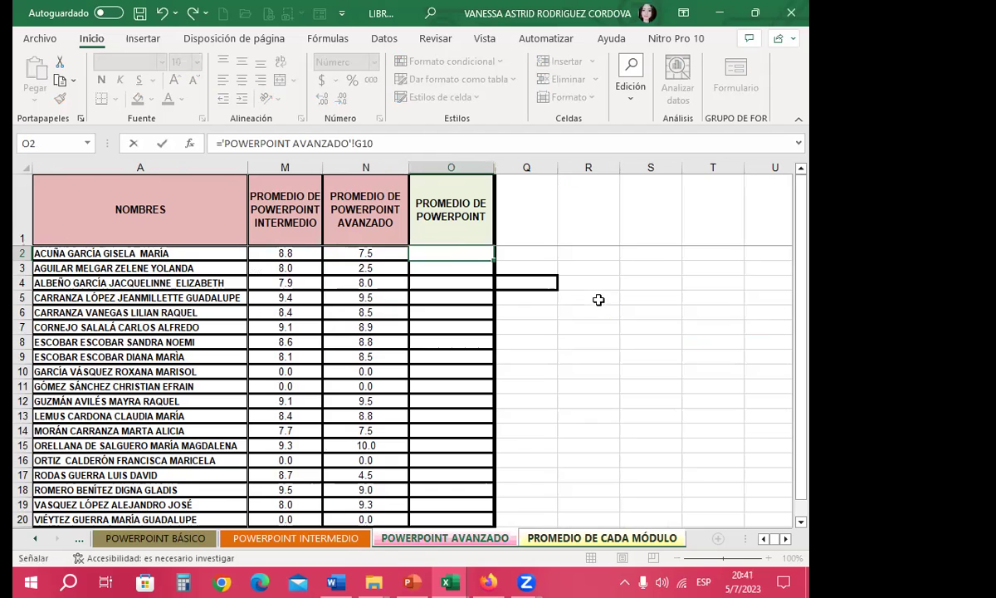
{"action": "left_click", "coordinate": [455, 253]}
{"action": "mouse_move", "coordinate": [494, 260]}
{"action": "left_mouse_down"}
{"action": "mouse_move", "coordinate": [488, 531]}
{"action": "mouse_move", "coordinate": [488, 502]}
{"action": "left_mouse_up"}
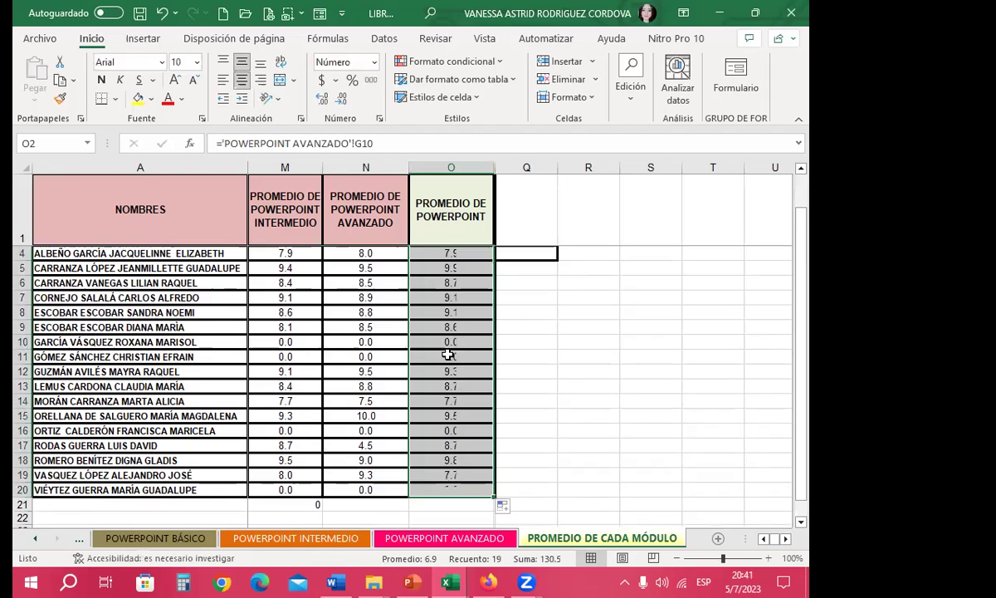
{"action": "scroll", "coordinate": [225, 306], "scroll_direction": "up", "scroll_amount": 1}
- Review student rows across the average columns and check the linked formulas in J4 and N2
{"action": "left_click", "coordinate": [39, 252]}
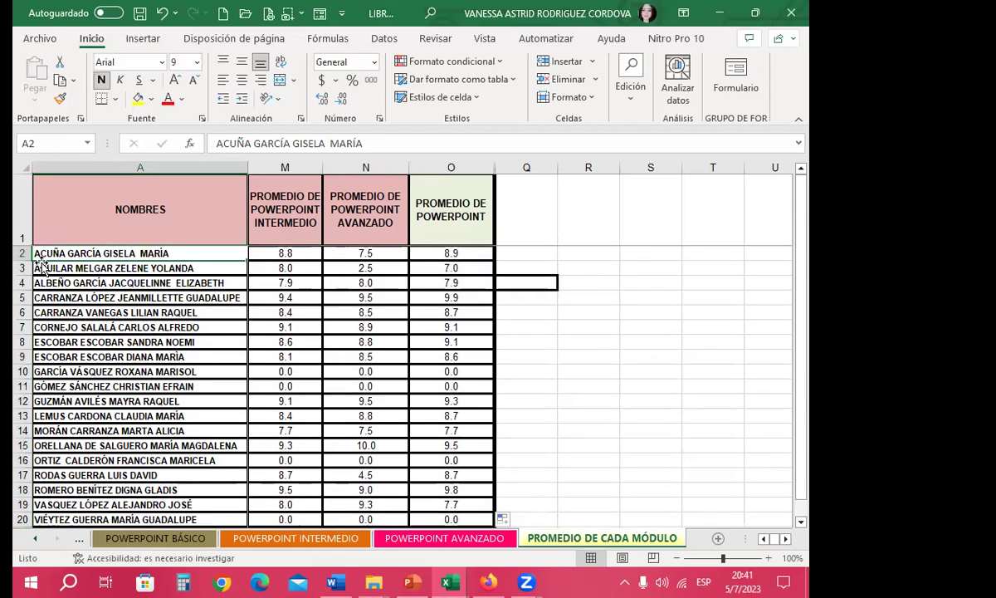
{"action": "left_click", "coordinate": [91, 298]}
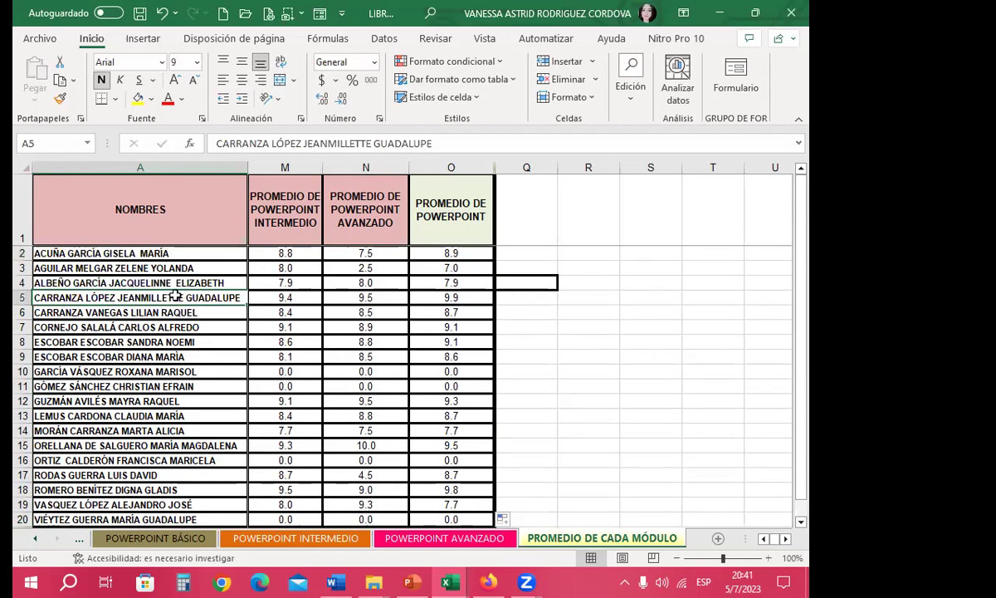
{"action": "left_click", "coordinate": [125, 371]}
{"action": "left_click", "coordinate": [124, 445]}
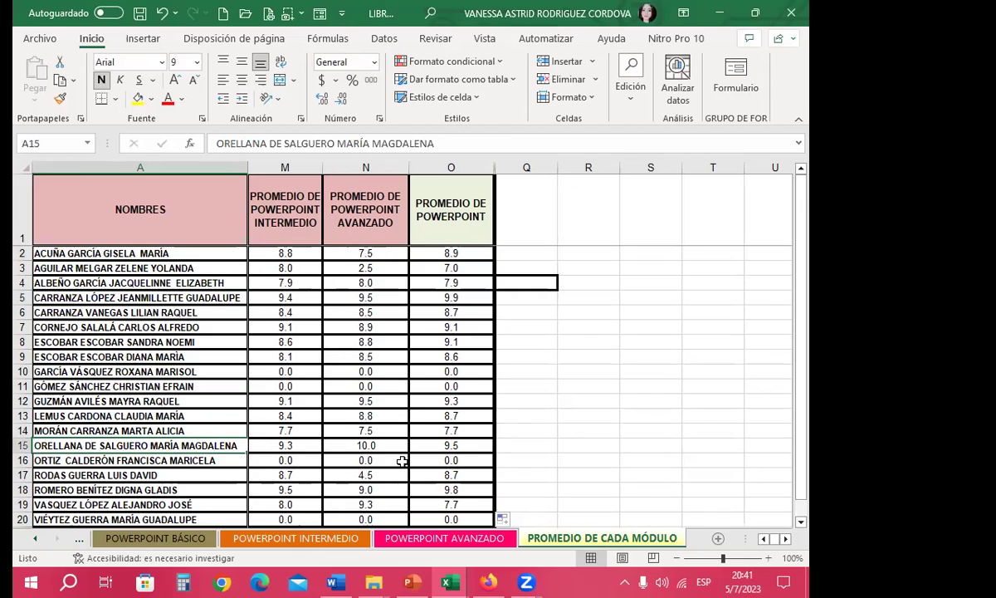
{"action": "left_click", "coordinate": [764, 538]}
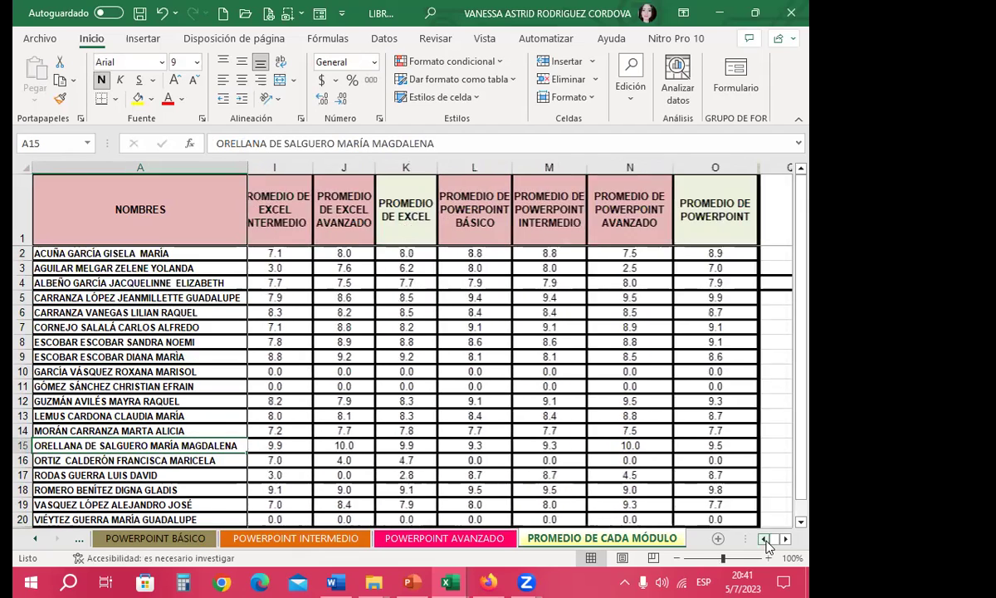
{"action": "left_click", "coordinate": [764, 538]}
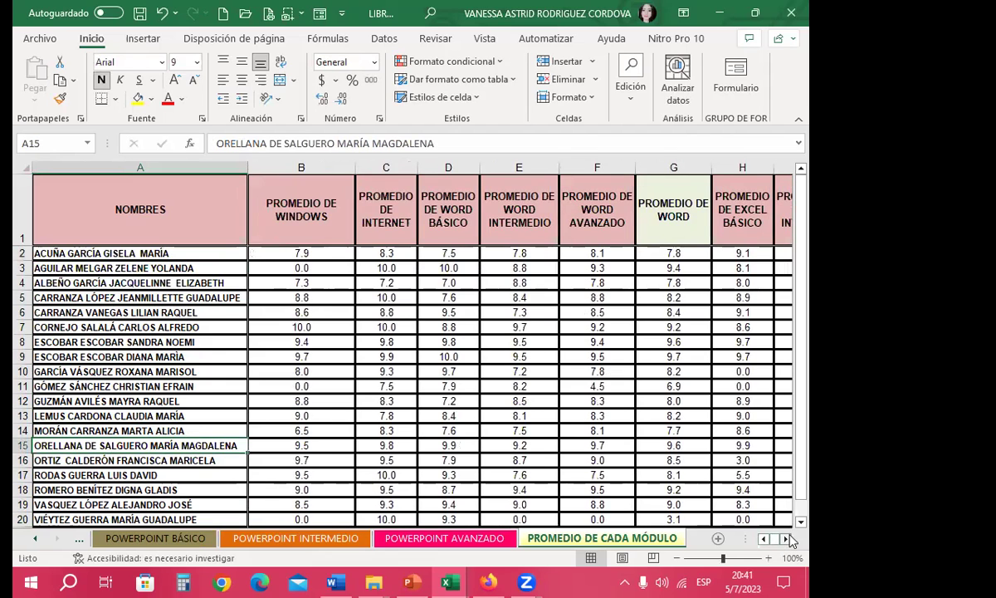
{"action": "left_click", "coordinate": [787, 539]}
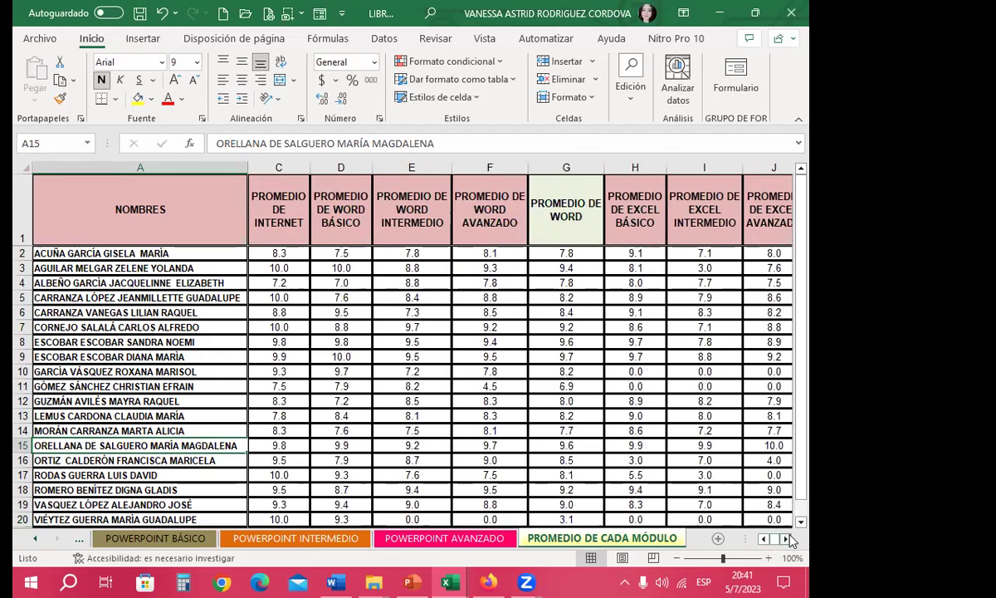
{"action": "left_click", "coordinate": [787, 539]}
{"action": "left_click", "coordinate": [30, 539]}
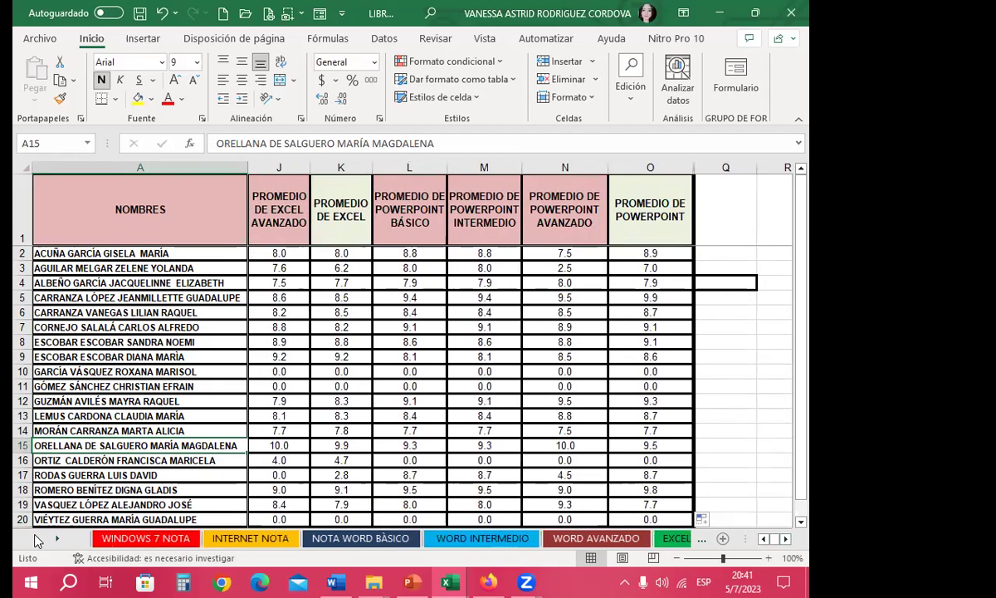
{"action": "left_click", "coordinate": [58, 539]}
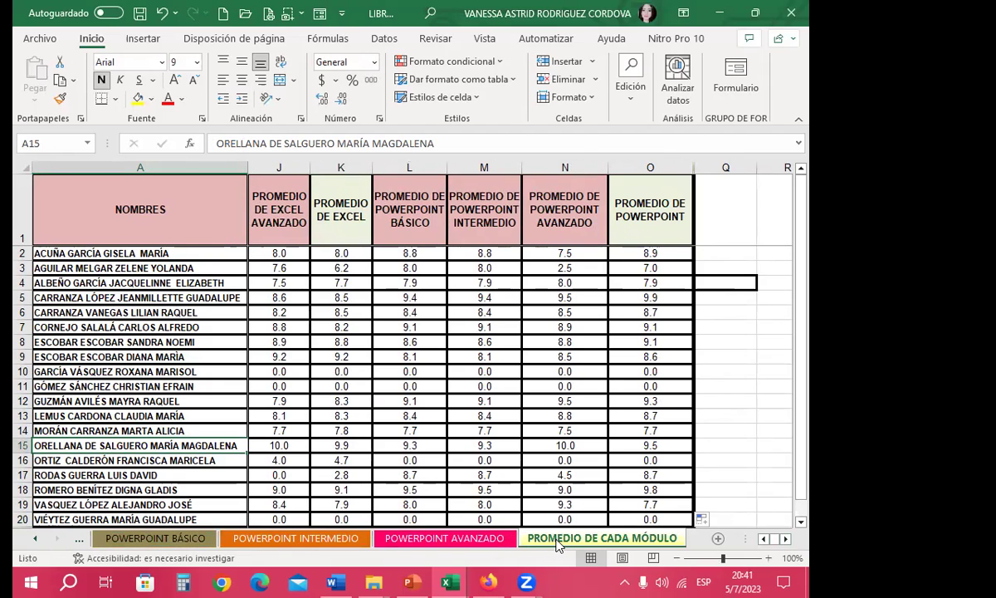
{"action": "left_click", "coordinate": [279, 283]}
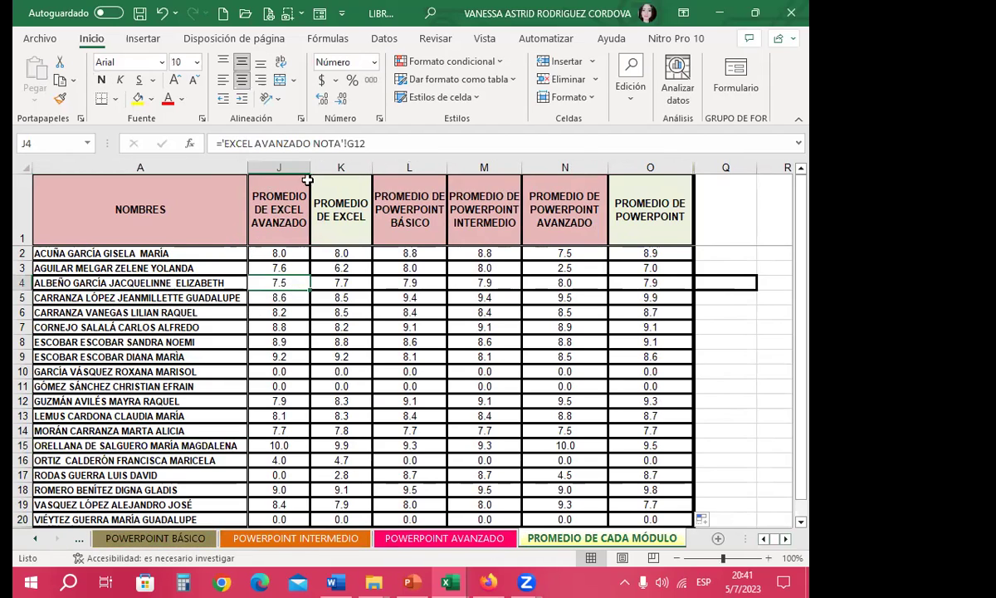
{"action": "left_click", "coordinate": [785, 539]}
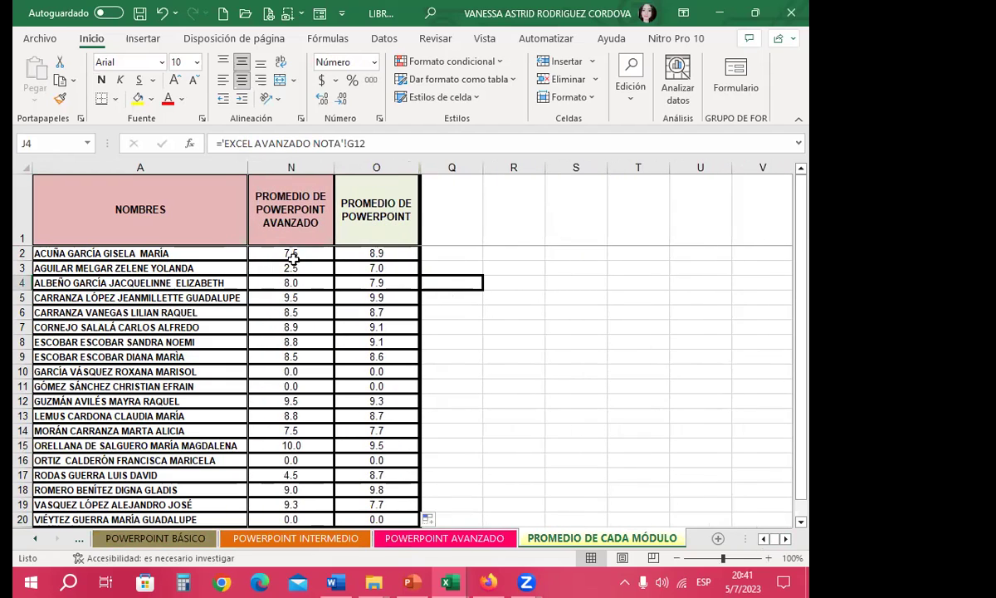
{"action": "left_click", "coordinate": [291, 253]}
- Change the second student's practical grade in E11 on POWERPOINT AVANZADO to 0
{"action": "left_click", "coordinate": [281, 282]}
{"action": "left_click", "coordinate": [432, 538]}
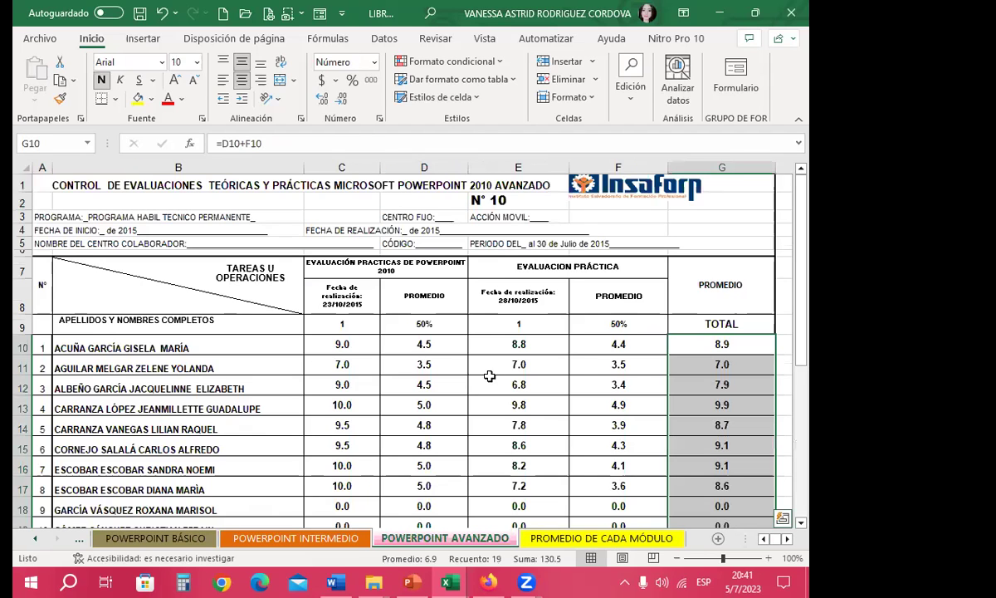
{"action": "left_click", "coordinate": [583, 363]}
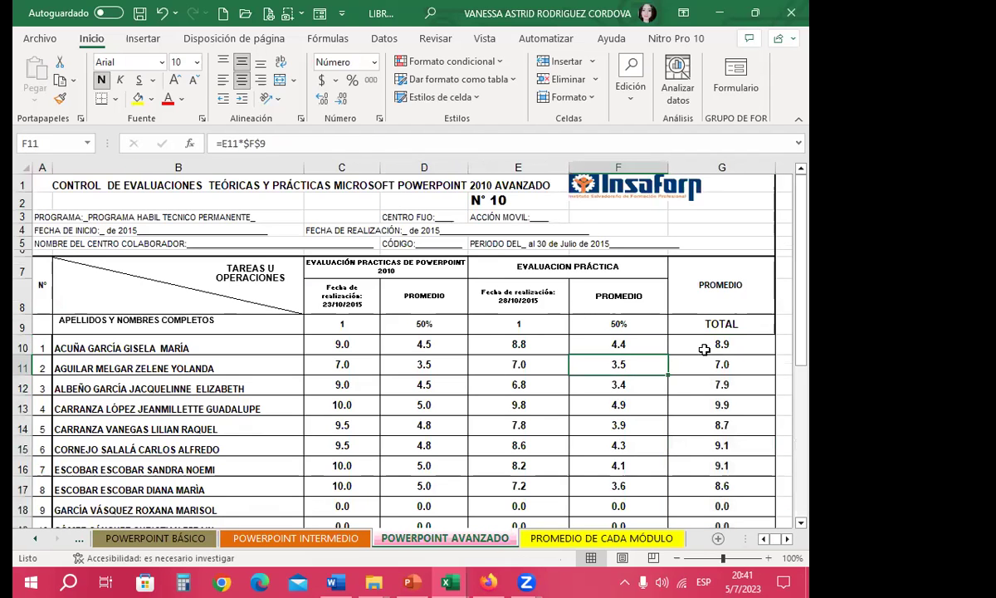
{"action": "left_click", "coordinate": [513, 365]}
{"action": "type", "text": "0"}
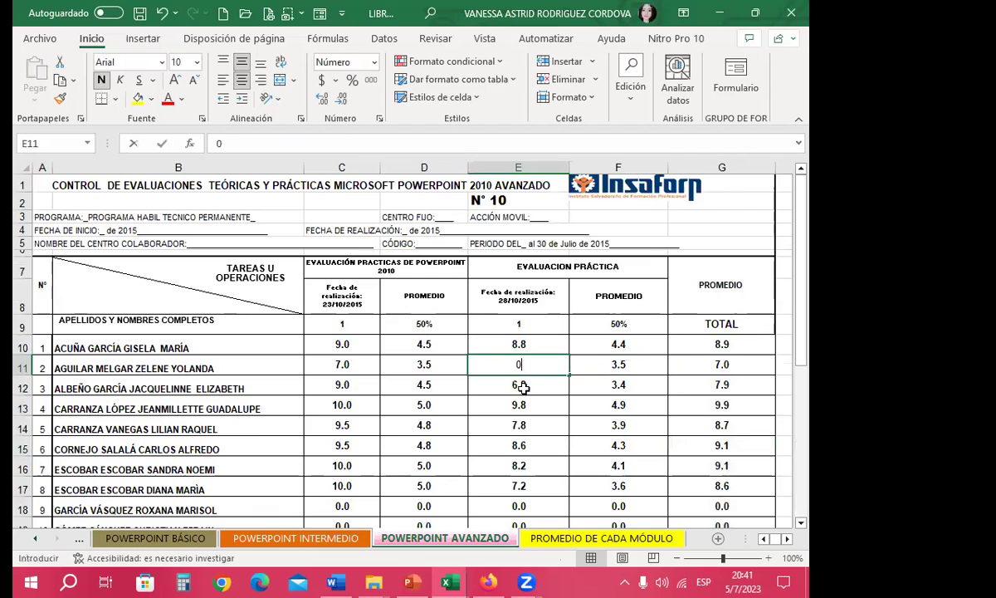
{"action": "left_click", "coordinate": [745, 363]}
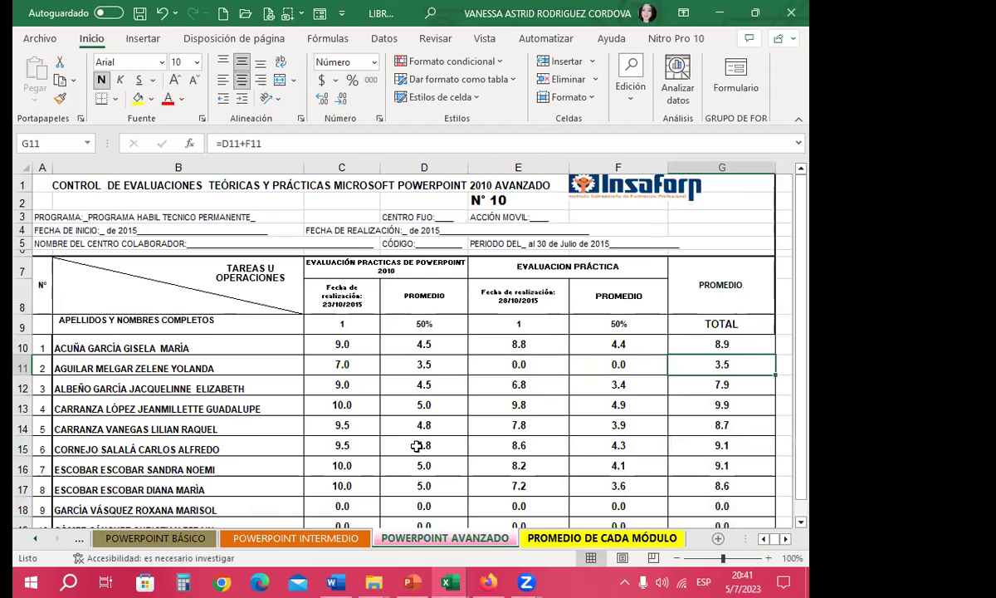
{"action": "key", "text": "ctrl+Page_Down"}
{"action": "key", "text": "Down"}
{"action": "key", "text": "Down"}
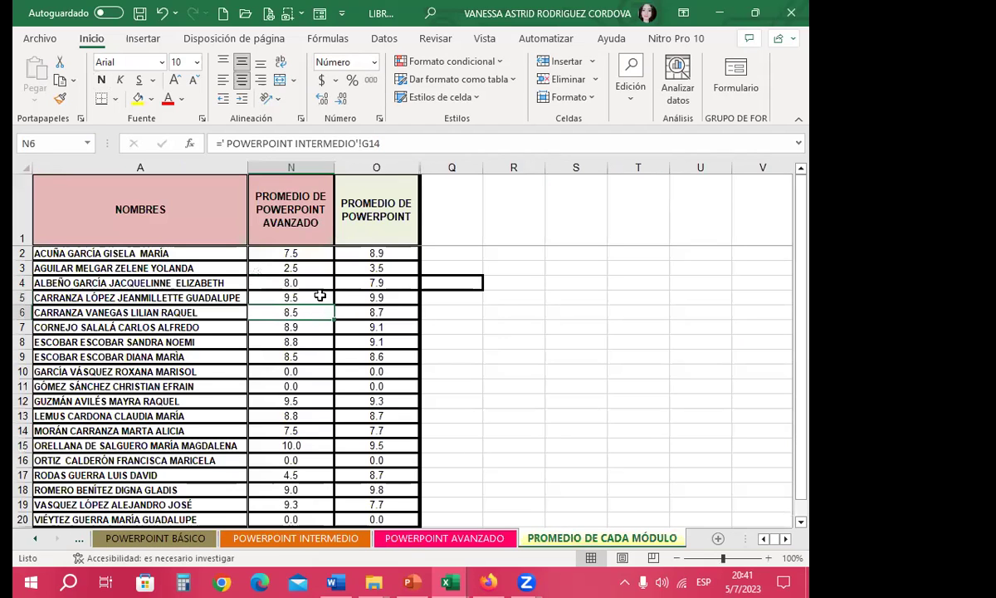
- Check O3's link and copy the O2 formula down to row 20
{"action": "left_click", "coordinate": [349, 268]}
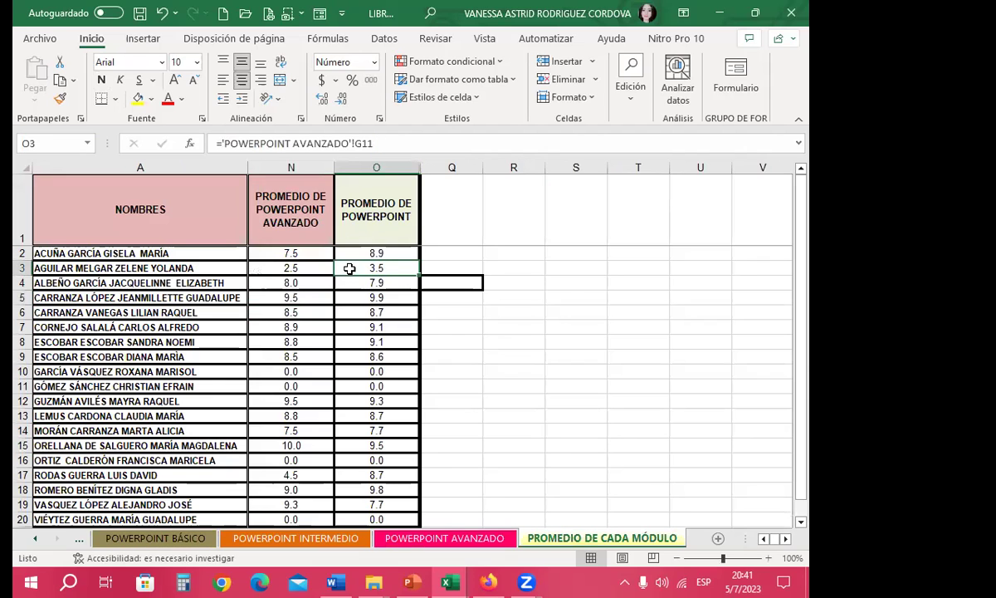
{"action": "key", "text": "ctrl+Page_Up"}
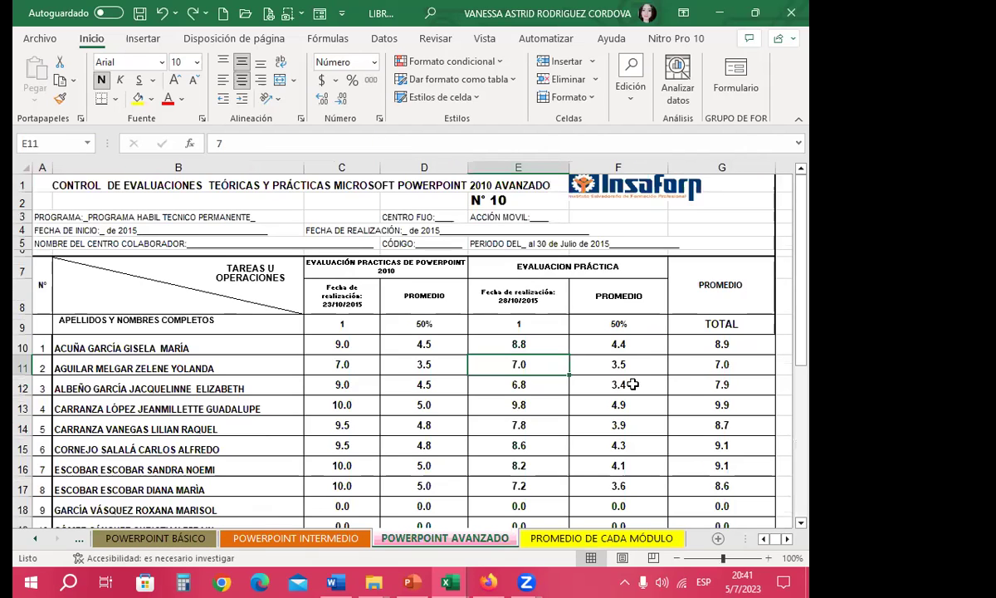
{"action": "key", "text": "ctrl+Page_Down"}
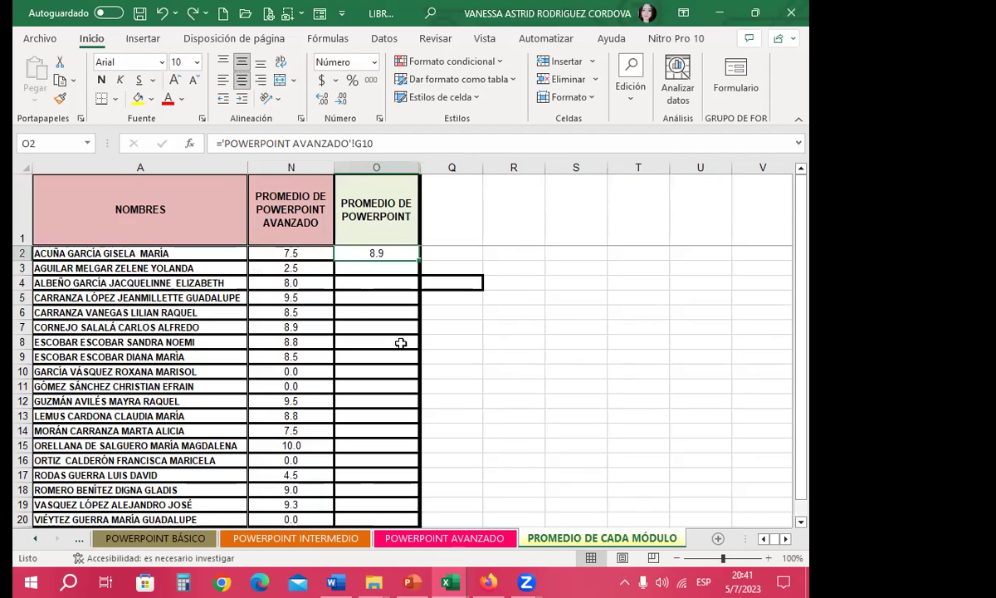
{"action": "double_click", "coordinate": [420, 259]}
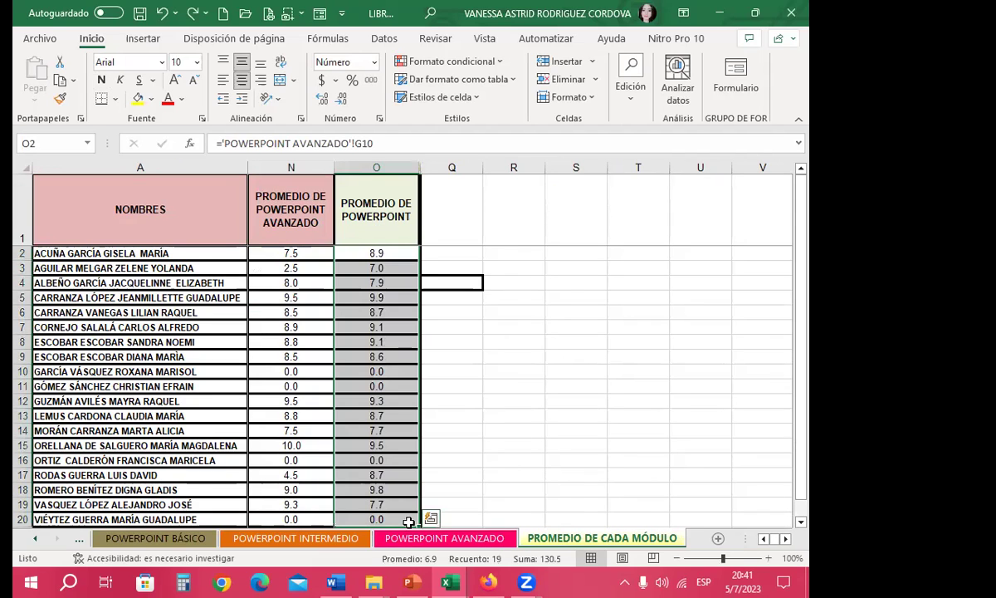
- Compare the POWERPOINT AVANZADO G11 total with the linked formulas in O6 and column N
{"action": "left_click", "coordinate": [445, 538]}
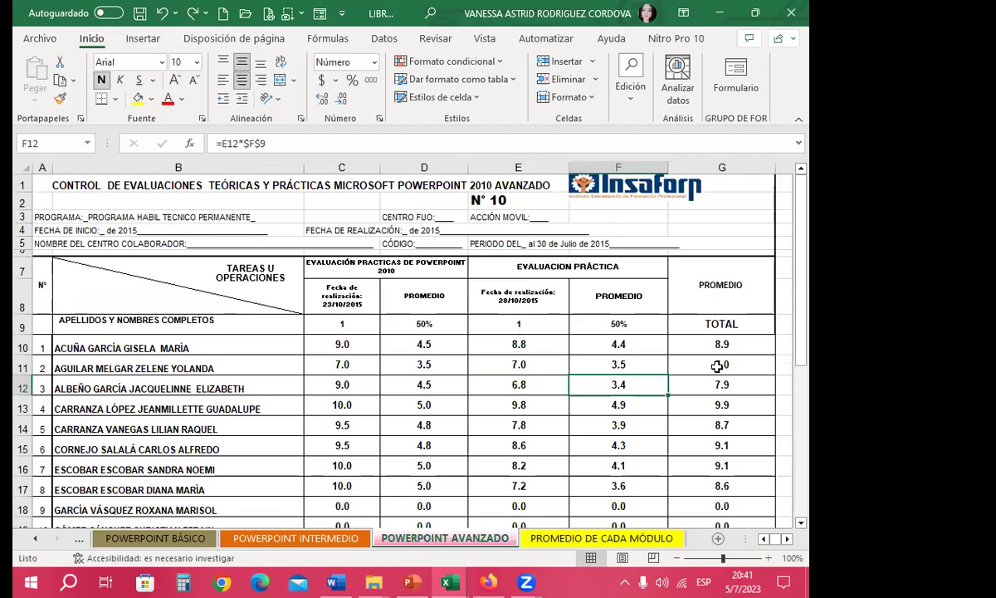
{"action": "left_click", "coordinate": [674, 362]}
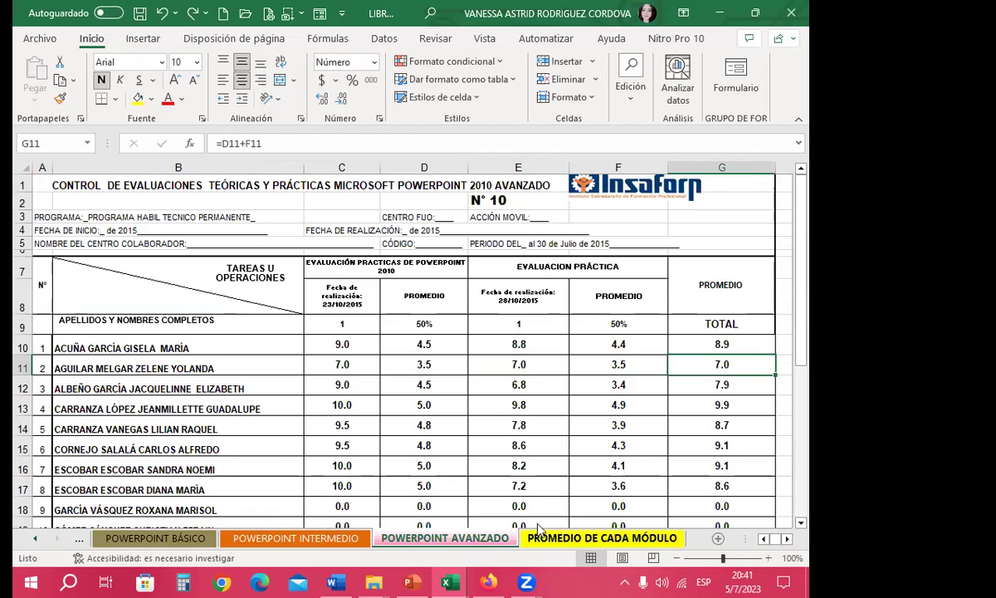
{"action": "left_click", "coordinate": [564, 540]}
{"action": "left_click", "coordinate": [389, 251]}
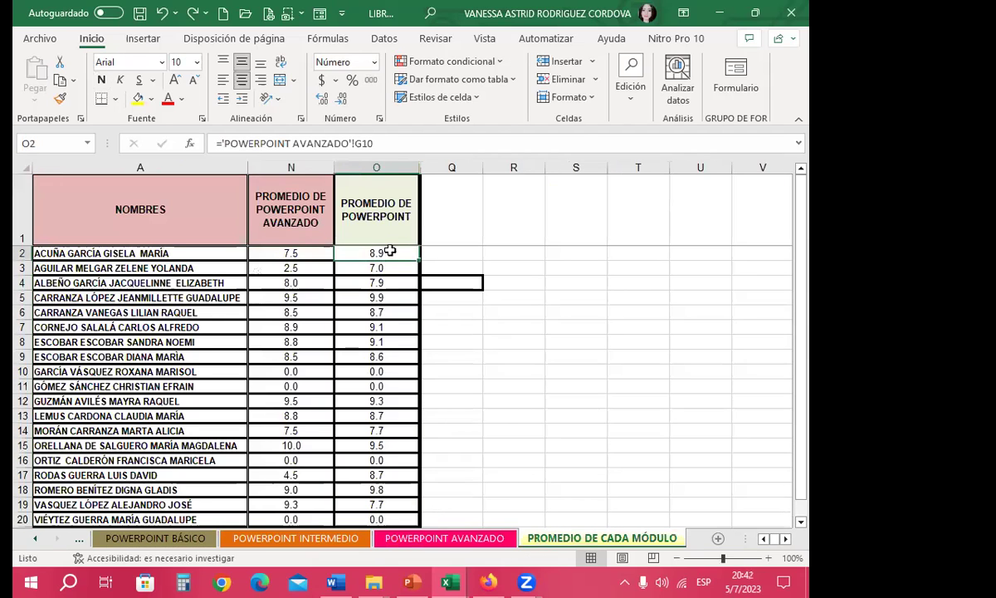
{"action": "left_click", "coordinate": [405, 310]}
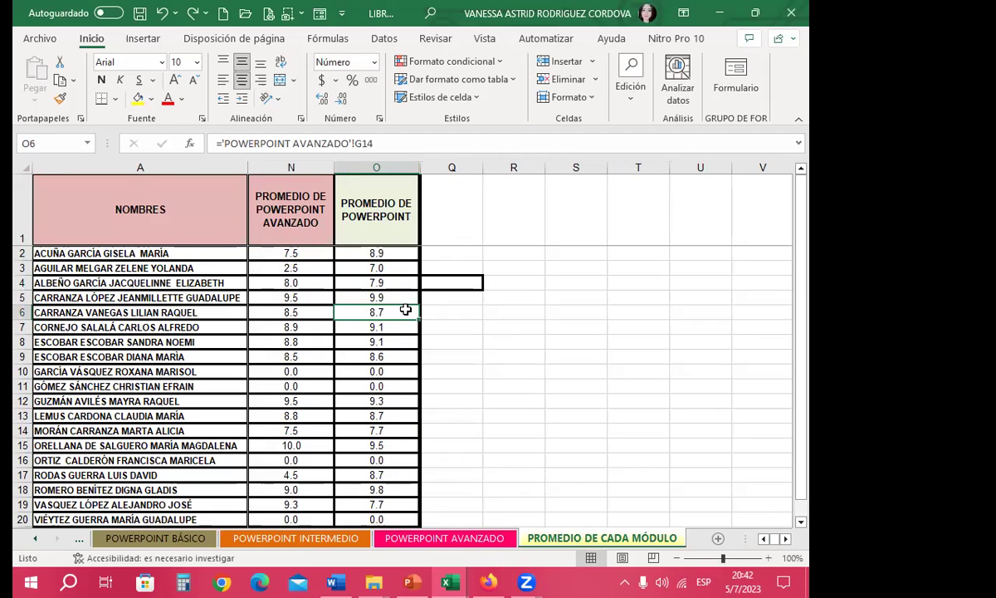
{"action": "left_click", "coordinate": [312, 312]}
{"action": "left_click", "coordinate": [303, 283]}
{"action": "left_click", "coordinate": [300, 253]}
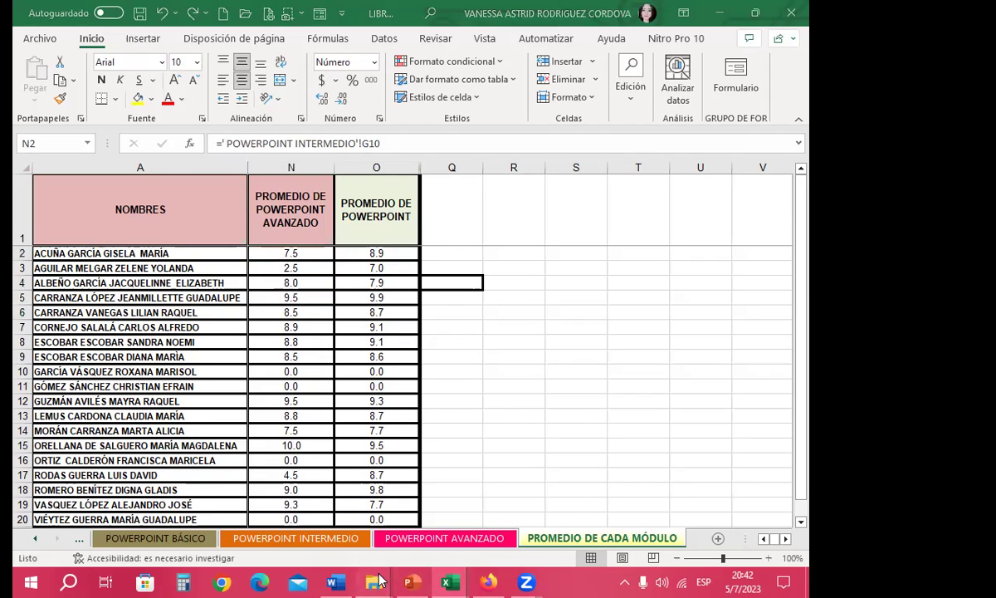
- In File Explorer, go from EJERCICIO DE VINCULO up to SESIÓN 12 SEMANA 3 and open the EJERCICIOS INDICE workbook
{"action": "mouse_move", "coordinate": [378, 580]}
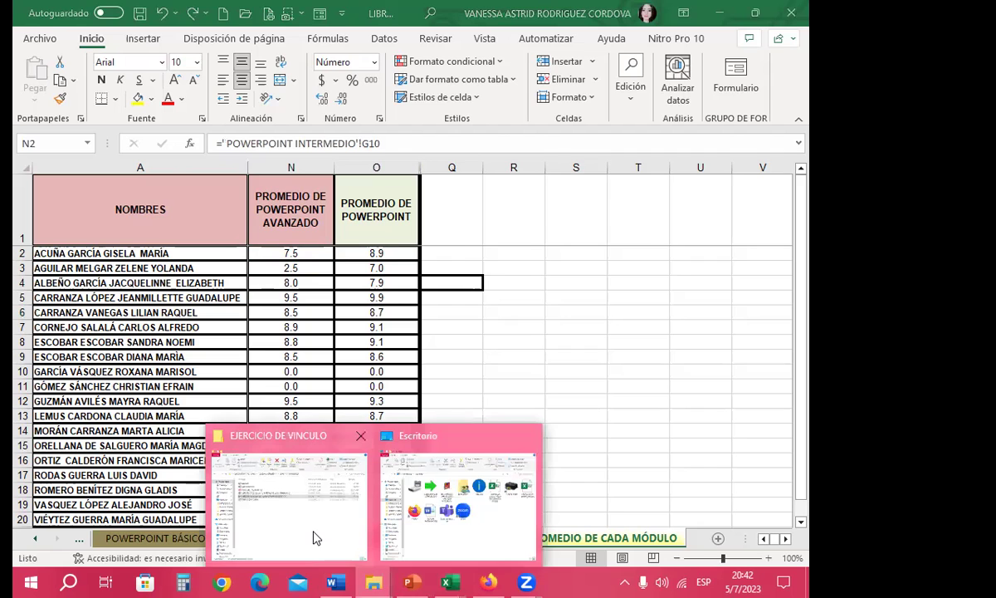
{"action": "left_click", "coordinate": [282, 489]}
{"action": "left_click", "coordinate": [84, 123]}
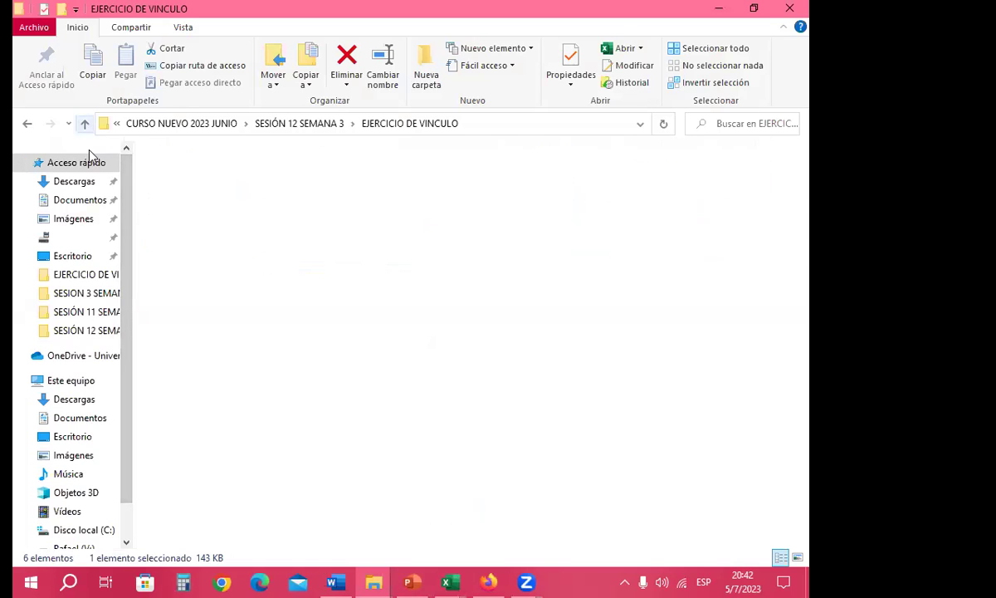
{"action": "double_click", "coordinate": [203, 176]}
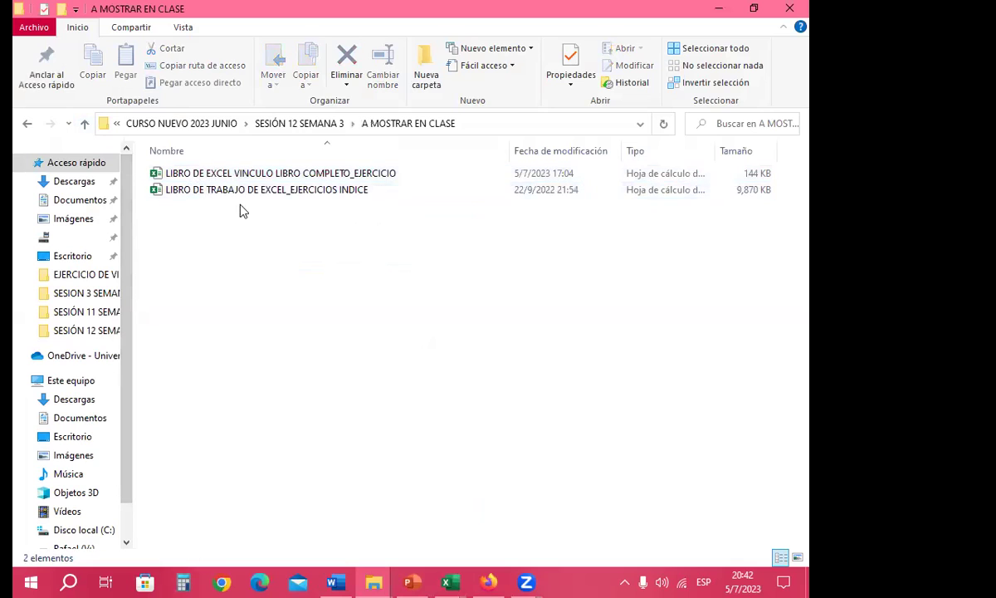
{"action": "double_click", "coordinate": [245, 196]}
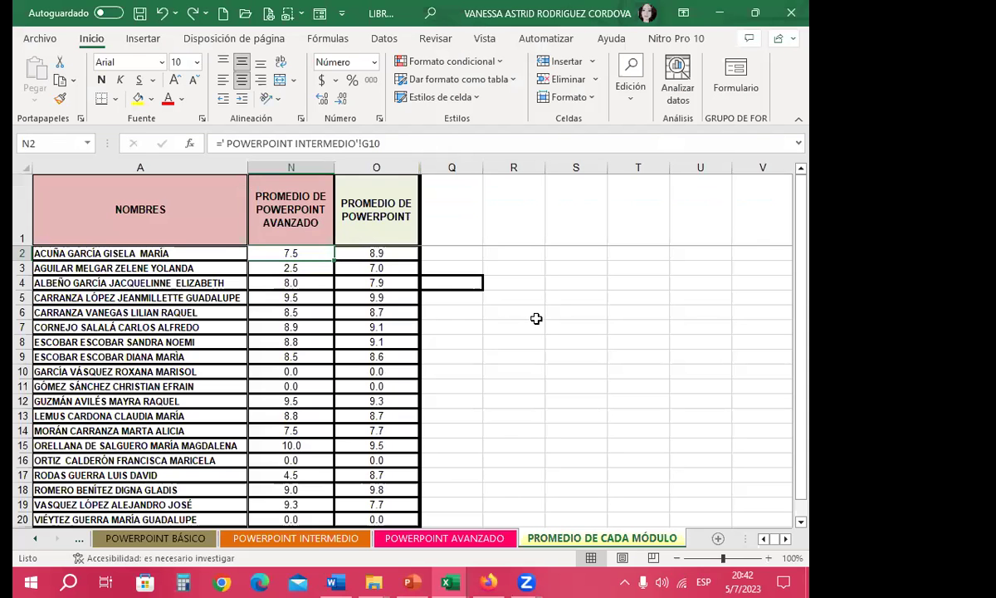
{"action": "left_click", "coordinate": [536, 319]}
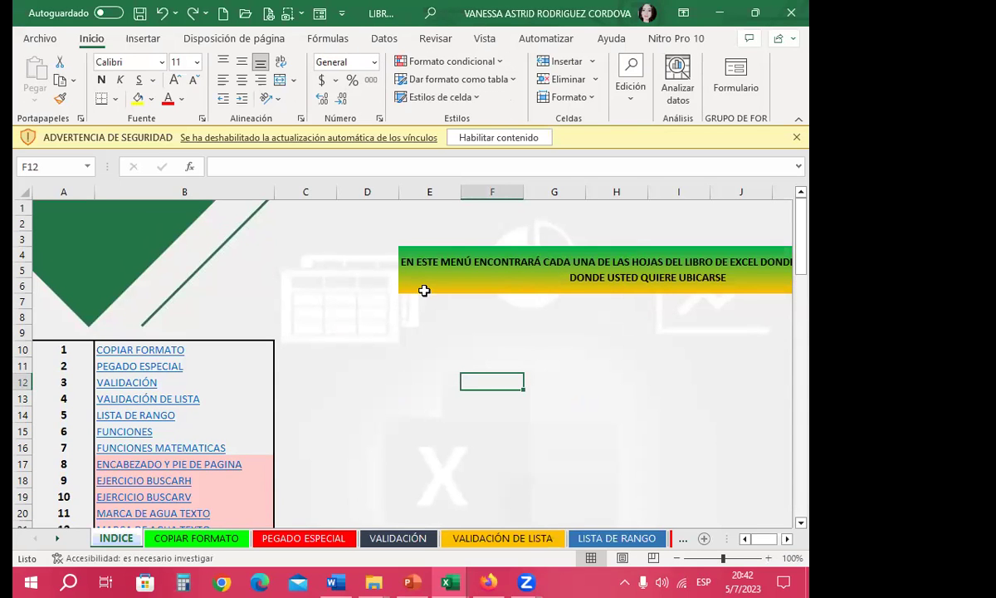
- Enable the workbook's content and dismiss the DDE and link-update warnings
{"action": "left_click", "coordinate": [498, 137]}
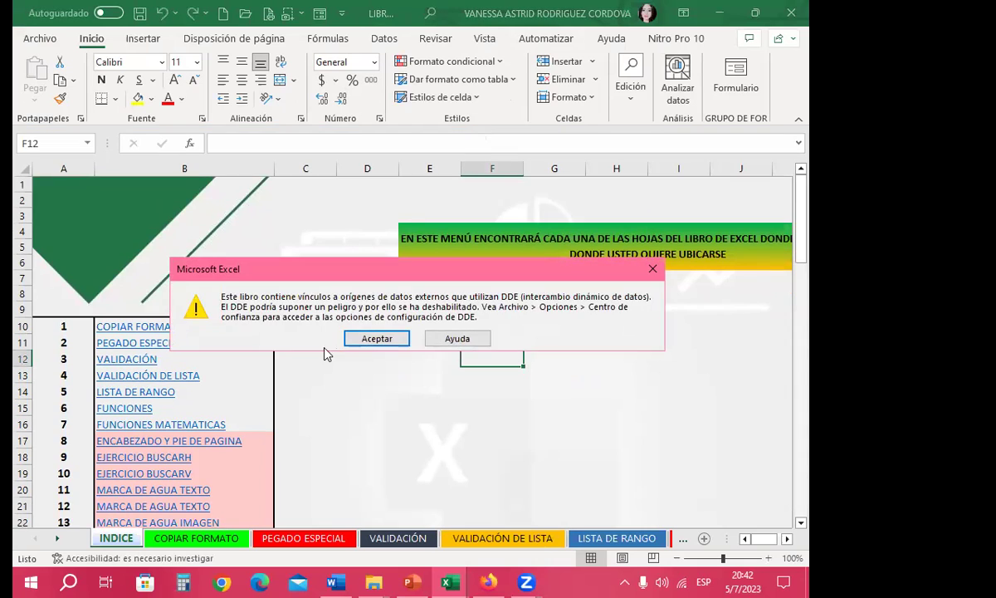
{"action": "left_click", "coordinate": [375, 337]}
{"action": "left_click", "coordinate": [378, 338]}
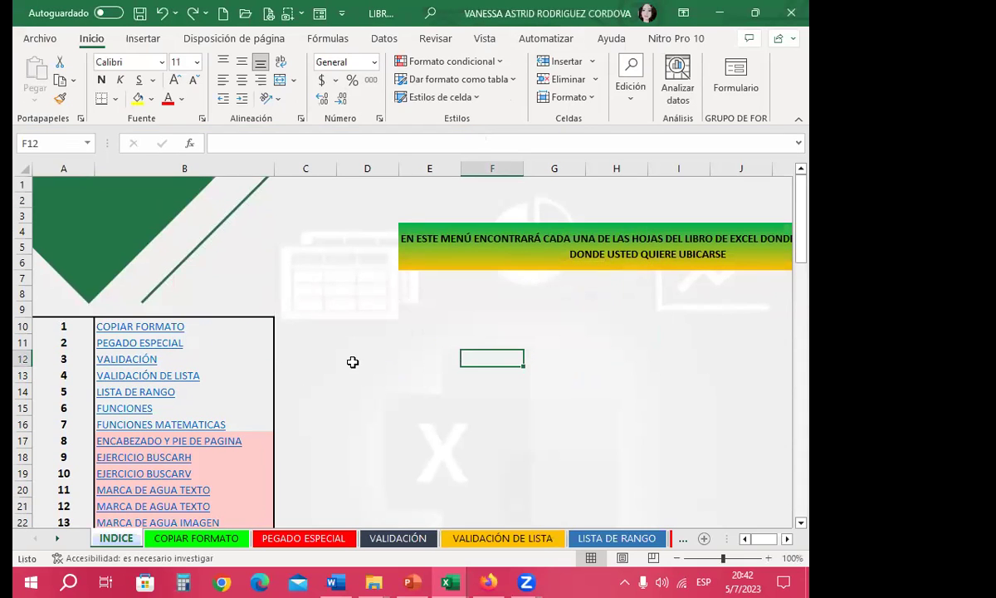
{"action": "left_click", "coordinate": [352, 358]}
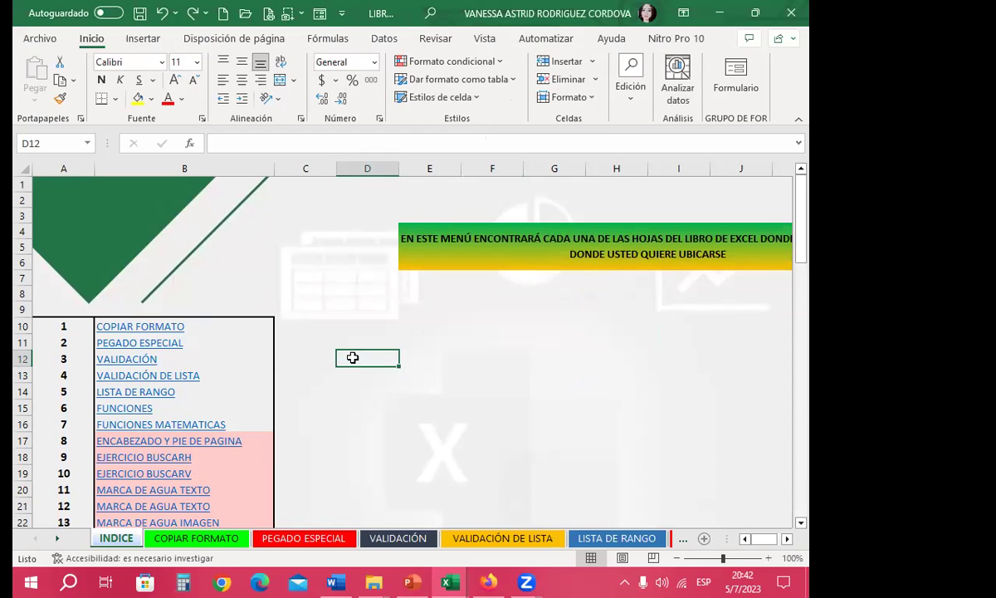
- Browse the Activar list of all sheets, close it, and scroll through the INDICE menu
{"action": "right_click", "coordinate": [56, 538]}
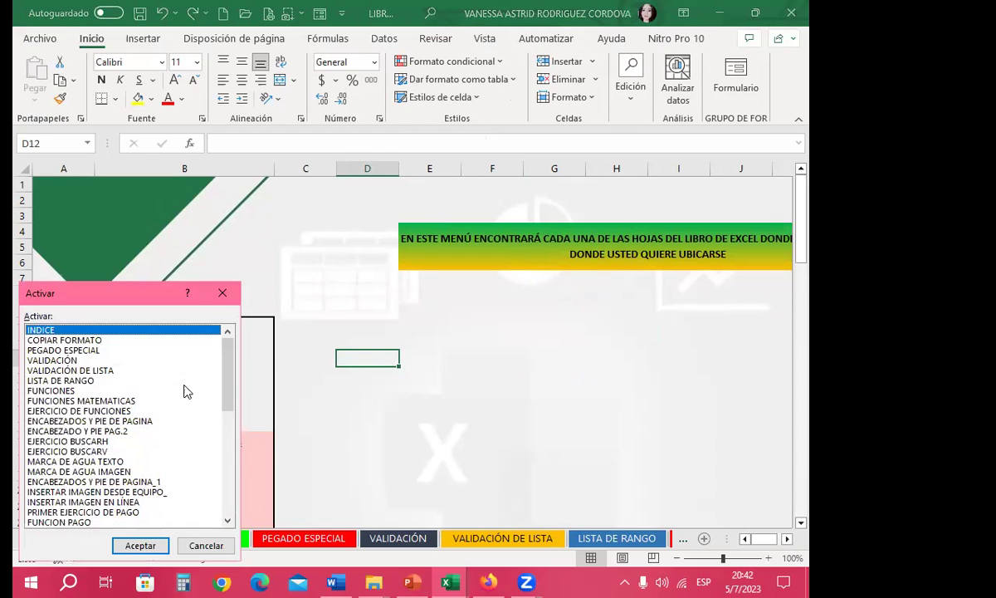
{"action": "mouse_move", "coordinate": [226, 365]}
{"action": "left_mouse_down"}
{"action": "mouse_move", "coordinate": [227, 462]}
{"action": "mouse_move", "coordinate": [236, 465]}
{"action": "mouse_move", "coordinate": [224, 504]}
{"action": "left_mouse_up"}
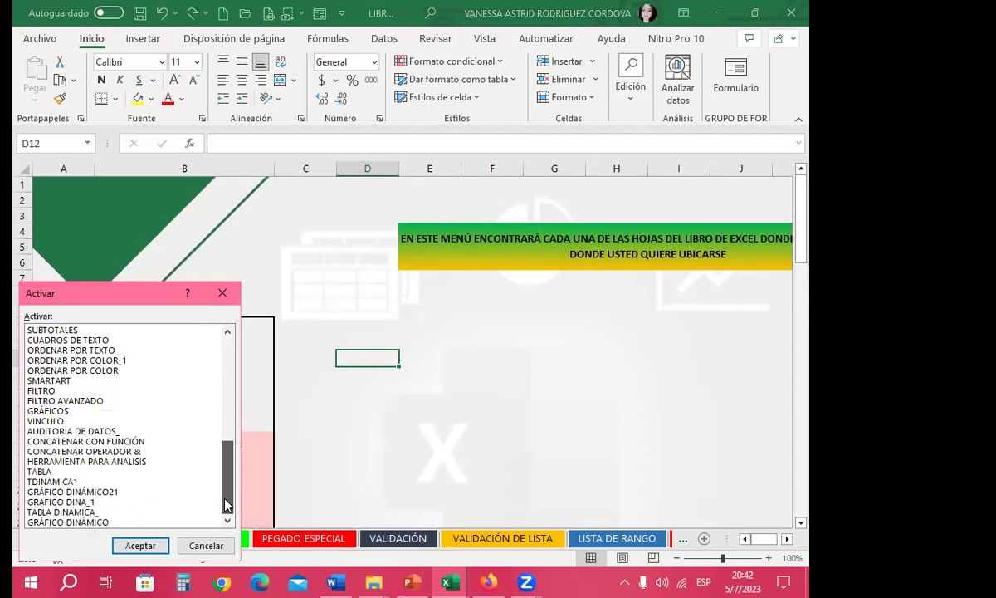
{"action": "left_click_drag", "start_coordinate": [226, 504], "coordinate": [238, 357]}
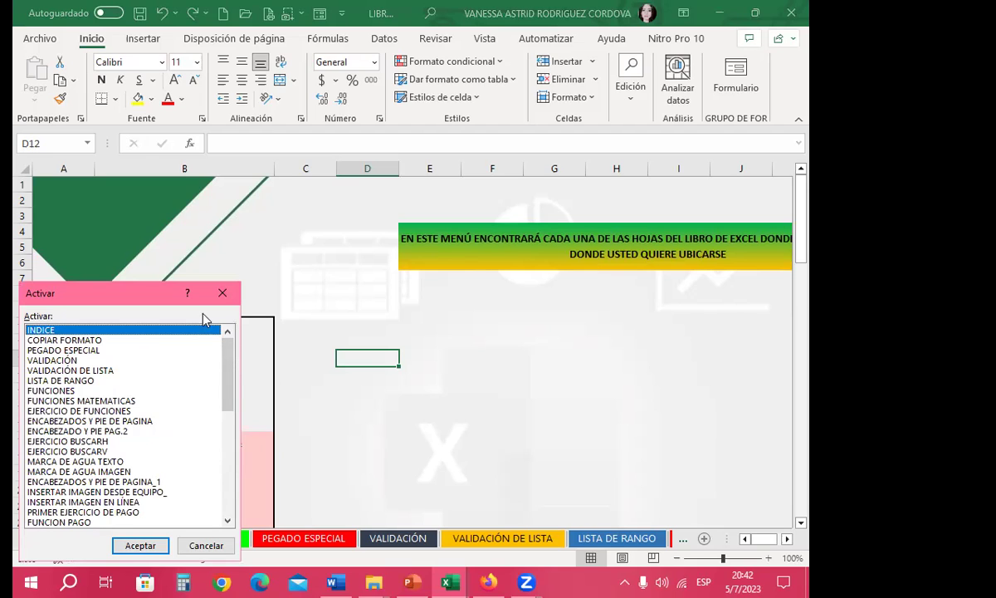
{"action": "left_click", "coordinate": [223, 293]}
{"action": "scroll", "coordinate": [267, 417], "scroll_direction": "down", "scroll_amount": 3}
{"action": "scroll", "coordinate": [267, 417], "scroll_direction": "down", "scroll_amount": 1}
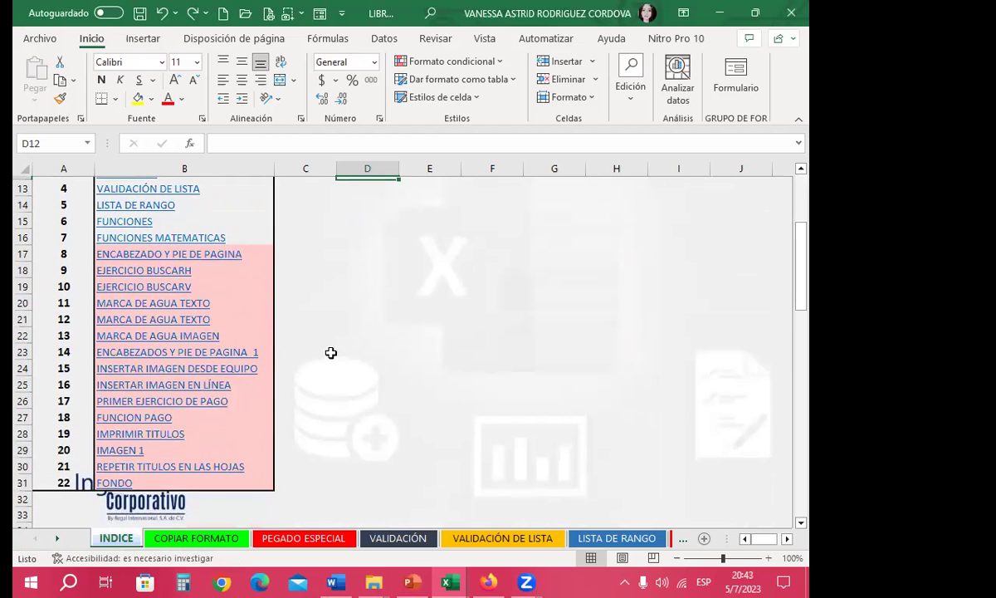
{"action": "scroll", "coordinate": [307, 407], "scroll_direction": "down", "scroll_amount": 4}
{"action": "scroll", "coordinate": [149, 396], "scroll_direction": "down", "scroll_amount": 4}
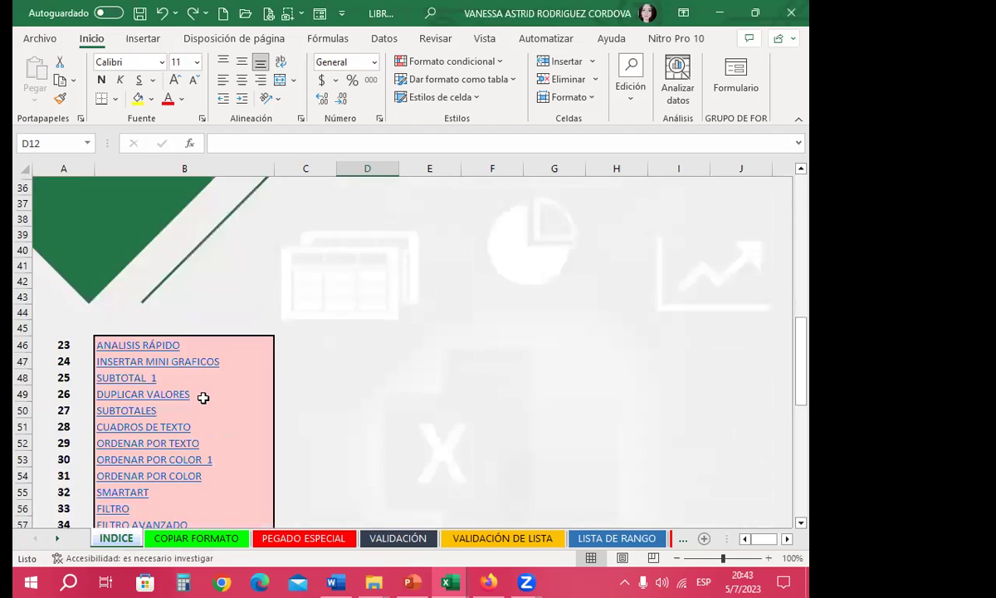
{"action": "scroll", "coordinate": [203, 396], "scroll_direction": "down", "scroll_amount": 3}
{"action": "scroll", "coordinate": [431, 461], "scroll_direction": "down", "scroll_amount": 2}
{"action": "scroll", "coordinate": [429, 436], "scroll_direction": "down", "scroll_amount": 3}
{"action": "scroll", "coordinate": [436, 440], "scroll_direction": "up", "scroll_amount": 3}
{"action": "scroll", "coordinate": [417, 440], "scroll_direction": "up", "scroll_amount": 9}
{"action": "scroll", "coordinate": [417, 440], "scroll_direction": "up", "scroll_amount": 8}
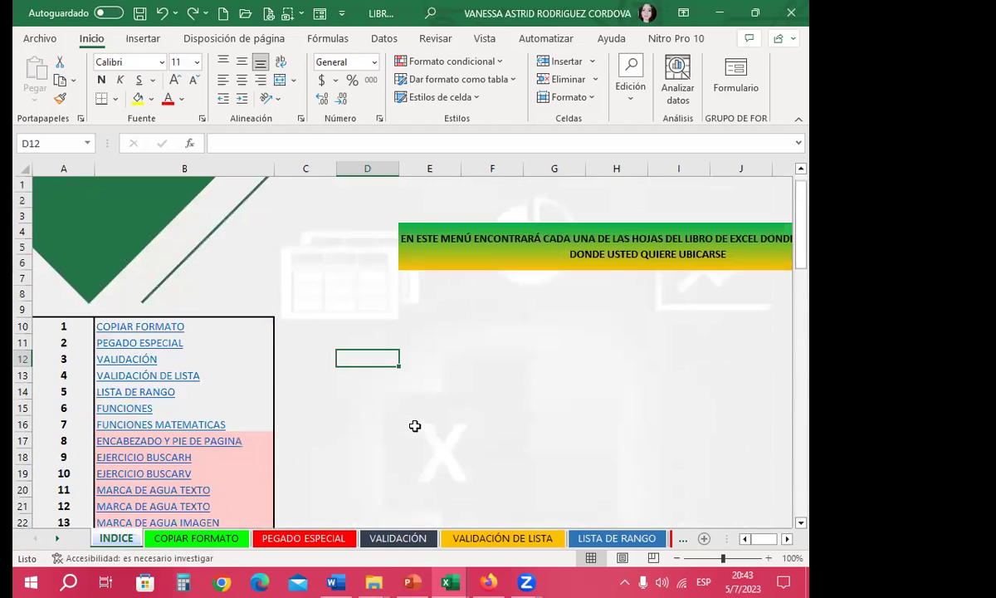
{"action": "left_click", "coordinate": [556, 394]}
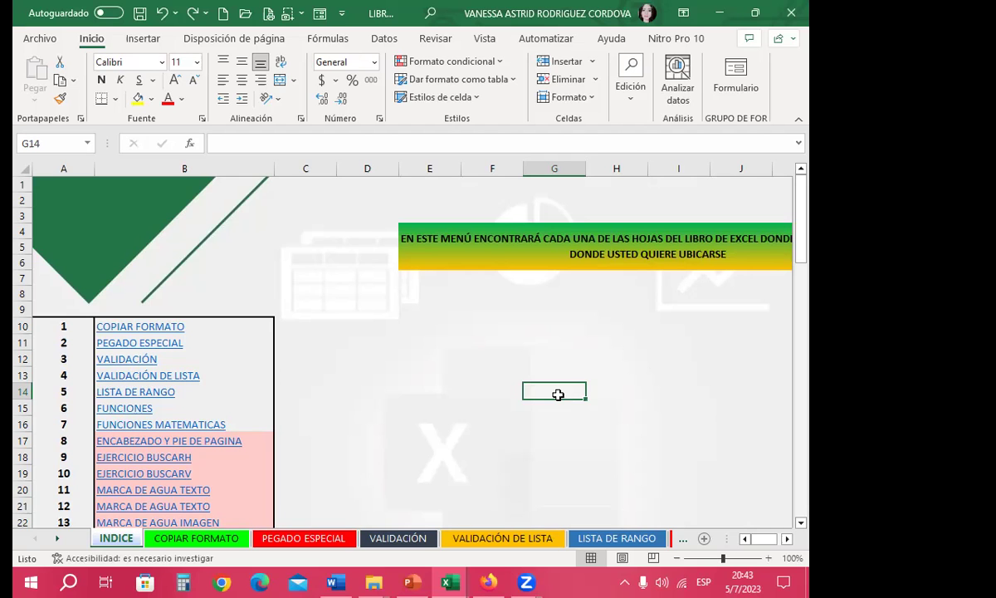
- Follow the index link to ENCABEZADO Y PIE DE PAGINA and return via REGRESAR AL INDICE
{"action": "scroll", "coordinate": [199, 457], "scroll_direction": "down", "scroll_amount": 1}
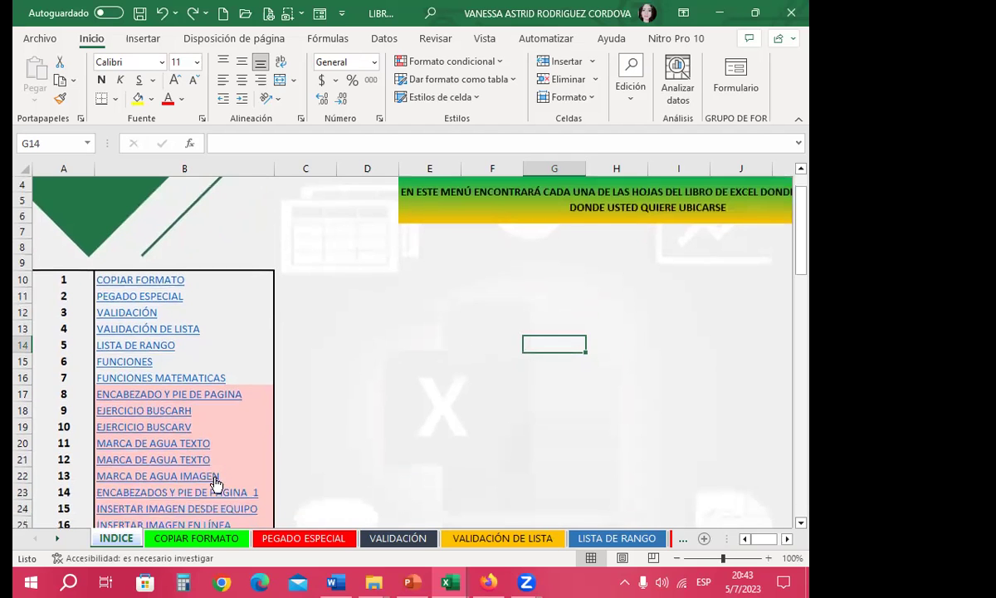
{"action": "left_click", "coordinate": [184, 399]}
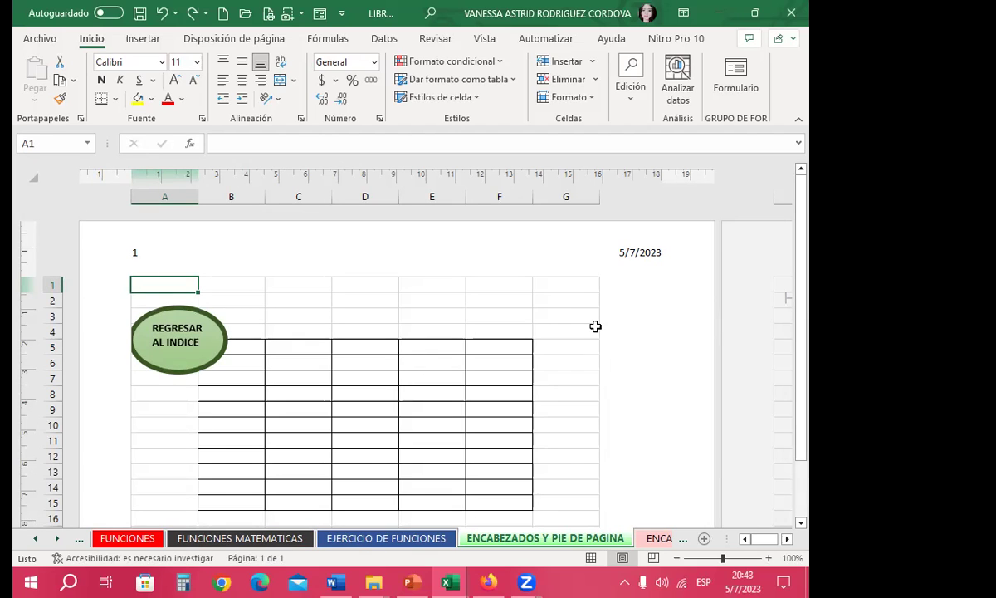
{"action": "left_click", "coordinate": [38, 537]}
{"action": "left_click", "coordinate": [38, 537]}
{"action": "left_click", "coordinate": [37, 540]}
{"action": "left_click", "coordinate": [38, 541]}
{"action": "left_click", "coordinate": [37, 541]}
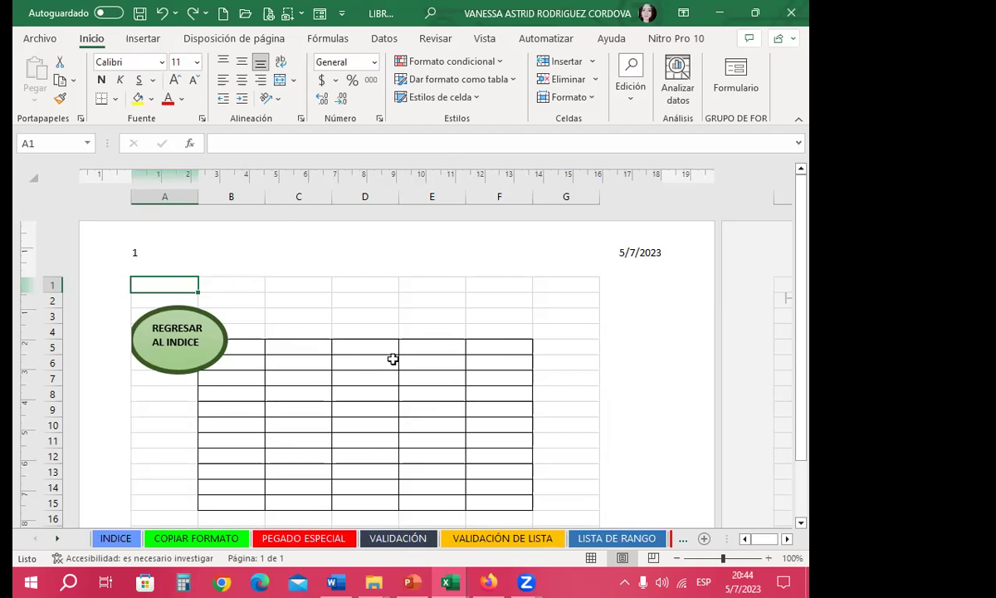
{"action": "scroll", "coordinate": [364, 420], "scroll_direction": "down", "scroll_amount": 5}
{"action": "scroll", "coordinate": [363, 420], "scroll_direction": "down", "scroll_amount": 10}
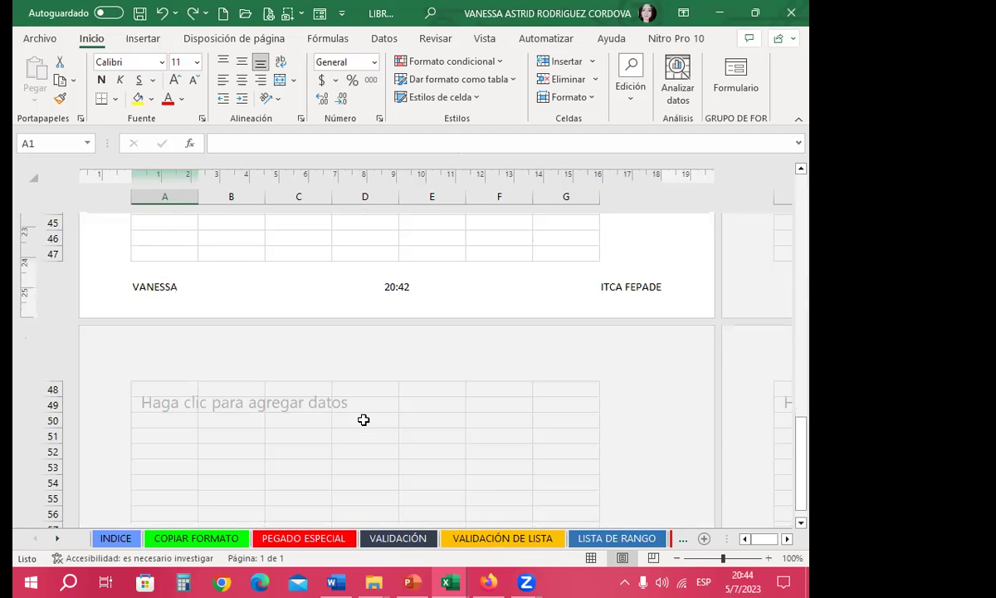
{"action": "scroll", "coordinate": [364, 420], "scroll_direction": "up", "scroll_amount": 4}
{"action": "scroll", "coordinate": [364, 415], "scroll_direction": "up", "scroll_amount": 9}
{"action": "scroll", "coordinate": [363, 415], "scroll_direction": "up", "scroll_amount": 3}
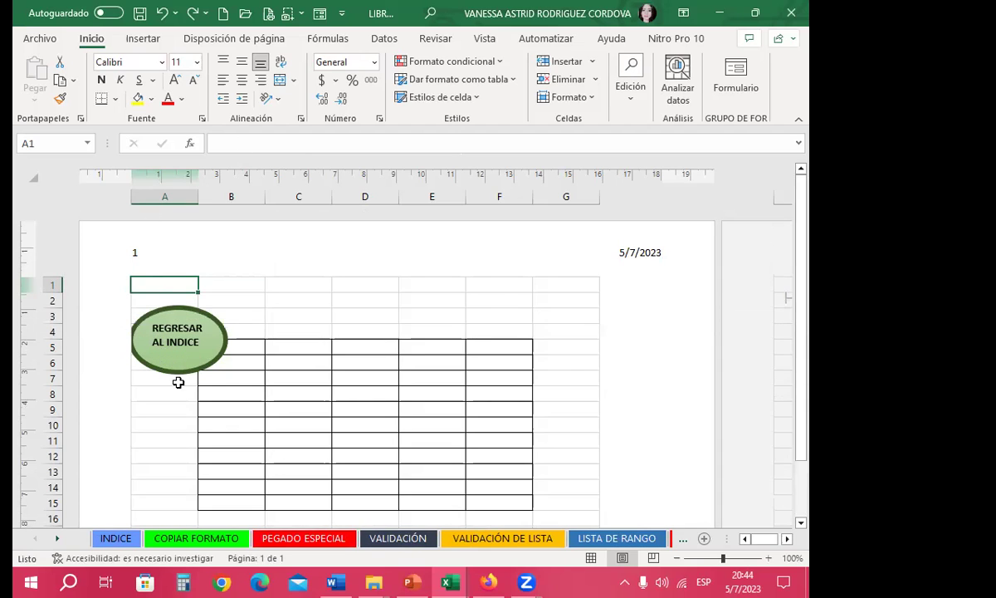
{"action": "left_click", "coordinate": [184, 343]}
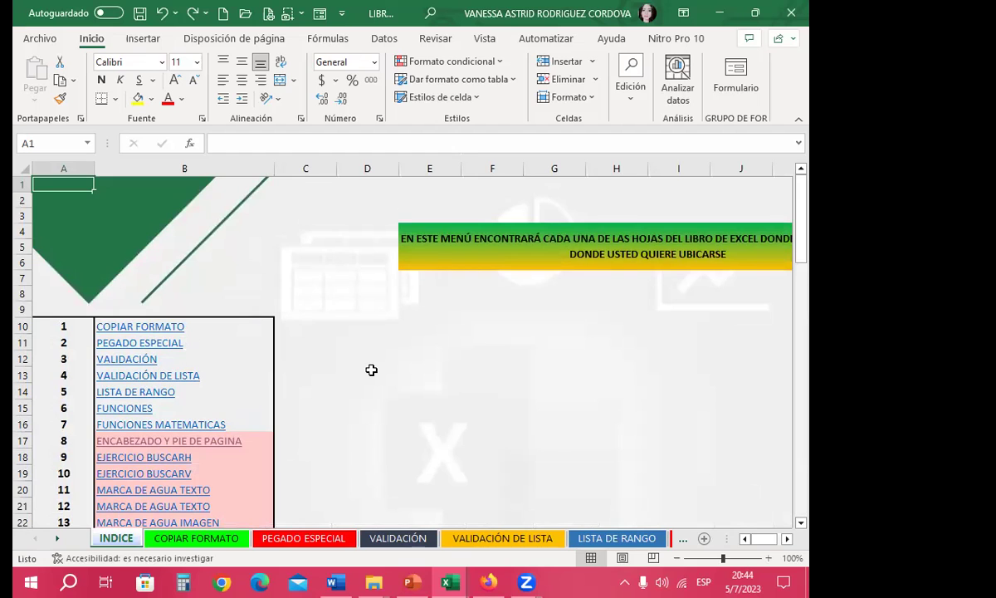
- Test the INSERTAR IMAGEN EN LÍNEA link and return from the K-POP sheet to the index
{"action": "scroll", "coordinate": [371, 369], "scroll_direction": "down", "scroll_amount": 3}
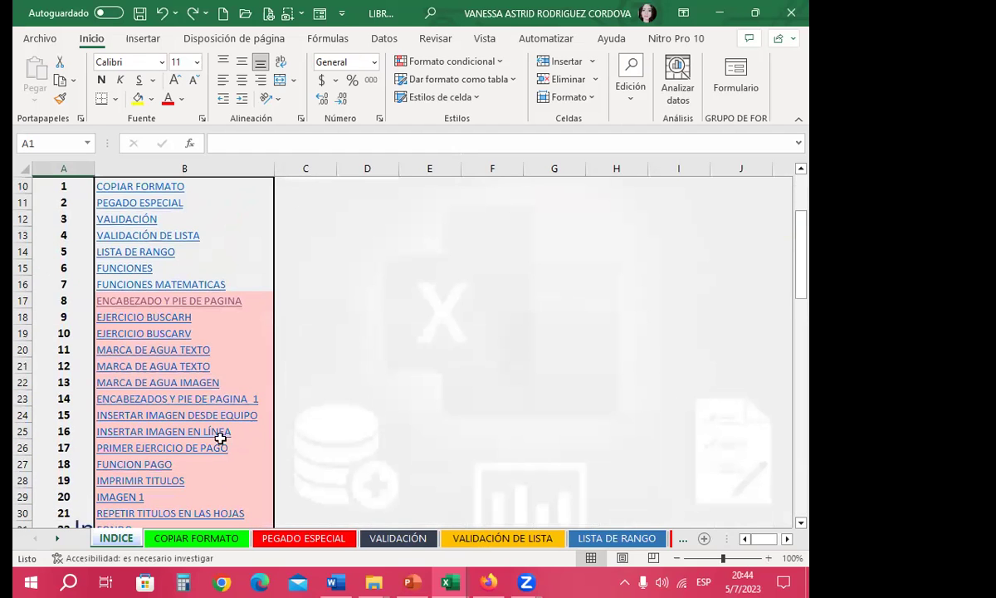
{"action": "left_click", "coordinate": [191, 431]}
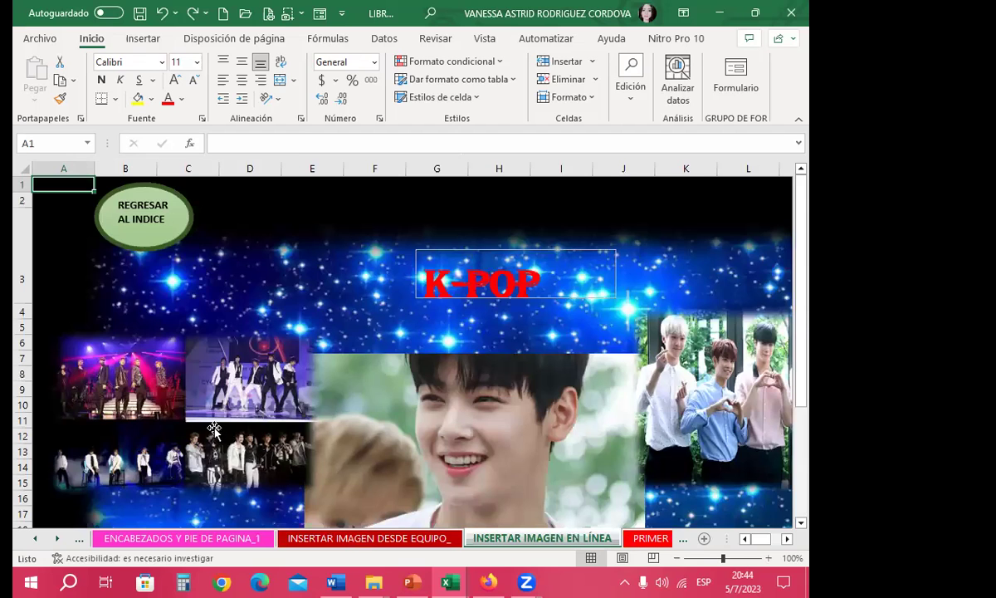
{"action": "scroll", "coordinate": [285, 473], "scroll_direction": "down", "scroll_amount": 2}
{"action": "scroll", "coordinate": [285, 473], "scroll_direction": "down", "scroll_amount": 2}
{"action": "scroll", "coordinate": [284, 473], "scroll_direction": "down", "scroll_amount": 3}
{"action": "scroll", "coordinate": [284, 473], "scroll_direction": "up", "scroll_amount": 4}
{"action": "scroll", "coordinate": [285, 471], "scroll_direction": "up", "scroll_amount": 3}
{"action": "scroll", "coordinate": [285, 468], "scroll_direction": "down", "scroll_amount": 1}
{"action": "scroll", "coordinate": [187, 452], "scroll_direction": "up", "scroll_amount": 2}
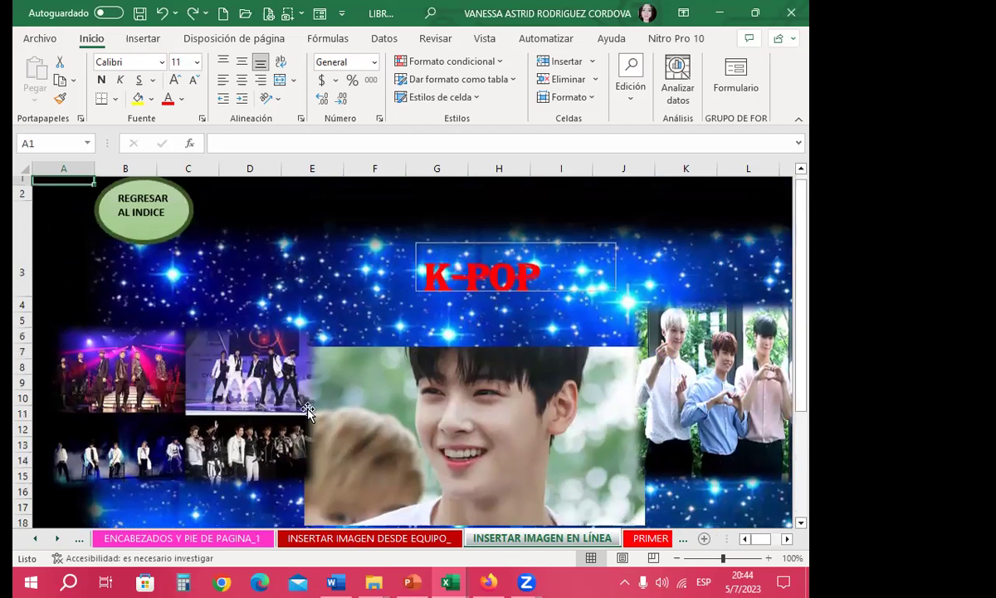
{"action": "left_click", "coordinate": [151, 221]}
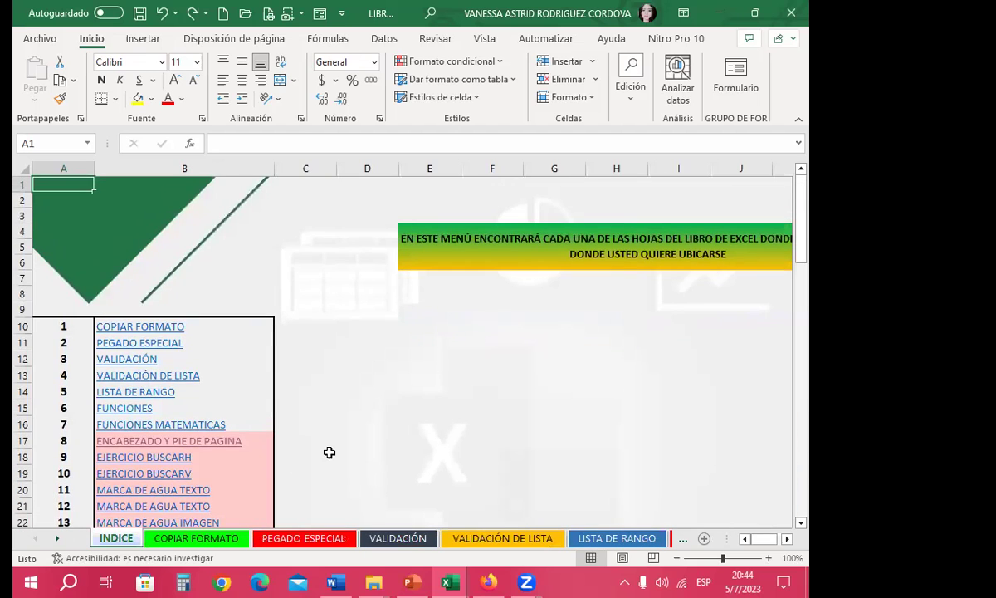
- Test the INSERTAR IMAGEN DESDE EQUIPO link, return, then open PRIMER EJERCICIO DE PAGO
{"action": "scroll", "coordinate": [329, 452], "scroll_direction": "down", "scroll_amount": 3}
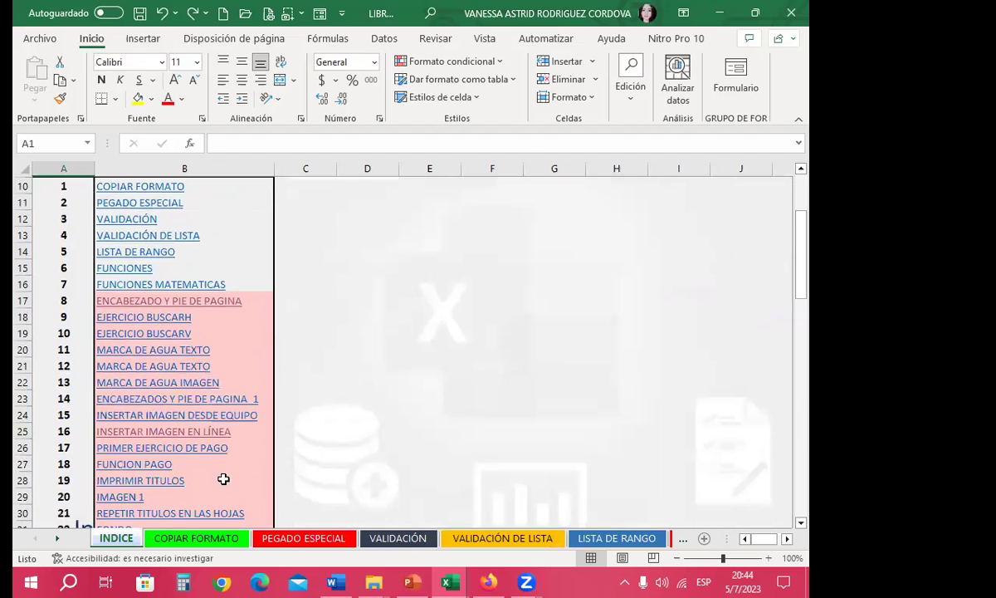
{"action": "left_click", "coordinate": [202, 415]}
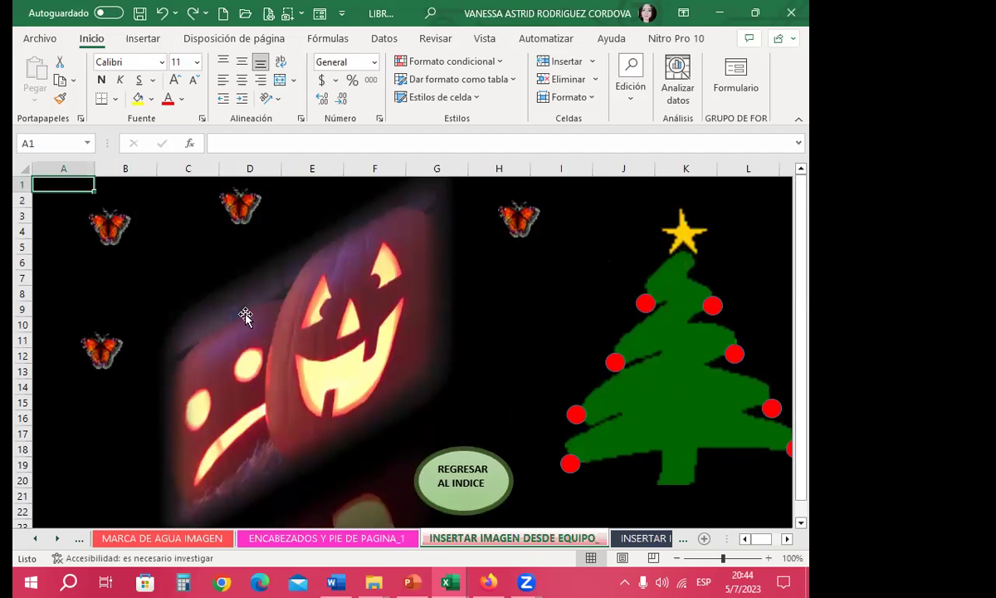
{"action": "scroll", "coordinate": [346, 410], "scroll_direction": "down", "scroll_amount": 3}
{"action": "scroll", "coordinate": [277, 465], "scroll_direction": "up", "scroll_amount": 6}
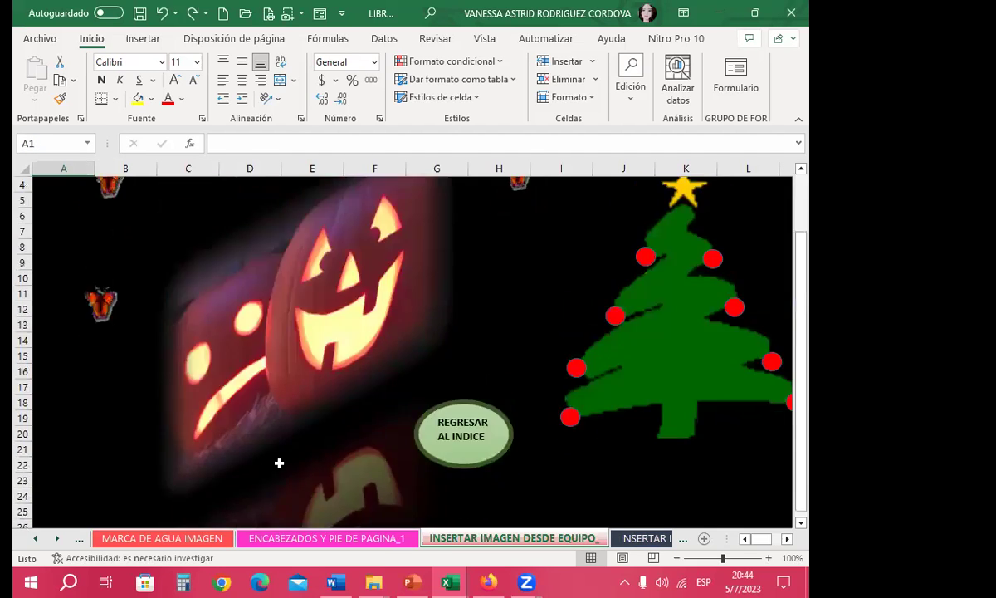
{"action": "scroll", "coordinate": [215, 444], "scroll_direction": "up", "scroll_amount": 1}
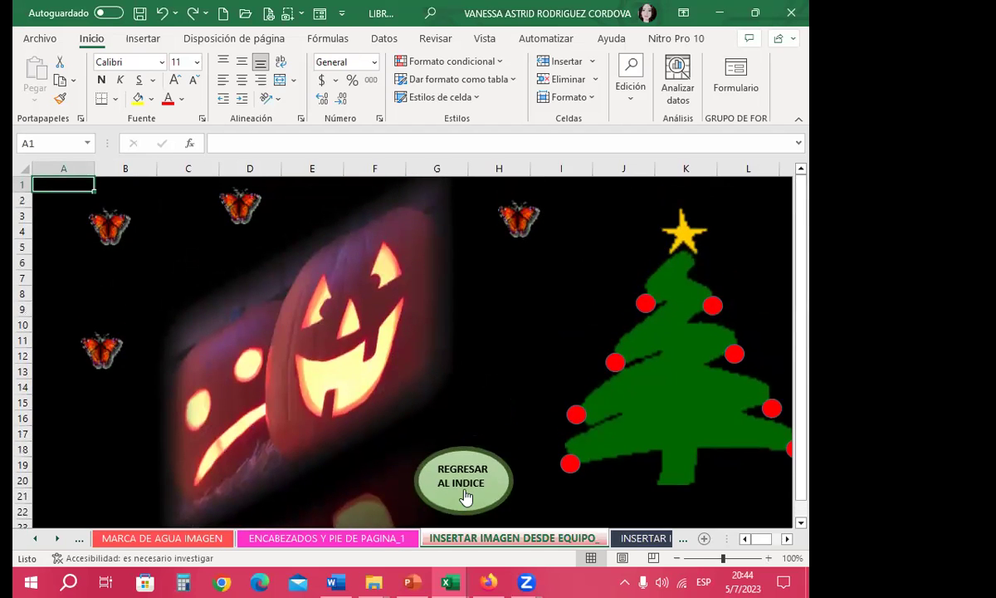
{"action": "left_click", "coordinate": [463, 486]}
{"action": "scroll", "coordinate": [343, 392], "scroll_direction": "down", "scroll_amount": 5}
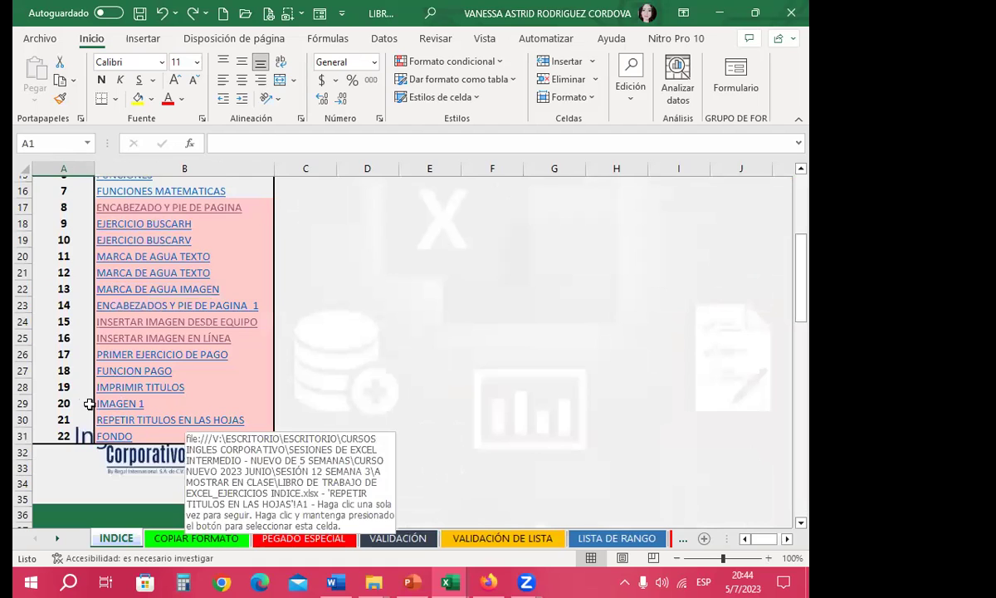
{"action": "left_click", "coordinate": [202, 355]}
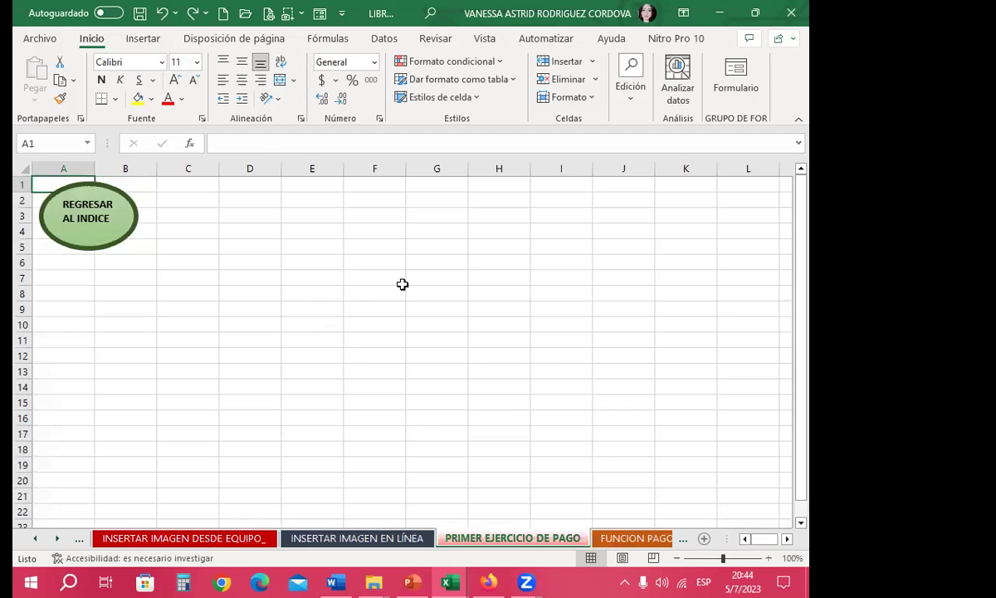
- Return to the INDICE sheet and scroll down its list of sheet links
{"action": "left_click", "coordinate": [73, 214]}
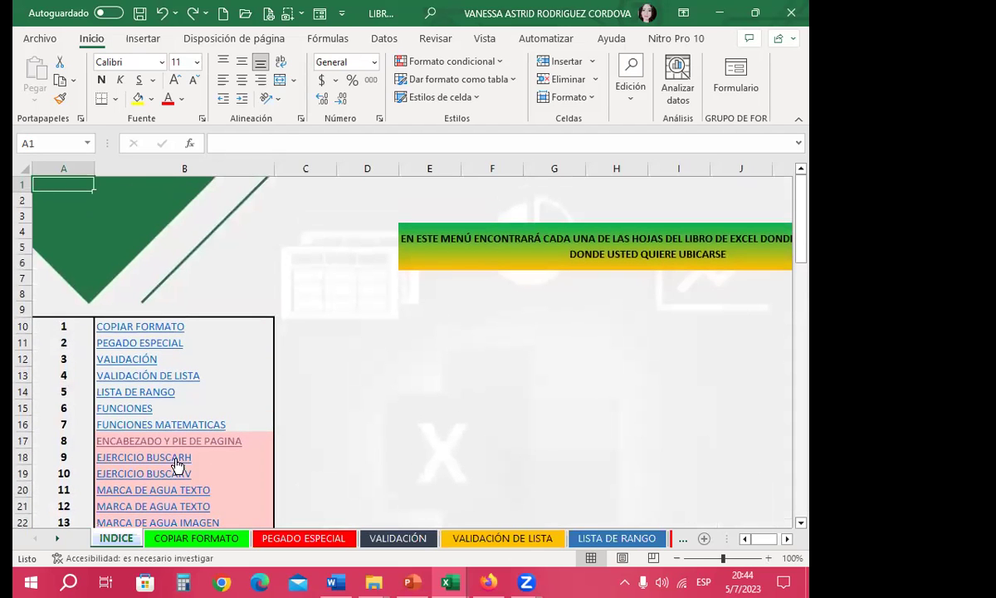
{"action": "scroll", "coordinate": [138, 423], "scroll_direction": "down", "scroll_amount": 2}
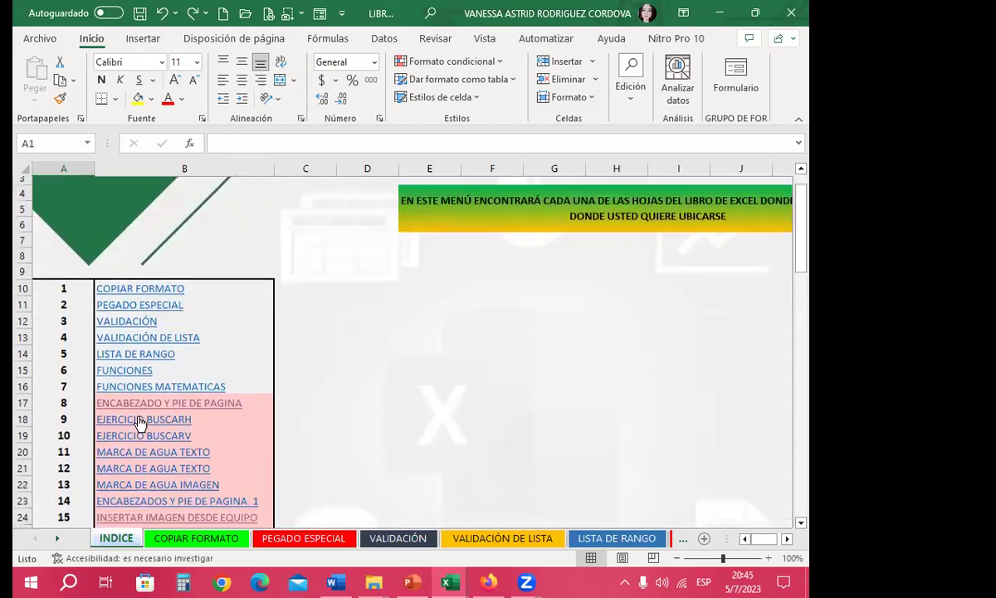
{"action": "scroll", "coordinate": [207, 373], "scroll_direction": "down", "scroll_amount": 2}
{"action": "scroll", "coordinate": [249, 399], "scroll_direction": "down", "scroll_amount": 4}
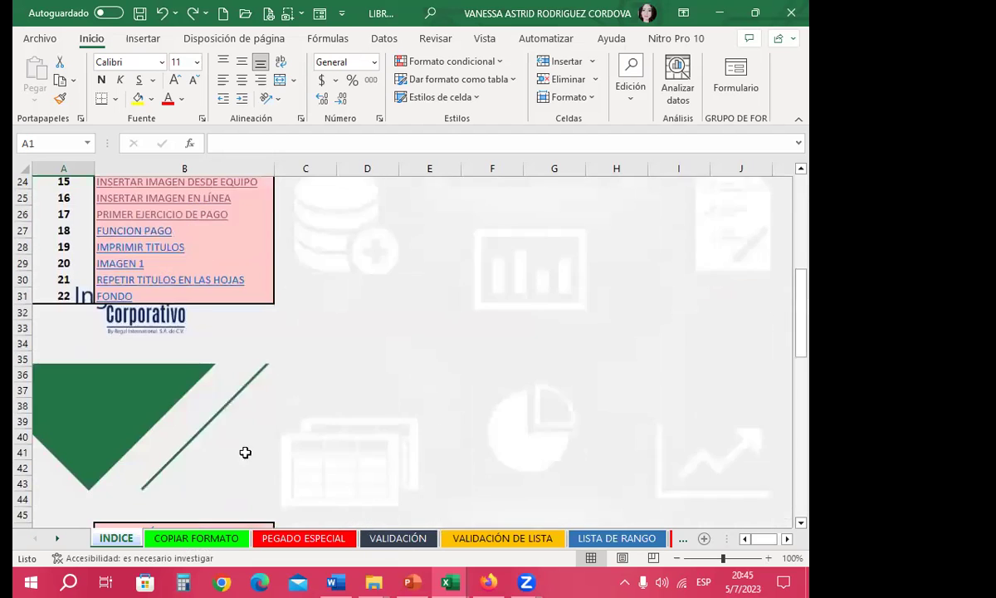
{"action": "scroll", "coordinate": [265, 440], "scroll_direction": "down", "scroll_amount": 4}
{"action": "scroll", "coordinate": [307, 430], "scroll_direction": "down", "scroll_amount": 2}
{"action": "scroll", "coordinate": [318, 398], "scroll_direction": "down", "scroll_amount": 3}
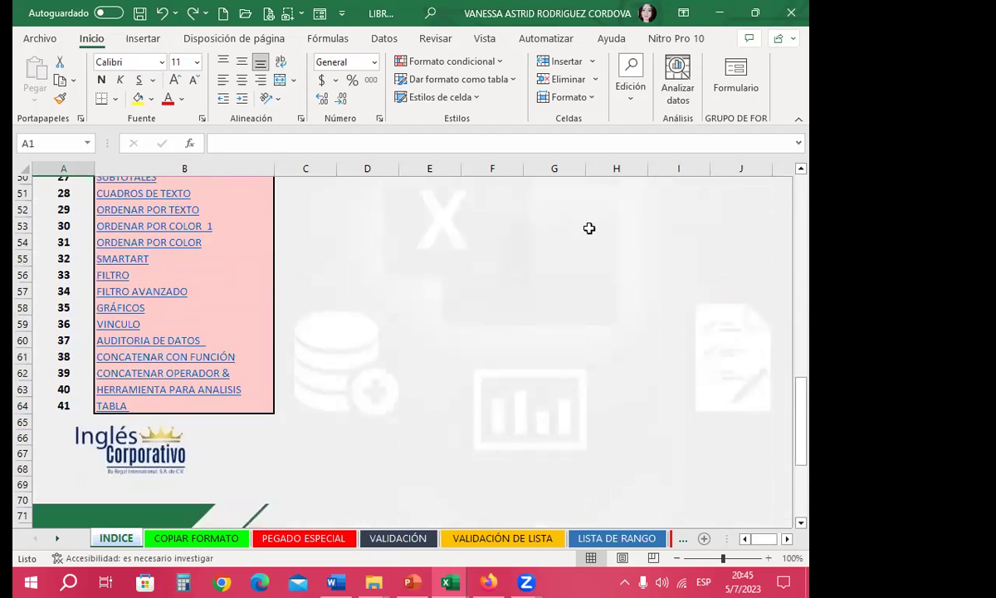
{"action": "left_click", "coordinate": [365, 372]}
{"action": "left_click", "coordinate": [427, 337]}
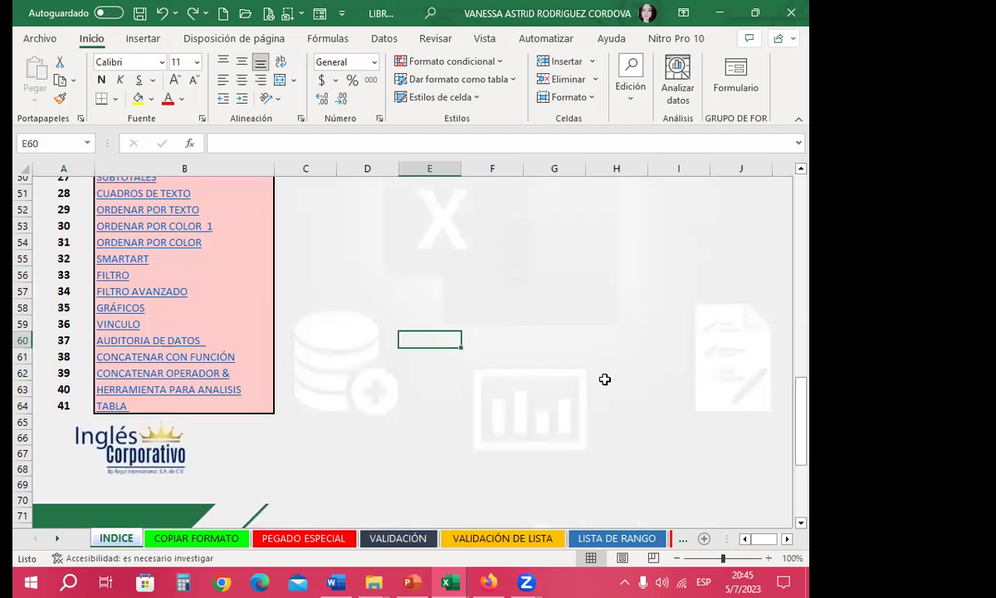
- Follow the TABLA link and come back to the index
{"action": "left_click", "coordinate": [113, 406]}
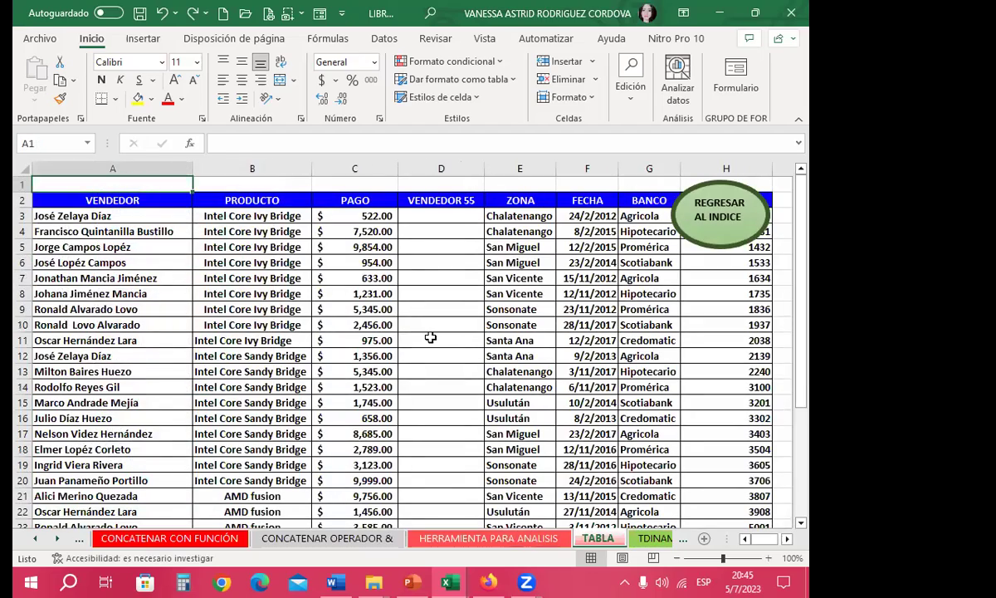
{"action": "scroll", "coordinate": [448, 336], "scroll_direction": "down", "scroll_amount": 8}
{"action": "scroll", "coordinate": [448, 335], "scroll_direction": "up", "scroll_amount": 8}
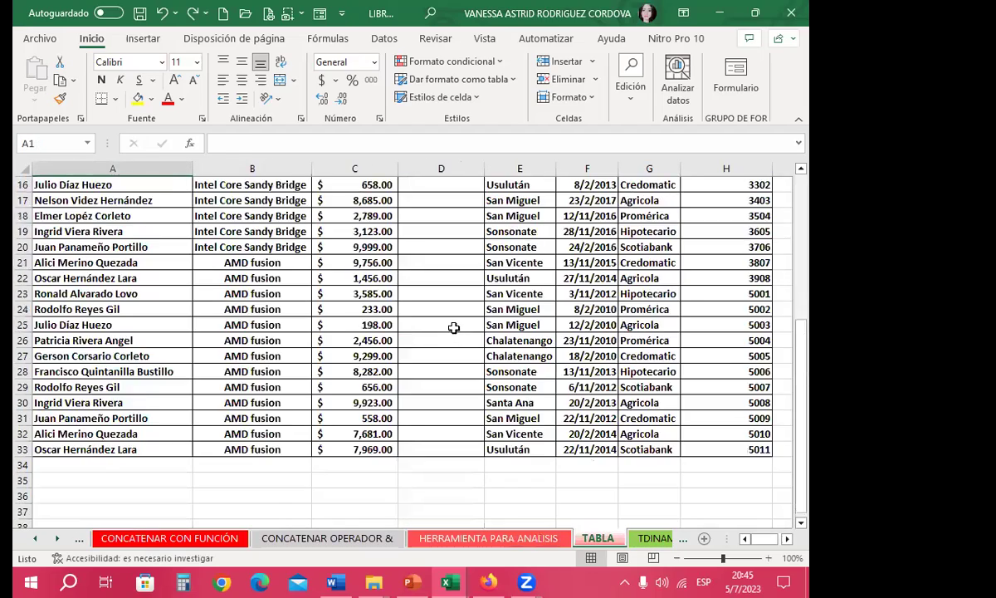
{"action": "left_click", "coordinate": [661, 208]}
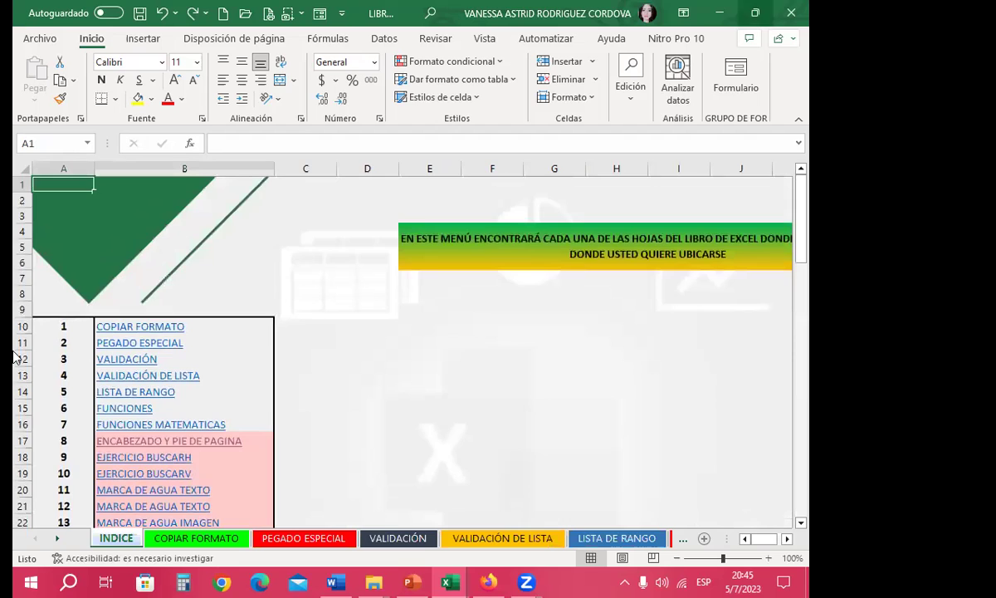
{"action": "scroll", "coordinate": [202, 397], "scroll_direction": "down", "scroll_amount": 4}
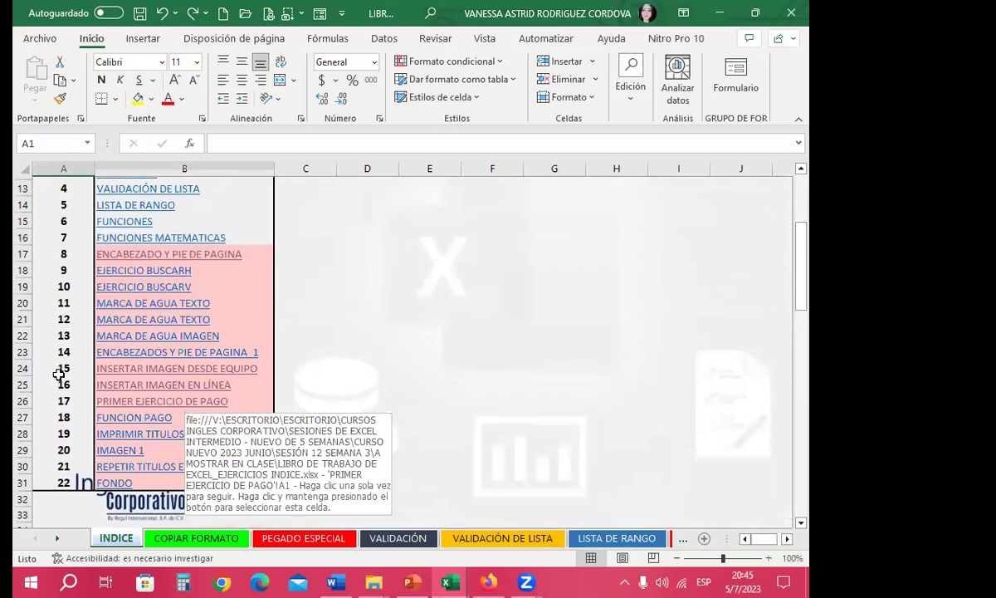
- Open MARCA DE AGUA IMAGEN from the index and return through REGRESAR AL INDICE
{"action": "left_click", "coordinate": [161, 336]}
{"action": "scroll", "coordinate": [469, 376], "scroll_direction": "down", "scroll_amount": 4}
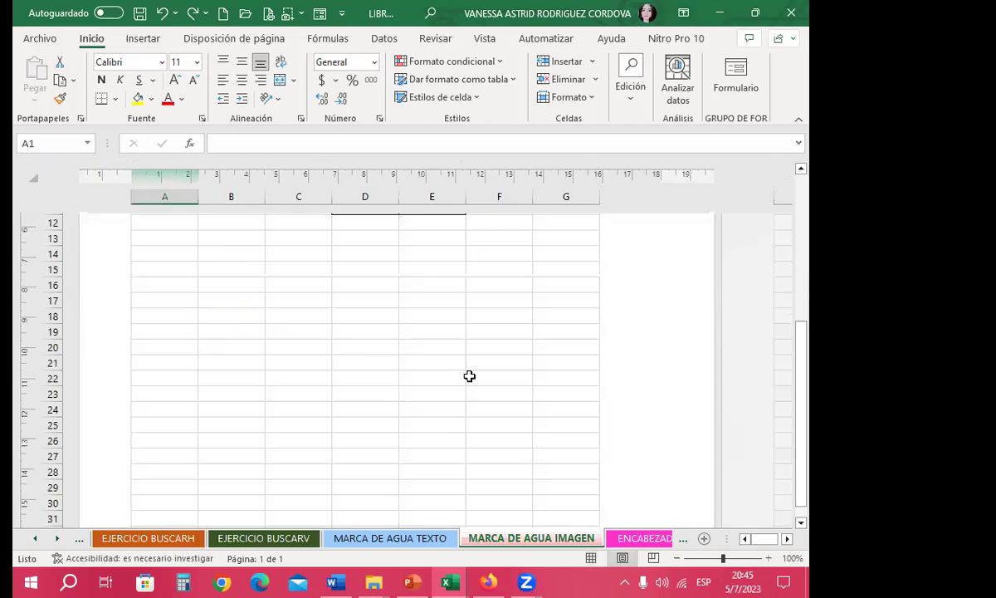
{"action": "scroll", "coordinate": [469, 376], "scroll_direction": "down", "scroll_amount": 10}
{"action": "scroll", "coordinate": [469, 376], "scroll_direction": "up", "scroll_amount": 10}
{"action": "scroll", "coordinate": [469, 376], "scroll_direction": "up", "scroll_amount": 5}
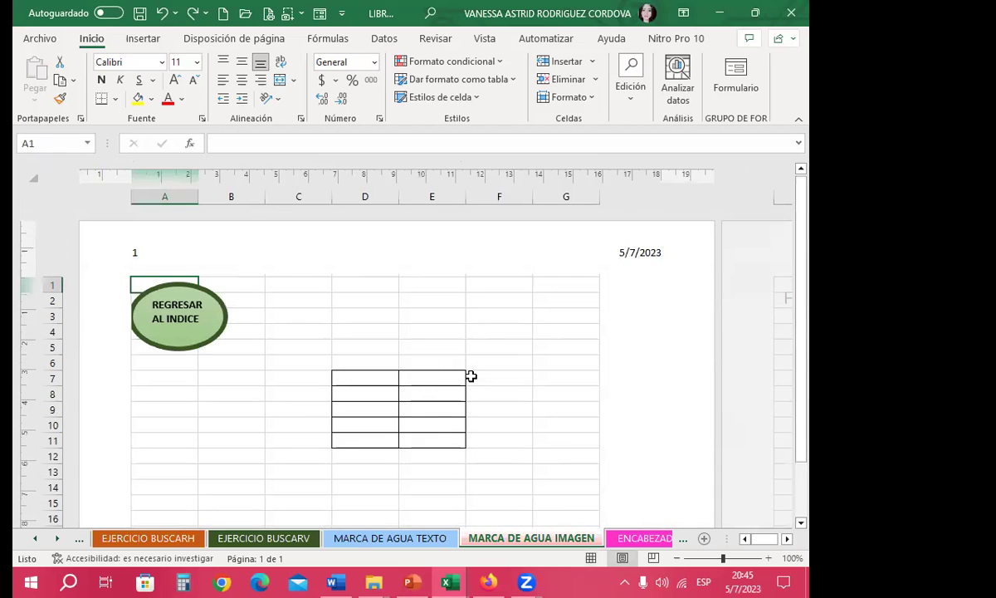
{"action": "left_click", "coordinate": [153, 309]}
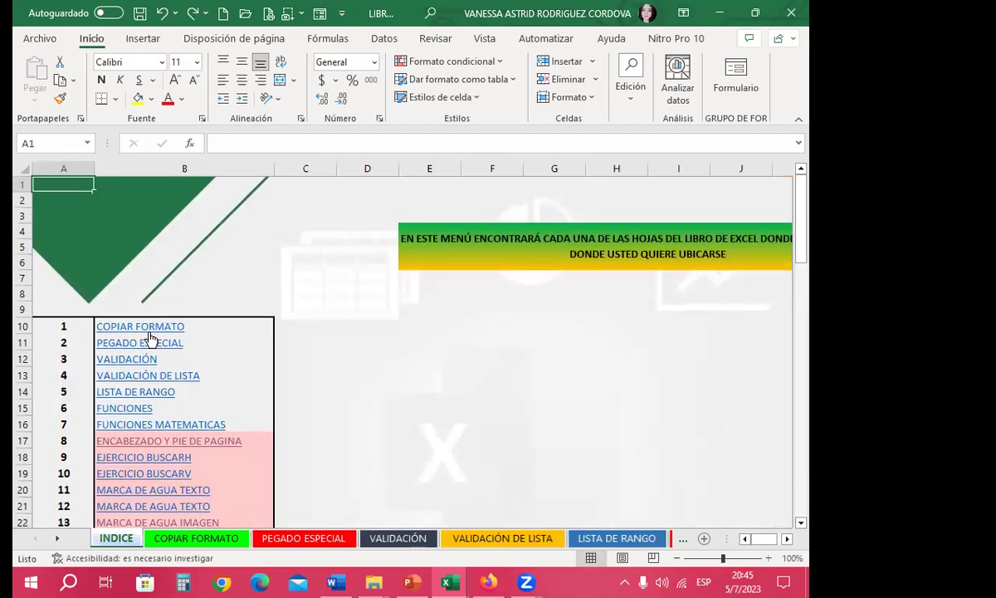
- Select the index entries B10:B12 and remove the VALIDACIÓN hyperlink
{"action": "left_click", "coordinate": [344, 371]}
{"action": "left_click_drag", "start_coordinate": [221, 325], "coordinate": [222, 356]}
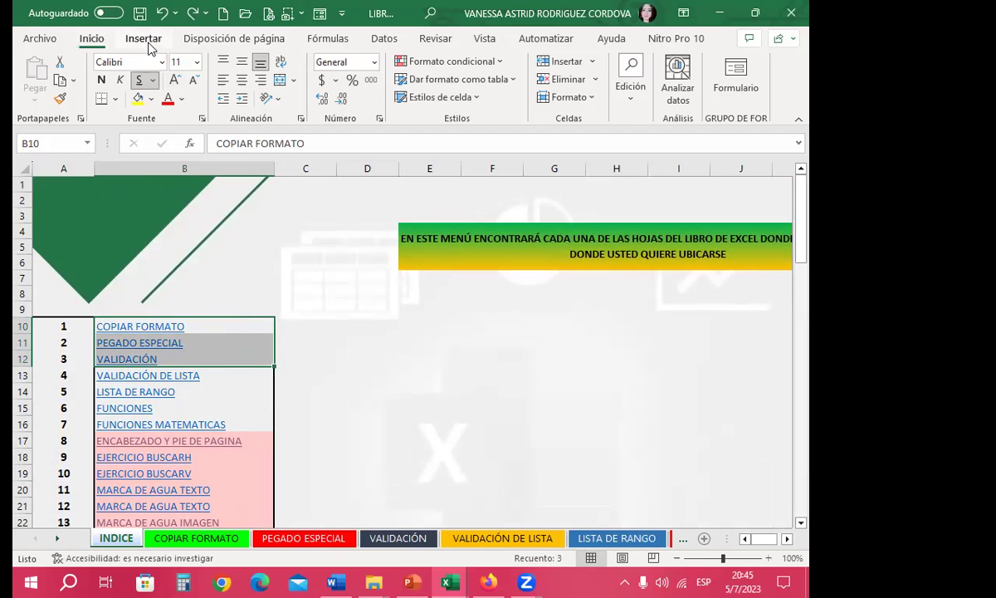
{"action": "left_click", "coordinate": [144, 39]}
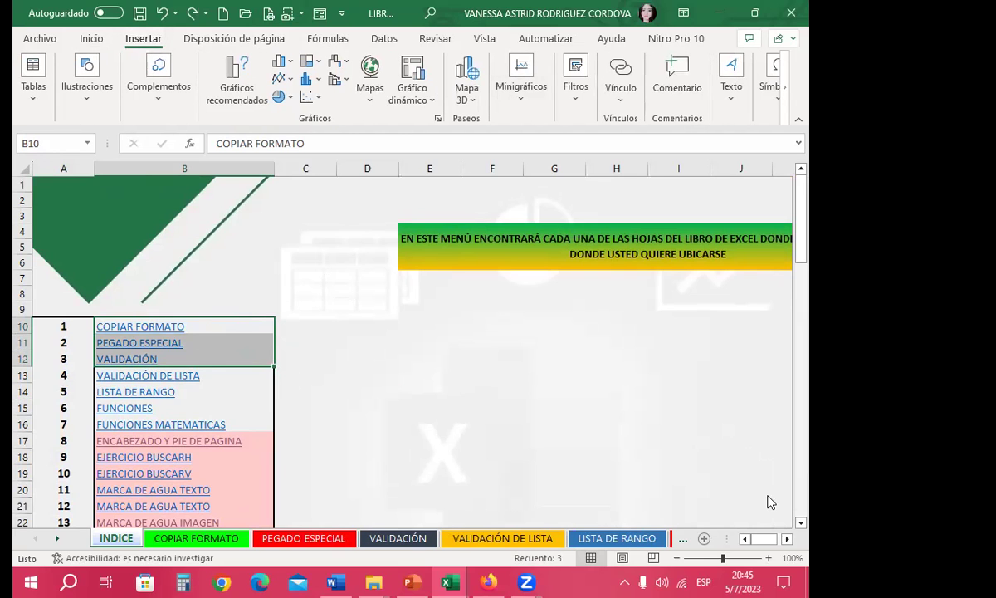
{"action": "left_click", "coordinate": [618, 68]}
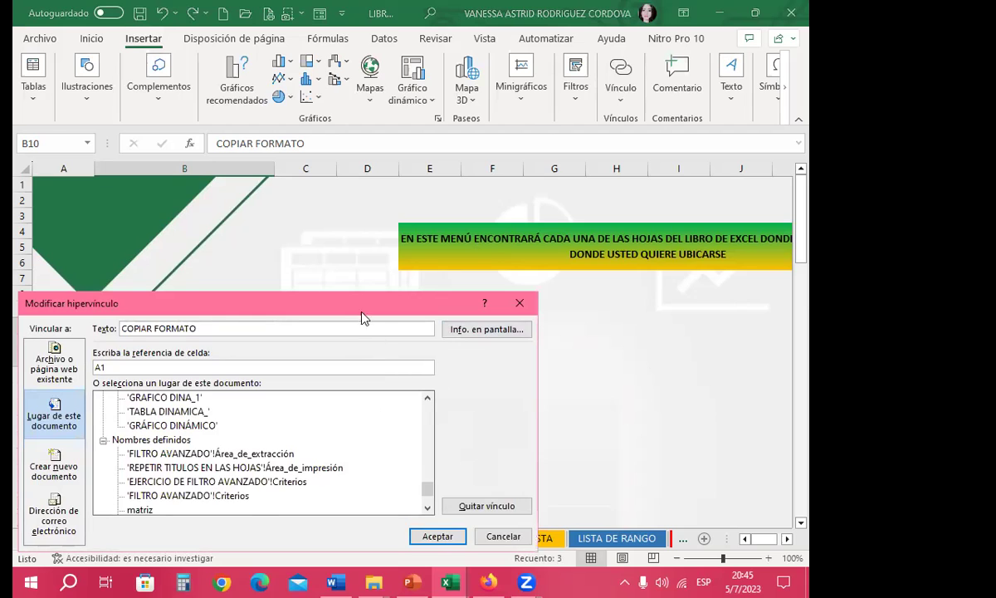
{"action": "left_click_drag", "start_coordinate": [367, 294], "coordinate": [481, 121]}
{"action": "left_click", "coordinate": [573, 329]}
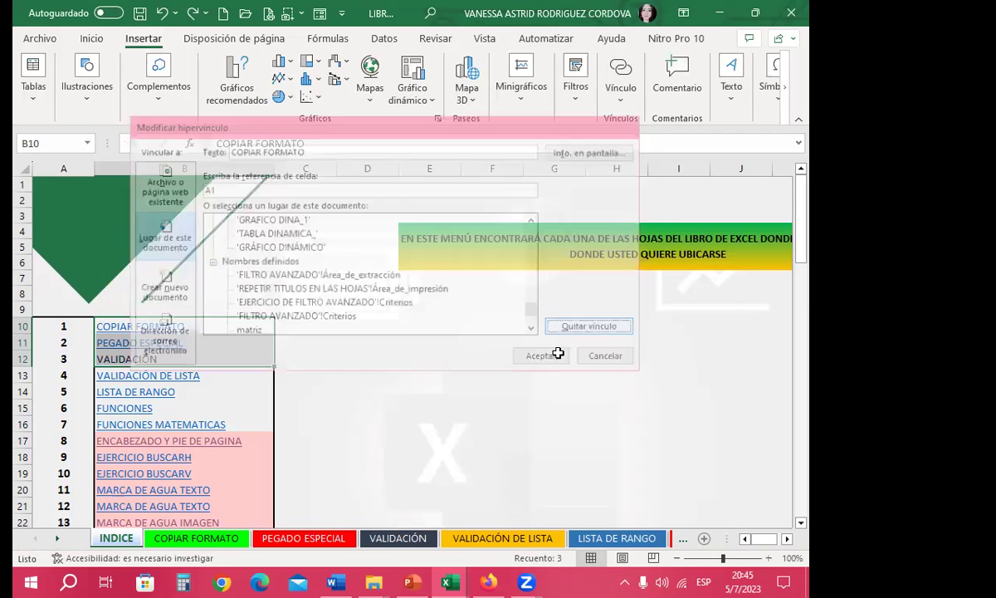
{"action": "left_click", "coordinate": [403, 371]}
- Remove the hyperlinks from COPIAR FORMATO in B10 and PEGADO ESPECIAL in B11
{"action": "left_click", "coordinate": [205, 325]}
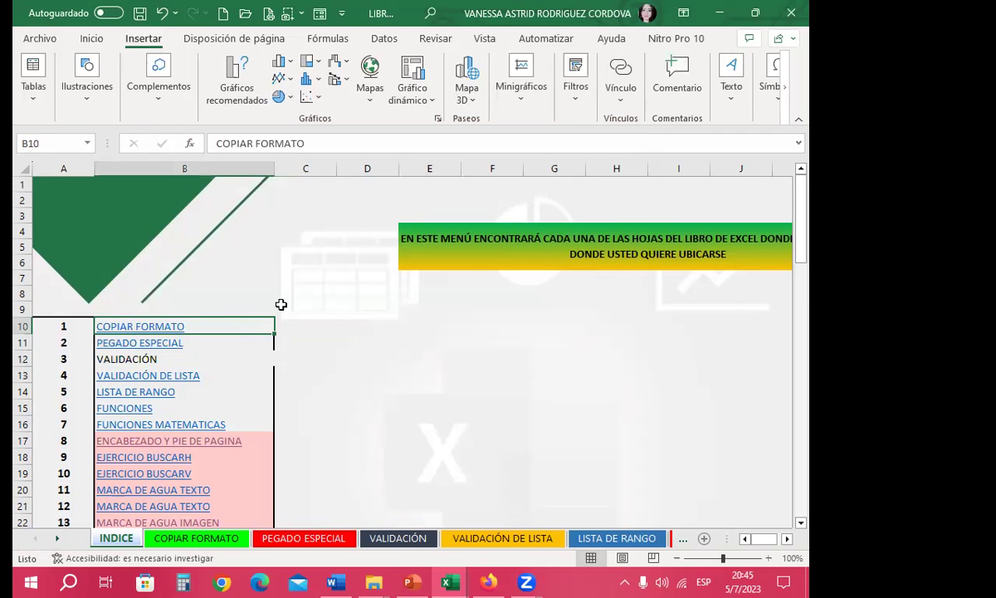
{"action": "left_click", "coordinate": [620, 79]}
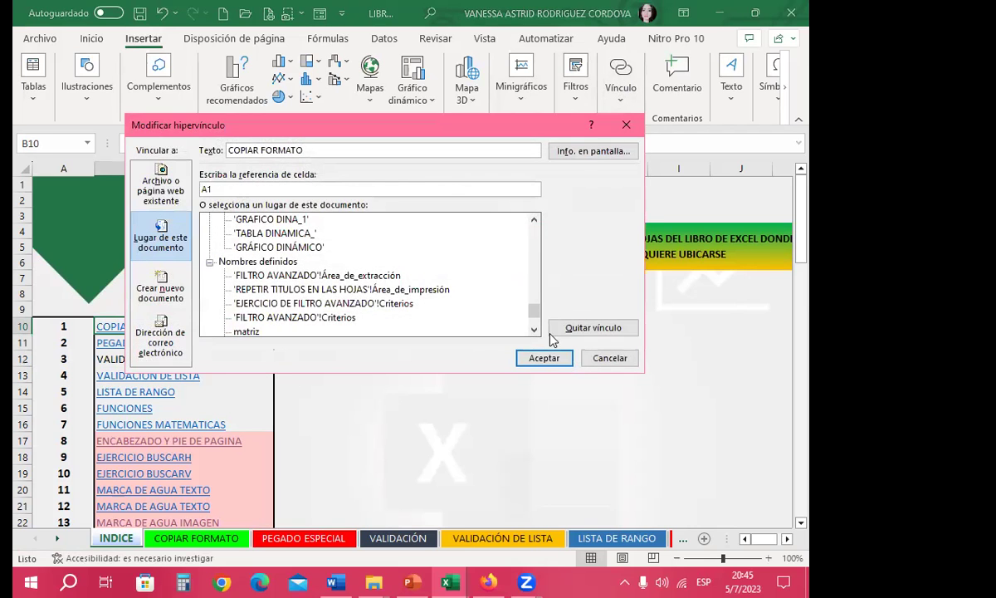
{"action": "left_click", "coordinate": [574, 327]}
{"action": "left_click", "coordinate": [378, 392]}
{"action": "left_click", "coordinate": [195, 343]}
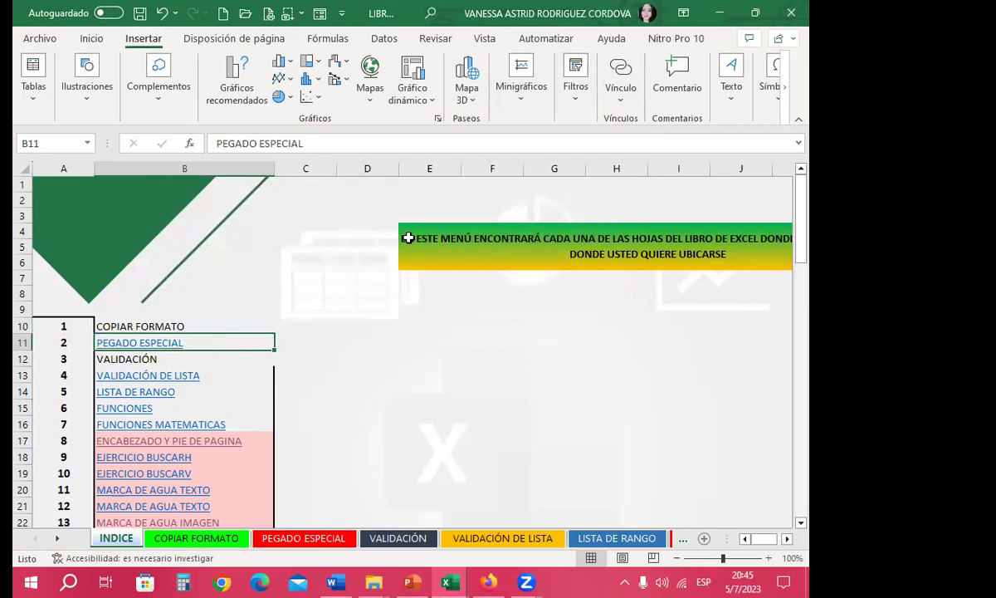
{"action": "left_click", "coordinate": [574, 327]}
{"action": "left_click", "coordinate": [408, 387]}
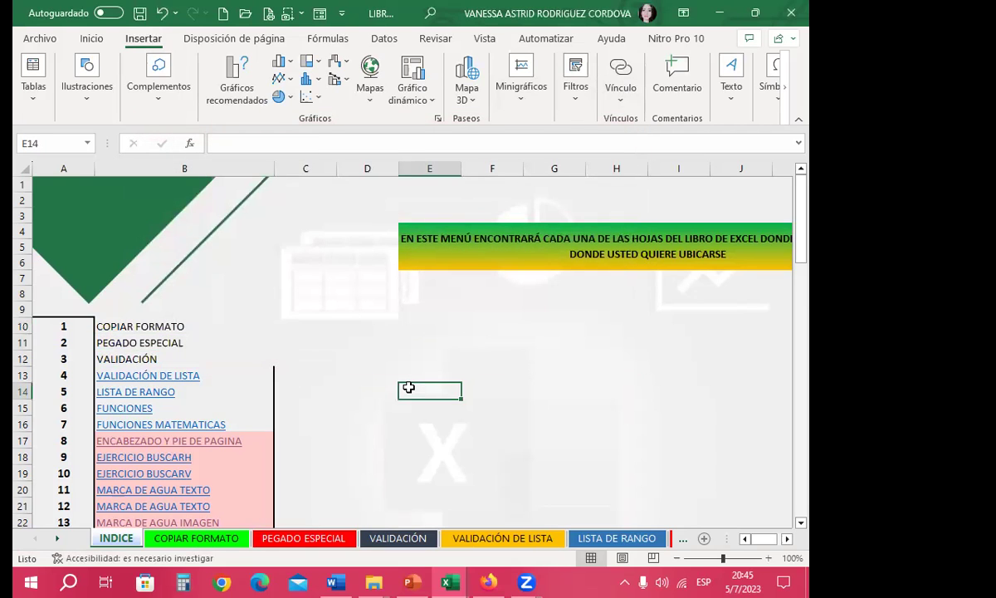
{"action": "left_click", "coordinate": [202, 328]}
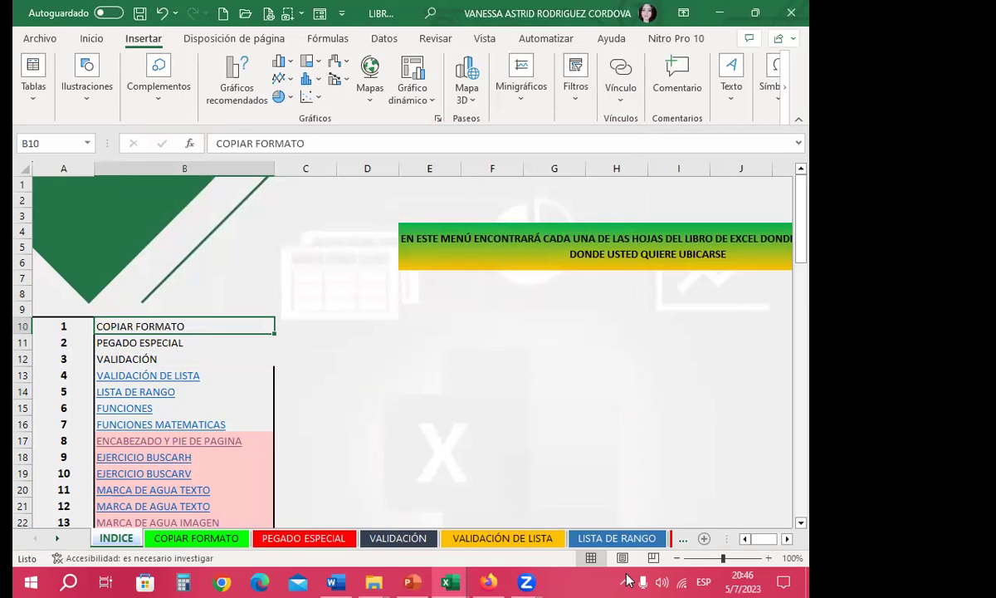
- Link B10 to the COPIAR FORMATO sheet in this document, then test it and return
{"action": "left_click", "coordinate": [186, 539]}
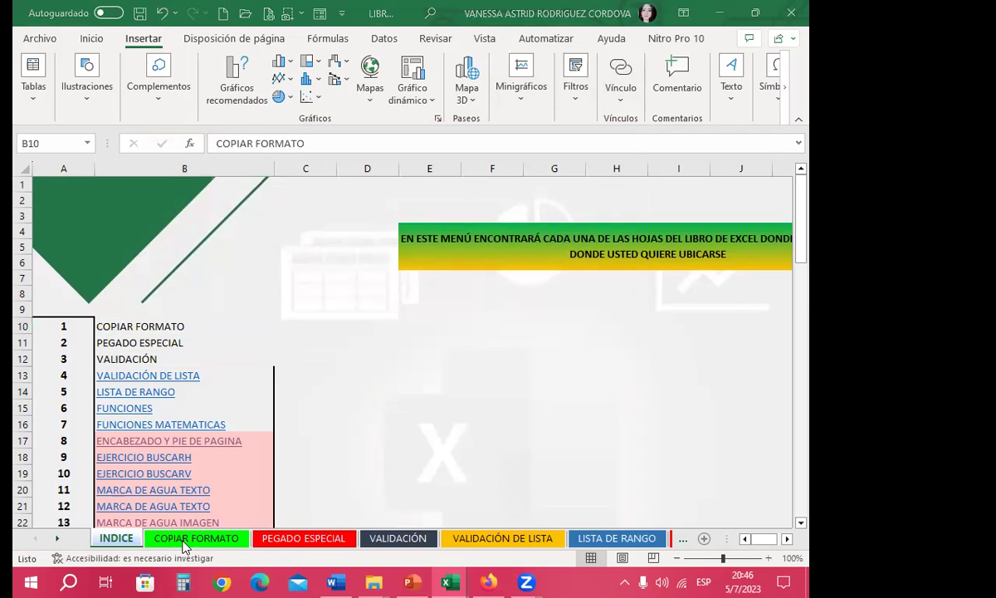
{"action": "left_click", "coordinate": [198, 327]}
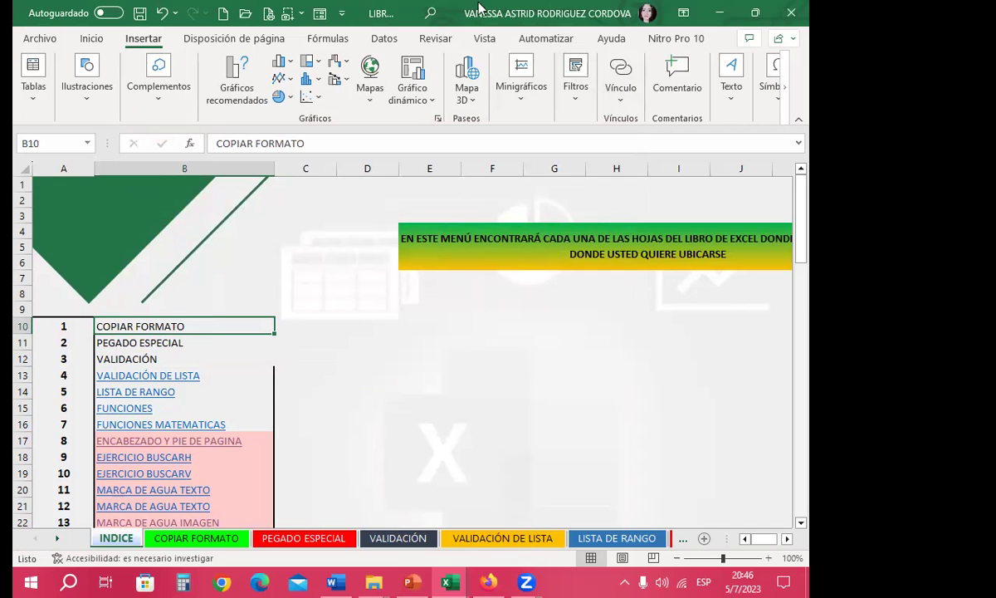
{"action": "left_click", "coordinate": [621, 73]}
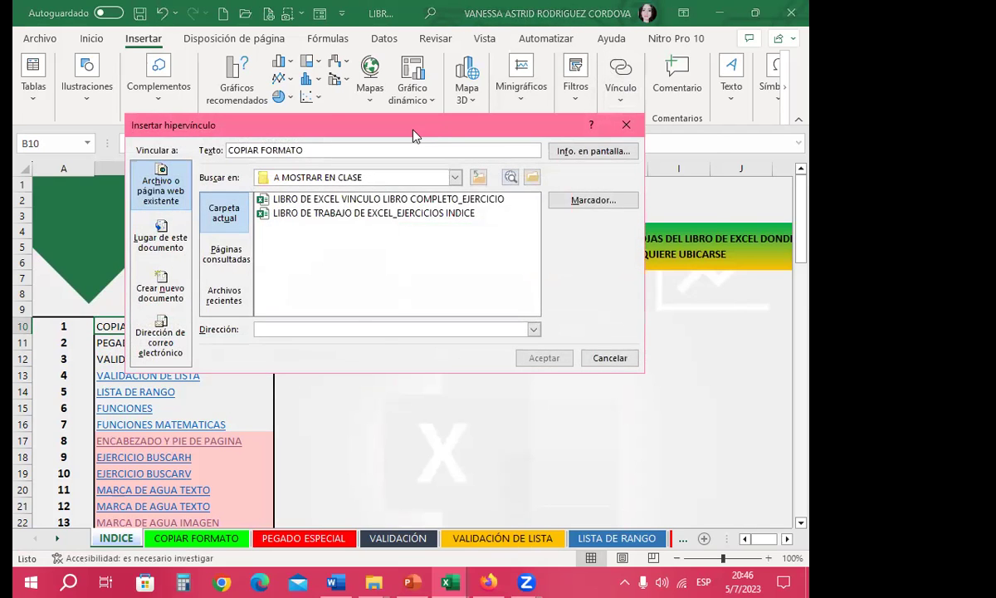
{"action": "left_click_drag", "start_coordinate": [415, 136], "coordinate": [487, 148]}
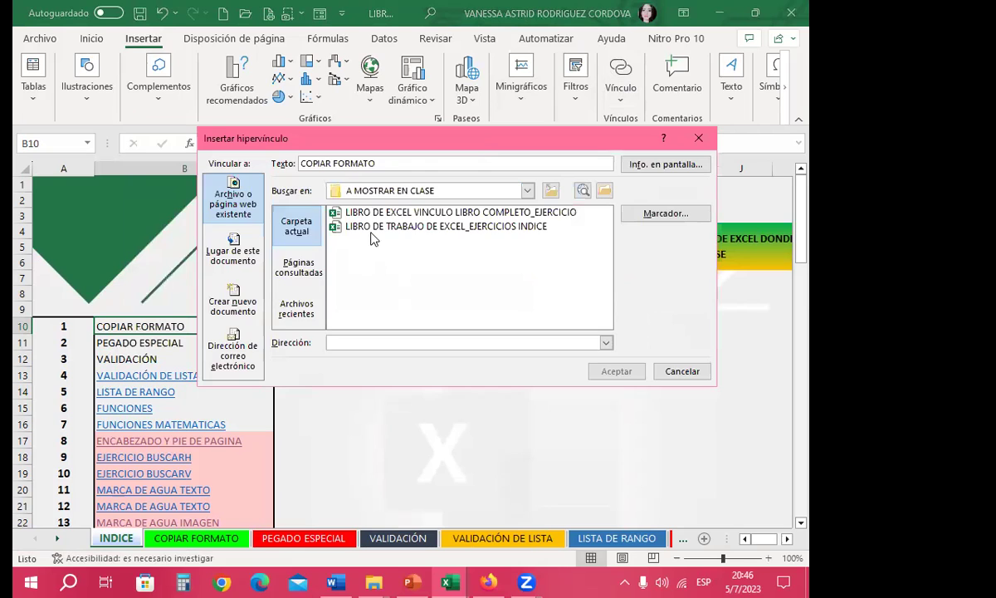
{"action": "left_click", "coordinate": [232, 242]}
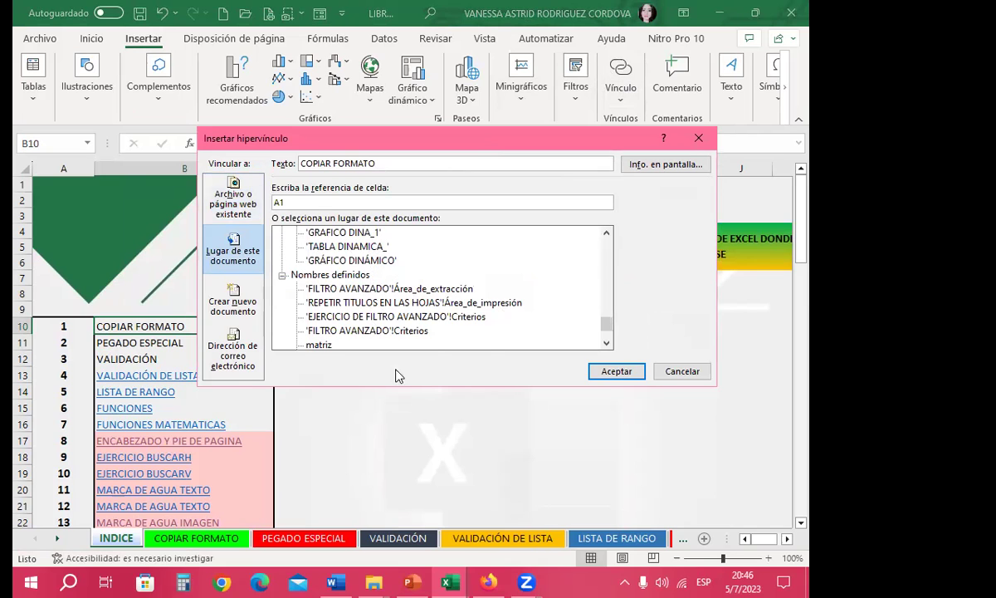
{"action": "left_click_drag", "start_coordinate": [606, 323], "coordinate": [622, 242]}
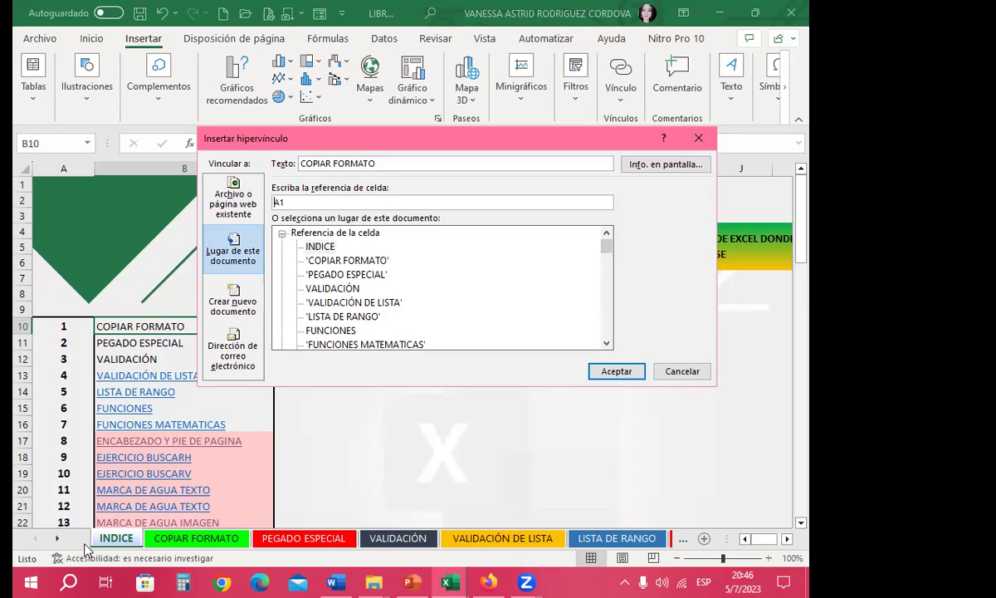
{"action": "left_click", "coordinate": [356, 261]}
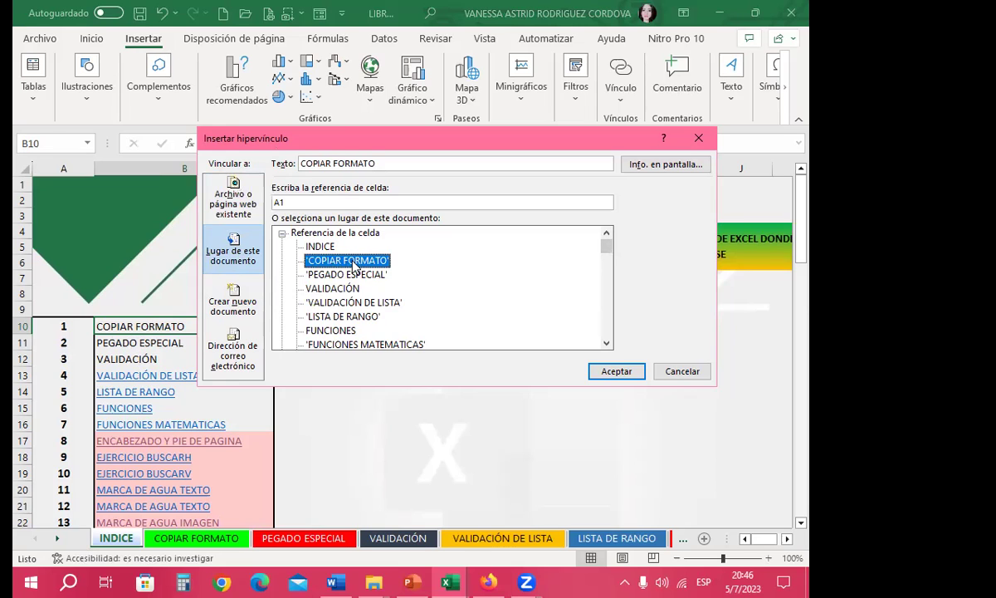
{"action": "left_click", "coordinate": [617, 374]}
{"action": "left_click", "coordinate": [444, 335]}
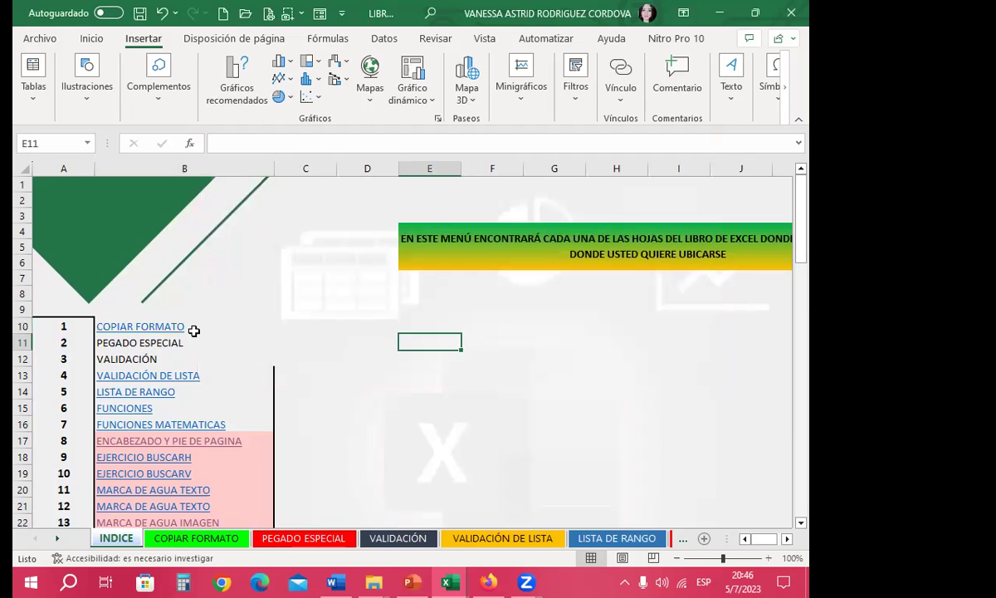
{"action": "left_click", "coordinate": [155, 325]}
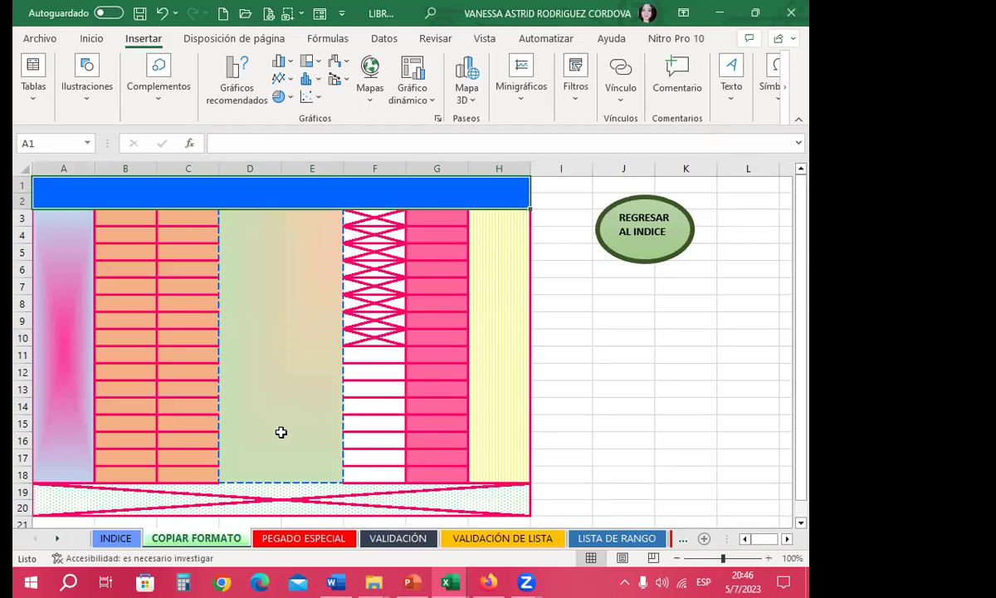
{"action": "left_click", "coordinate": [654, 256]}
- Link B11 to the PEGADO ESPECIAL sheet
{"action": "left_click", "coordinate": [188, 346]}
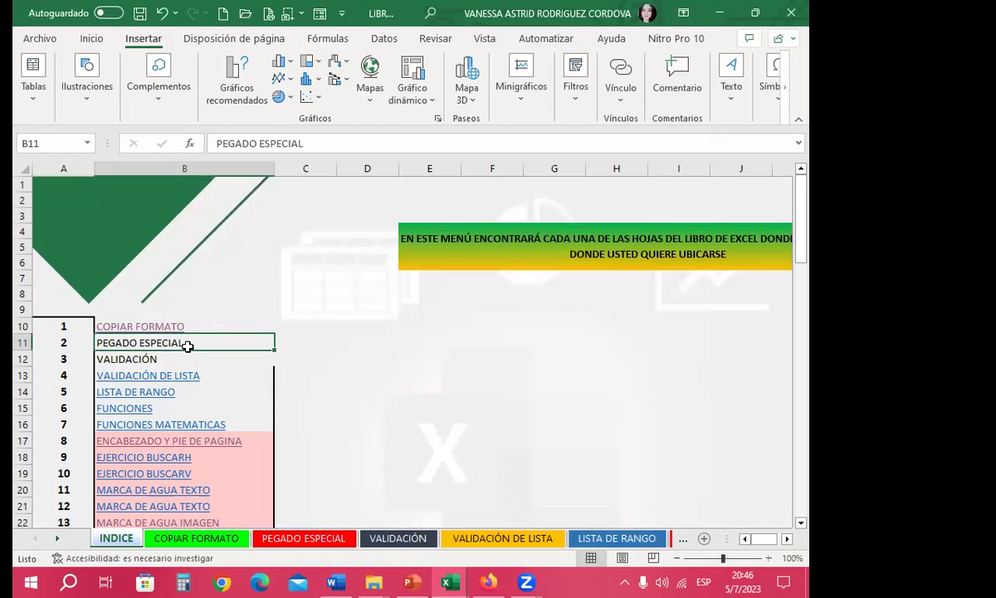
{"action": "left_click", "coordinate": [621, 71]}
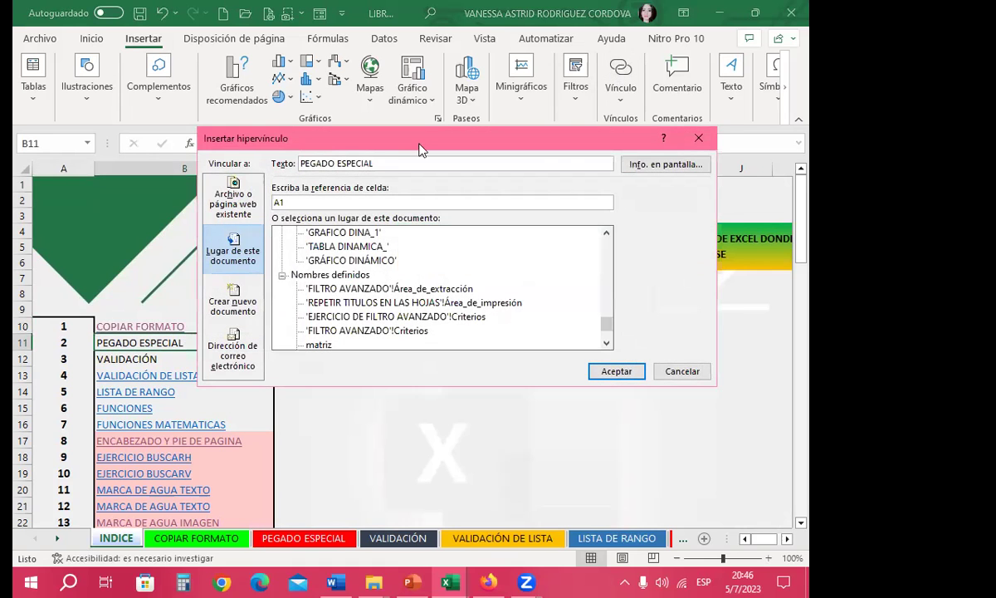
{"action": "left_click_drag", "start_coordinate": [607, 322], "coordinate": [607, 237]}
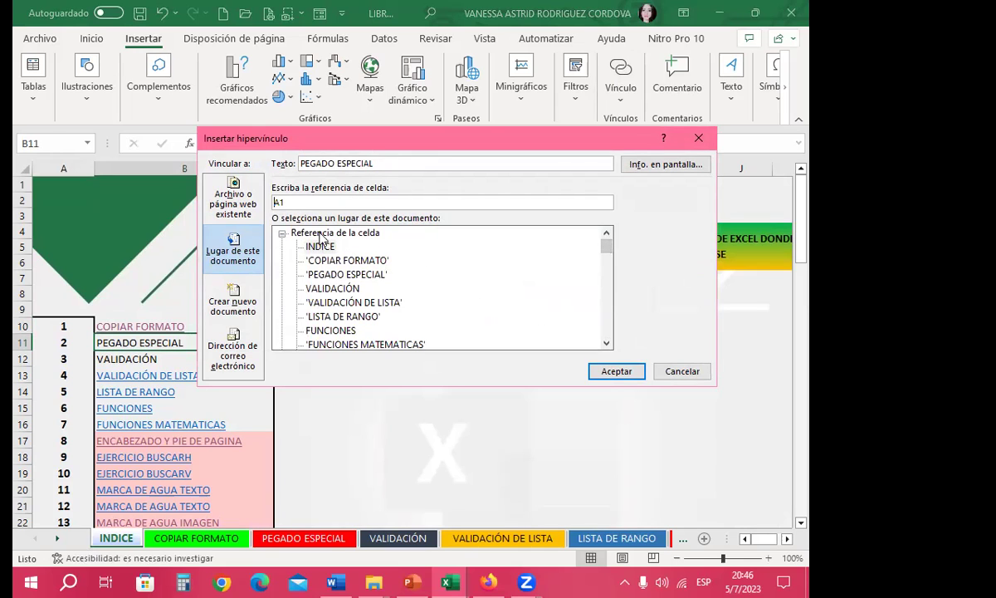
{"action": "left_click", "coordinate": [363, 261]}
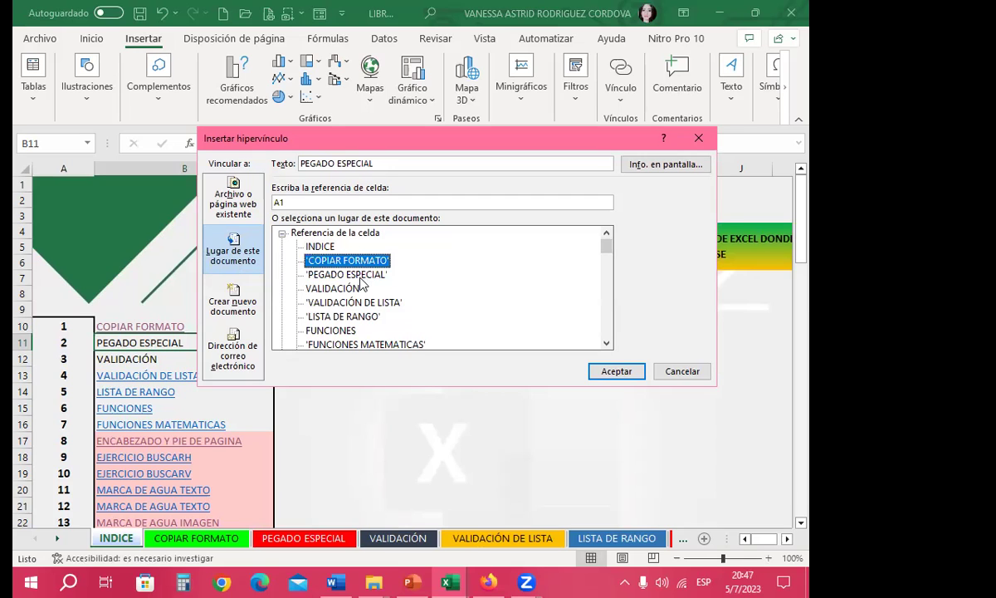
{"action": "left_click", "coordinate": [361, 277]}
{"action": "left_click", "coordinate": [609, 371]}
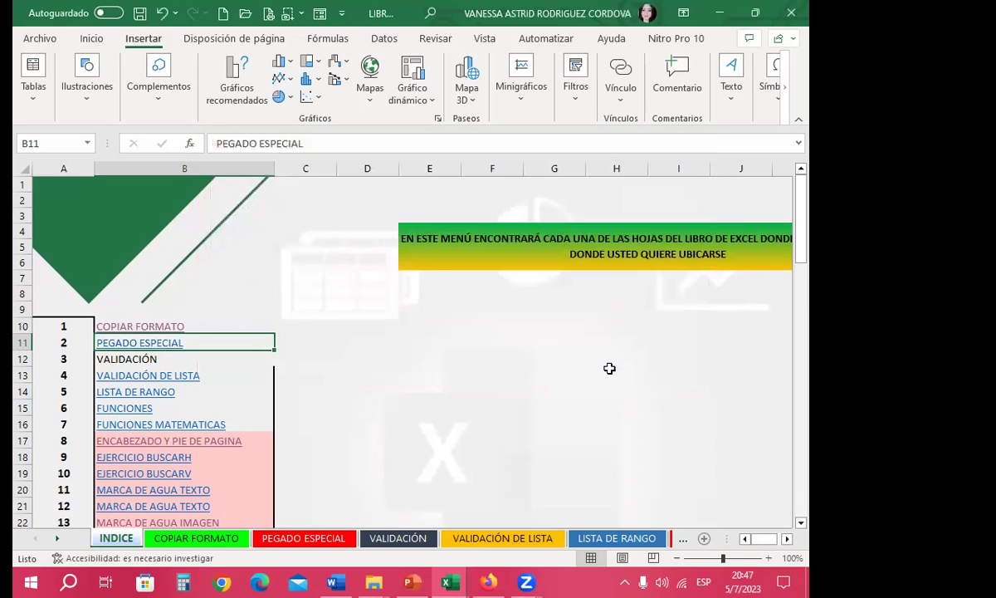
- Link B12 to the VALIDACIÓN sheet and test the new link
{"action": "left_click", "coordinate": [194, 357]}
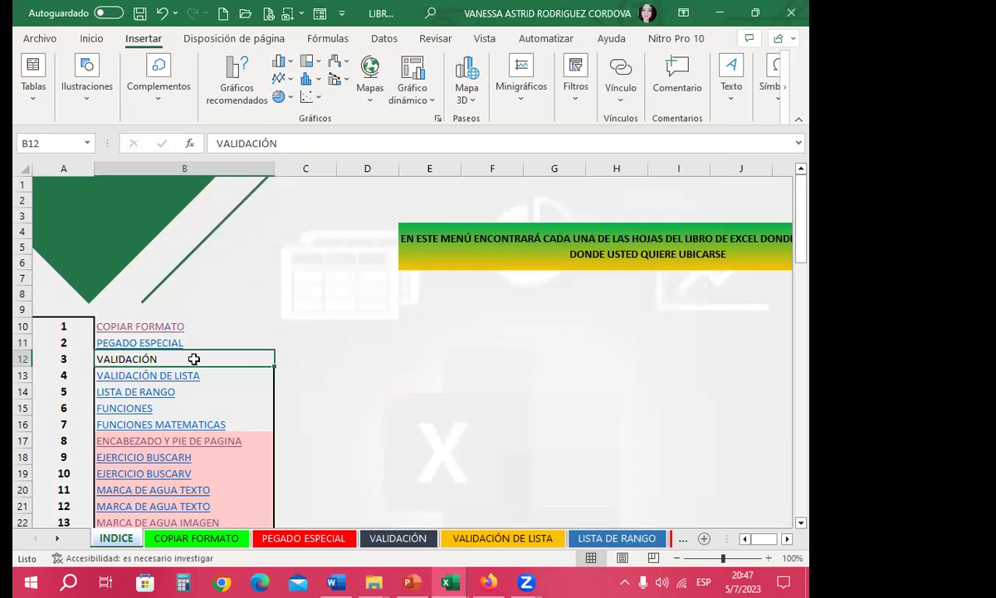
{"action": "left_click", "coordinate": [619, 75]}
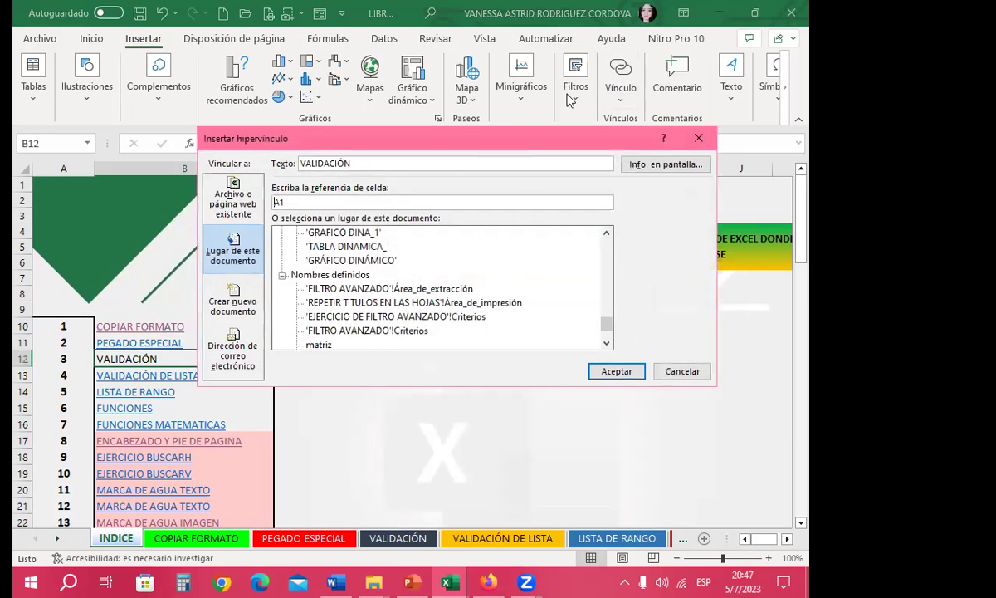
{"action": "left_click_drag", "start_coordinate": [605, 328], "coordinate": [619, 246]}
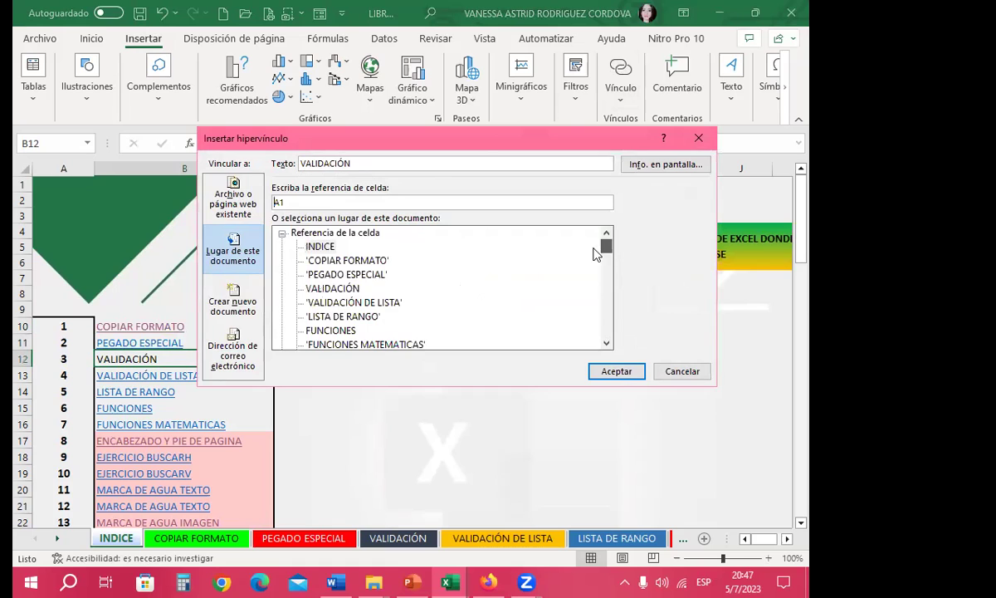
{"action": "left_click", "coordinate": [350, 289]}
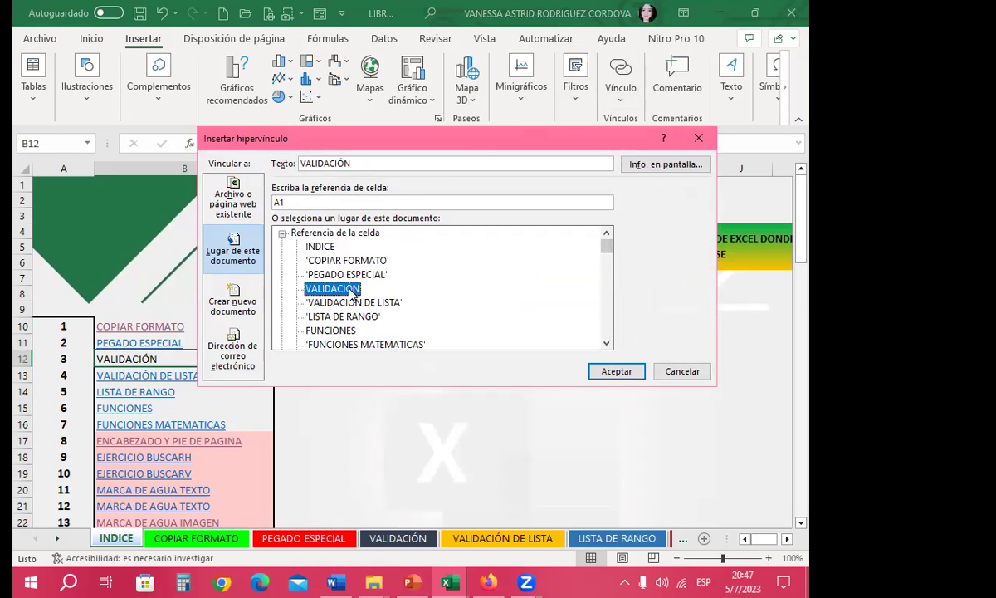
{"action": "left_click", "coordinate": [616, 371]}
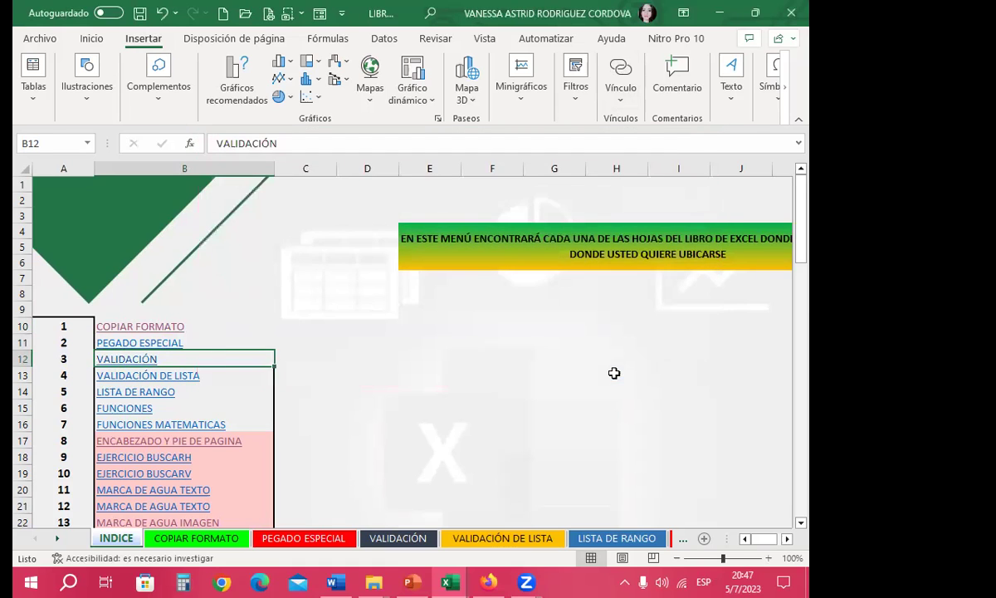
{"action": "left_click", "coordinate": [315, 340]}
- Check the VALIDACIÓN link, return to INDICE, then open the MARCA DE AGUA TEXTO sheet
{"action": "left_click", "coordinate": [127, 357]}
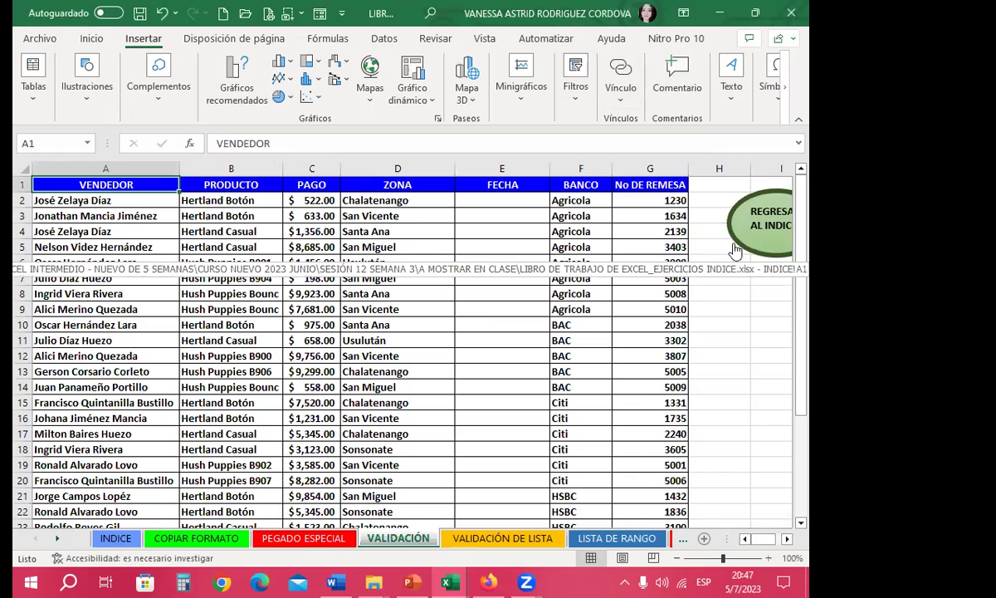
{"action": "left_click", "coordinate": [730, 214]}
{"action": "scroll", "coordinate": [247, 362], "scroll_direction": "down", "scroll_amount": 1}
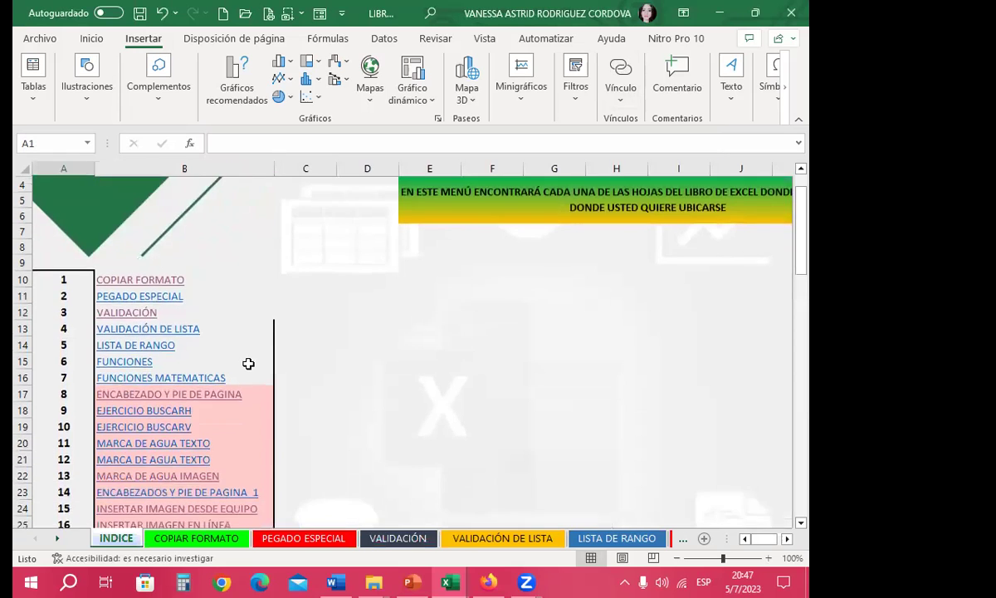
{"action": "scroll", "coordinate": [251, 364], "scroll_direction": "down", "scroll_amount": 1}
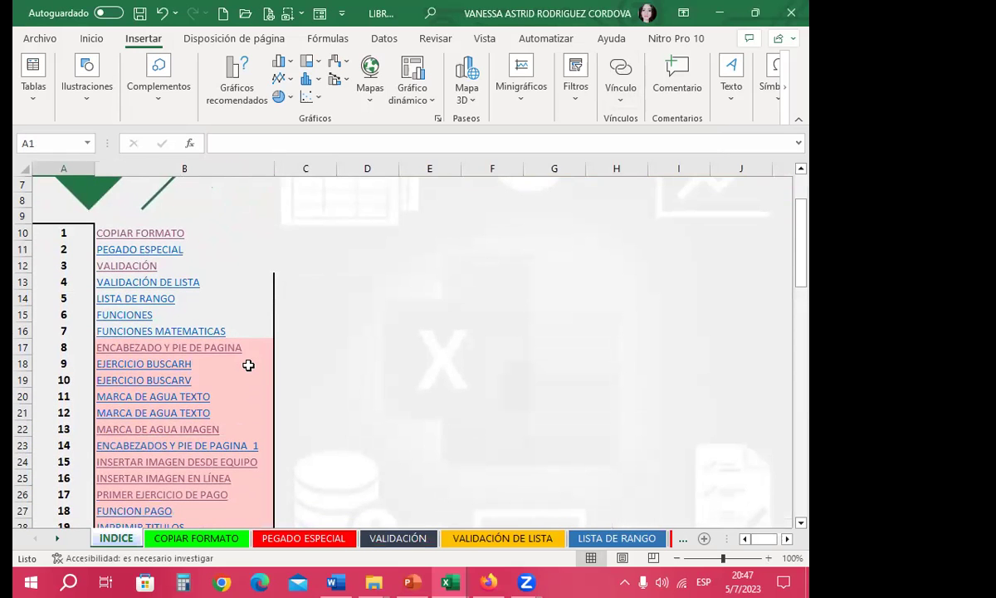
{"action": "scroll", "coordinate": [243, 365], "scroll_direction": "down", "scroll_amount": 1}
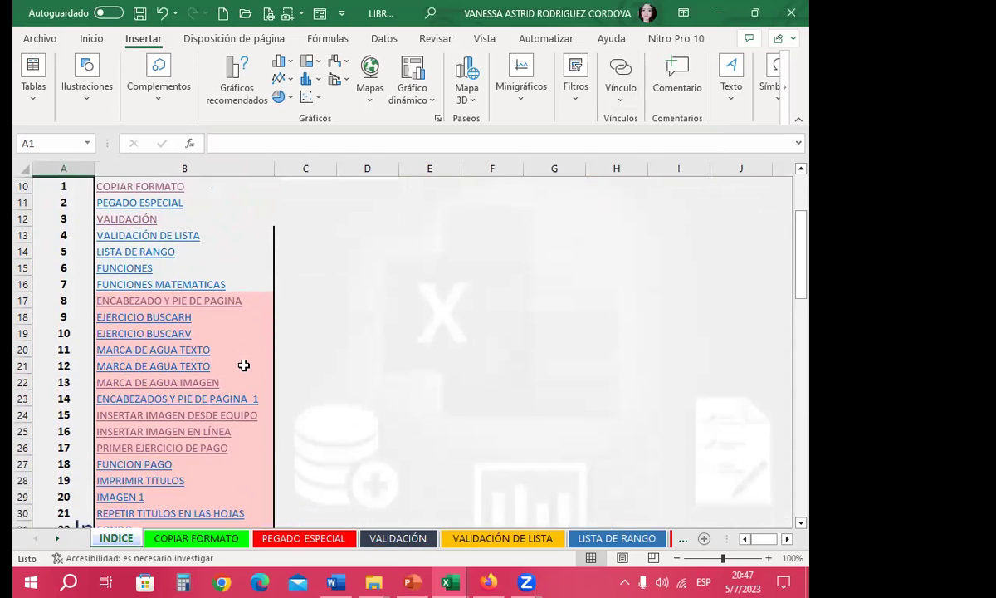
{"action": "left_click", "coordinate": [178, 350]}
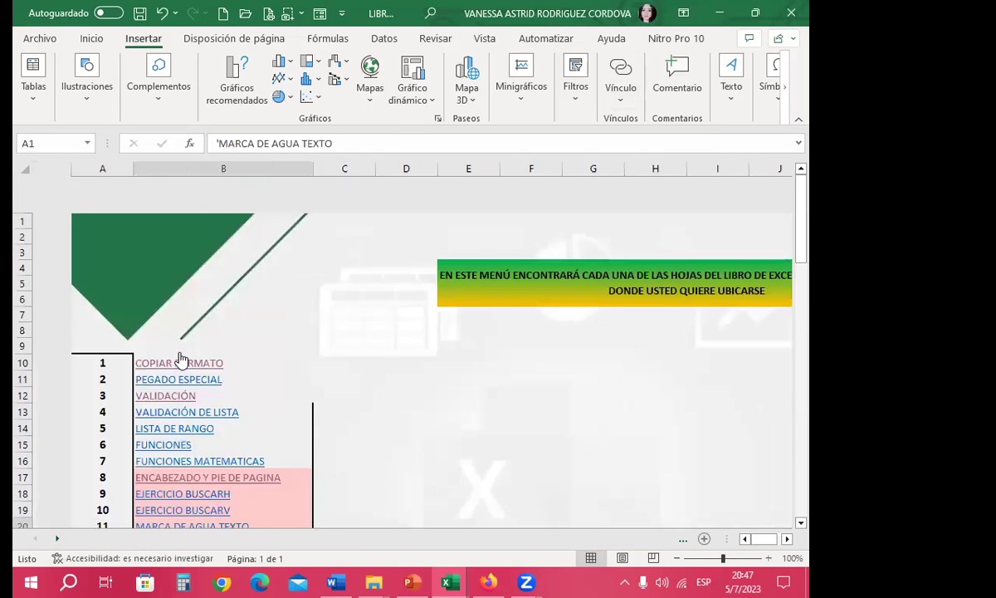
{"action": "scroll", "coordinate": [333, 338], "scroll_direction": "down", "scroll_amount": 2}
{"action": "scroll", "coordinate": [334, 338], "scroll_direction": "up", "scroll_amount": 3}
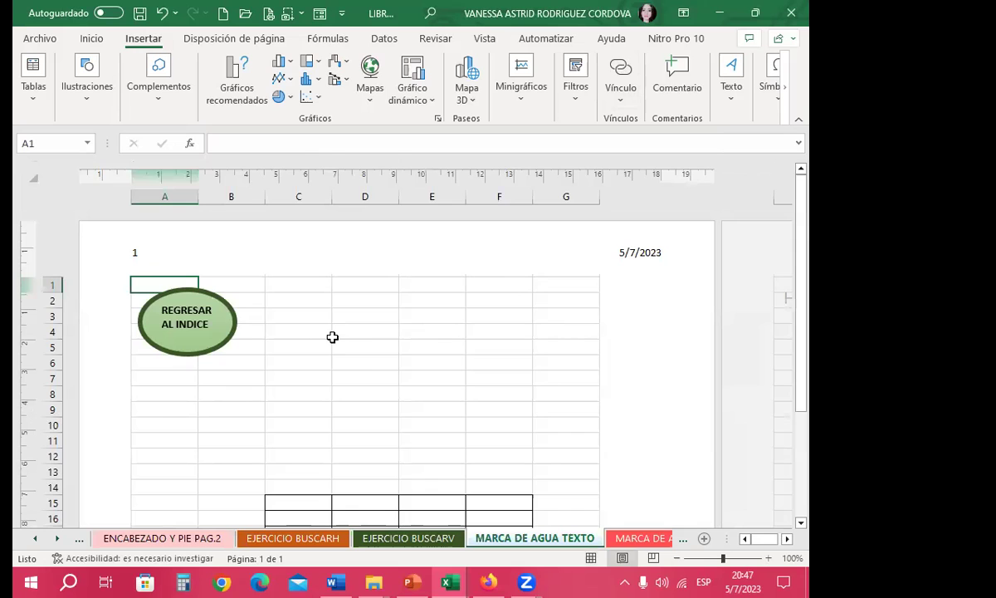
- Pick a shape from Ilustraciones > Formas and try drawing it over C2:E8
{"action": "left_click", "coordinate": [234, 396]}
{"action": "scroll", "coordinate": [131, 252], "scroll_direction": "down", "scroll_amount": 1}
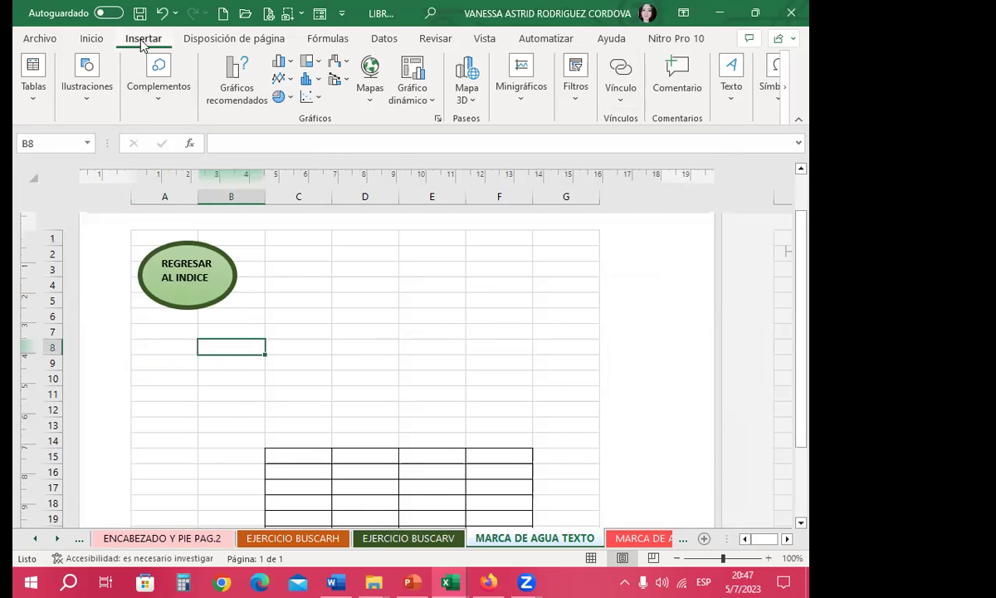
{"action": "left_click", "coordinate": [154, 100]}
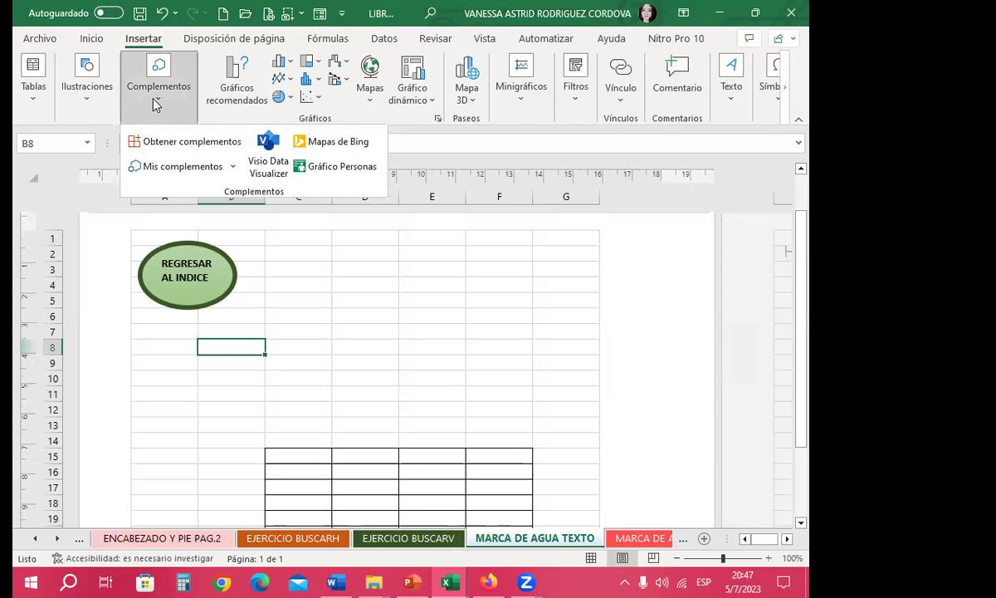
{"action": "left_click", "coordinate": [83, 97]}
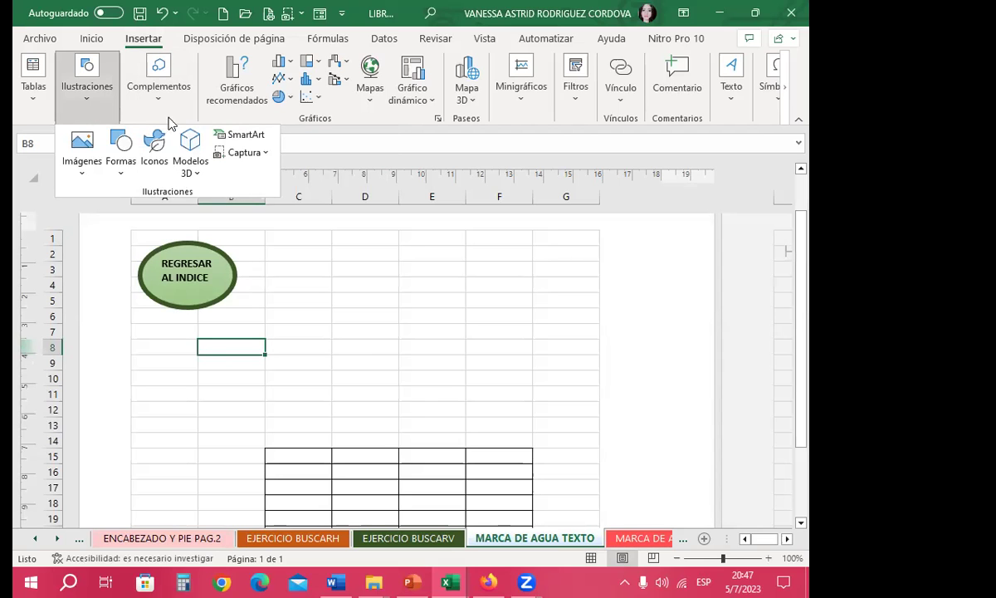
{"action": "left_click", "coordinate": [120, 154]}
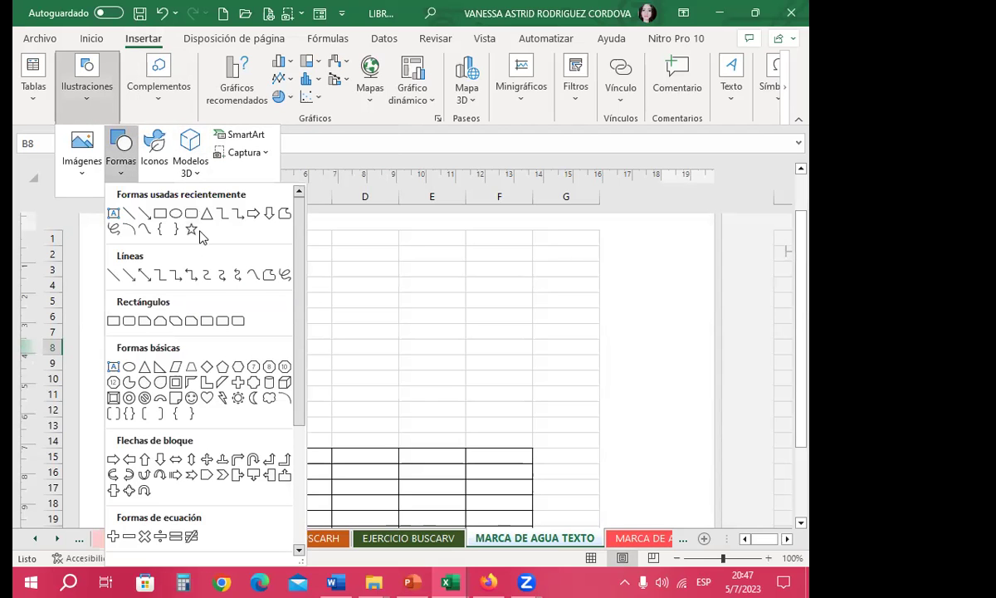
{"action": "left_click", "coordinate": [191, 398]}
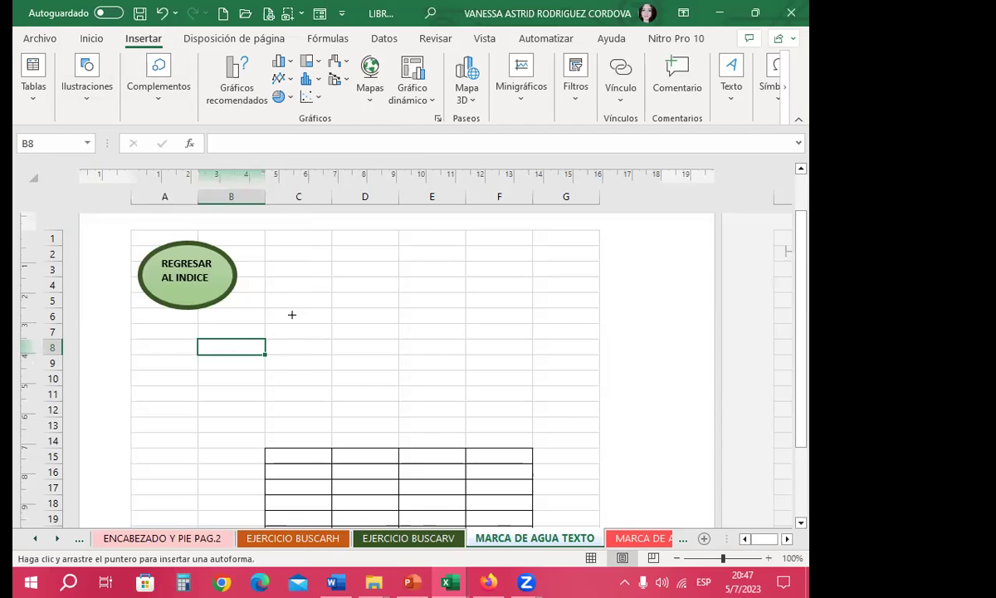
{"action": "left_click_drag", "start_coordinate": [299, 254], "coordinate": [448, 344]}
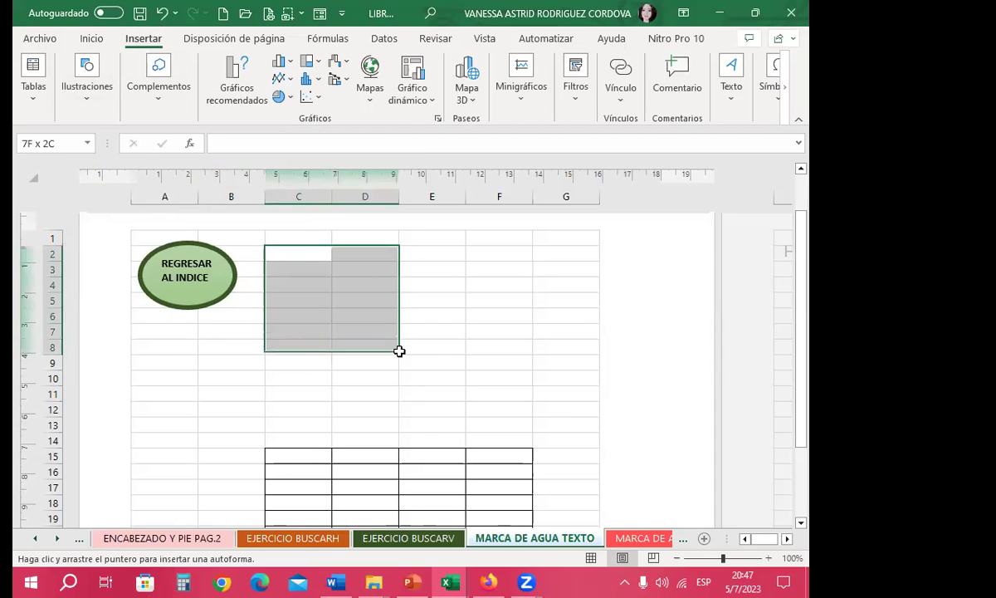
- Reopen and dismiss the shapes gallery, then select cells C2 and C6
{"action": "left_click", "coordinate": [86, 79]}
{"action": "left_click", "coordinate": [117, 166]}
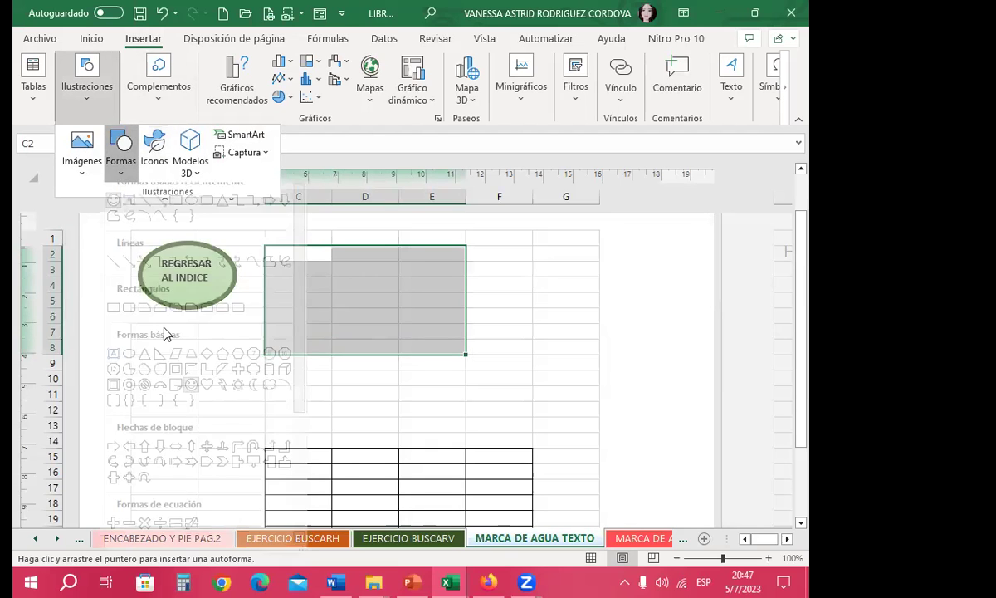
{"action": "key", "text": "Escape"}
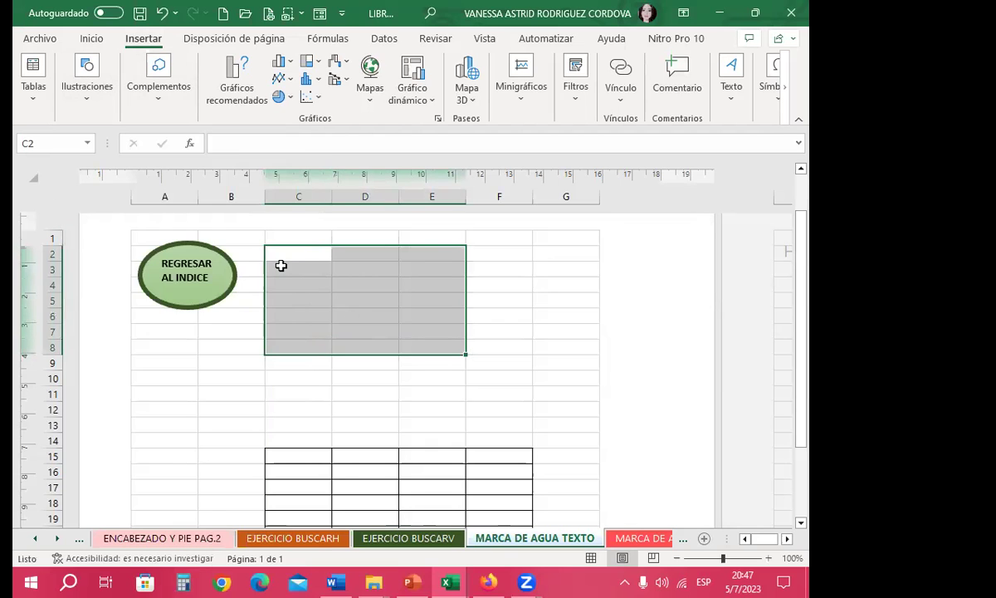
{"action": "left_click", "coordinate": [253, 257]}
{"action": "left_click", "coordinate": [277, 257]}
{"action": "left_click", "coordinate": [272, 312]}
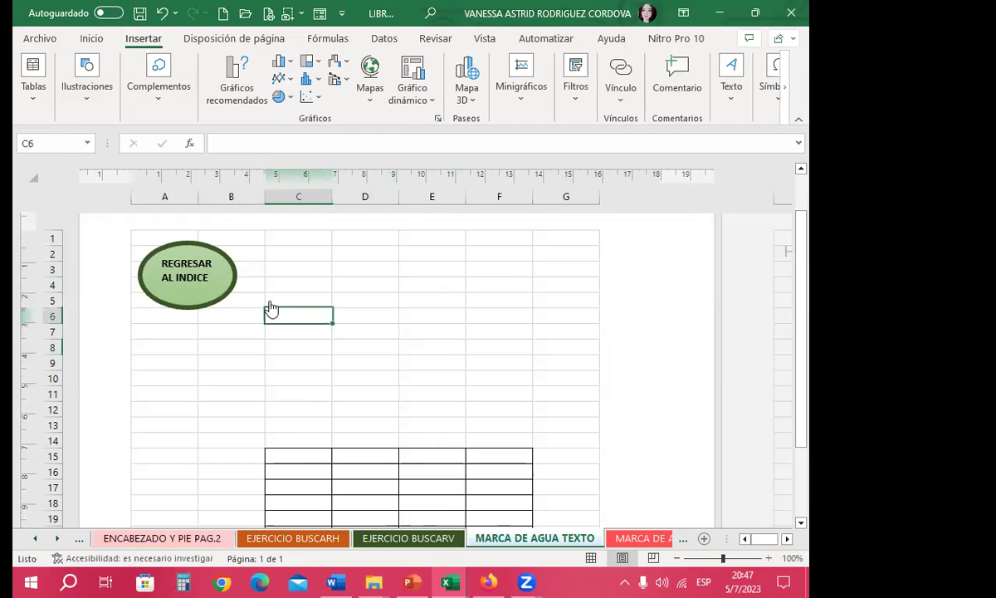
- Try drawing a smiley face over B2:D6, then follow the return link to INDICE
{"action": "left_click", "coordinate": [81, 103]}
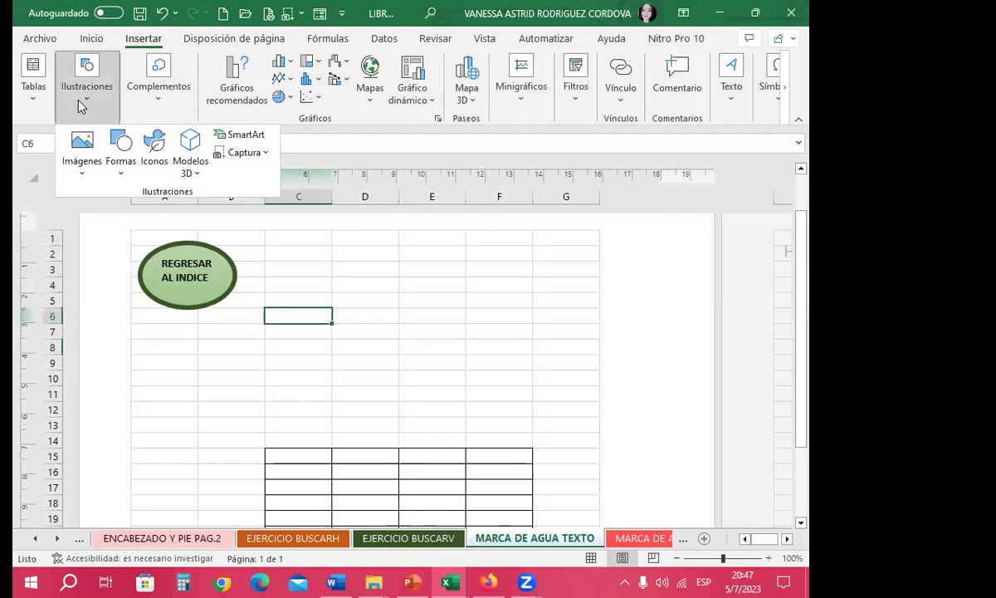
{"action": "left_click", "coordinate": [120, 177]}
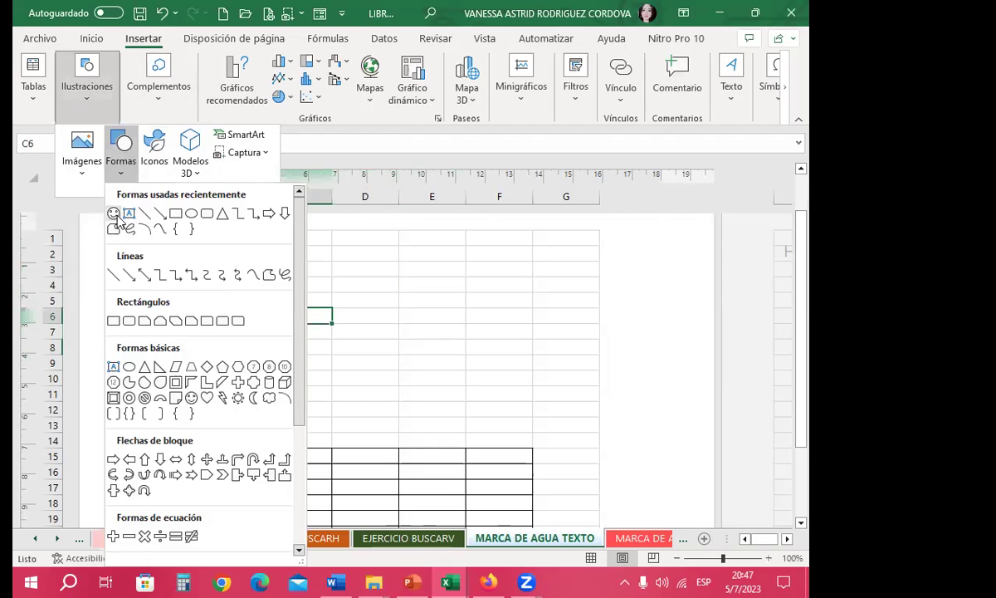
{"action": "left_click", "coordinate": [106, 201]}
{"action": "left_click_drag", "start_coordinate": [264, 262], "coordinate": [347, 322]}
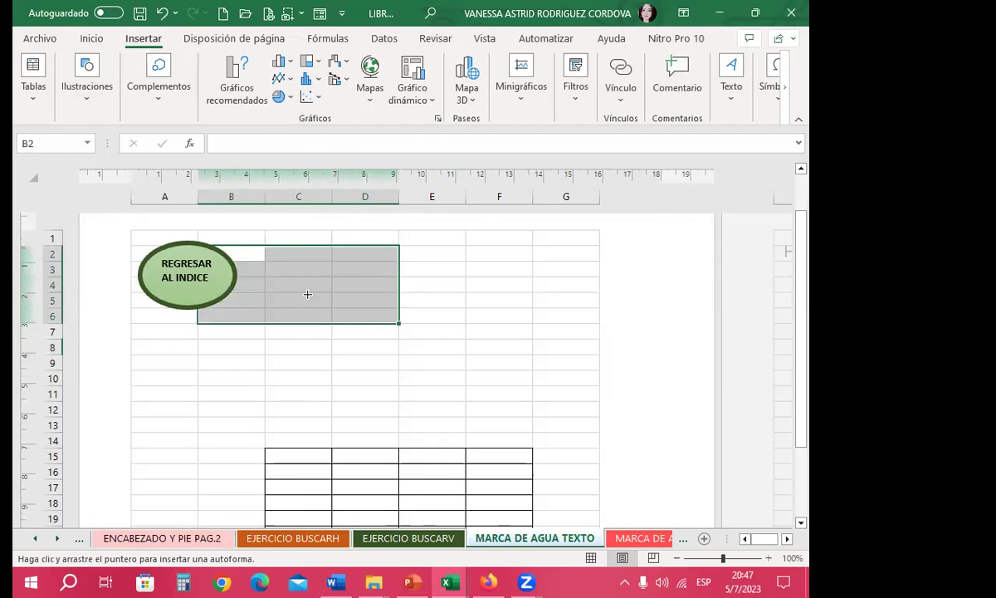
{"action": "left_click", "coordinate": [184, 279]}
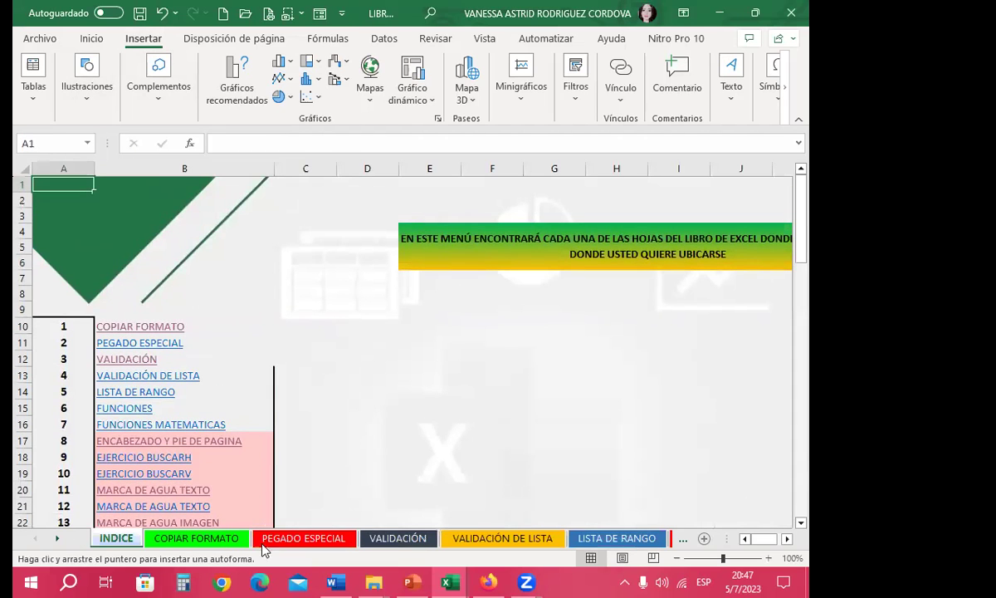
- Draw a smiley face below REGRESAR AL INDICE on COPIAR FORMATO and type a first name inside it
{"action": "left_click", "coordinate": [199, 541]}
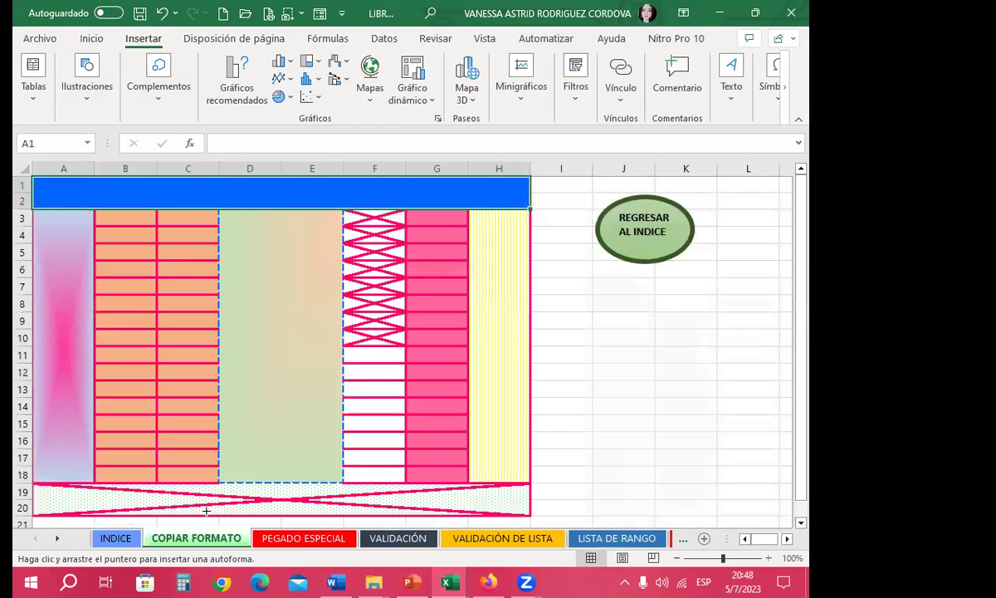
{"action": "left_click_drag", "start_coordinate": [583, 299], "coordinate": [690, 390]}
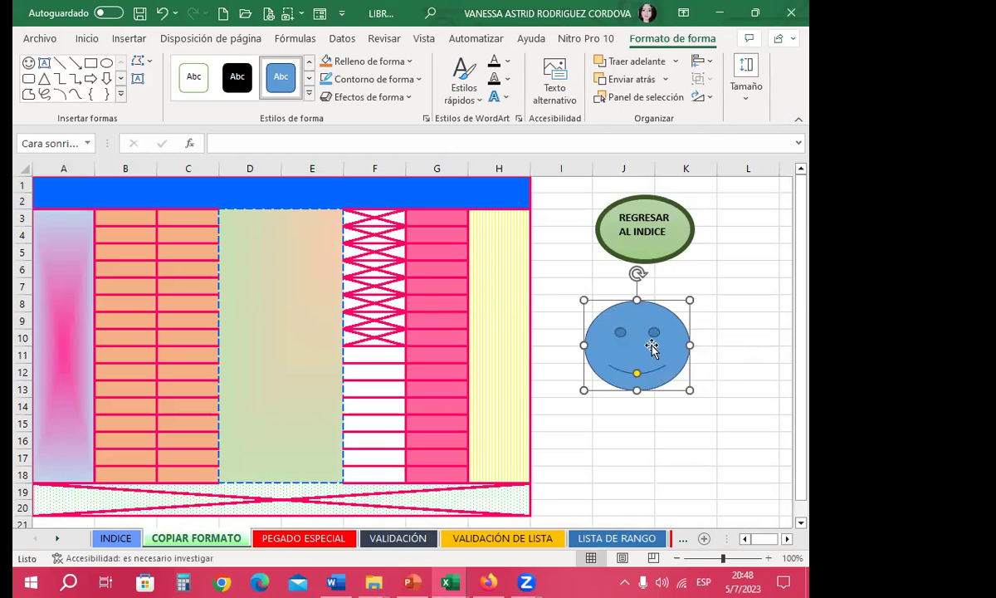
{"action": "left_click", "coordinate": [128, 39]}
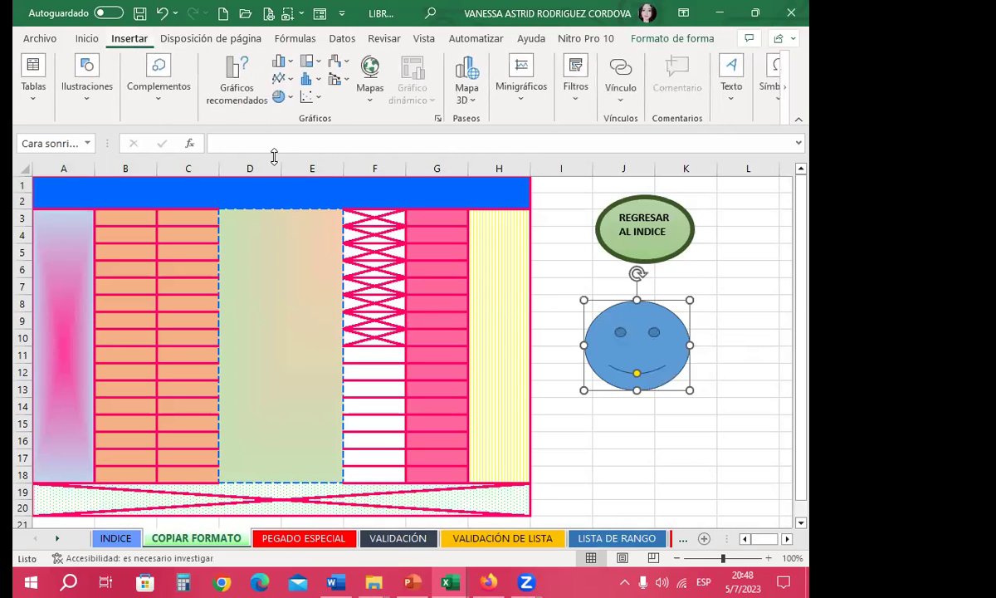
{"action": "right_click", "coordinate": [639, 349]}
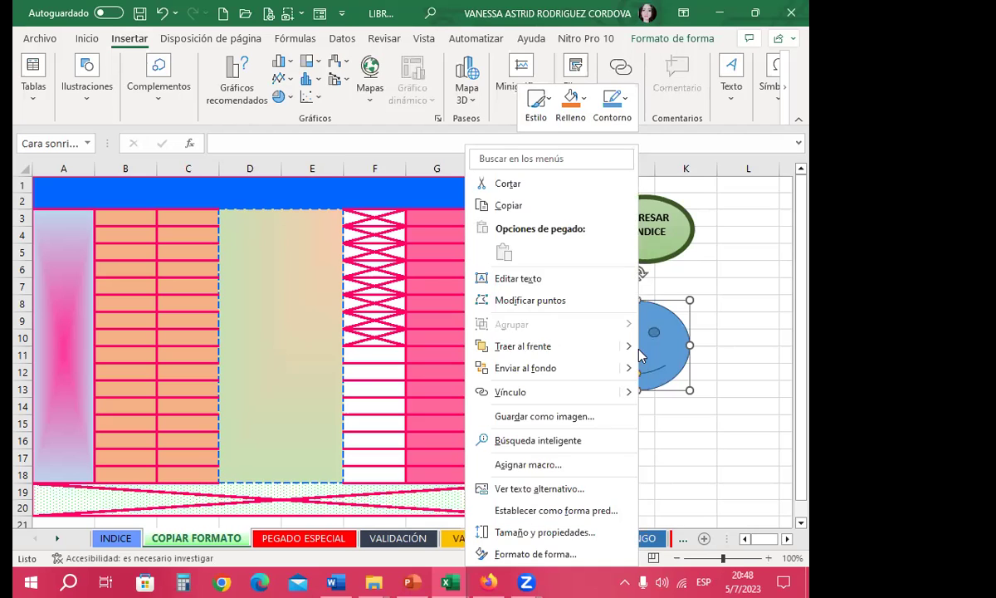
{"action": "left_click", "coordinate": [531, 278]}
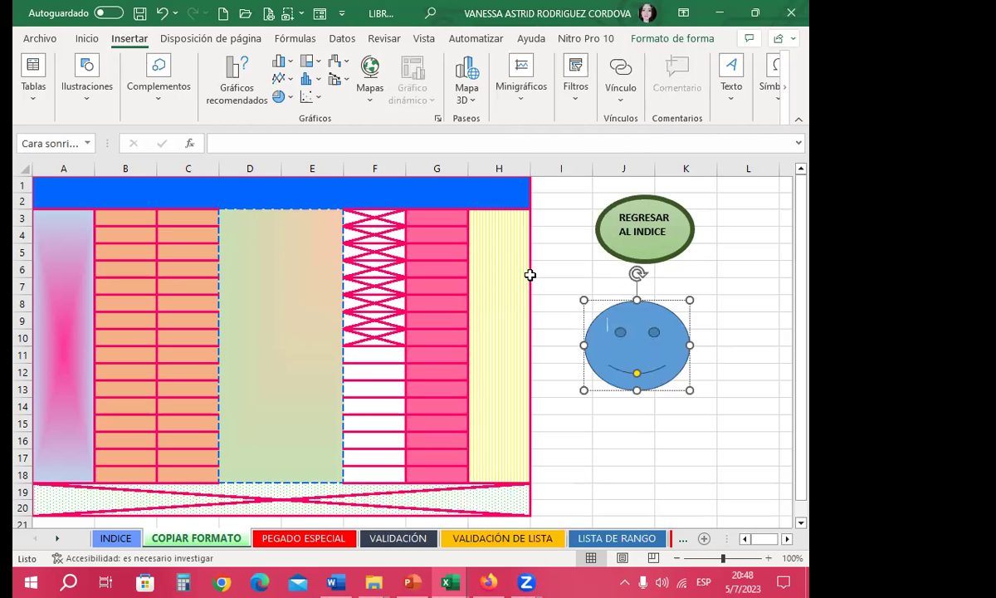
{"action": "left_click", "coordinate": [605, 321]}
{"action": "type", "text": "VANESSA"}
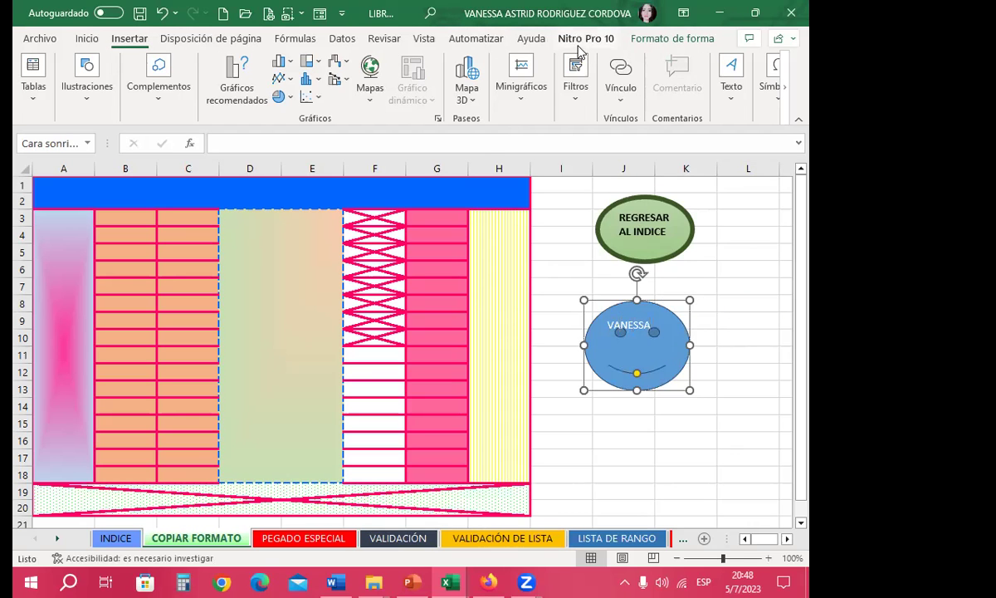
- Hyperlink the smiley to the INDICE sheet in this document and test the link
{"action": "left_click", "coordinate": [621, 70]}
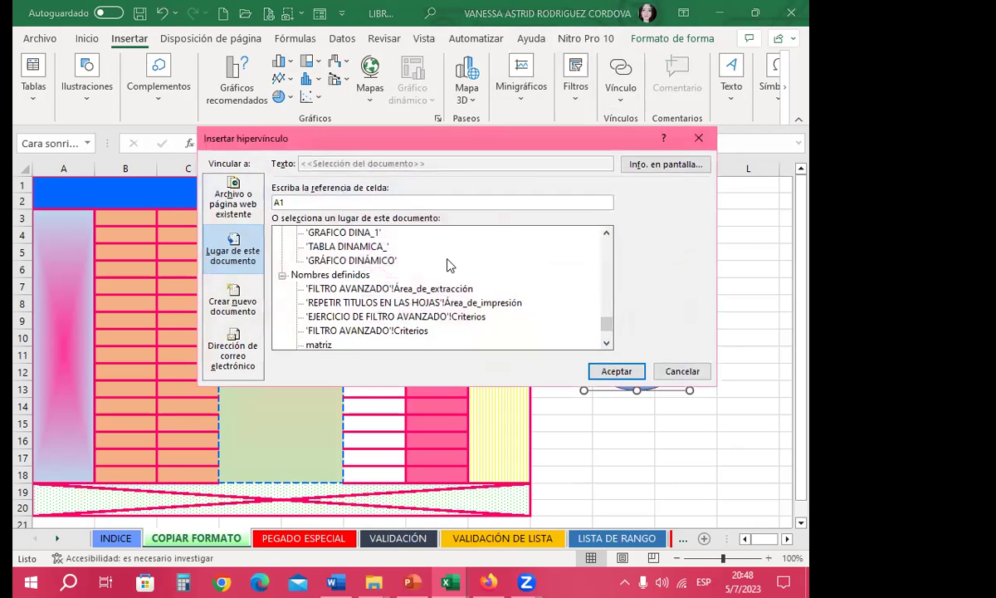
{"action": "left_click_drag", "start_coordinate": [609, 327], "coordinate": [619, 235]}
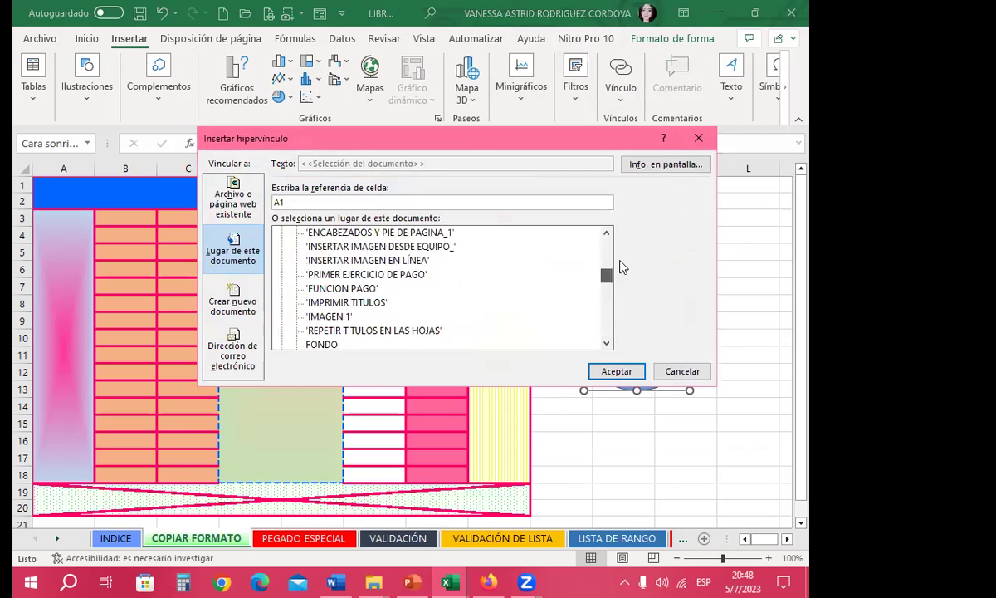
{"action": "left_click", "coordinate": [329, 249]}
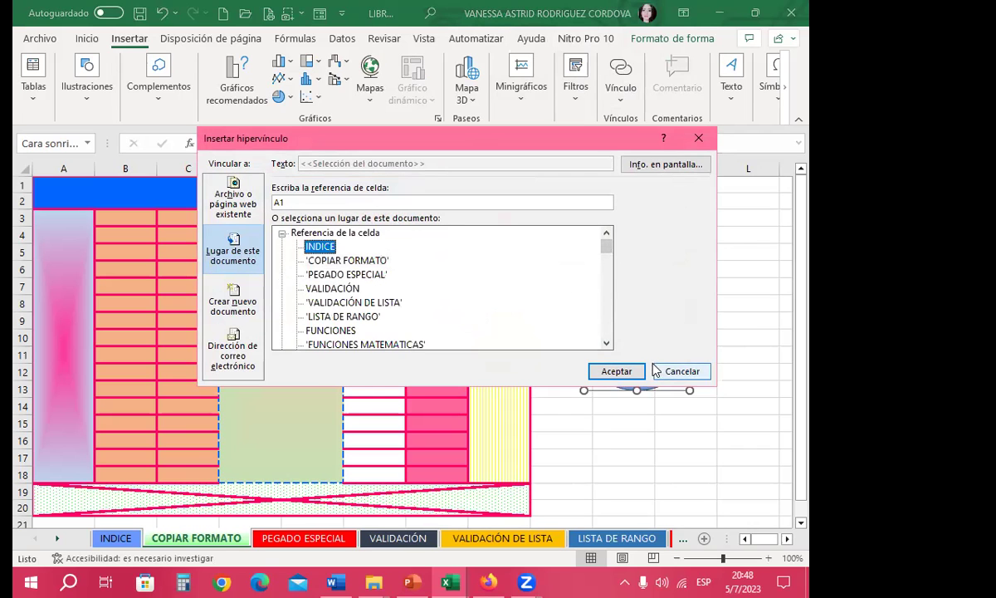
{"action": "left_click", "coordinate": [615, 371]}
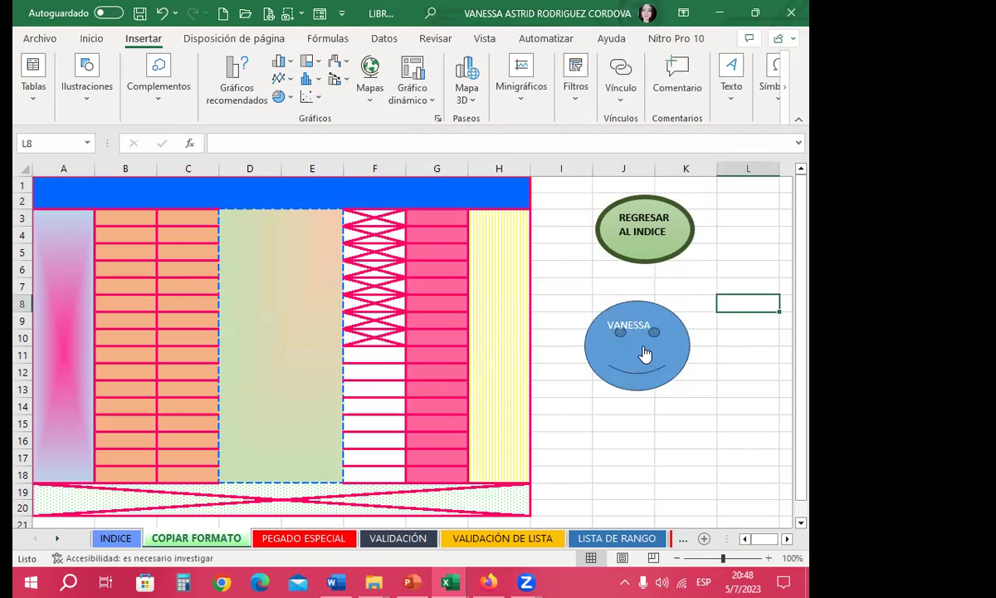
{"action": "left_click", "coordinate": [647, 366]}
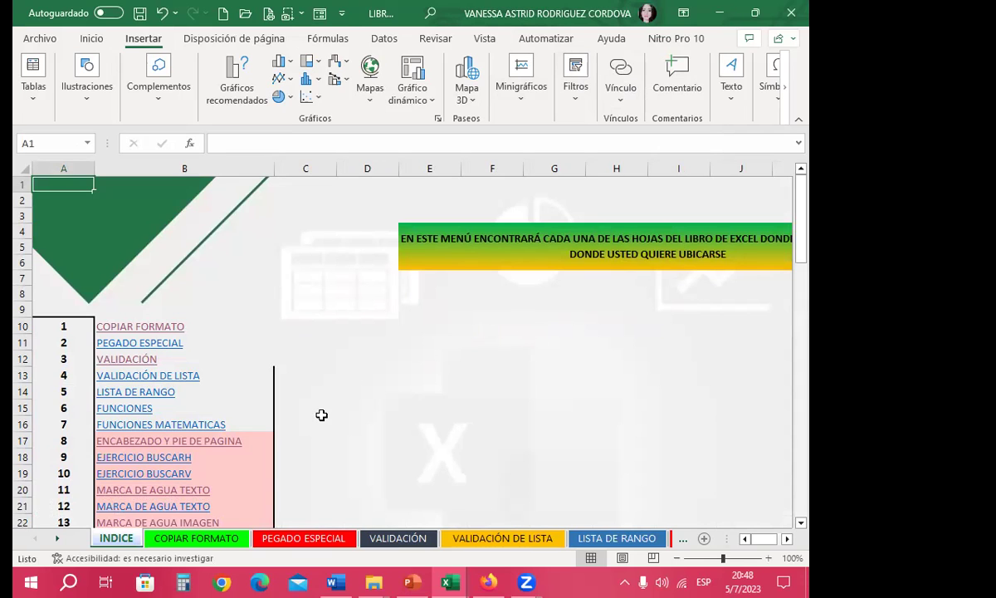
{"action": "left_click", "coordinate": [207, 536]}
{"action": "right_click", "coordinate": [596, 363]}
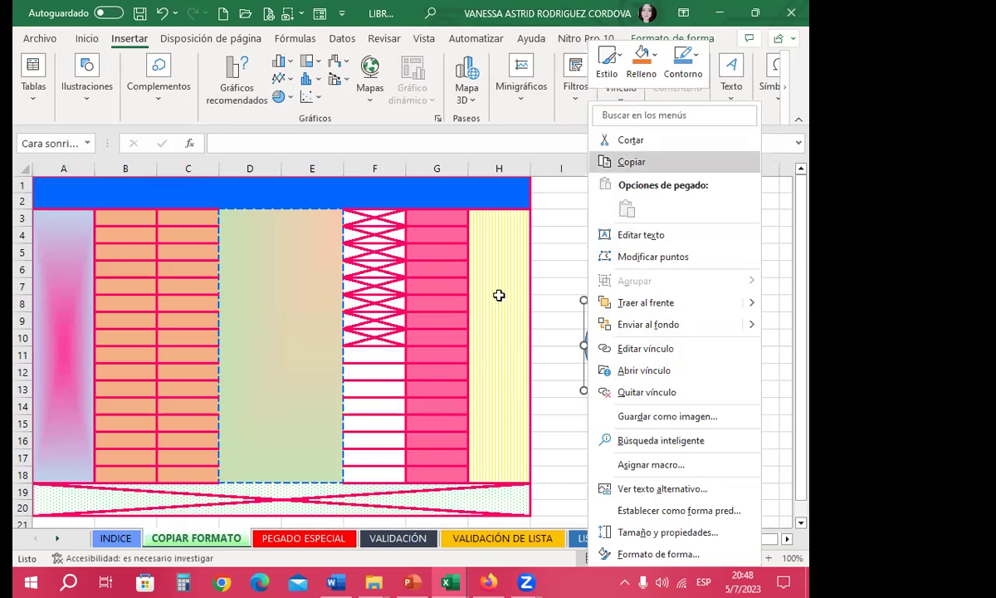
{"action": "left_click", "coordinate": [469, 278]}
{"action": "left_click", "coordinate": [303, 538]}
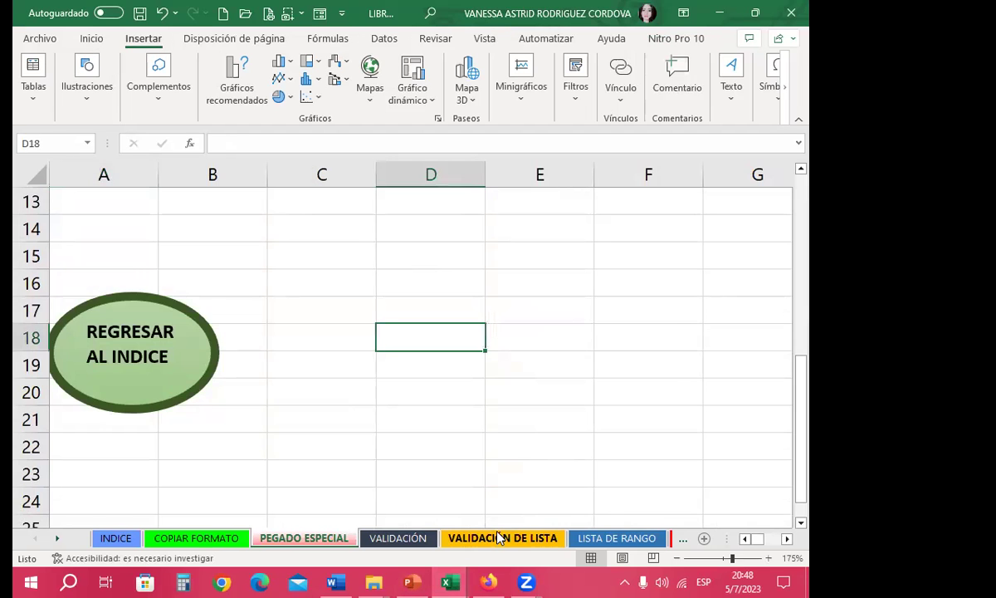
{"action": "left_click", "coordinate": [501, 538]}
{"action": "left_click", "coordinate": [598, 540]}
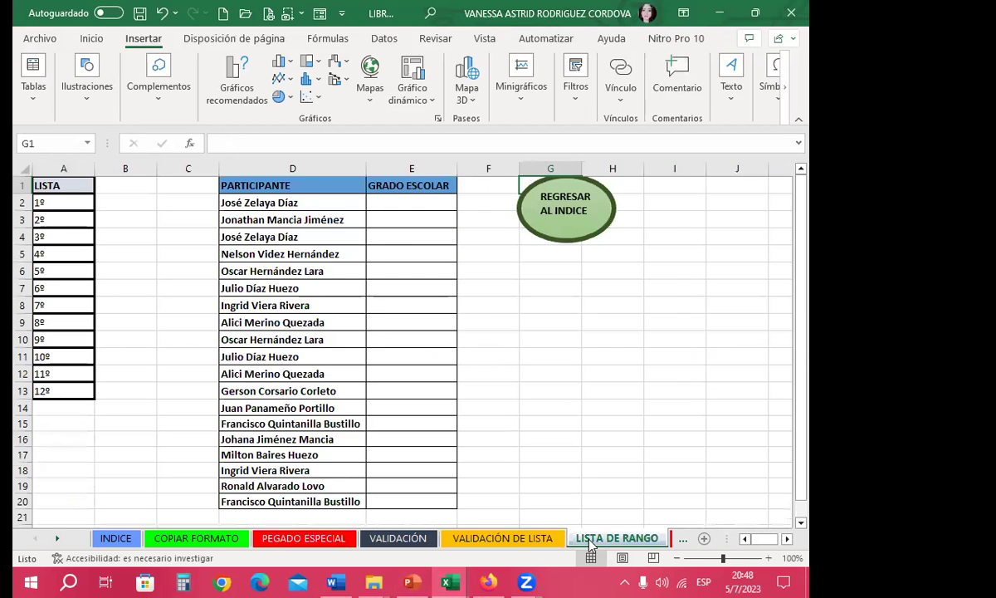
{"action": "left_click", "coordinate": [503, 538]}
{"action": "left_click", "coordinate": [184, 538]}
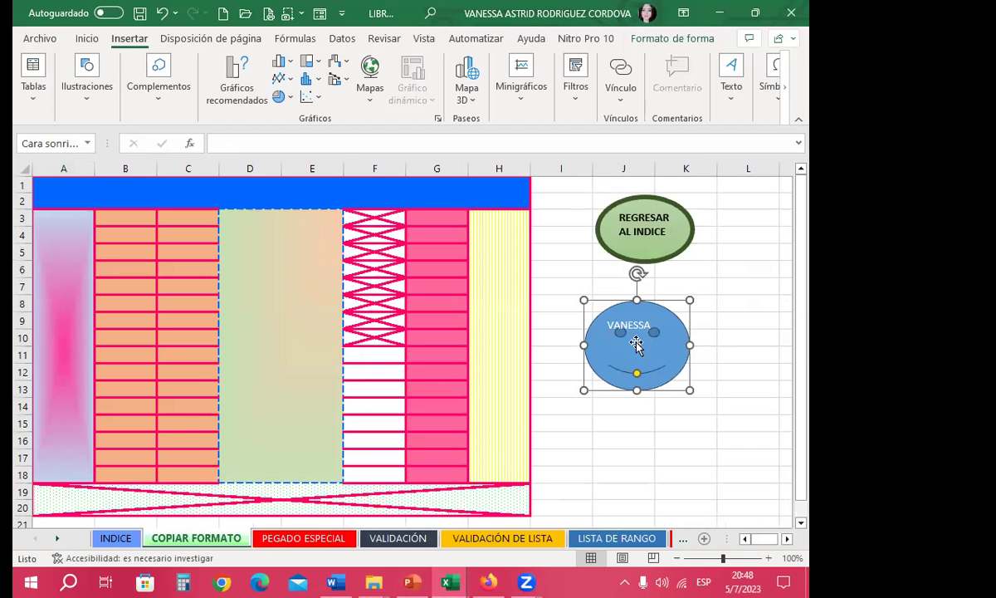
{"action": "left_click", "coordinate": [606, 404]}
{"action": "left_click", "coordinate": [622, 344]}
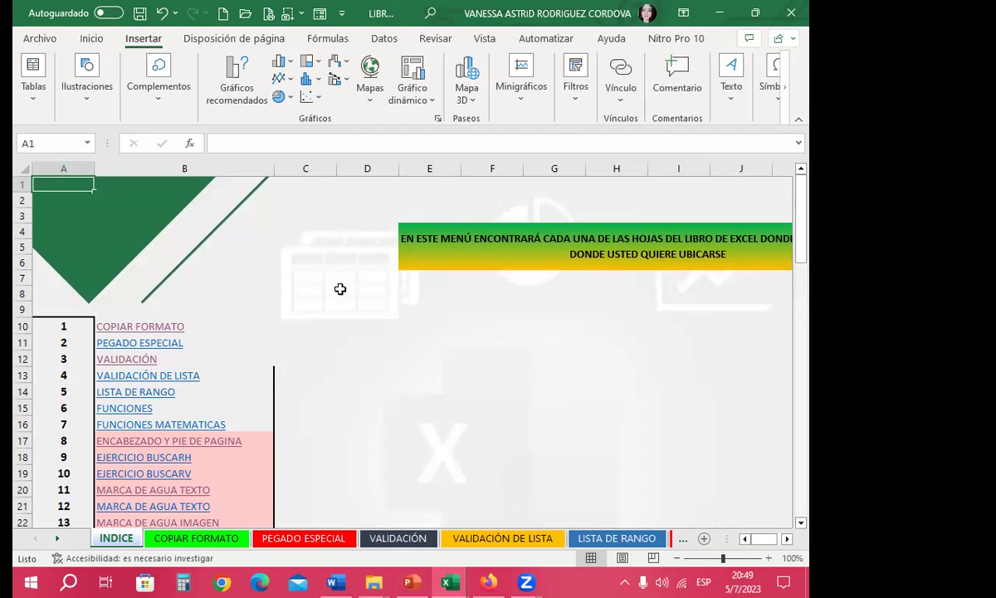
- Browse the SMARTART sheet from the index list, then return to the index
{"action": "scroll", "coordinate": [340, 289], "scroll_direction": "down", "scroll_amount": 3}
{"action": "scroll", "coordinate": [332, 289], "scroll_direction": "down", "scroll_amount": 2}
{"action": "scroll", "coordinate": [262, 305], "scroll_direction": "down", "scroll_amount": 1}
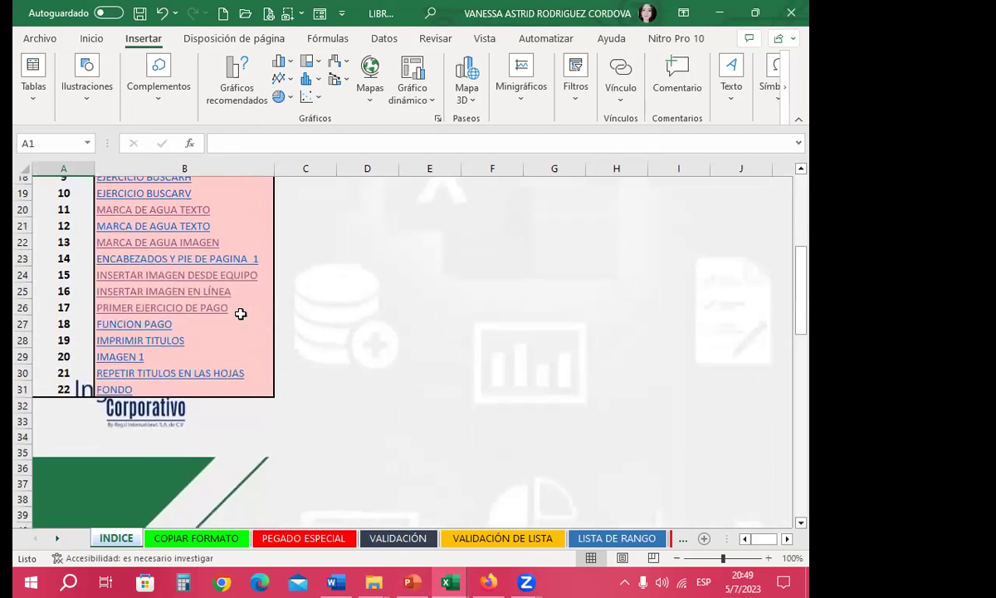
{"action": "scroll", "coordinate": [240, 313], "scroll_direction": "down", "scroll_amount": 9}
{"action": "scroll", "coordinate": [243, 313], "scroll_direction": "down", "scroll_amount": 2}
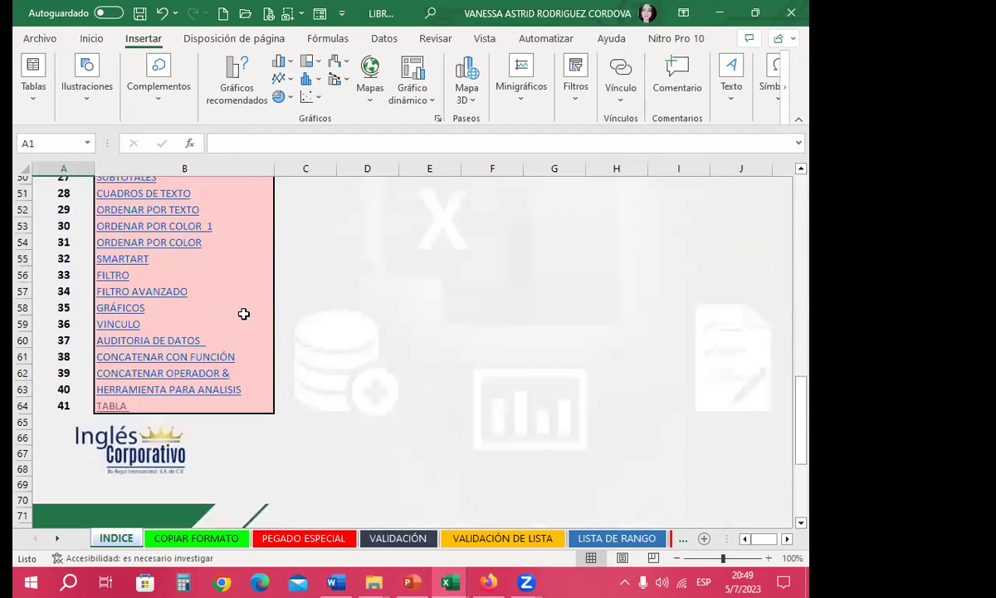
{"action": "left_click", "coordinate": [137, 260]}
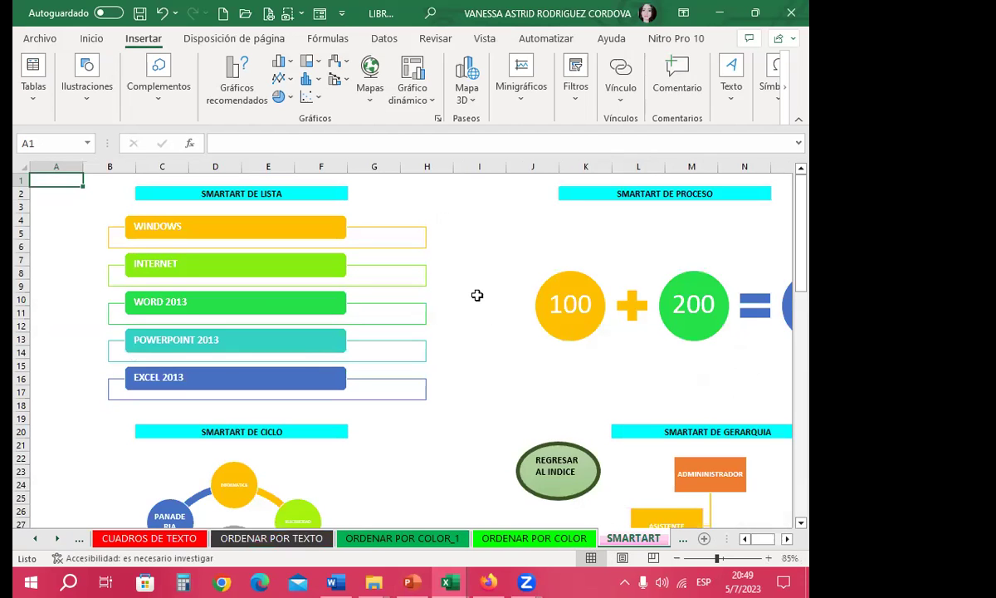
{"action": "scroll", "coordinate": [477, 295], "scroll_direction": "down", "scroll_amount": 1}
{"action": "scroll", "coordinate": [478, 295], "scroll_direction": "down", "scroll_amount": 6}
{"action": "scroll", "coordinate": [477, 295], "scroll_direction": "down", "scroll_amount": 3}
{"action": "scroll", "coordinate": [477, 295], "scroll_direction": "down", "scroll_amount": 4}
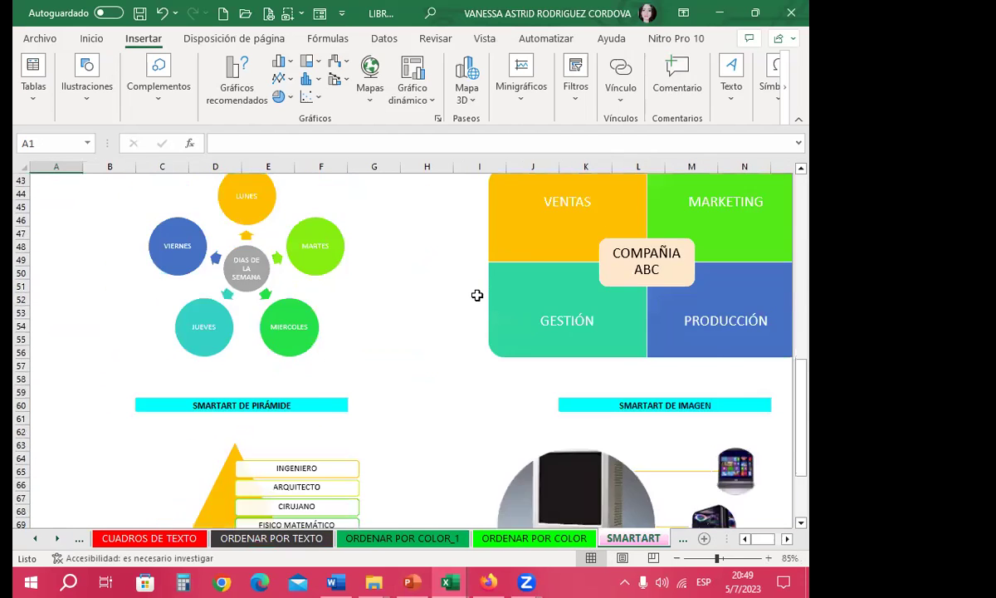
{"action": "scroll", "coordinate": [477, 295], "scroll_direction": "down", "scroll_amount": 6}
{"action": "scroll", "coordinate": [475, 292], "scroll_direction": "up", "scroll_amount": 5}
{"action": "scroll", "coordinate": [474, 284], "scroll_direction": "up", "scroll_amount": 9}
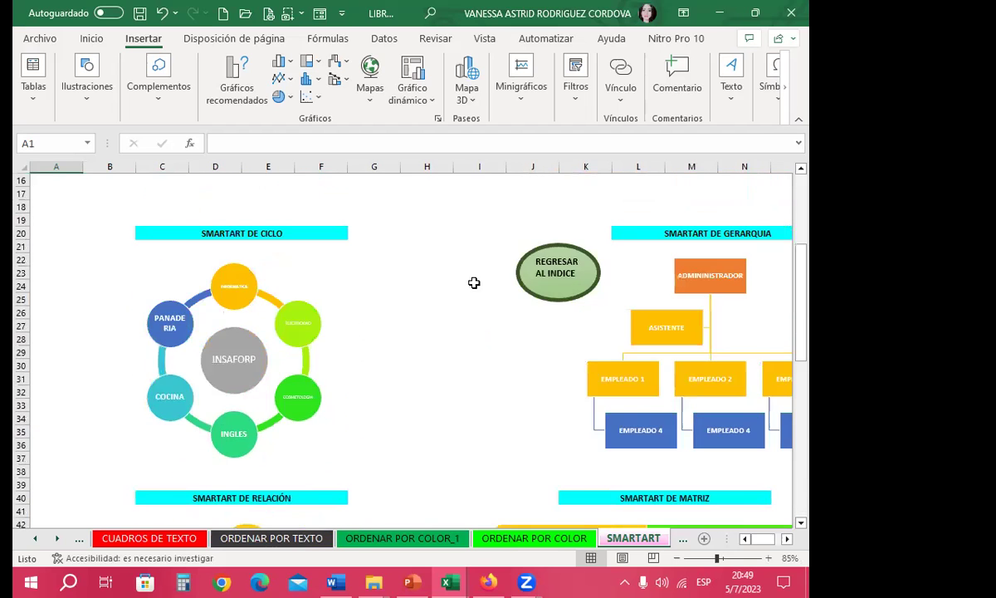
{"action": "scroll", "coordinate": [468, 279], "scroll_direction": "up", "scroll_amount": 6}
{"action": "scroll", "coordinate": [457, 298], "scroll_direction": "down", "scroll_amount": 5}
{"action": "scroll", "coordinate": [445, 322], "scroll_direction": "down", "scroll_amount": 7}
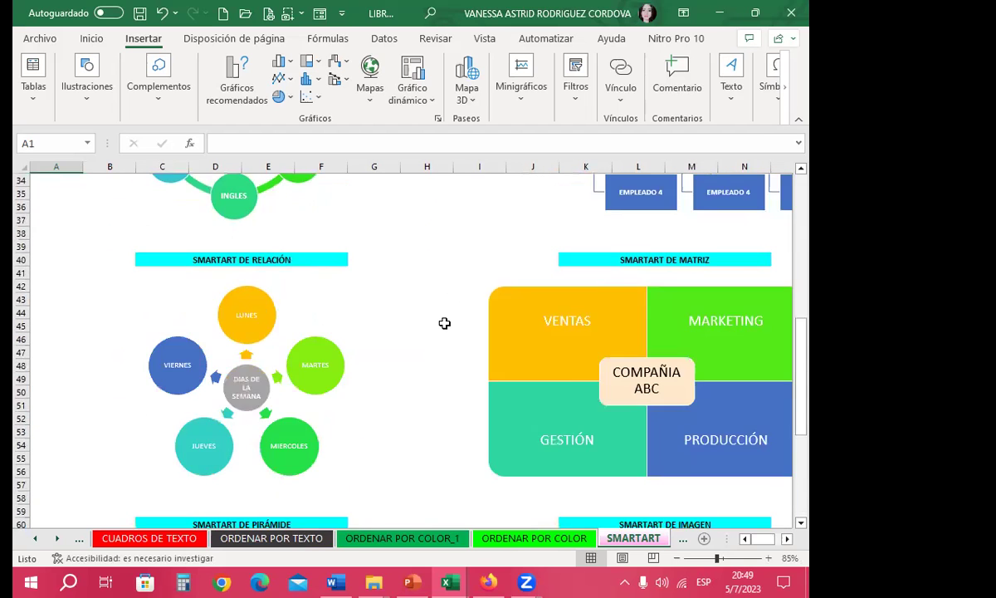
{"action": "scroll", "coordinate": [445, 322], "scroll_direction": "down", "scroll_amount": 8}
{"action": "scroll", "coordinate": [453, 336], "scroll_direction": "down", "scroll_amount": 5}
{"action": "scroll", "coordinate": [498, 344], "scroll_direction": "up", "scroll_amount": 6}
{"action": "scroll", "coordinate": [467, 299], "scroll_direction": "up", "scroll_amount": 5}
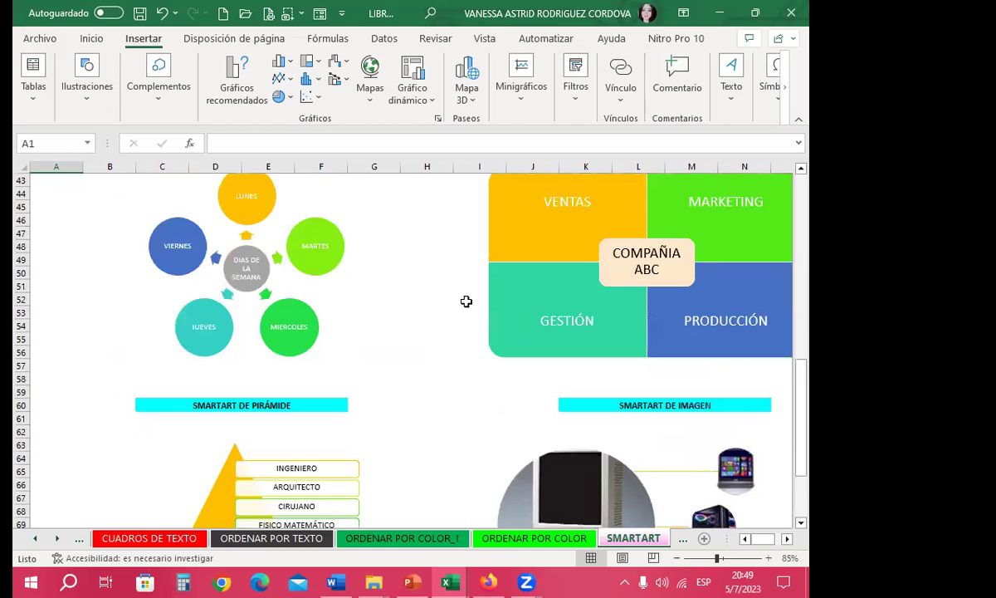
{"action": "scroll", "coordinate": [445, 263], "scroll_direction": "up", "scroll_amount": 14}
{"action": "scroll", "coordinate": [597, 328], "scroll_direction": "down", "scroll_amount": 3}
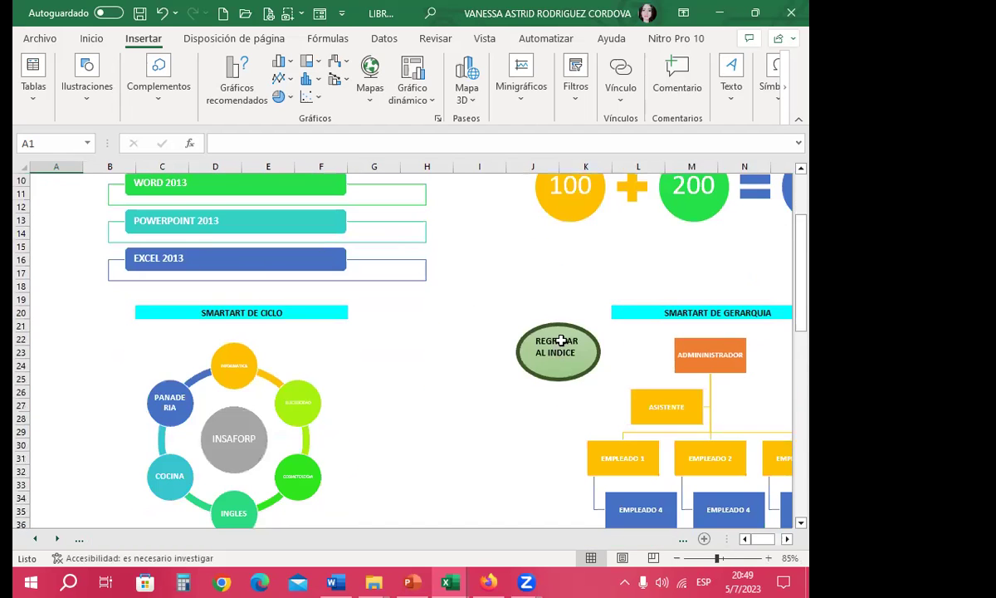
{"action": "left_click", "coordinate": [572, 338]}
- Look over the GRÁFICO DINÁMICO pivot table sheet, then return to the index
{"action": "scroll", "coordinate": [208, 341], "scroll_direction": "down", "scroll_amount": 5}
{"action": "scroll", "coordinate": [207, 339], "scroll_direction": "down", "scroll_amount": 8}
{"action": "scroll", "coordinate": [207, 338], "scroll_direction": "down", "scroll_amount": 3}
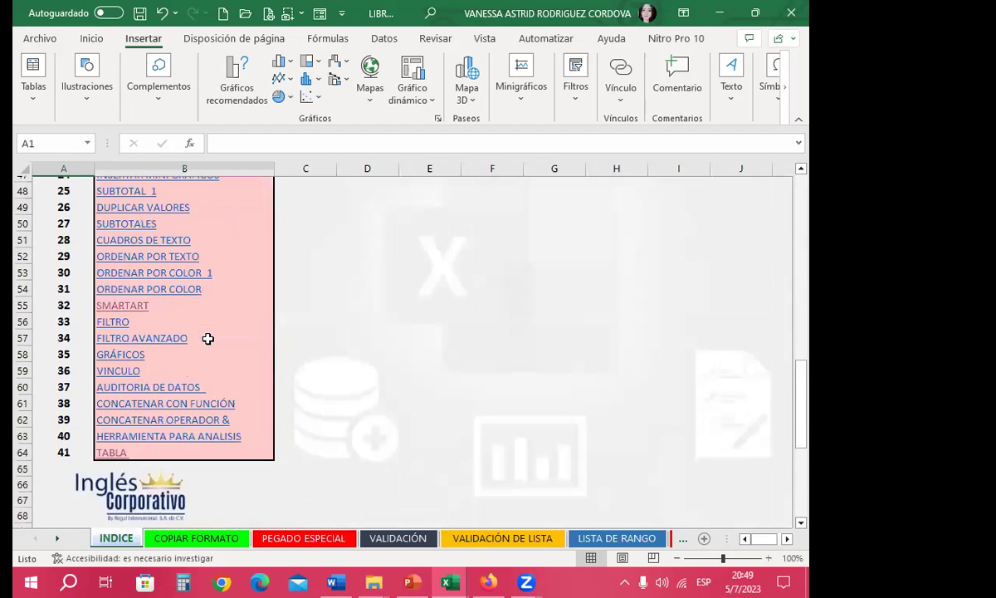
{"action": "scroll", "coordinate": [210, 336], "scroll_direction": "down", "scroll_amount": 1}
{"action": "scroll", "coordinate": [211, 335], "scroll_direction": "down", "scroll_amount": 1}
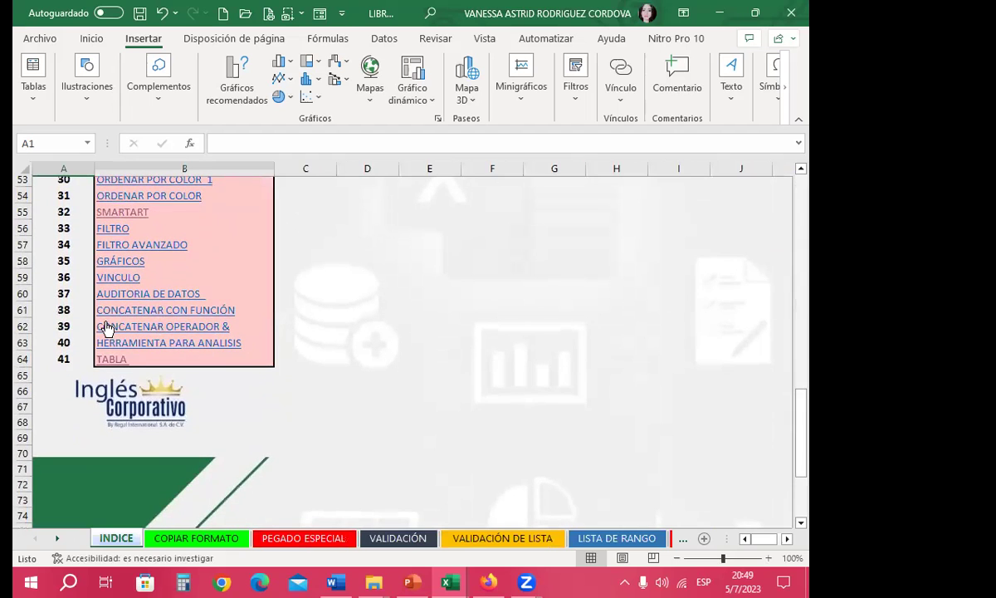
{"action": "scroll", "coordinate": [247, 342], "scroll_direction": "down", "scroll_amount": 3}
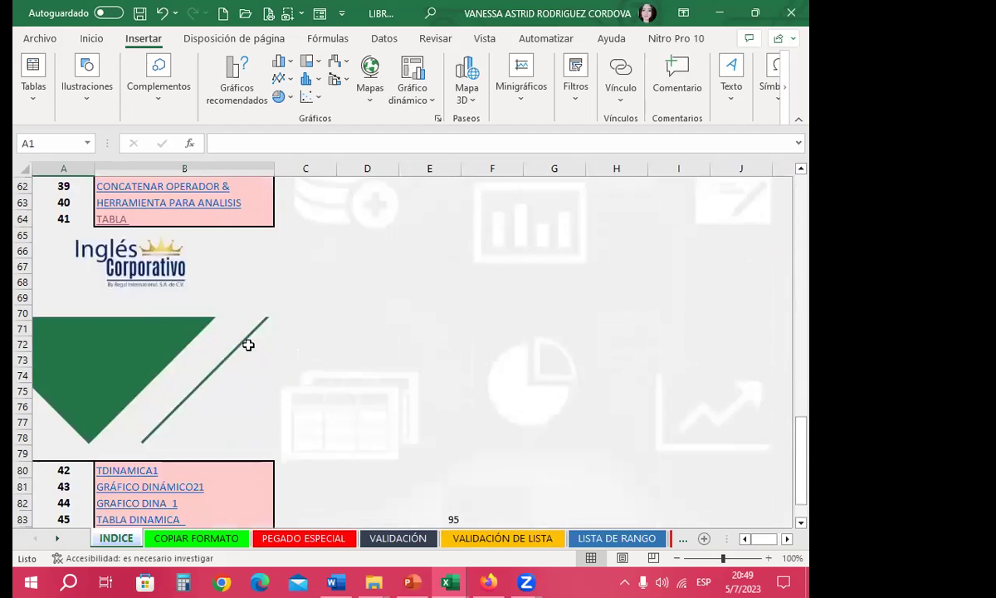
{"action": "scroll", "coordinate": [249, 343], "scroll_direction": "down", "scroll_amount": 4}
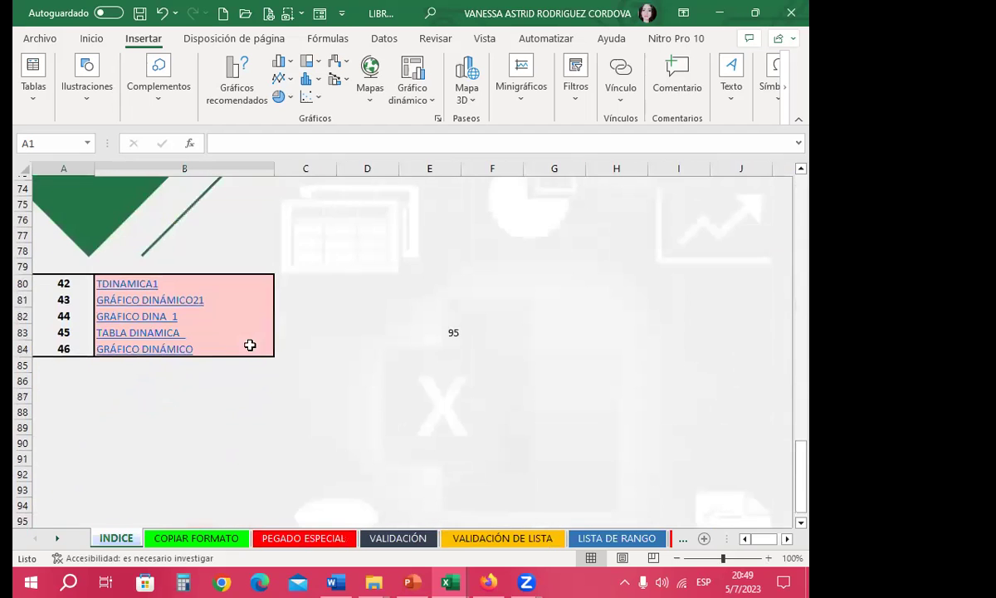
{"action": "left_click", "coordinate": [129, 349]}
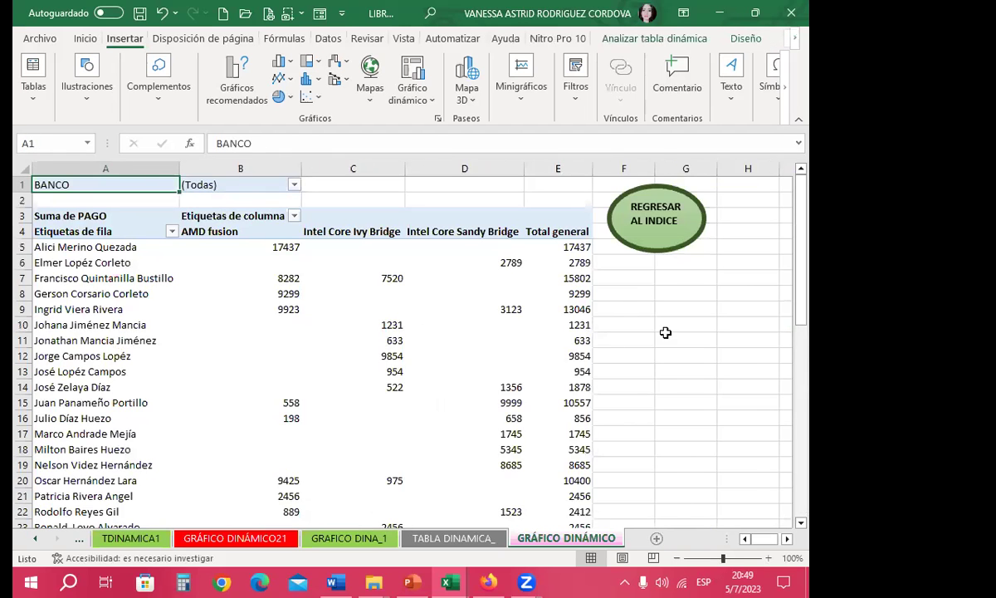
{"action": "scroll", "coordinate": [664, 340], "scroll_direction": "down", "scroll_amount": 3}
{"action": "scroll", "coordinate": [669, 351], "scroll_direction": "down", "scroll_amount": 5}
{"action": "scroll", "coordinate": [669, 351], "scroll_direction": "up", "scroll_amount": 5}
{"action": "scroll", "coordinate": [668, 338], "scroll_direction": "up", "scroll_amount": 3}
{"action": "left_click", "coordinate": [644, 226]}
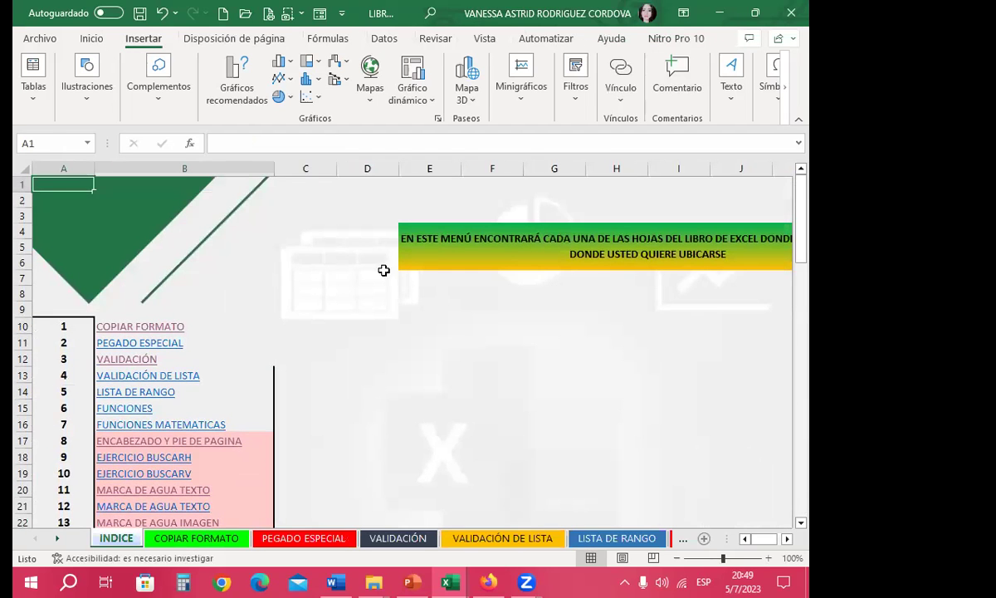
- Select several cells on the index sheet
{"action": "left_click", "coordinate": [326, 324]}
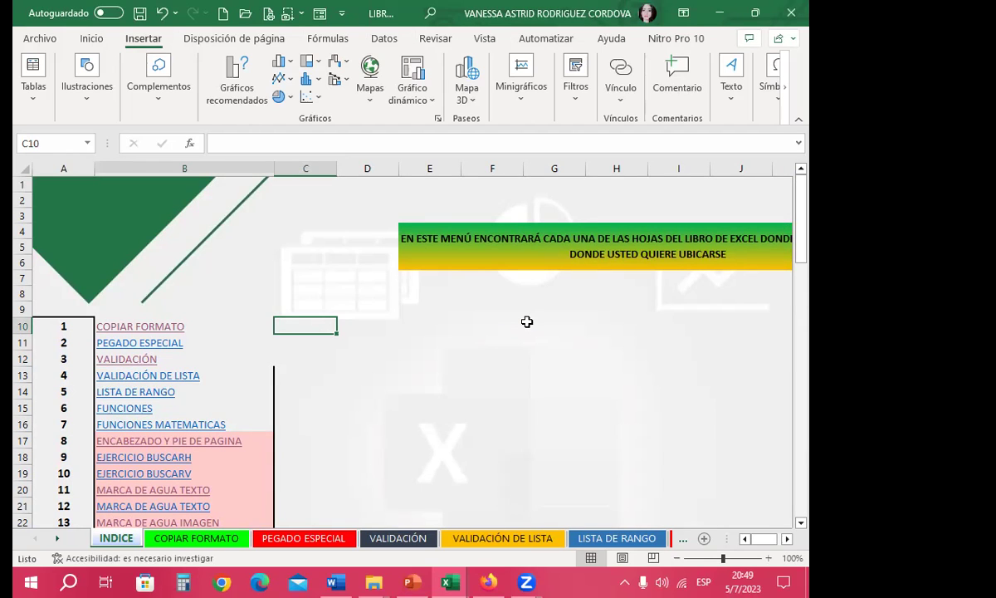
{"action": "left_click", "coordinate": [472, 328]}
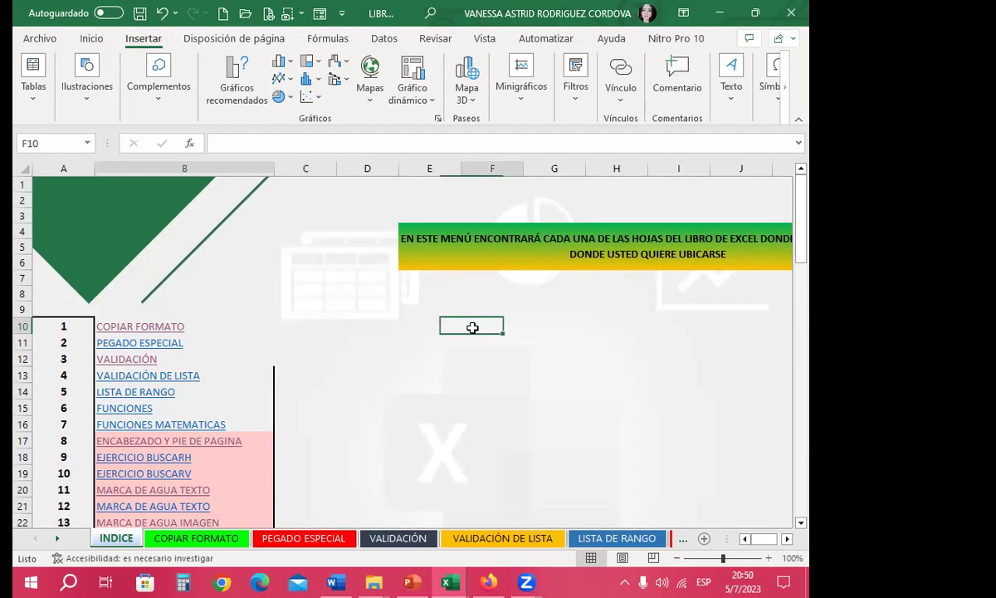
{"action": "left_click", "coordinate": [373, 323]}
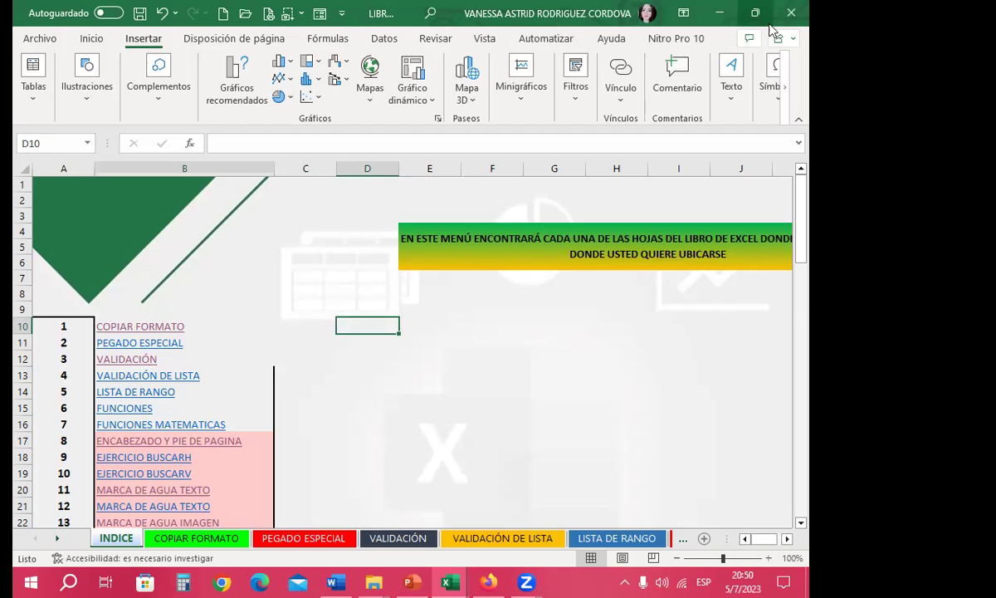
{"action": "left_click", "coordinate": [535, 355]}
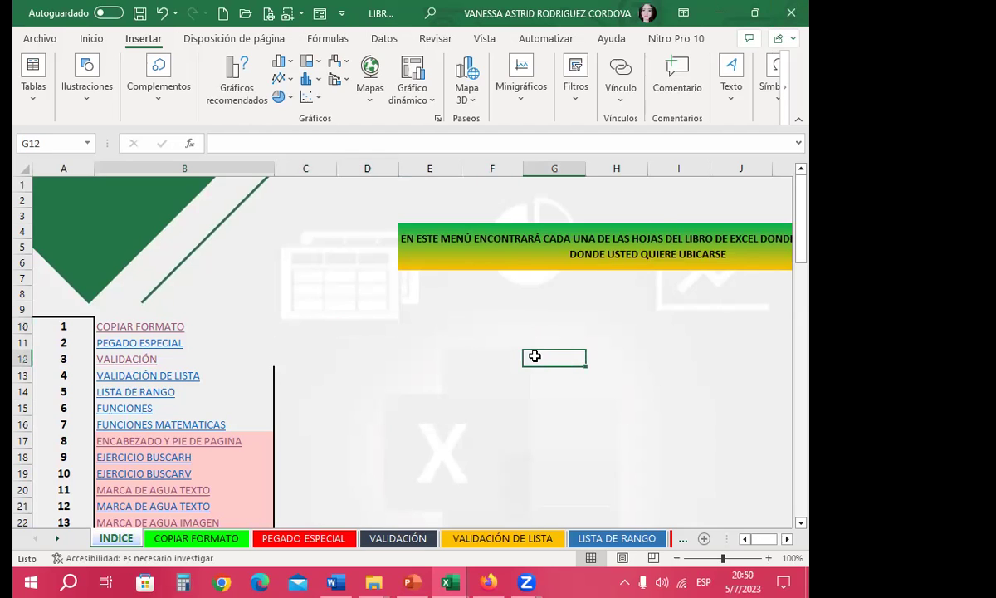
{"action": "left_click", "coordinate": [393, 360]}
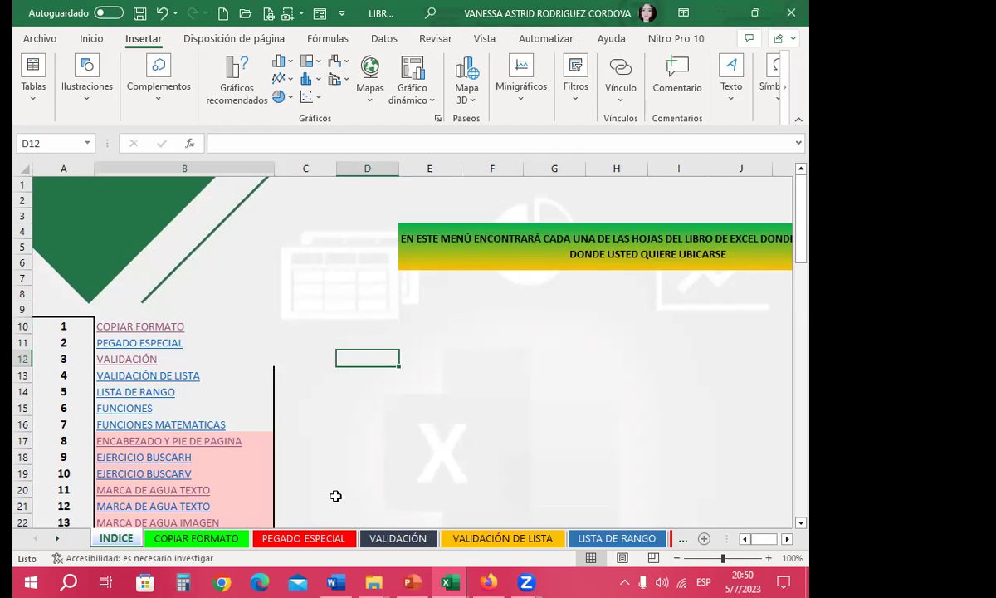
{"action": "left_click", "coordinate": [396, 430]}
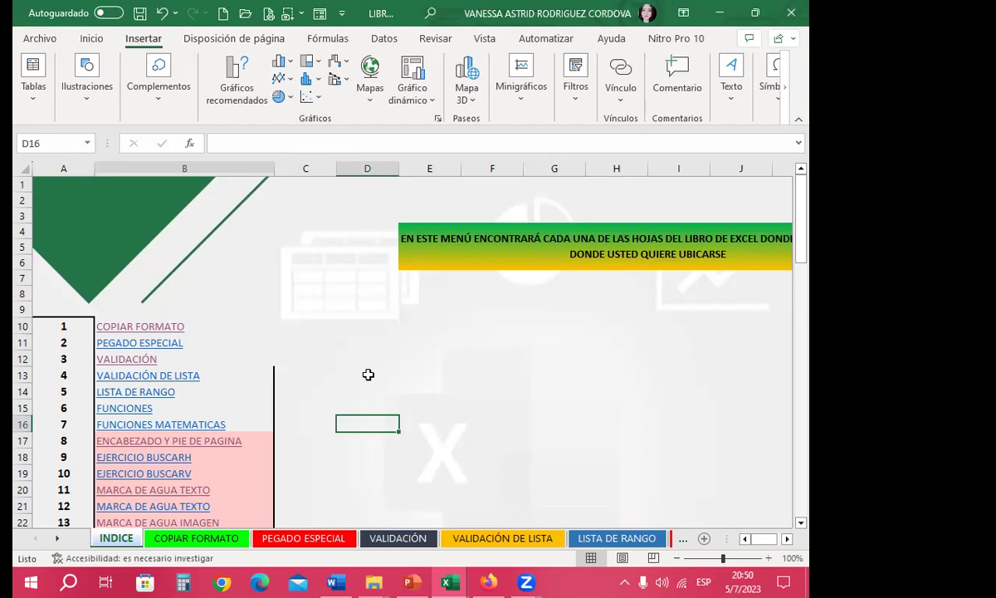
- Close the index workbook, choosing No guardar
{"action": "left_click", "coordinate": [791, 13]}
{"action": "left_click", "coordinate": [433, 307]}
{"action": "left_click", "coordinate": [453, 385]}
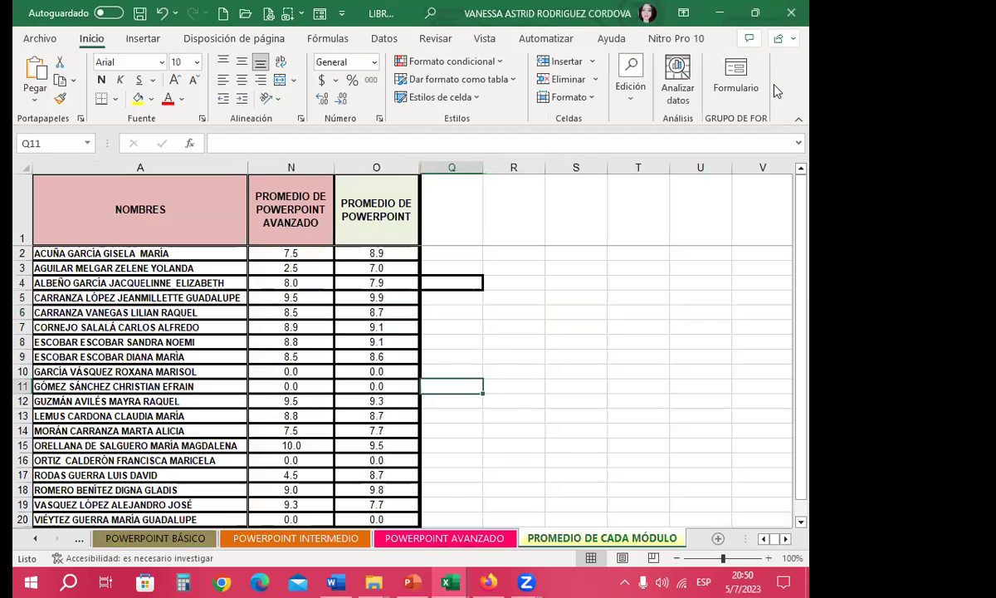
{"action": "left_click", "coordinate": [791, 13]}
{"action": "left_click", "coordinate": [427, 316]}
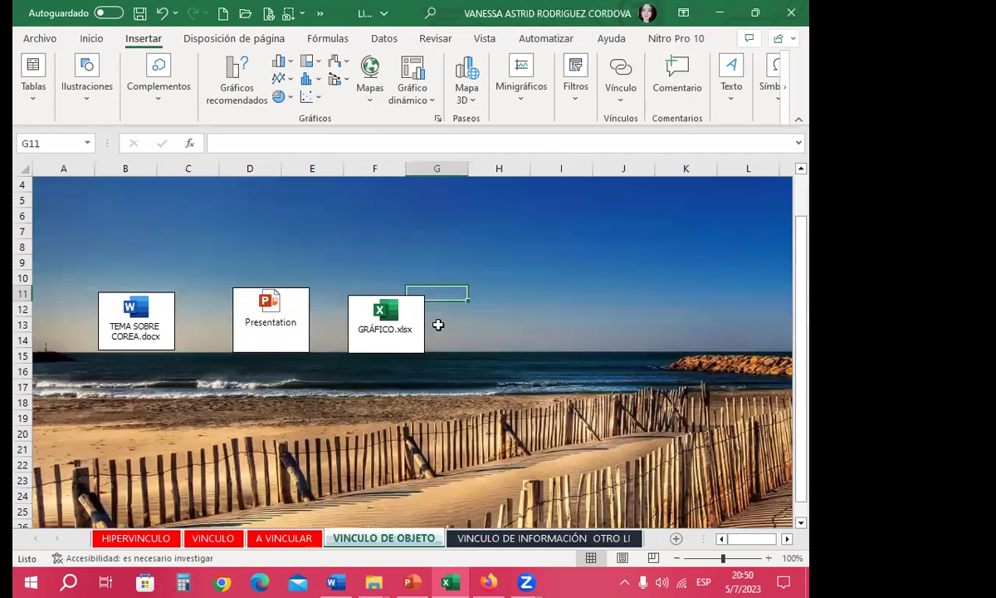
{"action": "left_click", "coordinate": [475, 351]}
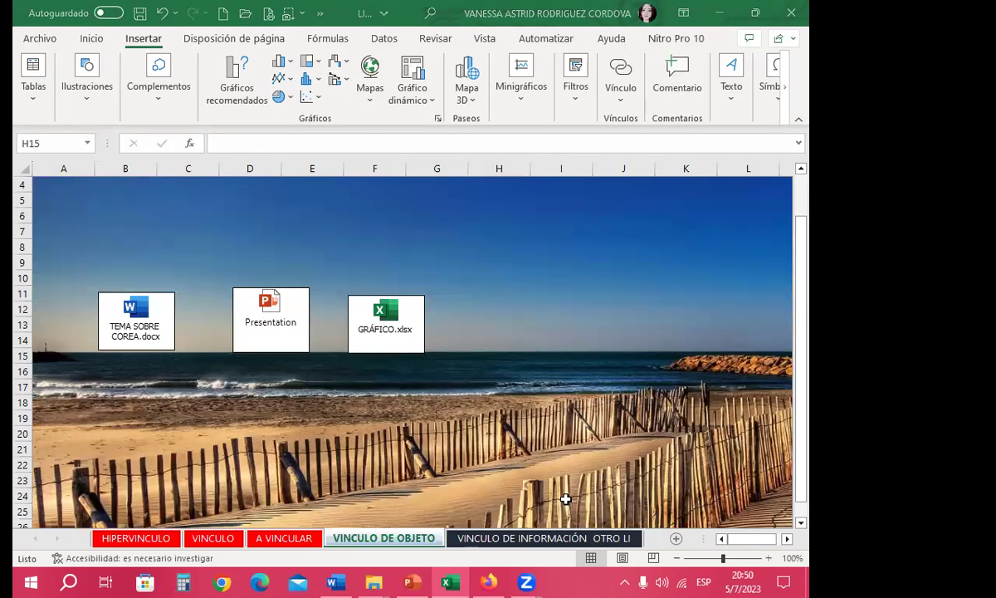
{"action": "left_click", "coordinate": [489, 538]}
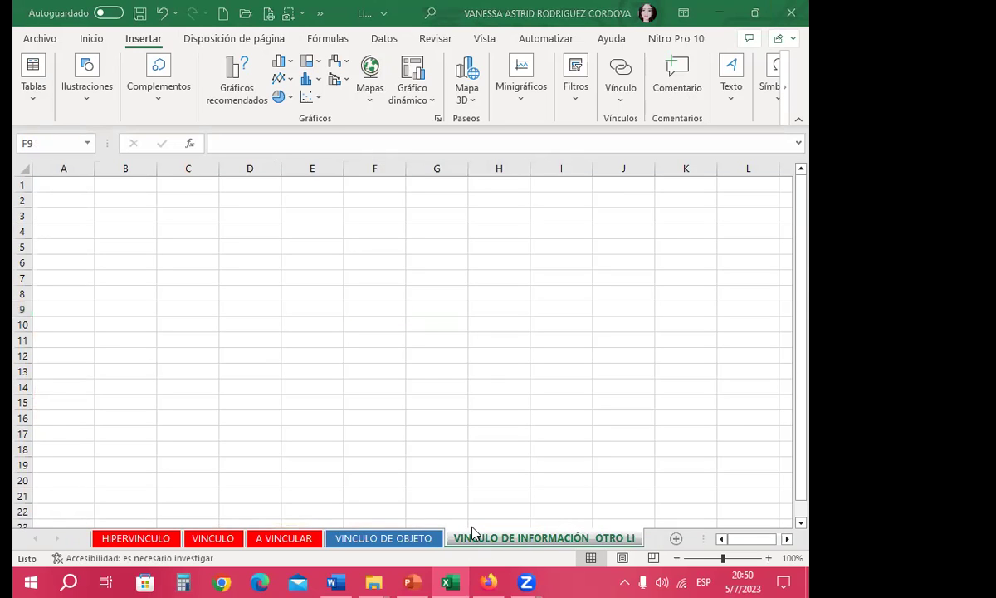
{"action": "scroll", "coordinate": [305, 371], "scroll_direction": "down", "scroll_amount": 2}
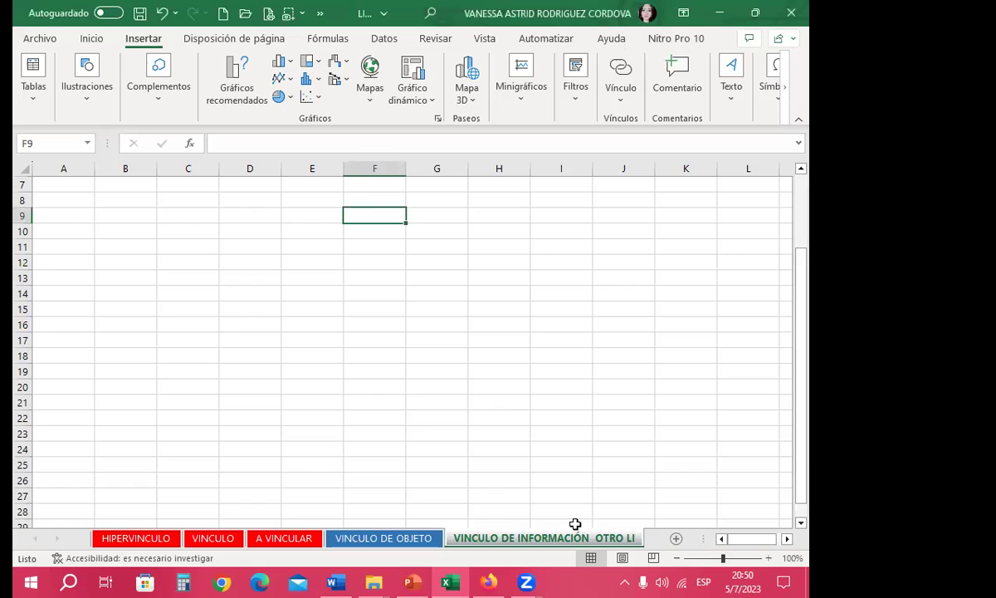
{"action": "scroll", "coordinate": [332, 324], "scroll_direction": "down", "scroll_amount": 1}
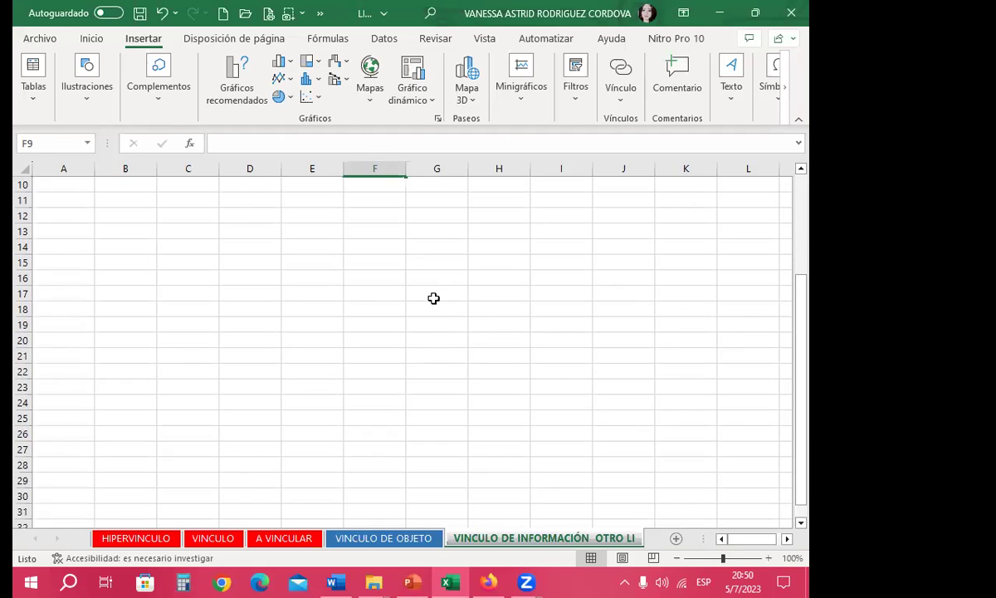
{"action": "left_click_drag", "start_coordinate": [435, 309], "coordinate": [373, 308]}
{"action": "scroll", "coordinate": [282, 316], "scroll_direction": "up", "scroll_amount": 3}
{"action": "left_click", "coordinate": [253, 280]}
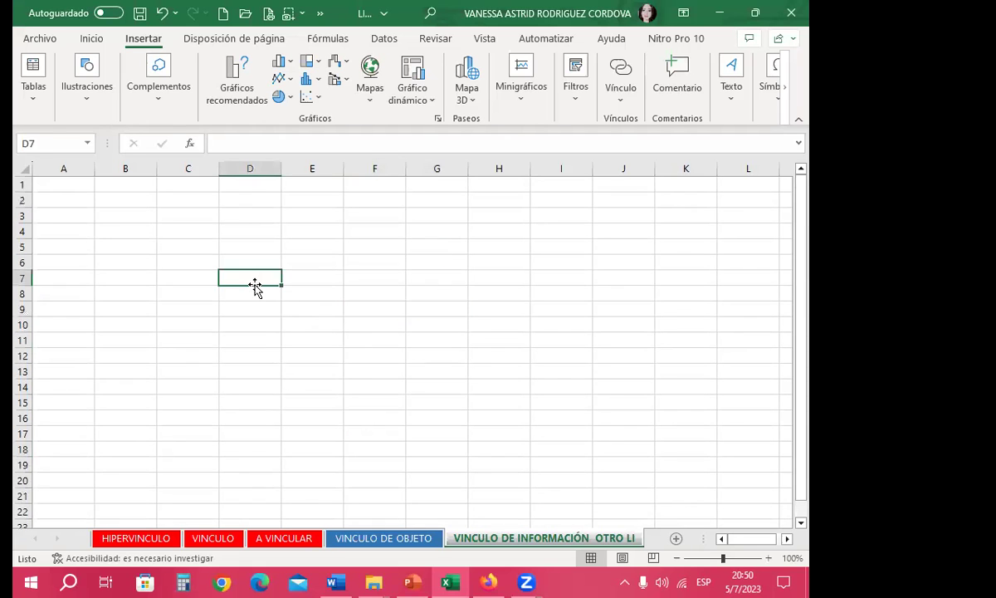
{"action": "left_click", "coordinate": [312, 277]}
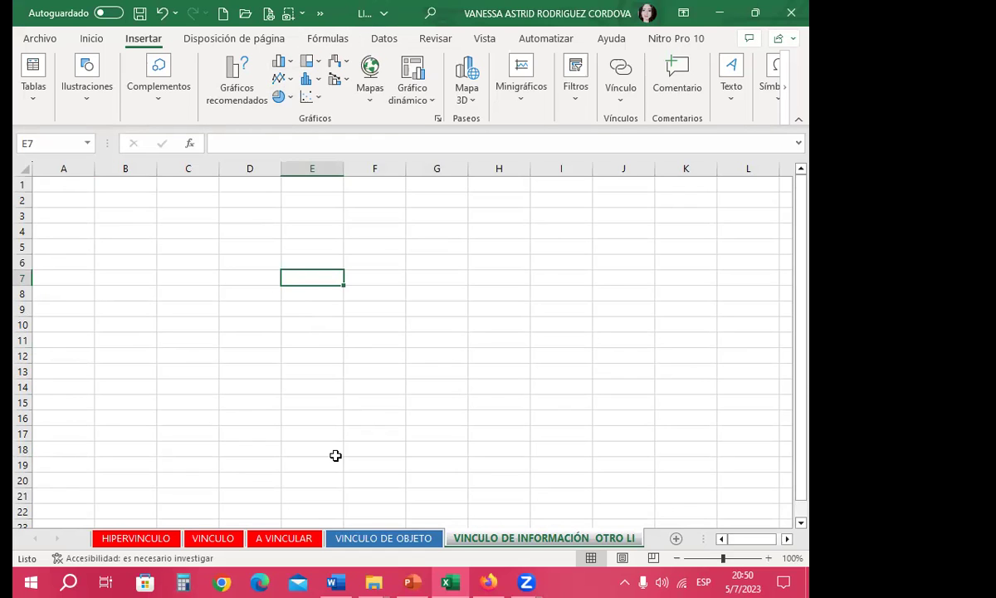
{"action": "left_click", "coordinate": [412, 581]}
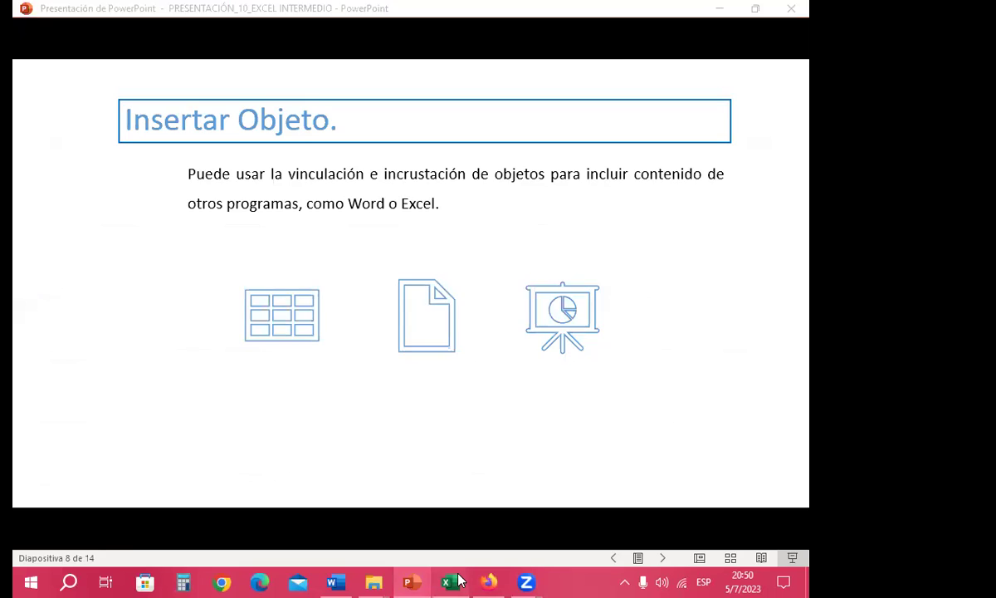
{"action": "left_click", "coordinate": [451, 582]}
{"action": "left_click", "coordinate": [365, 323]}
{"action": "left_click", "coordinate": [447, 243]}
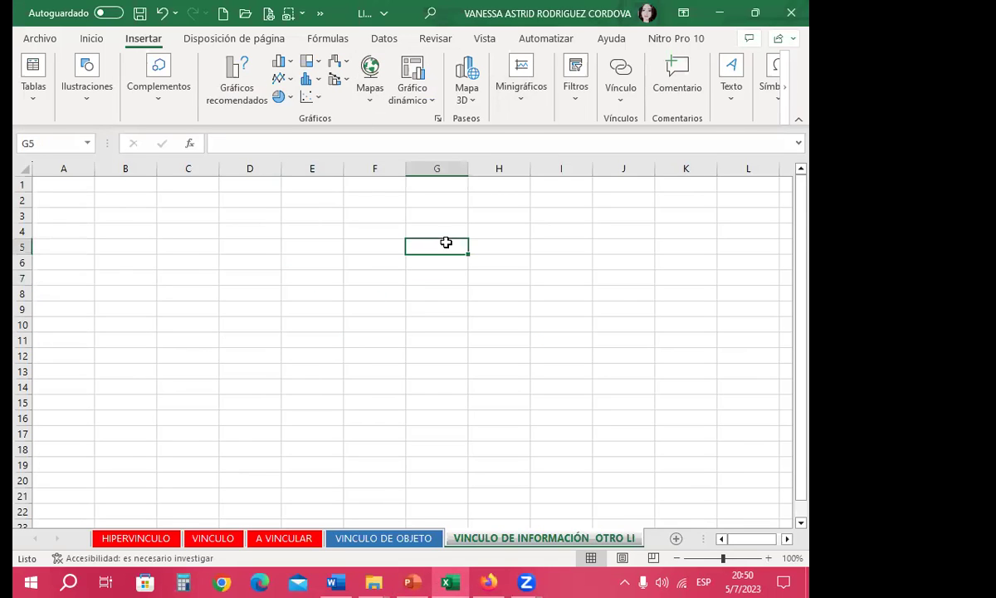
{"action": "left_click", "coordinate": [215, 234]}
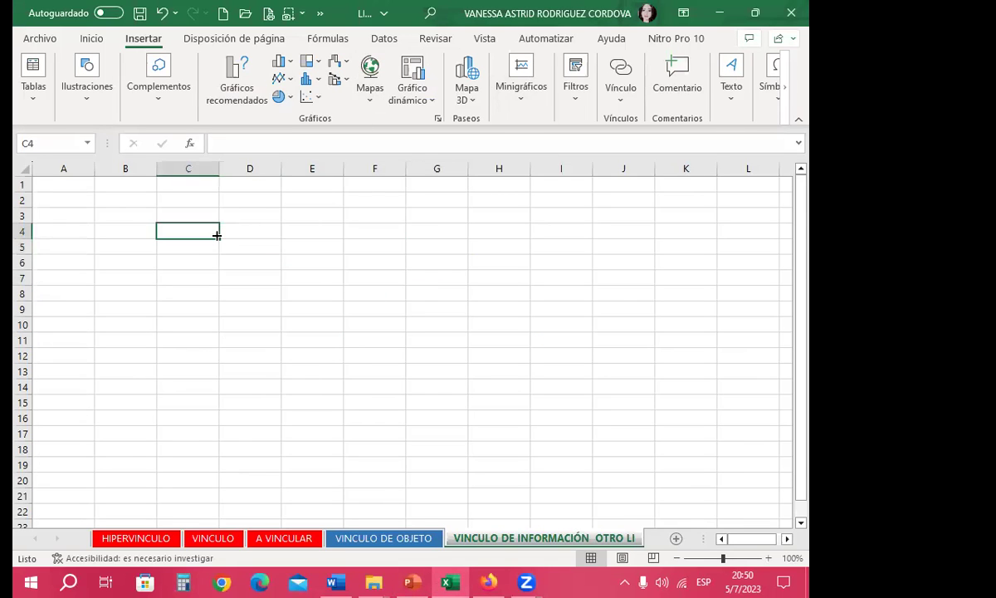
{"action": "left_click", "coordinate": [276, 231]}
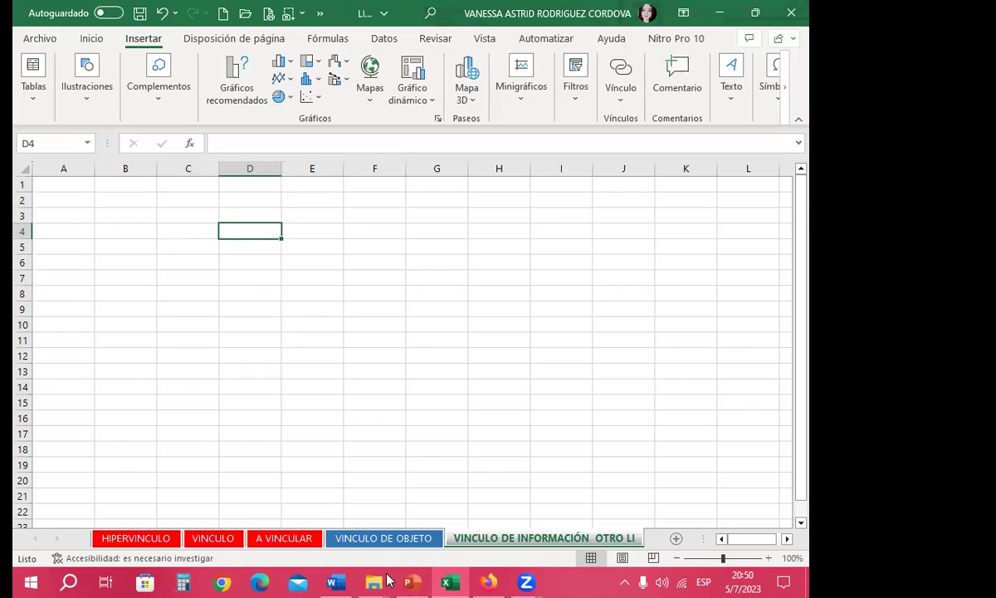
{"action": "mouse_move", "coordinate": [378, 578]}
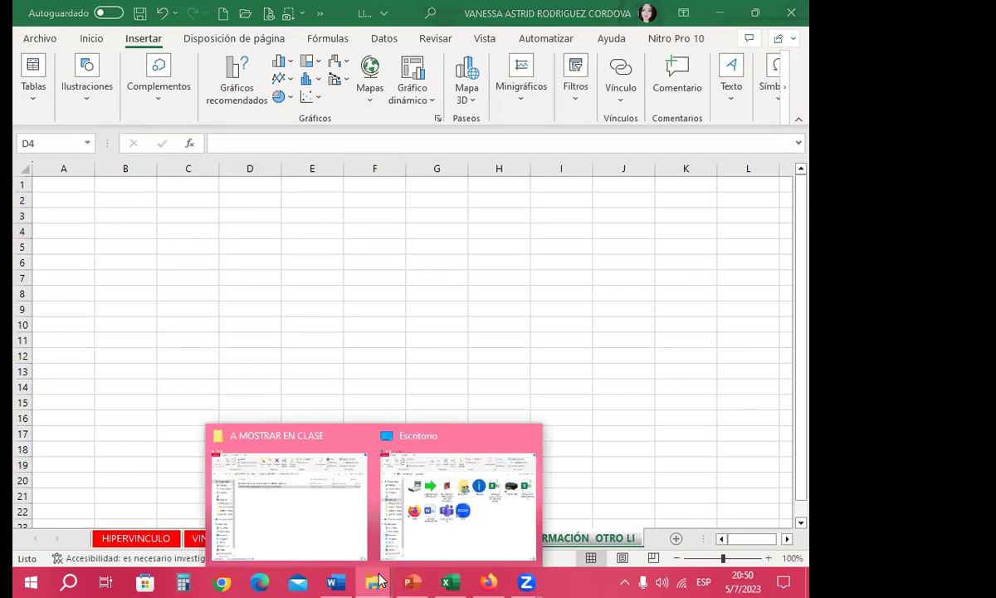
- Open the INFORMACIÓN workbook from the EJERCICIO DE VINCULO folder in SESIÓN 12 SEMANA 3
{"action": "left_click", "coordinate": [331, 545]}
{"action": "left_click", "coordinate": [84, 123]}
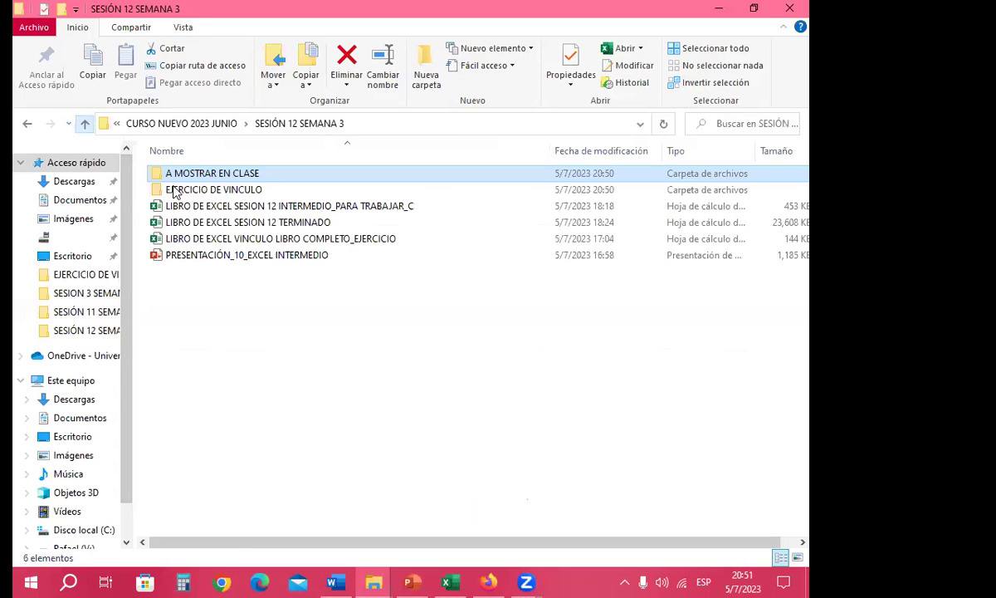
{"action": "double_click", "coordinate": [186, 191]}
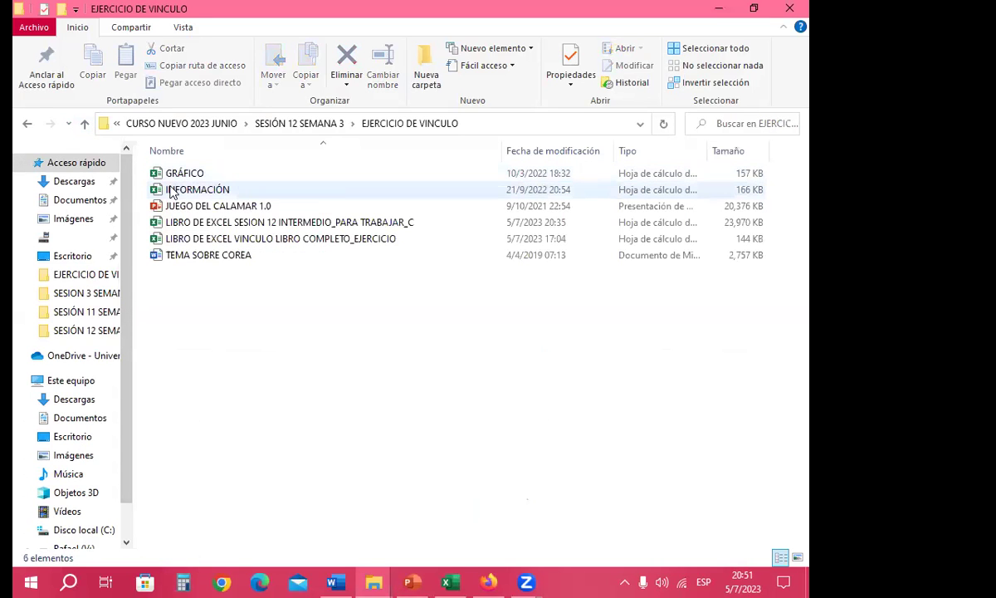
{"action": "left_click", "coordinate": [187, 193]}
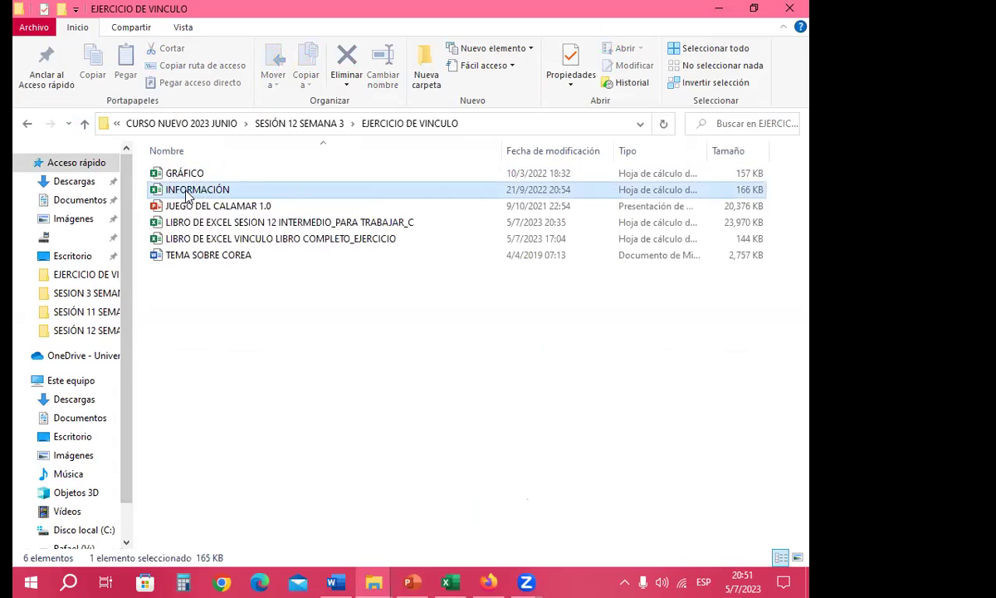
{"action": "double_click", "coordinate": [186, 194]}
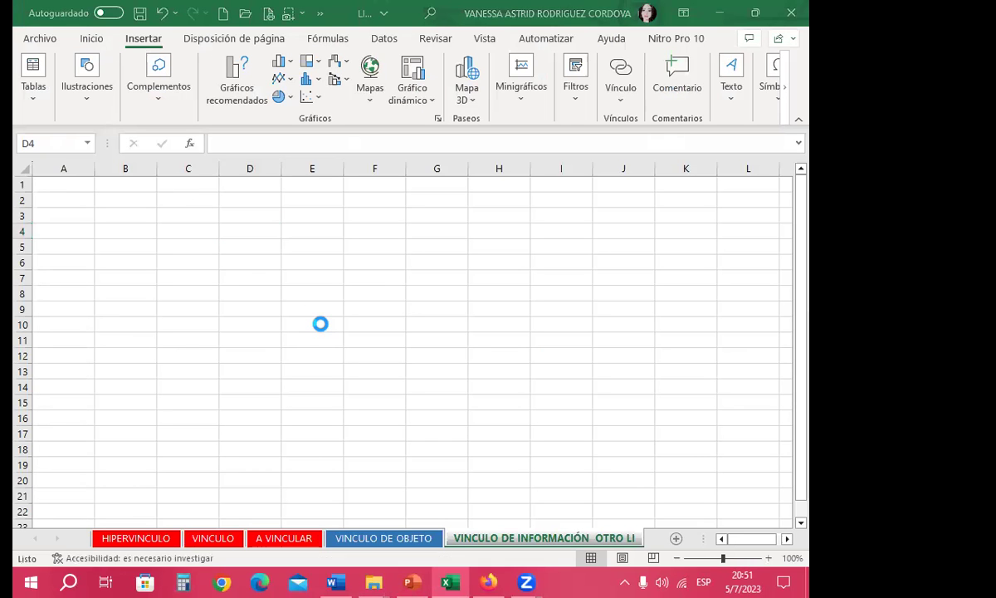
- Copy the student grade table A1:E158 on the INFORMACION sheet
{"action": "scroll", "coordinate": [64, 352], "scroll_direction": "down", "scroll_amount": 4}
{"action": "scroll", "coordinate": [58, 372], "scroll_direction": "down", "scroll_amount": 8}
{"action": "scroll", "coordinate": [53, 342], "scroll_direction": "up", "scroll_amount": 4}
{"action": "scroll", "coordinate": [48, 314], "scroll_direction": "up", "scroll_amount": 8}
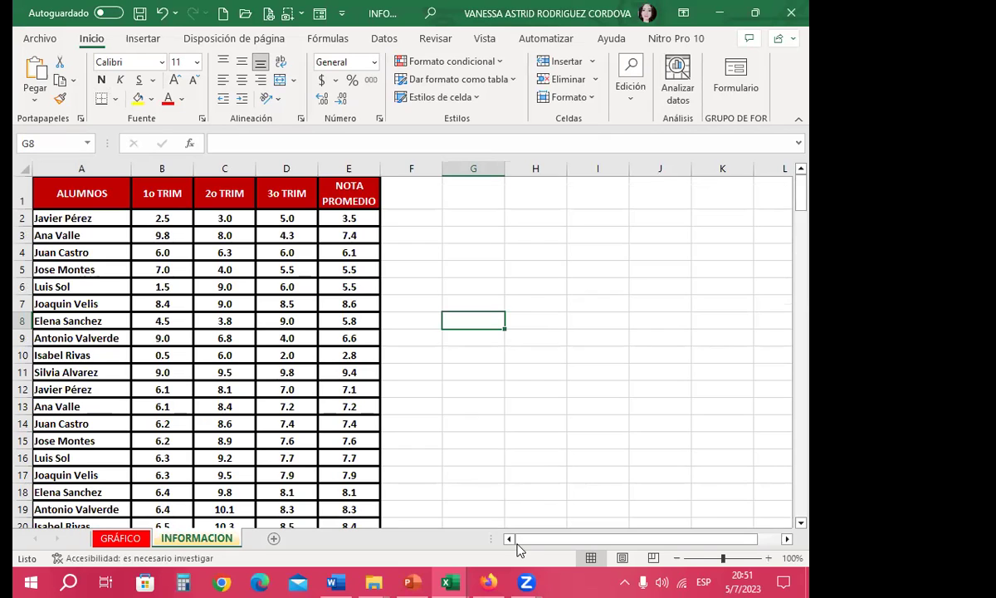
{"action": "mouse_move", "coordinate": [100, 194]}
{"action": "left_mouse_down"}
{"action": "mouse_move", "coordinate": [360, 579]}
{"action": "mouse_move", "coordinate": [346, 578]}
{"action": "left_mouse_up"}
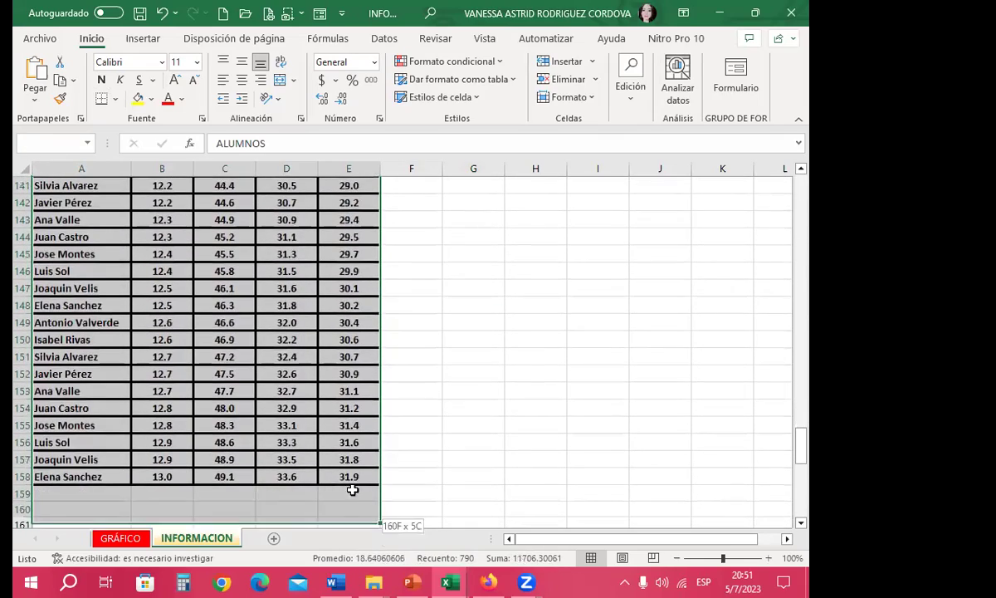
{"action": "left_click_drag", "start_coordinate": [345, 579], "coordinate": [357, 498]}
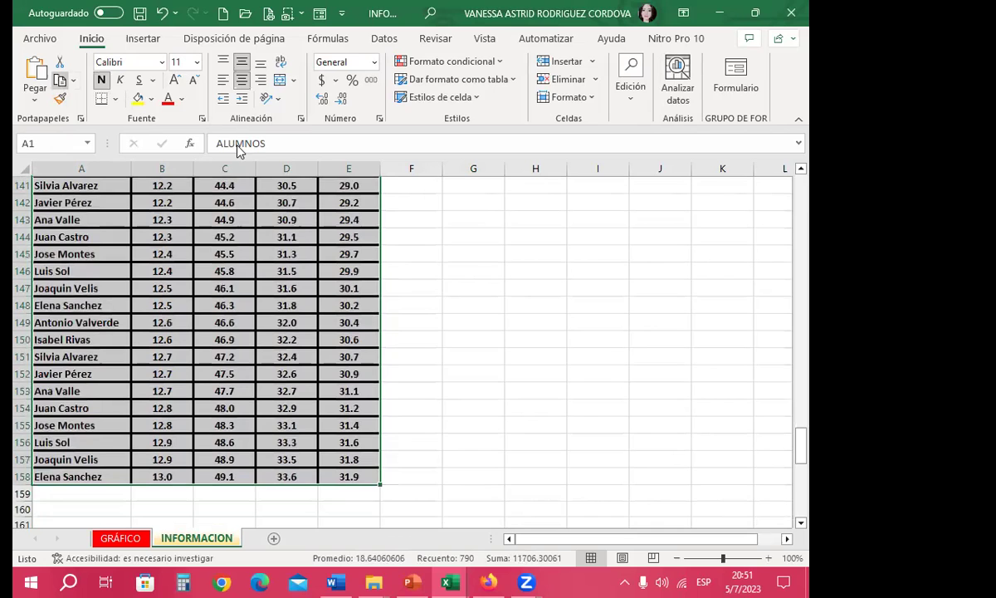
{"action": "left_click", "coordinate": [60, 81]}
{"action": "key", "text": "ctrl+Home"}
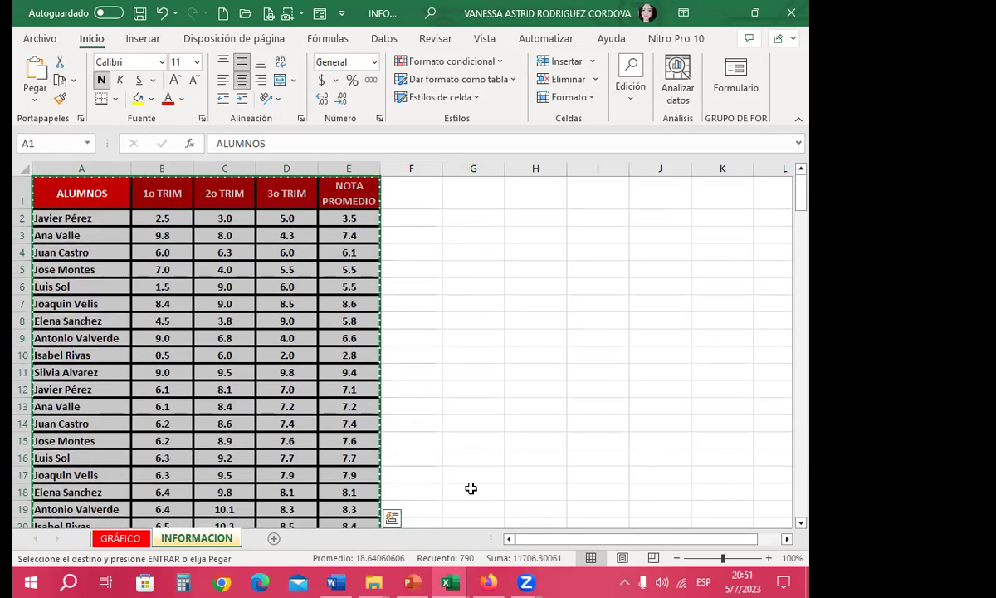
- Paste the grade table into A1 with Pegar vínculo and widen column E for NOTA PROMEDIO
{"action": "mouse_move", "coordinate": [454, 580]}
{"action": "left_click", "coordinate": [350, 420]}
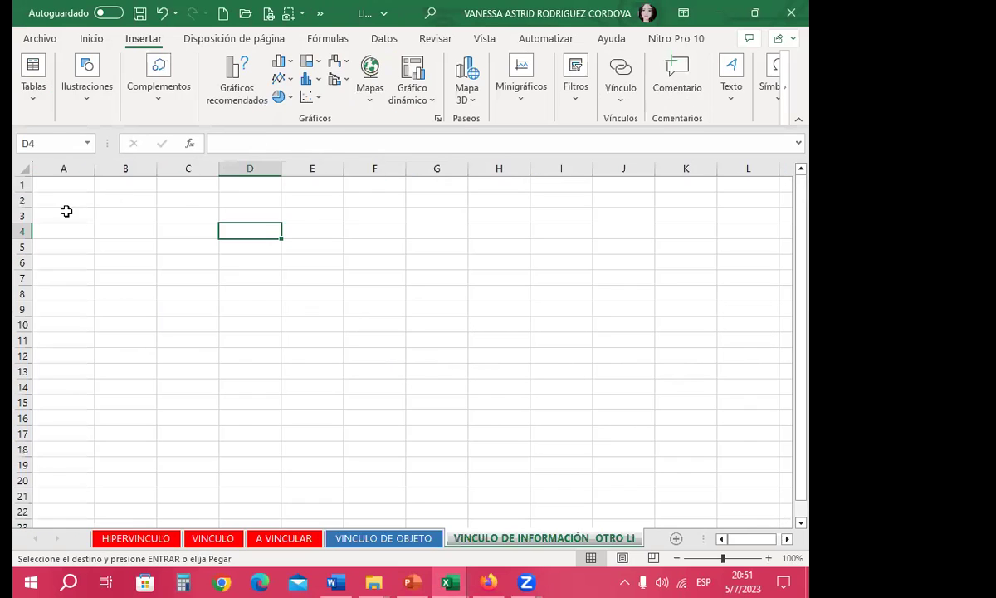
{"action": "left_click", "coordinate": [59, 185]}
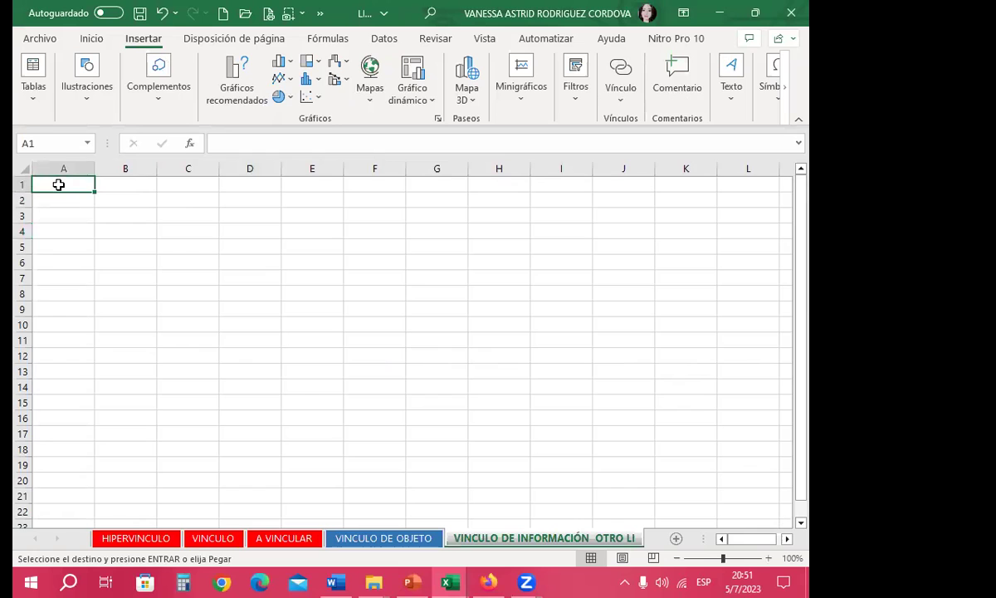
{"action": "left_click", "coordinate": [83, 39]}
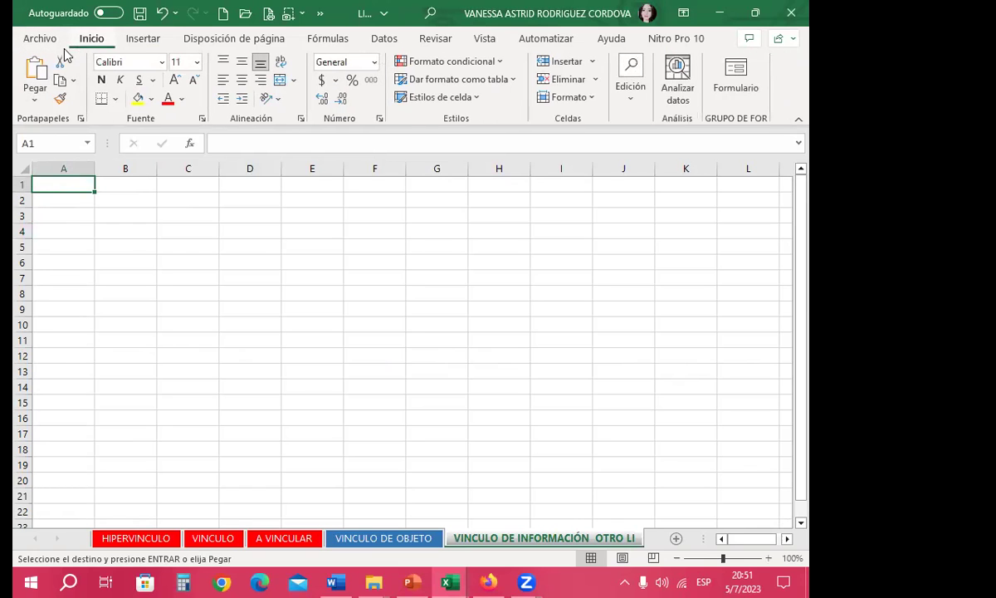
{"action": "left_click", "coordinate": [34, 94]}
{"action": "left_click", "coordinate": [53, 265]}
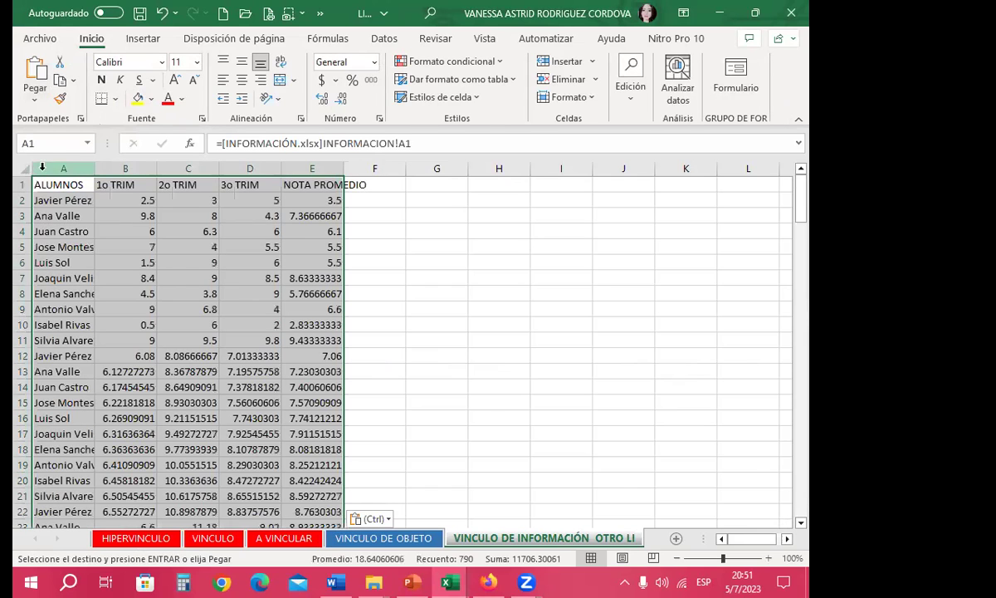
{"action": "left_click_drag", "start_coordinate": [350, 166], "coordinate": [373, 167]}
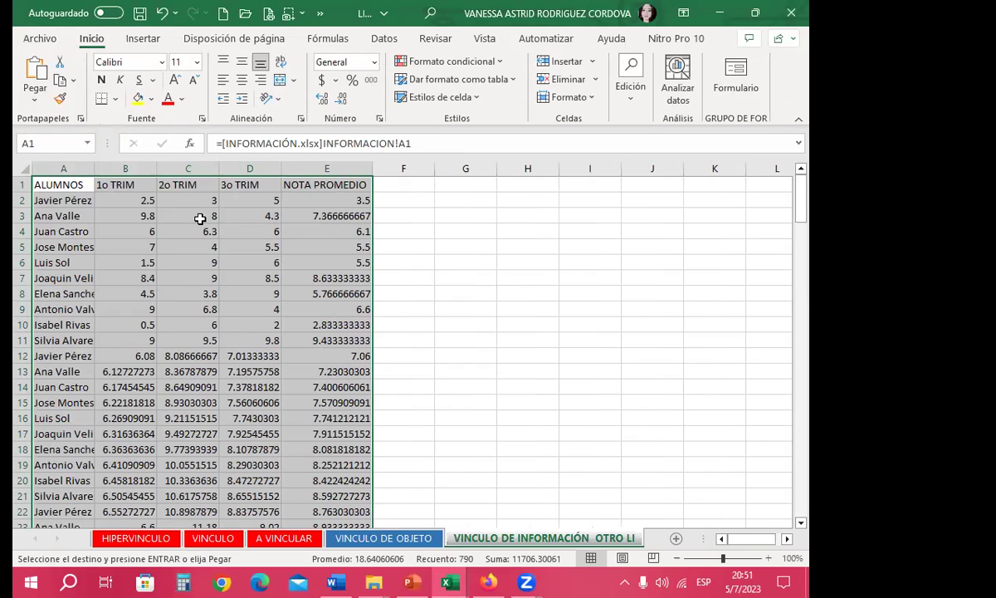
- Add all borders, show B2:E158 as centred one-decimal numbers, and widen column A
{"action": "left_click", "coordinate": [115, 100]}
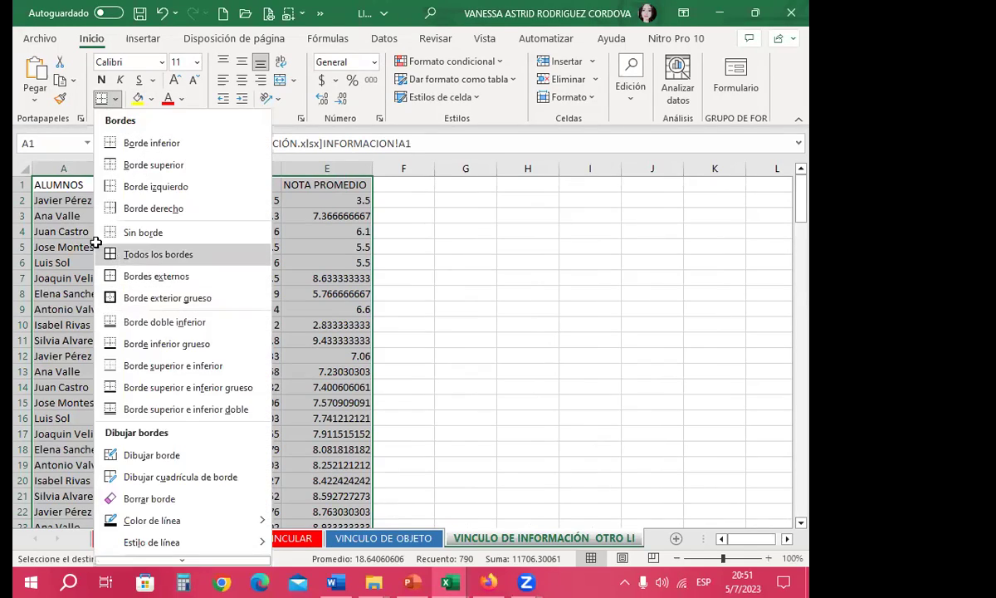
{"action": "left_click", "coordinate": [117, 253]}
{"action": "left_click_drag", "start_coordinate": [149, 200], "coordinate": [351, 579]}
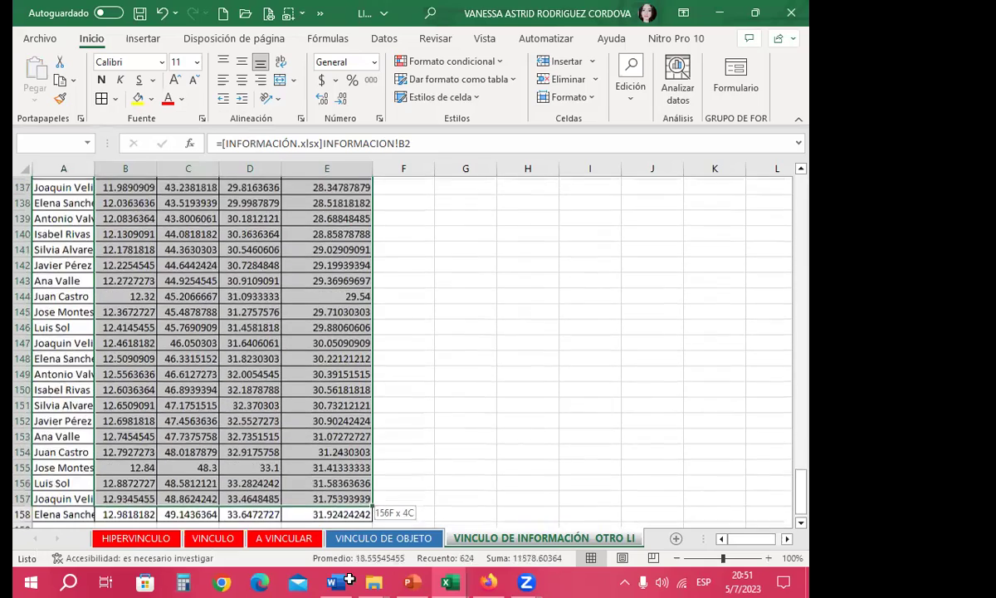
{"action": "left_click_drag", "start_coordinate": [351, 579], "coordinate": [366, 498]}
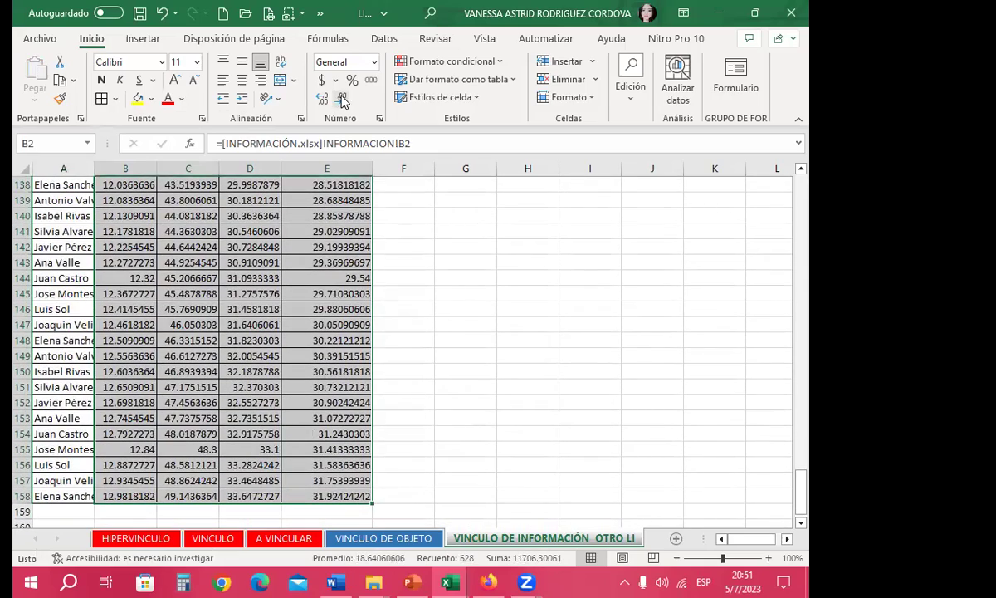
{"action": "left_click", "coordinate": [324, 99]}
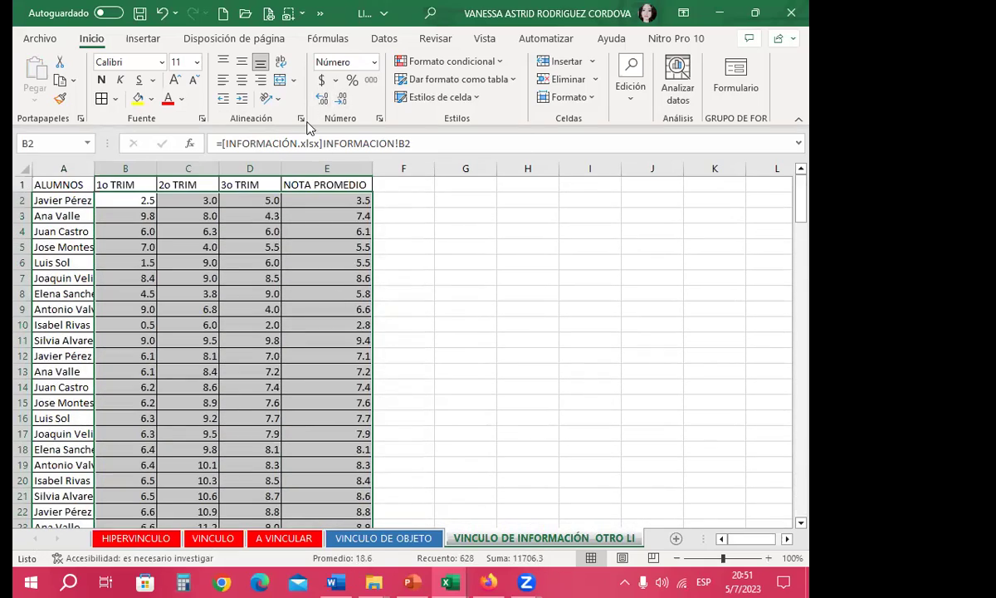
{"action": "left_click", "coordinate": [242, 80]}
{"action": "left_click", "coordinate": [242, 62]}
{"action": "mouse_move", "coordinate": [93, 169]}
{"action": "left_mouse_down"}
{"action": "mouse_move", "coordinate": [256, 189]}
{"action": "mouse_move", "coordinate": [378, 186]}
{"action": "left_mouse_up"}
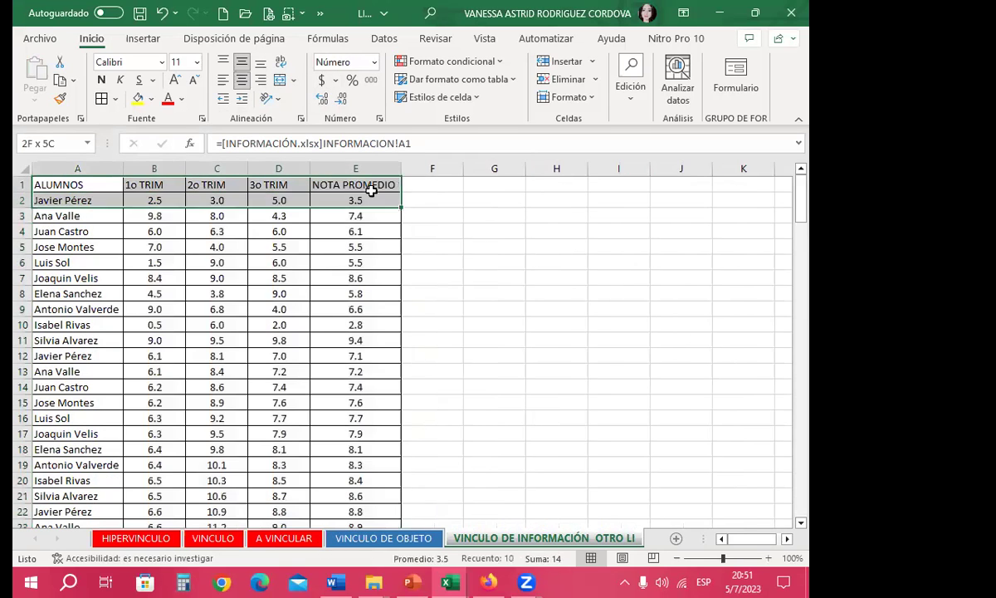
- Fill the header row A1:E1 yellow and make the table text bold
{"action": "left_click", "coordinate": [138, 98]}
{"action": "left_click", "coordinate": [101, 202]}
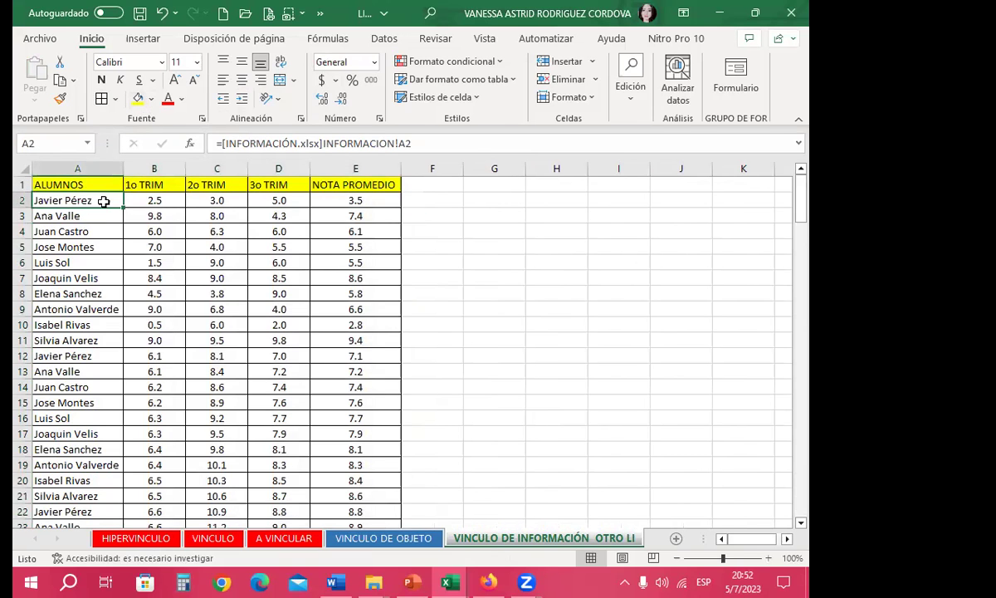
{"action": "mouse_move", "coordinate": [118, 481]}
{"action": "left_mouse_down"}
{"action": "mouse_move", "coordinate": [73, 574]}
{"action": "mouse_move", "coordinate": [349, 494]}
{"action": "left_mouse_up"}
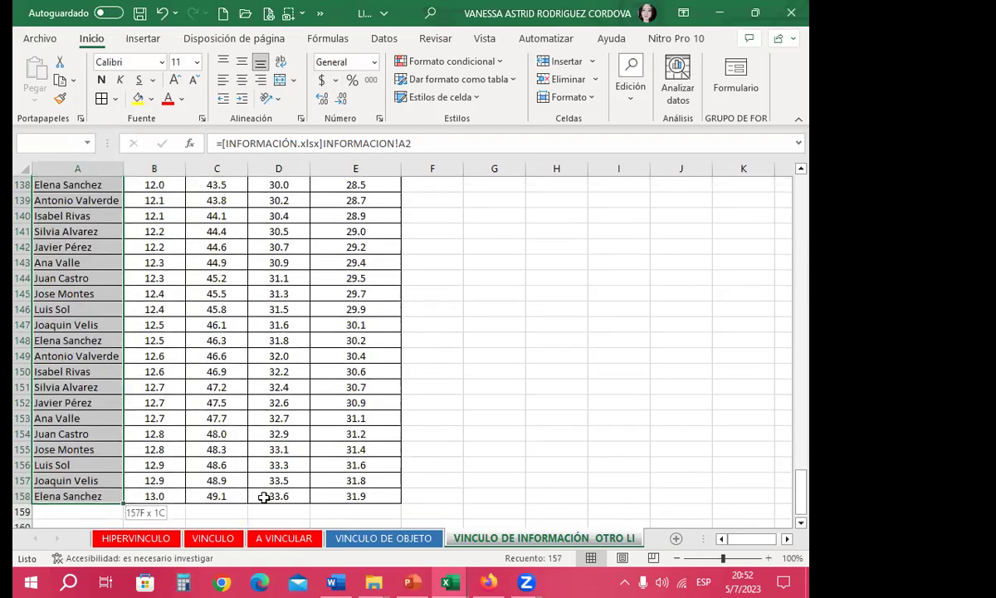
{"action": "key", "text": "ctrl+BackSpace"}
{"action": "left_click_drag", "start_coordinate": [83, 184], "coordinate": [386, 184]}
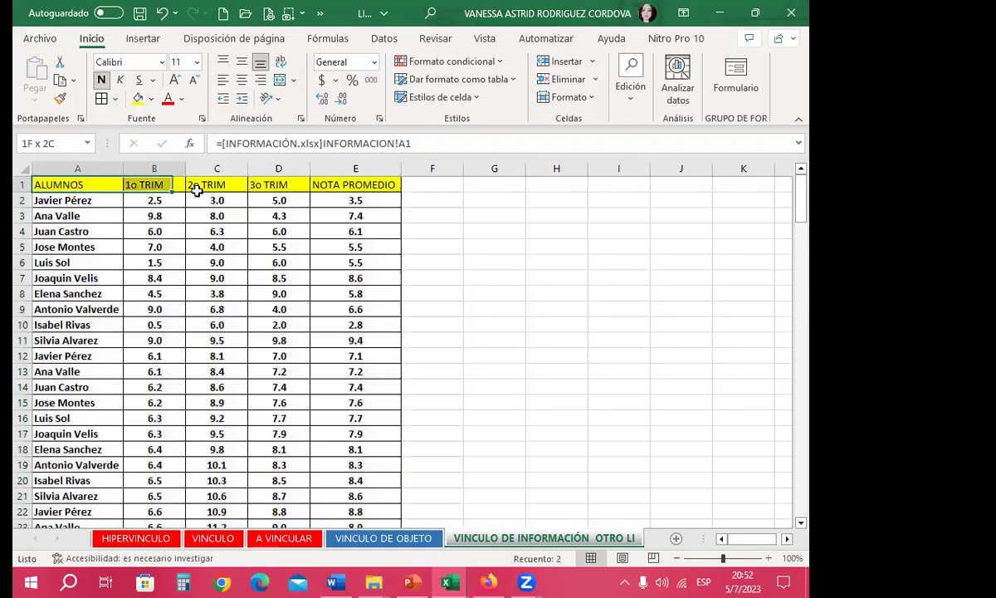
{"action": "left_click", "coordinate": [102, 80]}
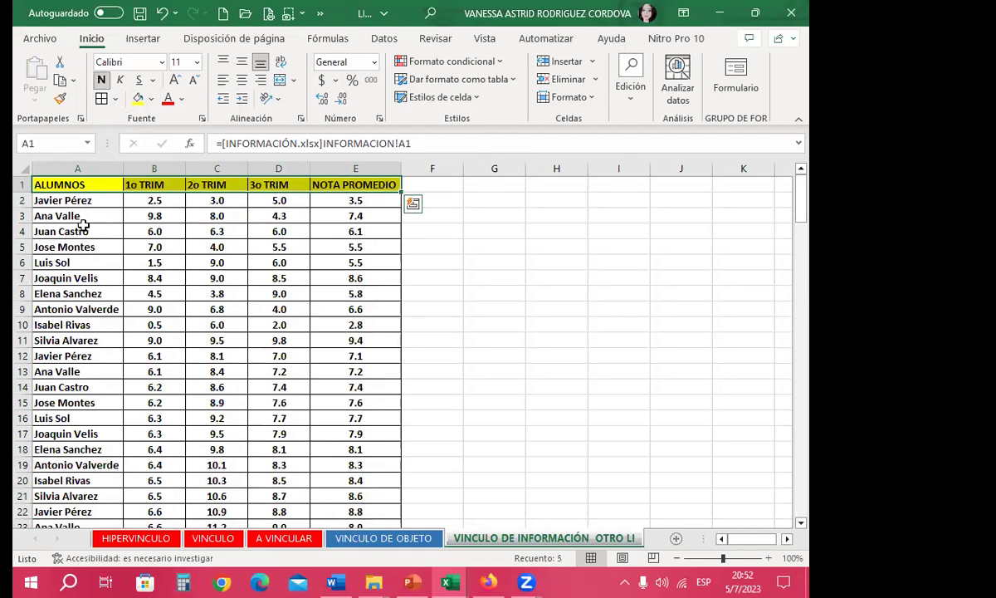
{"action": "left_click", "coordinate": [83, 230]}
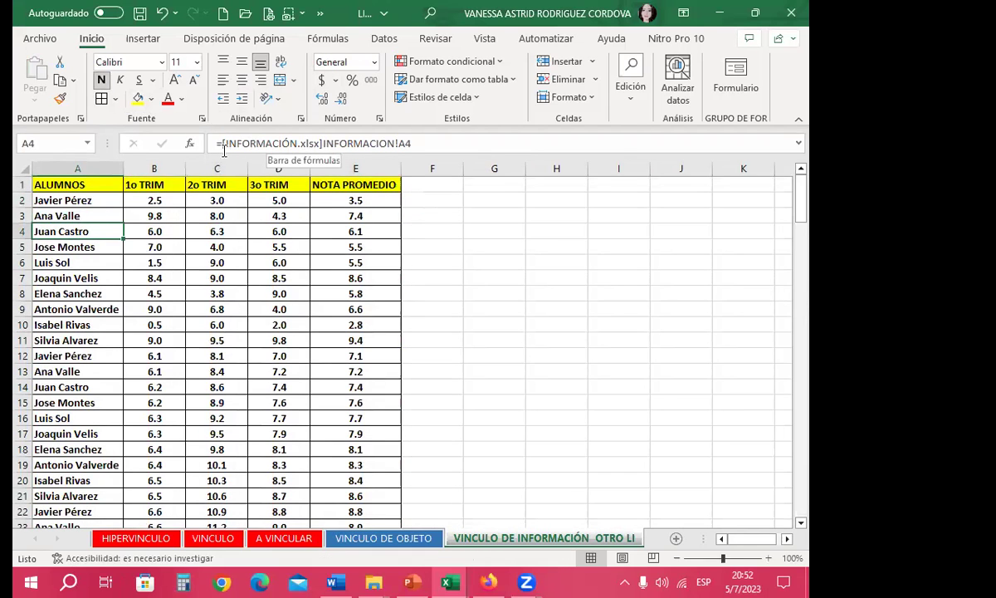
- Inspect the link formulas in A2, A4, A6, B4 and B6, and save the workbook
{"action": "left_click", "coordinate": [103, 259]}
{"action": "left_click", "coordinate": [71, 204]}
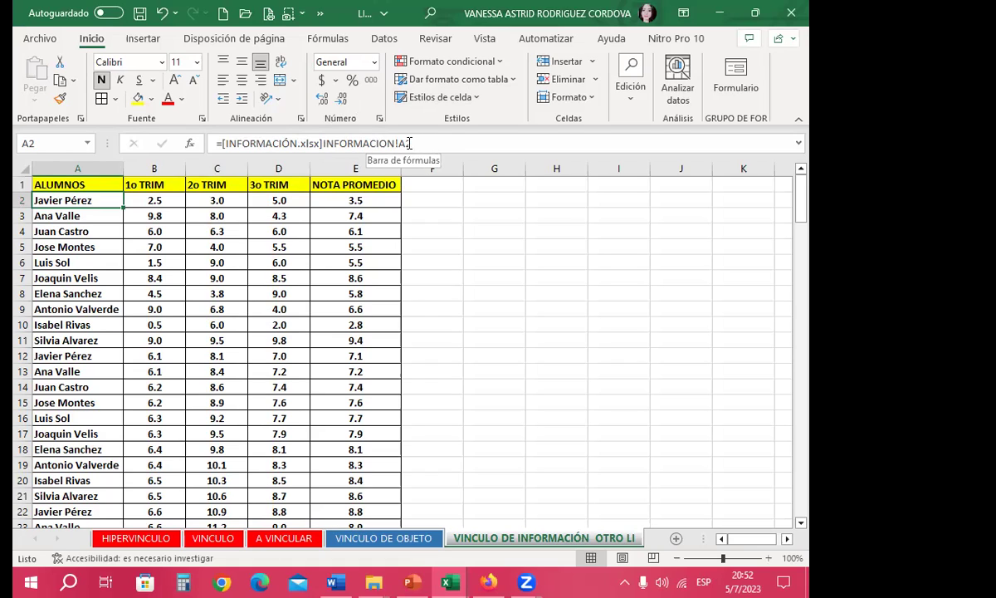
{"action": "left_click", "coordinate": [141, 230]}
{"action": "scroll", "coordinate": [124, 371], "scroll_direction": "down", "scroll_amount": 3}
{"action": "scroll", "coordinate": [120, 373], "scroll_direction": "down", "scroll_amount": 4}
{"action": "scroll", "coordinate": [122, 373], "scroll_direction": "down", "scroll_amount": 5}
{"action": "scroll", "coordinate": [121, 371], "scroll_direction": "up", "scroll_amount": 9}
{"action": "scroll", "coordinate": [115, 343], "scroll_direction": "up", "scroll_amount": 3}
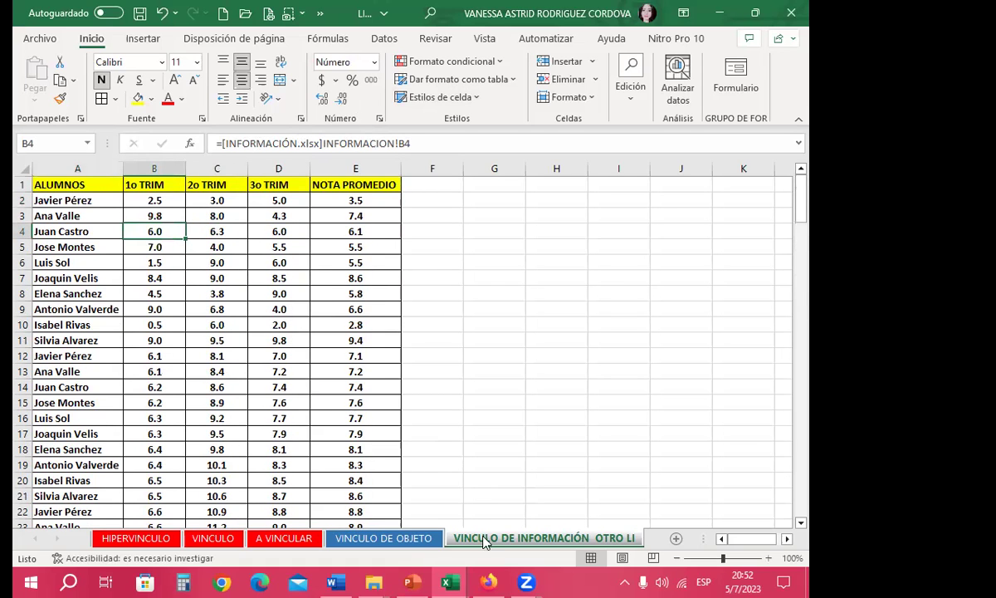
{"action": "left_click", "coordinate": [139, 12]}
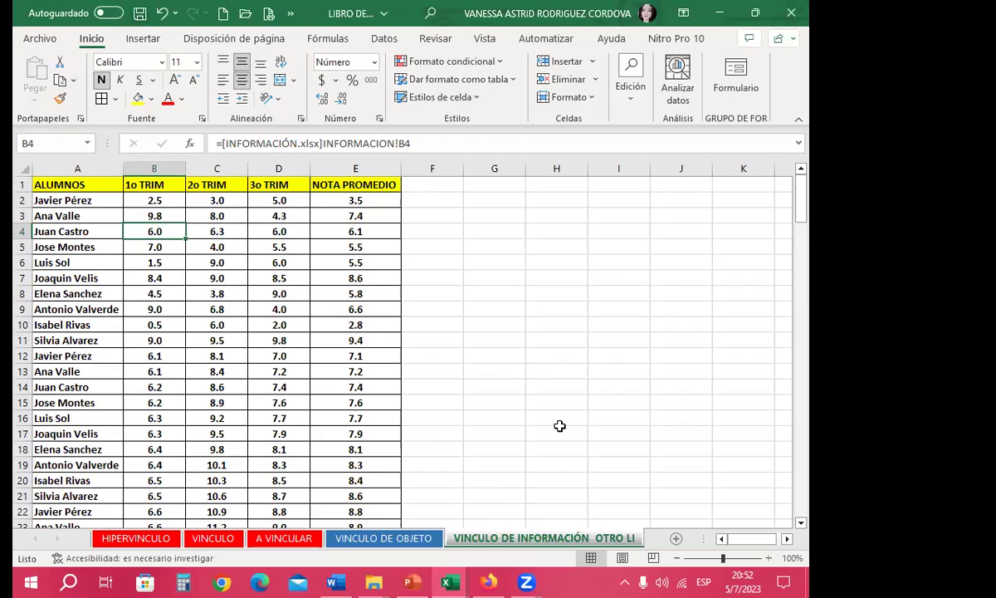
{"action": "left_click", "coordinate": [157, 259]}
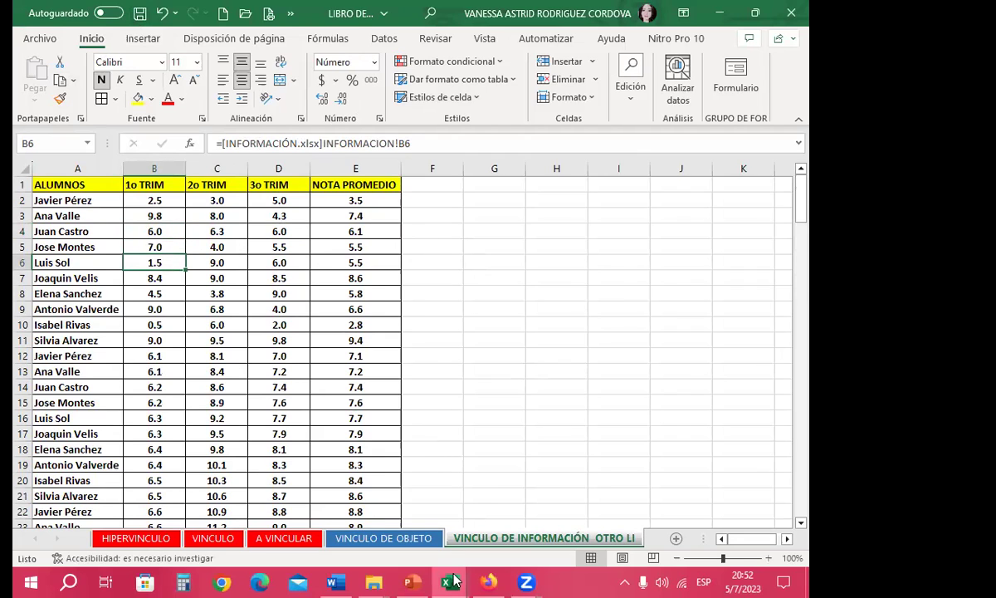
- Compare the INFORMACION workbook with a linked average's formula in the linking workbook
{"action": "mouse_move", "coordinate": [454, 581]}
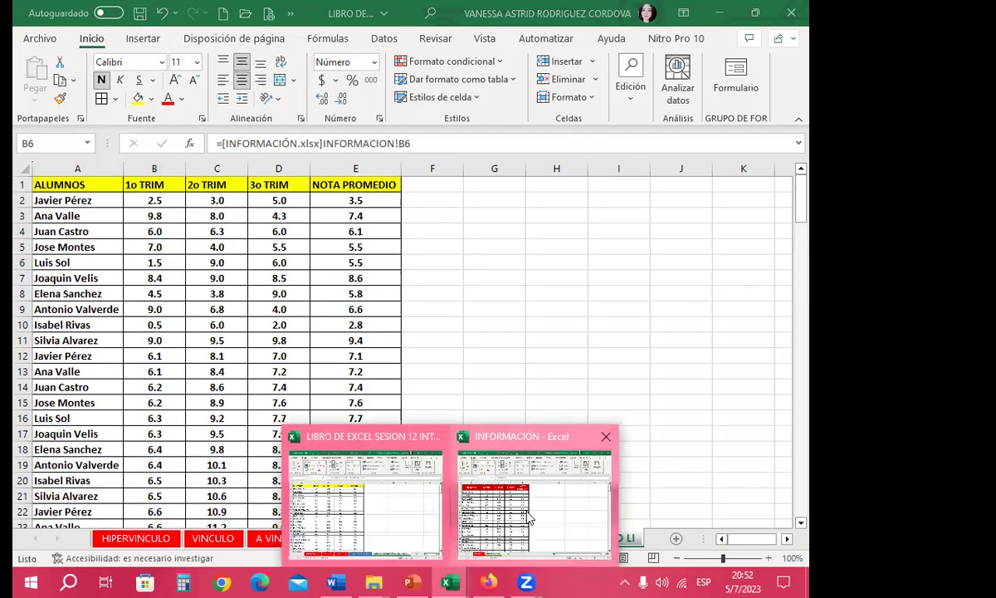
{"action": "left_click", "coordinate": [531, 465]}
{"action": "left_click", "coordinate": [404, 252]}
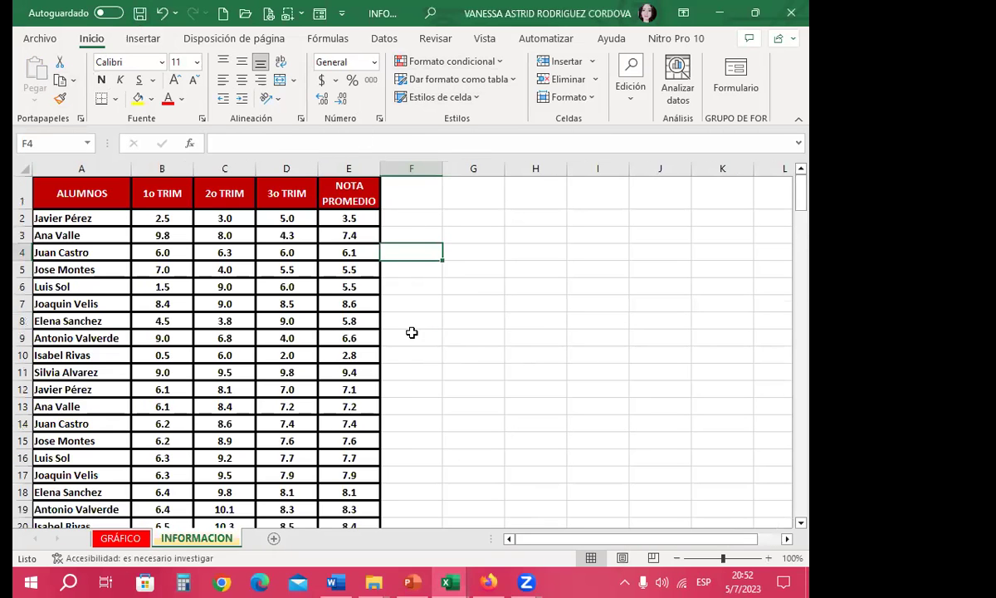
{"action": "left_click", "coordinate": [458, 581]}
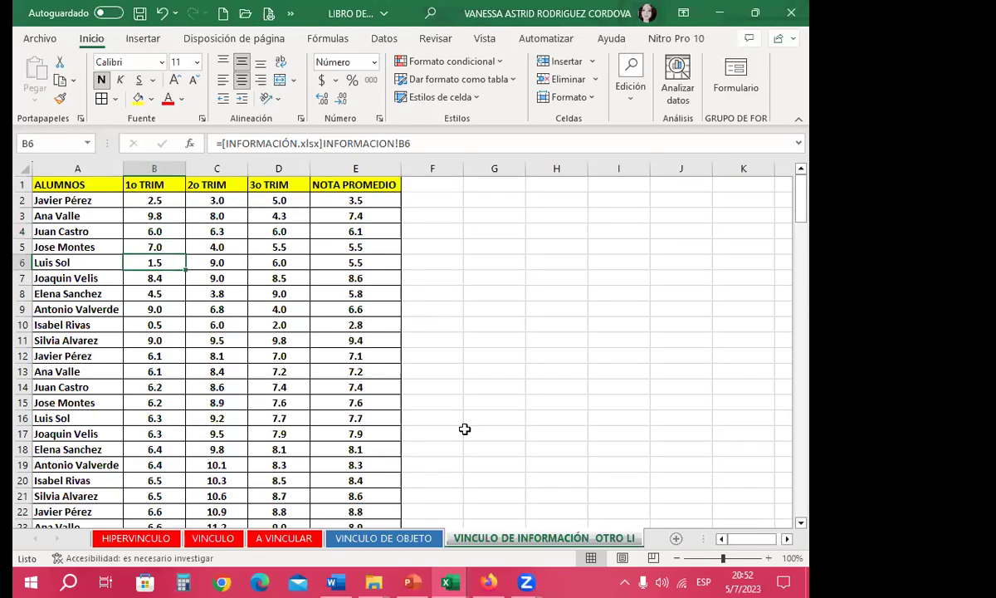
{"action": "left_click", "coordinate": [356, 402]}
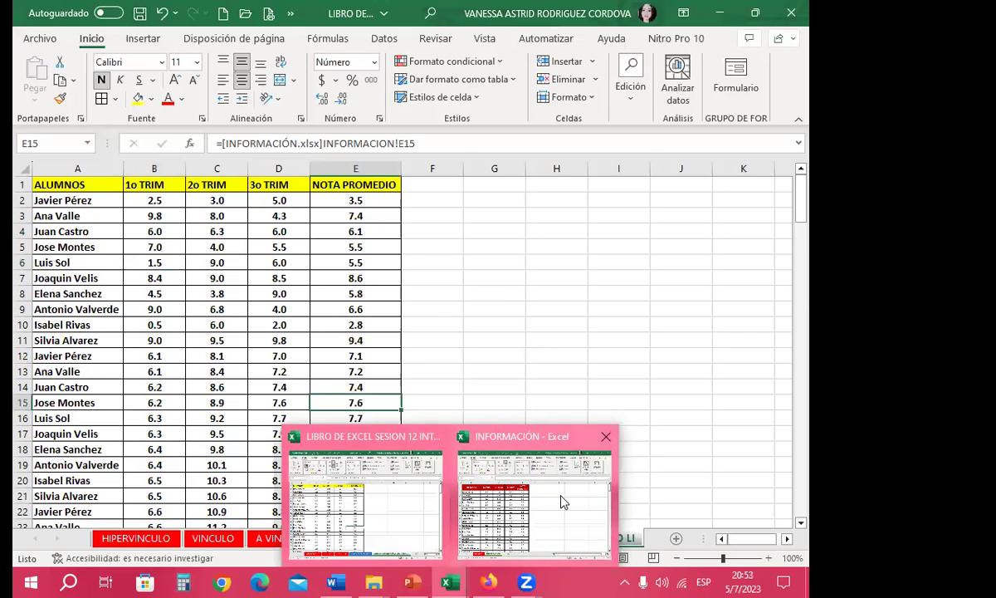
{"action": "left_click", "coordinate": [526, 464]}
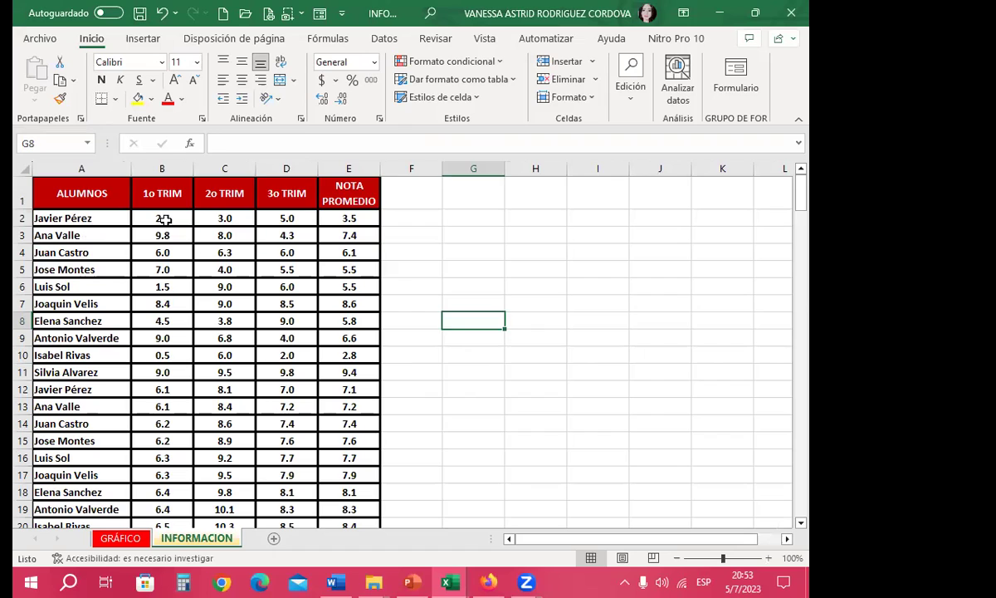
- Delete the first six students' grades B2:E7 and view the linked sheet's change
{"action": "left_click", "coordinate": [166, 219]}
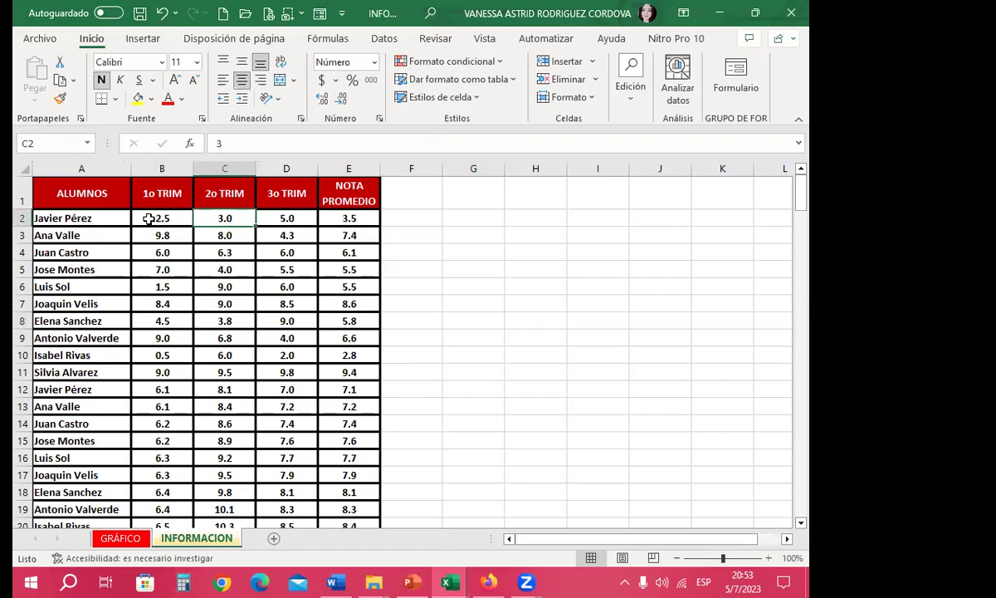
{"action": "left_click_drag", "start_coordinate": [152, 218], "coordinate": [355, 305]}
{"action": "key", "text": "Delete"}
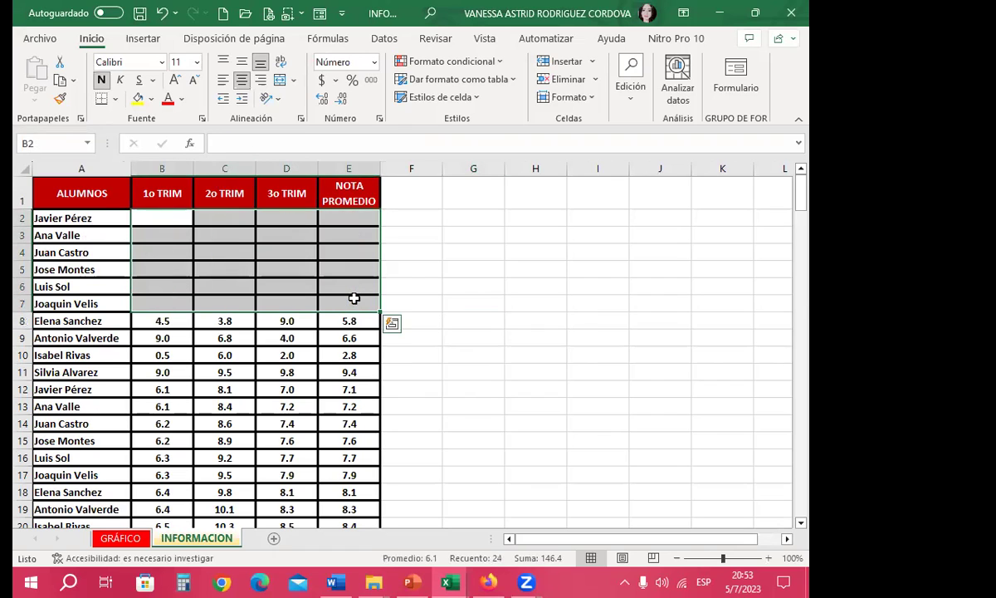
{"action": "left_click_drag", "start_coordinate": [425, 279], "coordinate": [425, 276]}
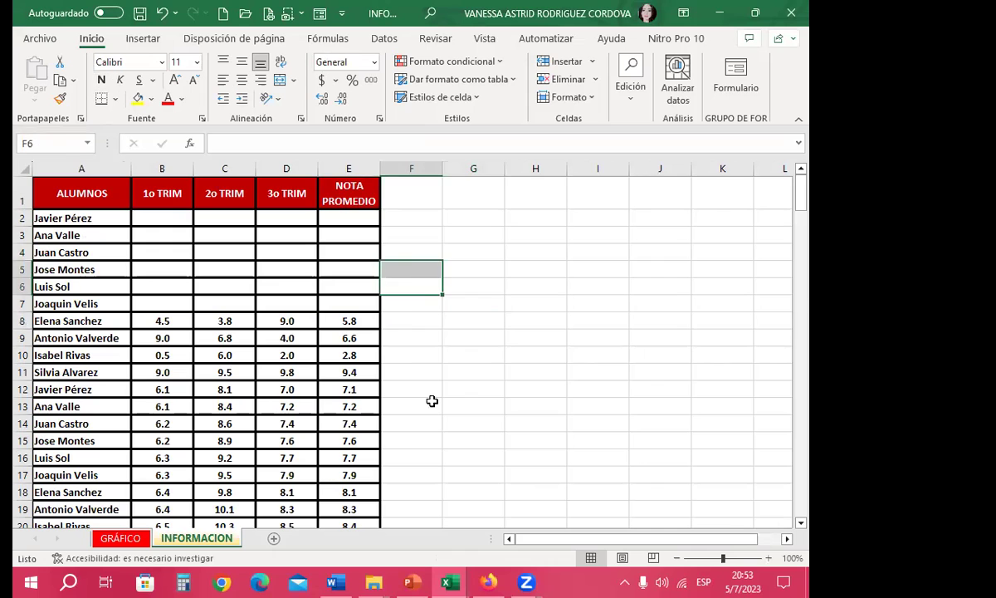
{"action": "left_click", "coordinate": [450, 581]}
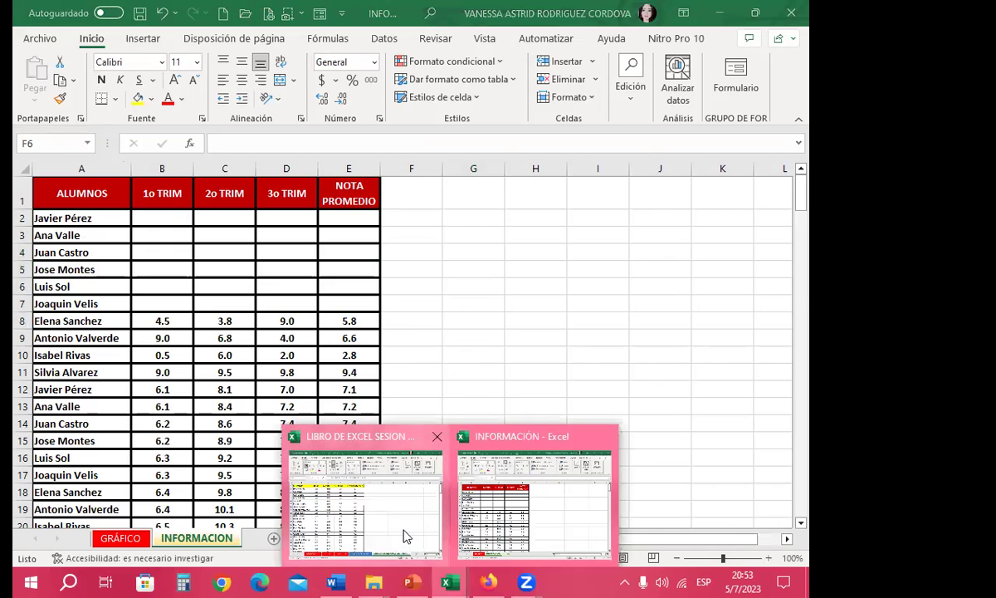
{"action": "left_click", "coordinate": [365, 493]}
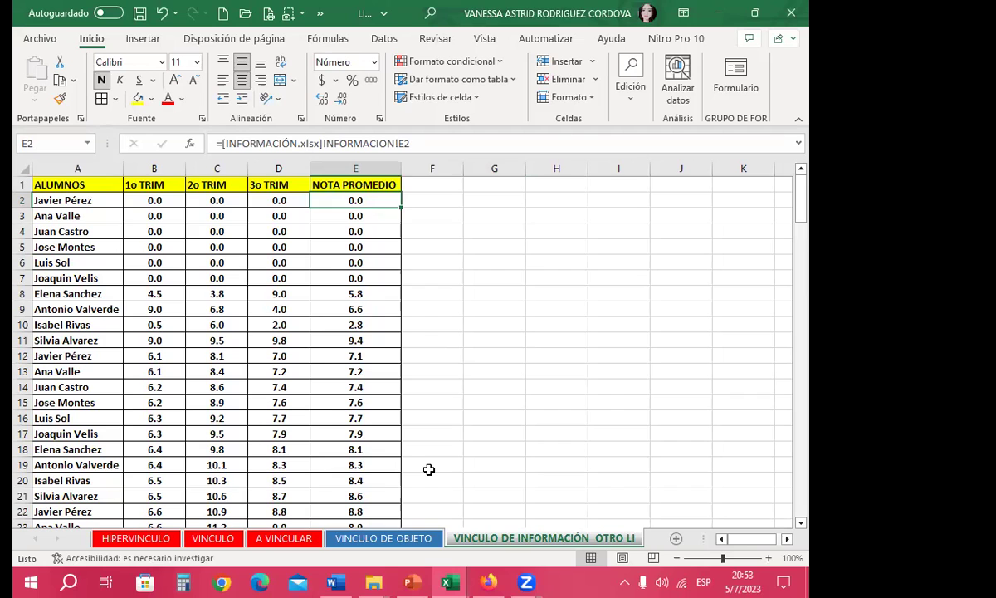
- Undo the deletion to restore the grades, confirm the linked sheet updated, and save it
{"action": "key", "text": "alt+Tab"}
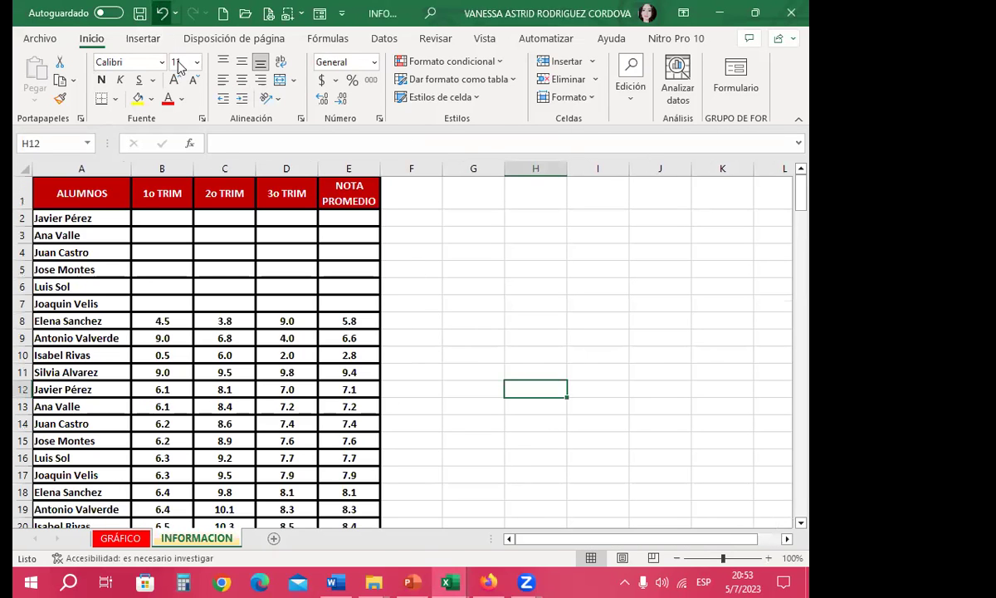
{"action": "key", "text": "ctrl+z"}
{"action": "left_click", "coordinate": [440, 257]}
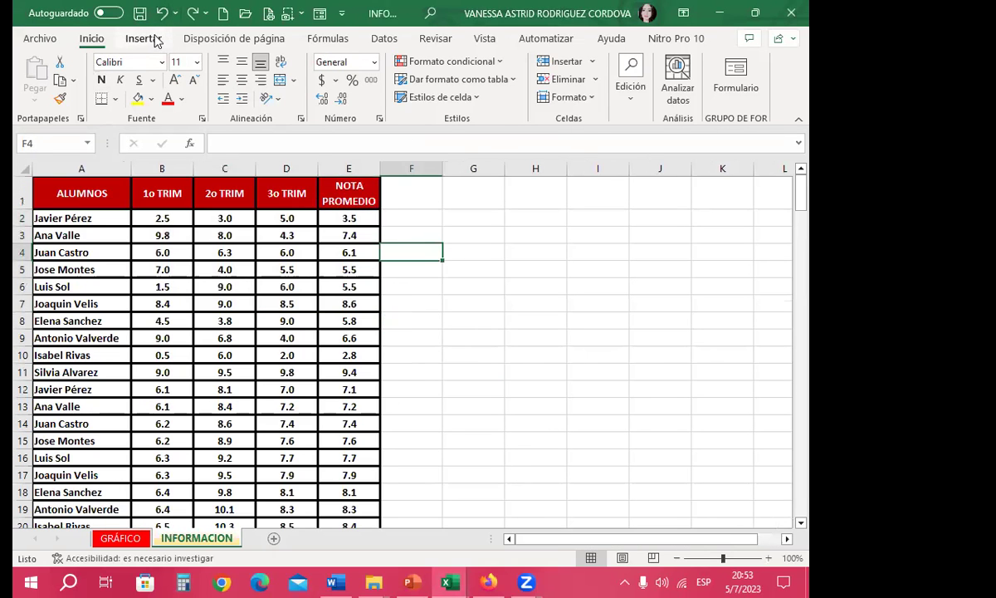
{"action": "left_click", "coordinate": [447, 259]}
{"action": "mouse_move", "coordinate": [448, 582]}
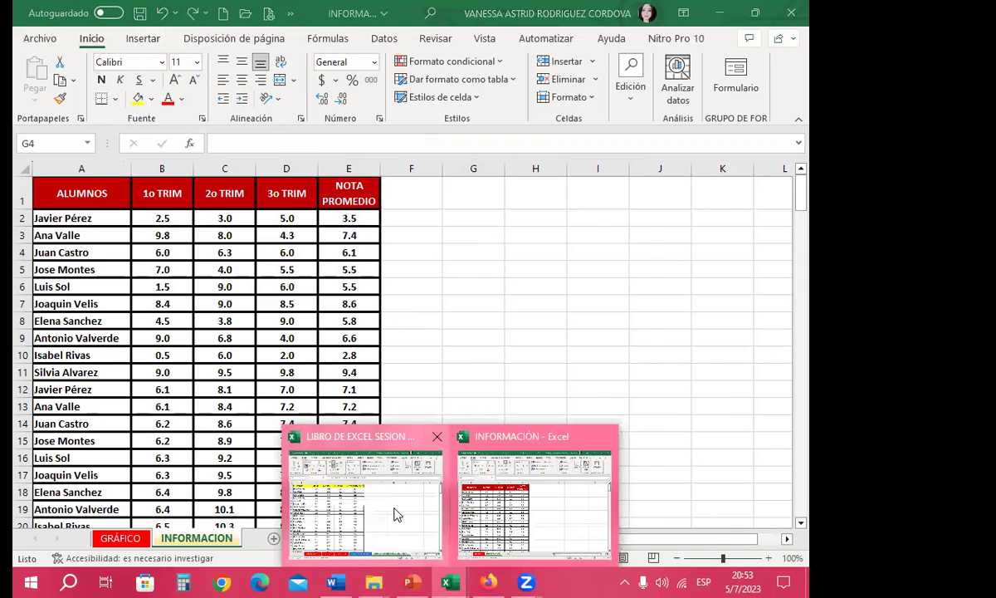
{"action": "left_click", "coordinate": [395, 515]}
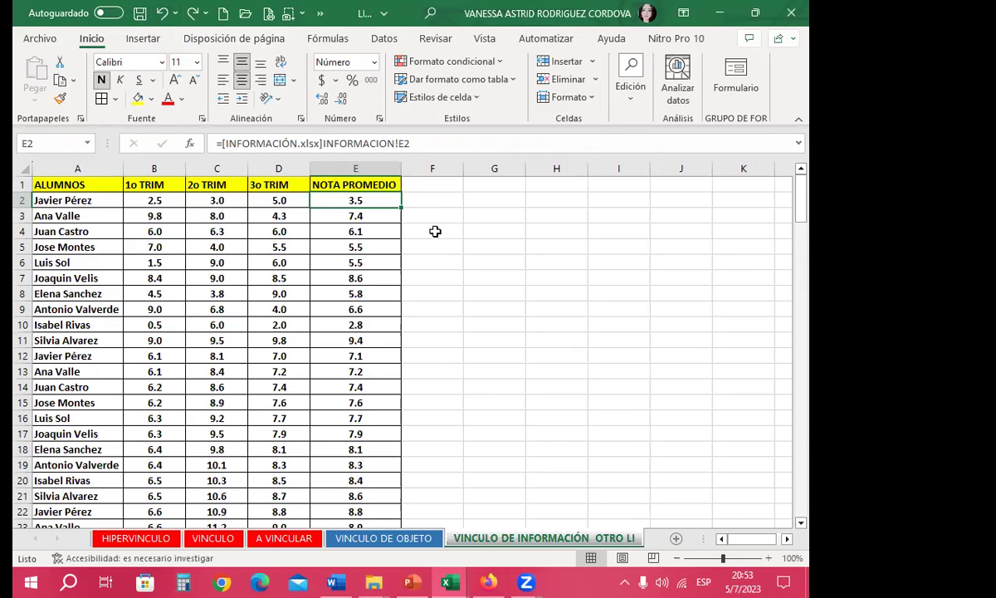
{"action": "left_click", "coordinate": [435, 232]}
{"action": "left_click", "coordinate": [142, 12]}
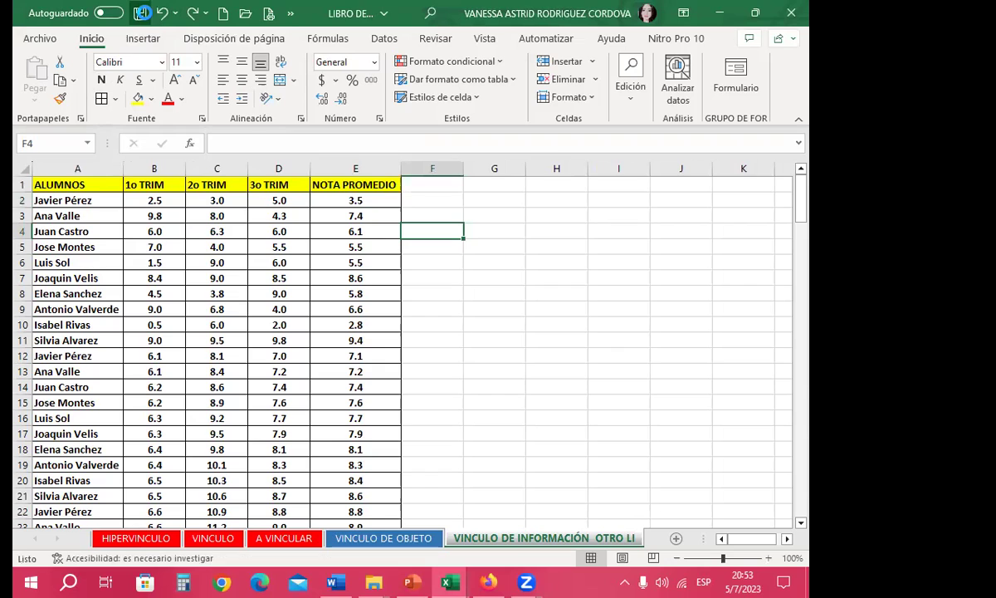
- Check a linked average's formula, then close the linked workbook
{"action": "left_click", "coordinate": [439, 277]}
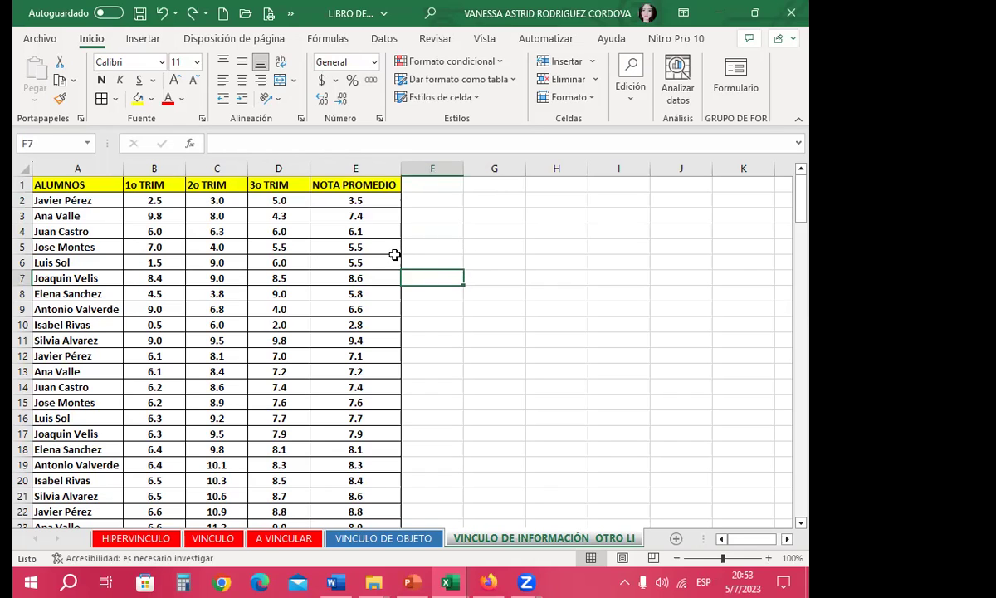
{"action": "left_click", "coordinate": [395, 256]}
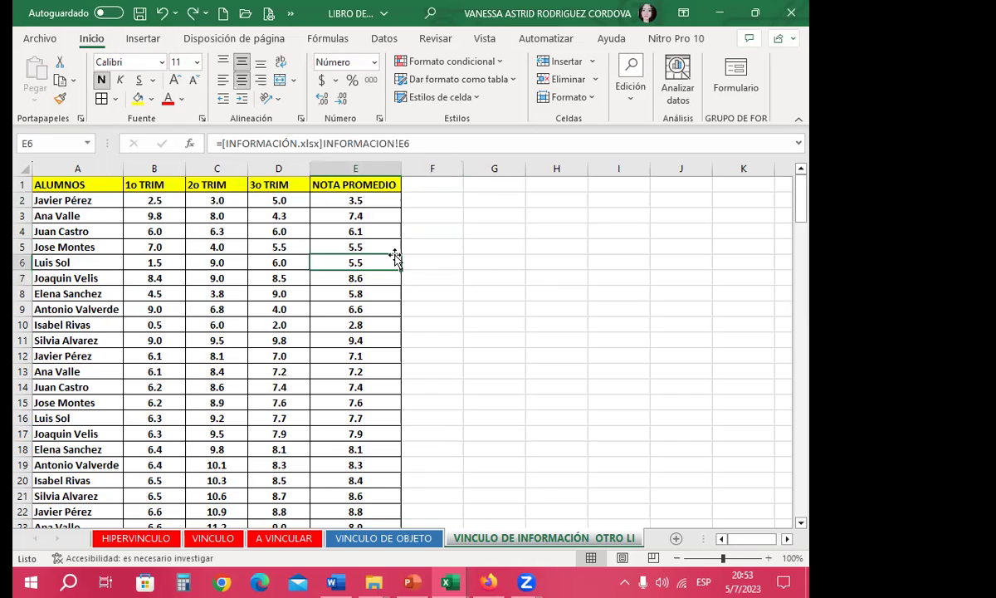
{"action": "left_click", "coordinate": [793, 13]}
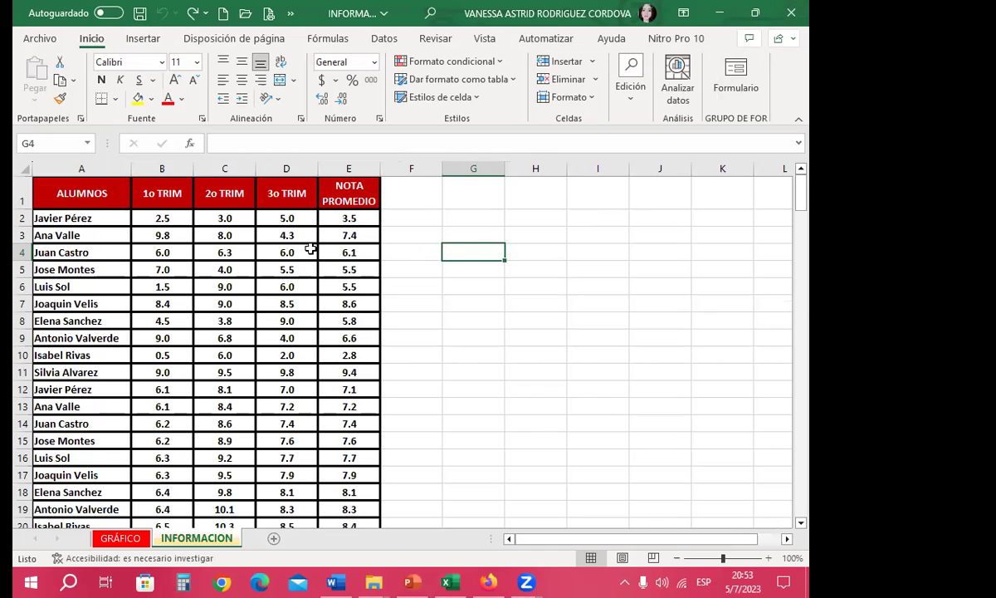
- Copy the NOTA PROMEDIO averages E2:E158 on the INFORMACION sheet
{"action": "left_click", "coordinate": [273, 260]}
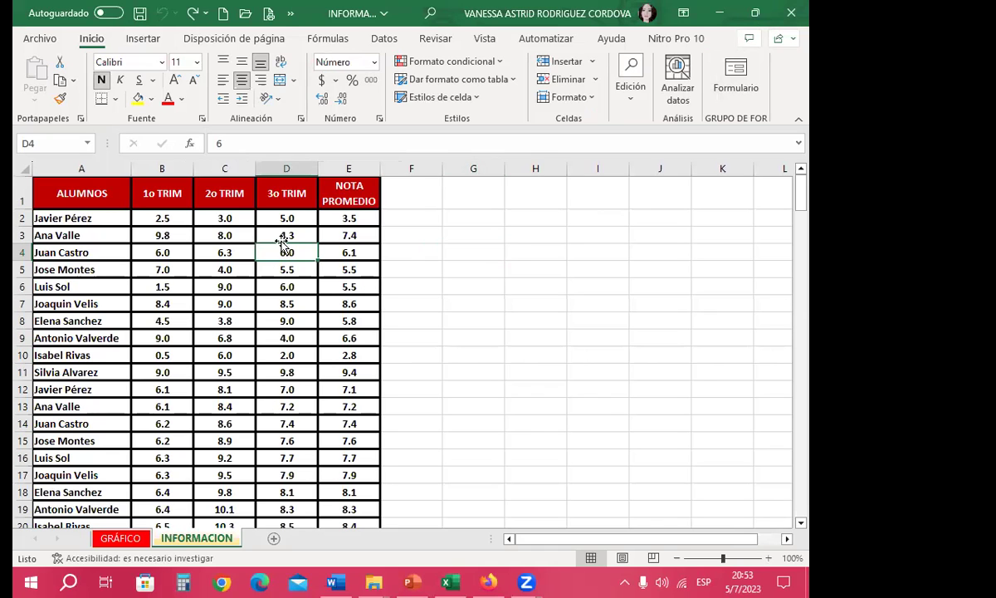
{"action": "scroll", "coordinate": [285, 240], "scroll_direction": "down", "scroll_amount": 1}
{"action": "scroll", "coordinate": [299, 240], "scroll_direction": "up", "scroll_amount": 1}
{"action": "mouse_move", "coordinate": [348, 218]}
{"action": "left_mouse_down"}
{"action": "mouse_move", "coordinate": [336, 459]}
{"action": "mouse_move", "coordinate": [346, 462]}
{"action": "left_mouse_up"}
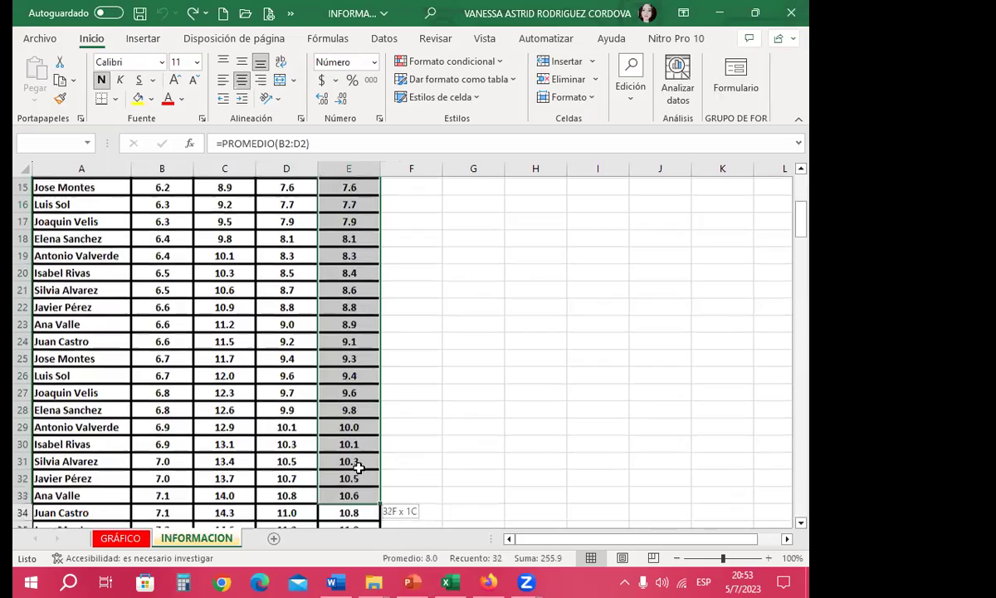
{"action": "mouse_move", "coordinate": [345, 462]}
{"action": "left_mouse_down"}
{"action": "mouse_move", "coordinate": [343, 557]}
{"action": "mouse_move", "coordinate": [352, 571]}
{"action": "mouse_move", "coordinate": [361, 566]}
{"action": "mouse_move", "coordinate": [389, 102]}
{"action": "mouse_move", "coordinate": [357, 237]}
{"action": "left_mouse_up"}
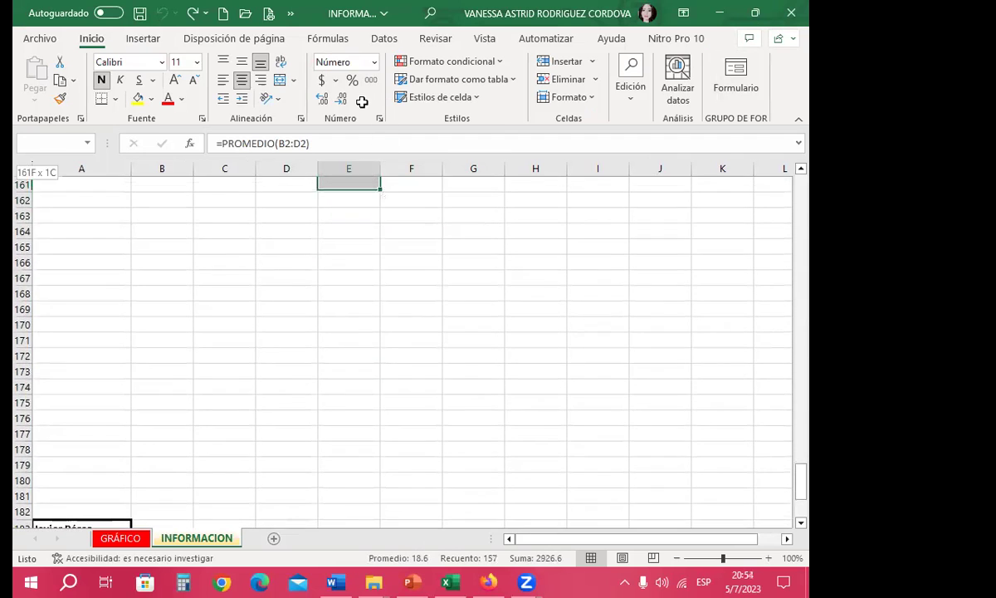
{"action": "left_click", "coordinate": [60, 79]}
- Undo a pasted-averages error in column I, then copy the 3o TRIM column D into column I
{"action": "left_click", "coordinate": [595, 197]}
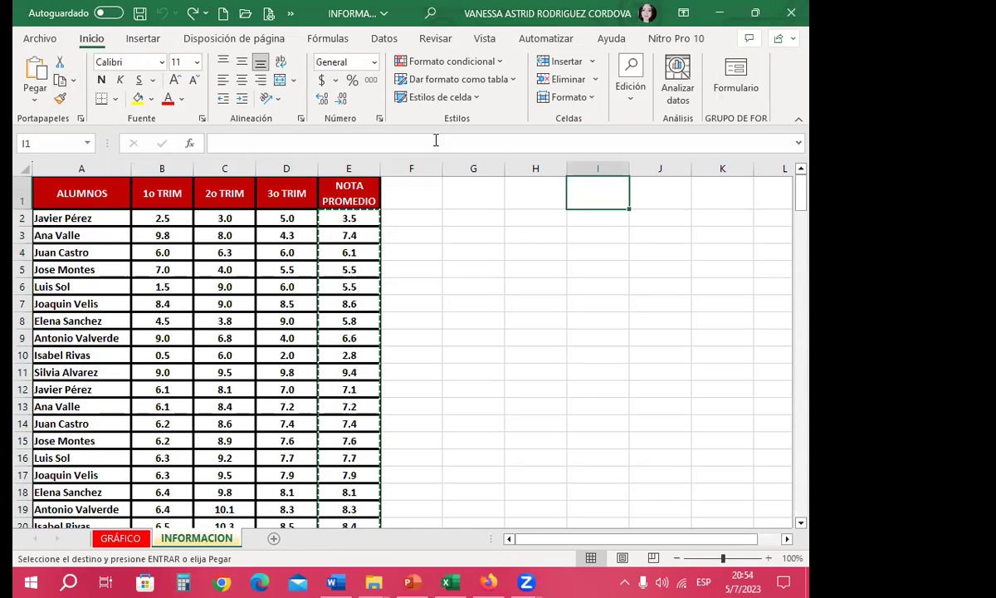
{"action": "left_click", "coordinate": [35, 71]}
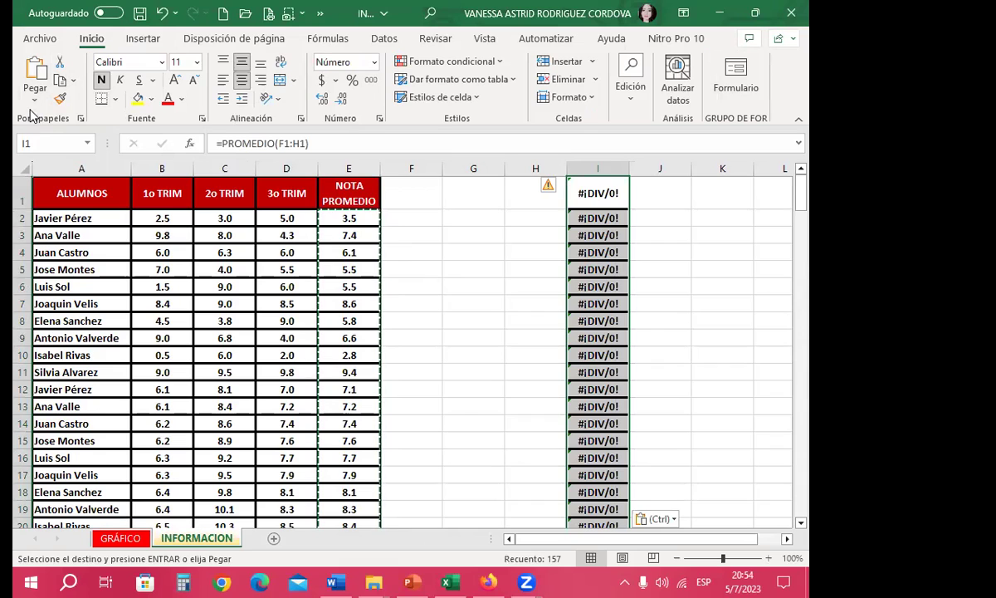
{"action": "key", "text": "ctrl+z"}
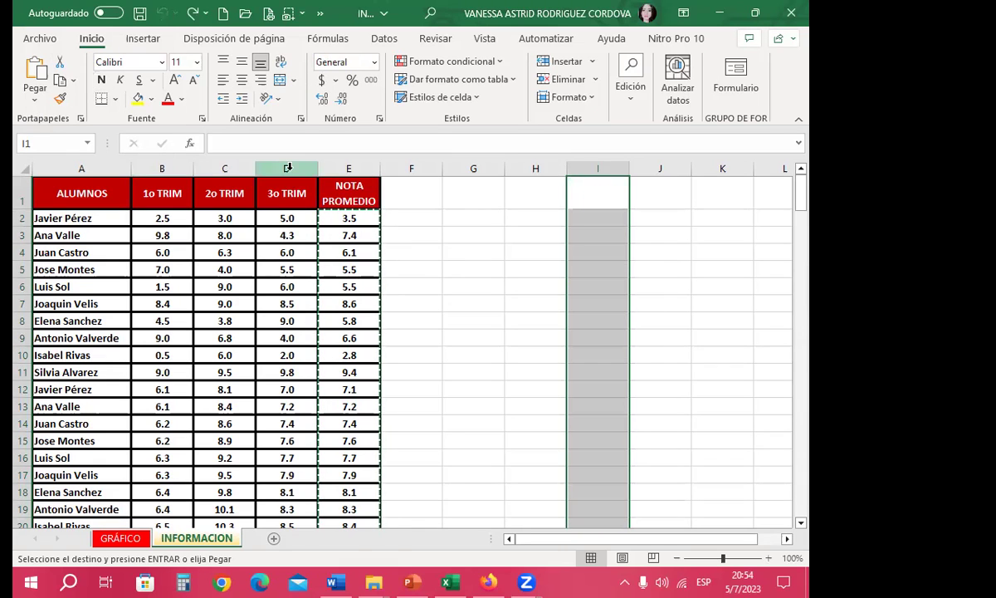
{"action": "left_click", "coordinate": [286, 168]}
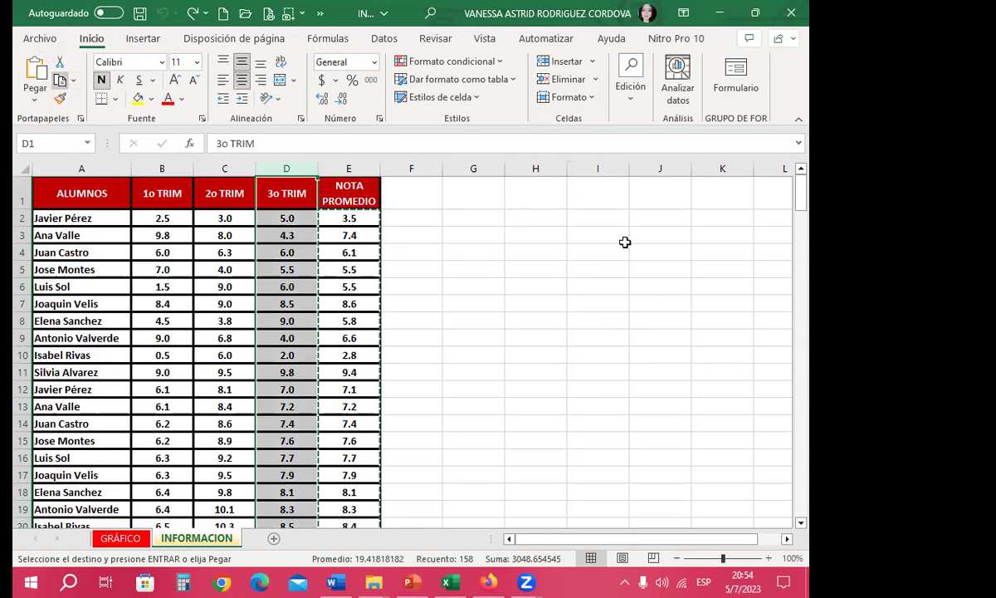
{"action": "left_click", "coordinate": [599, 168]}
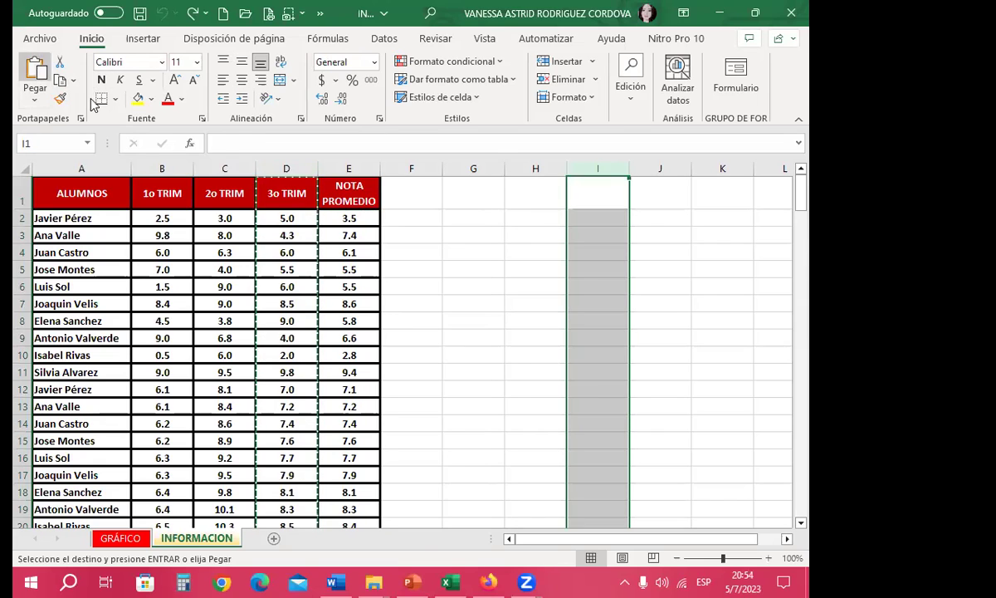
{"action": "left_click", "coordinate": [35, 70]}
- Clear the 3o TRIM grades D2:D158 and close the INFORMACION workbook
{"action": "left_click", "coordinate": [464, 286]}
{"action": "left_click_drag", "start_coordinate": [274, 220], "coordinate": [287, 424]}
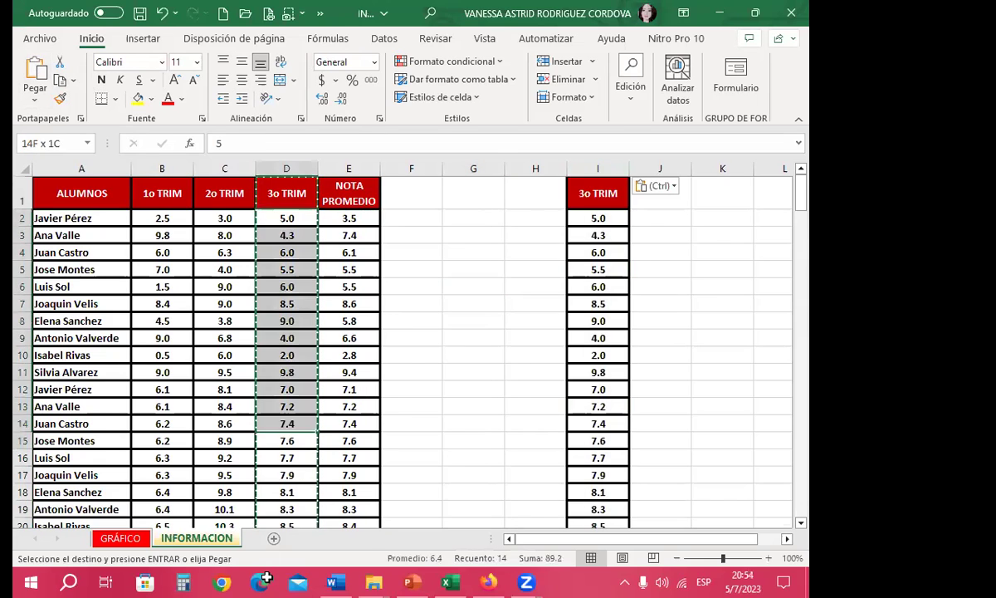
{"action": "left_click_drag", "start_coordinate": [265, 579], "coordinate": [289, 563]}
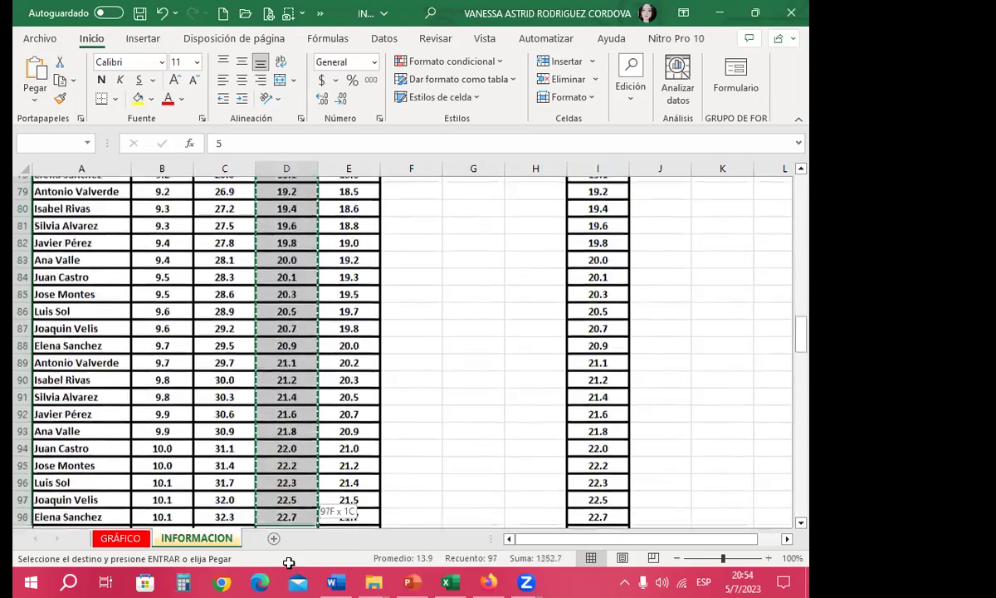
{"action": "mouse_move", "coordinate": [289, 563]}
{"action": "left_mouse_down"}
{"action": "mouse_move", "coordinate": [310, 578]}
{"action": "mouse_move", "coordinate": [286, 200]}
{"action": "left_mouse_up"}
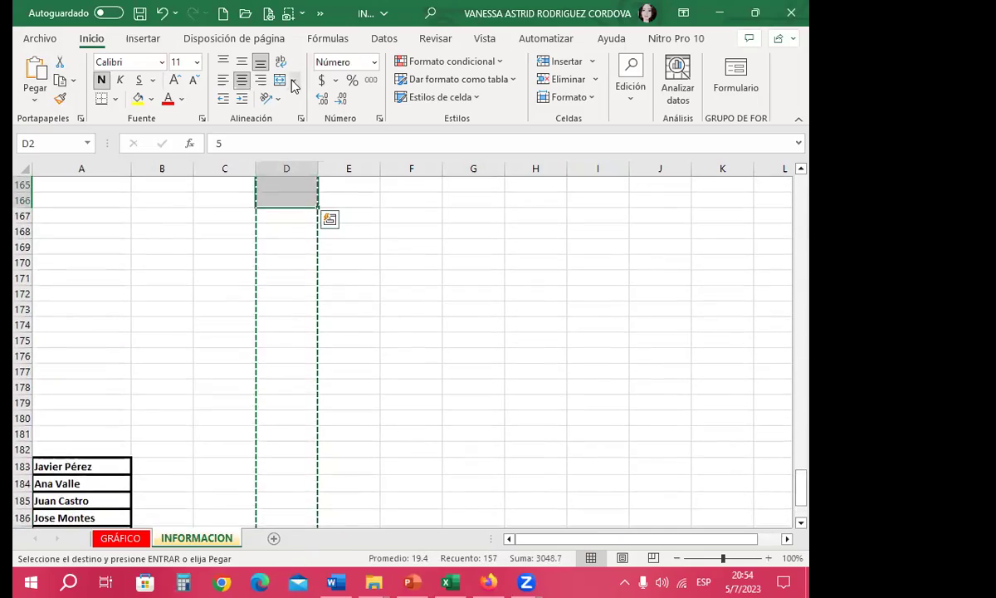
{"action": "key", "text": "Delete"}
{"action": "left_click", "coordinate": [302, 300]}
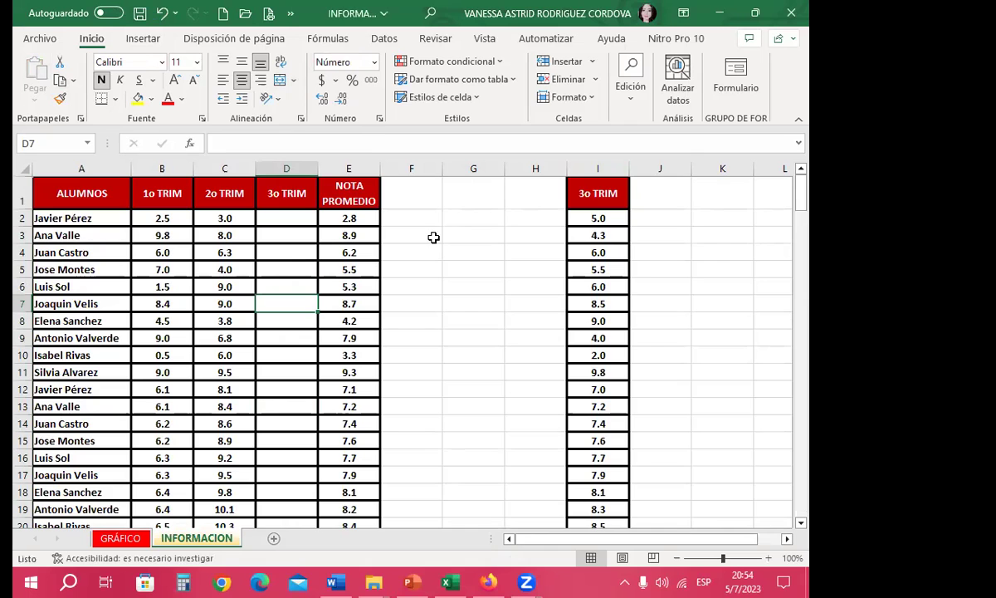
{"action": "left_click", "coordinate": [788, 13]}
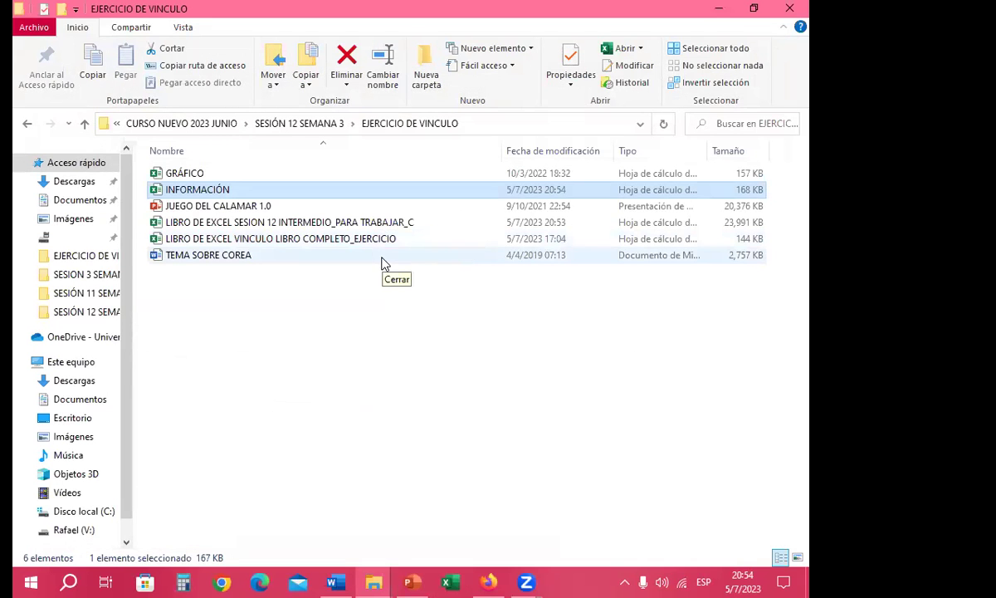
- Open the LIBRO DE EXCEL SESION 12 workbook from the EJERCICIO DE VINCULO folder
{"action": "double_click", "coordinate": [335, 222]}
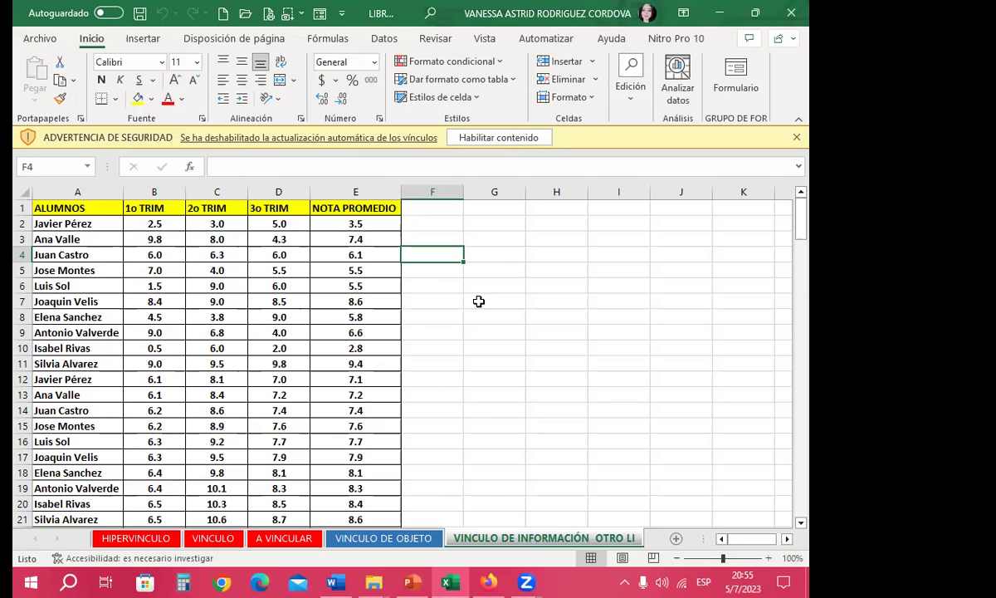
- Read the full external link formula of a linked NOTA PROMEDIO cell in the expanded formula bar
{"action": "left_click", "coordinate": [361, 298]}
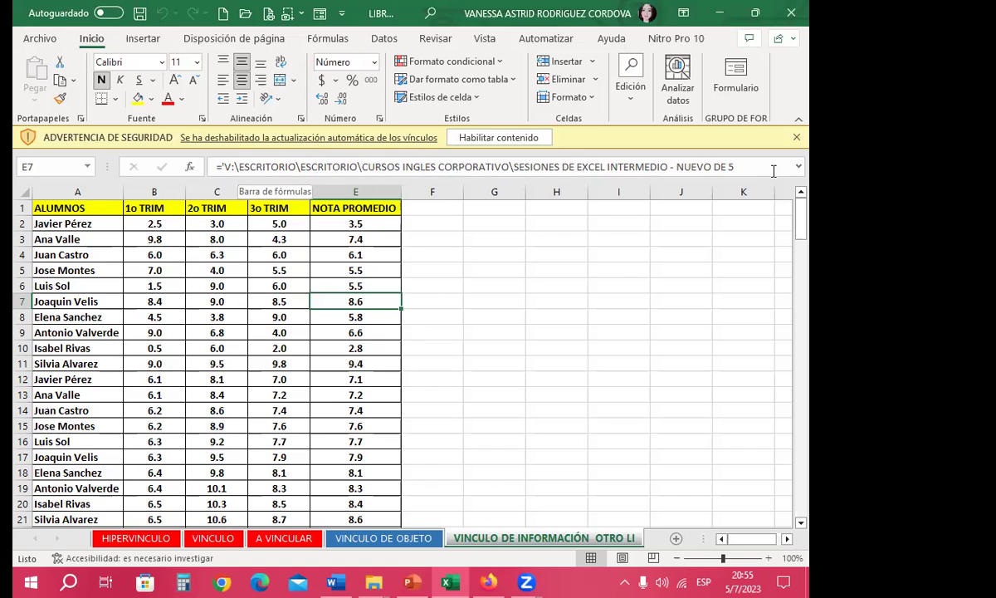
{"action": "left_click", "coordinate": [799, 167]}
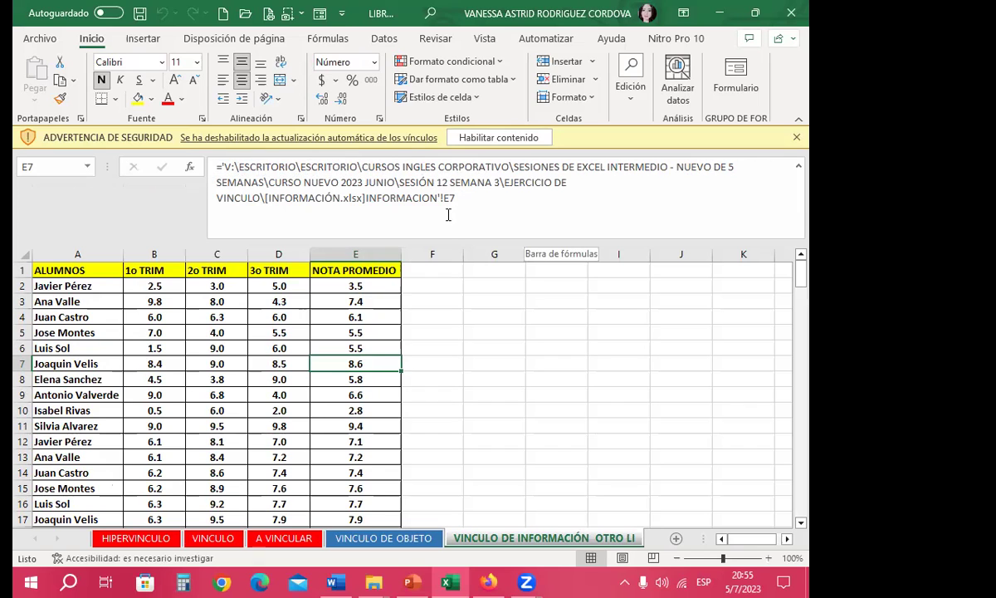
{"action": "left_click", "coordinate": [799, 170]}
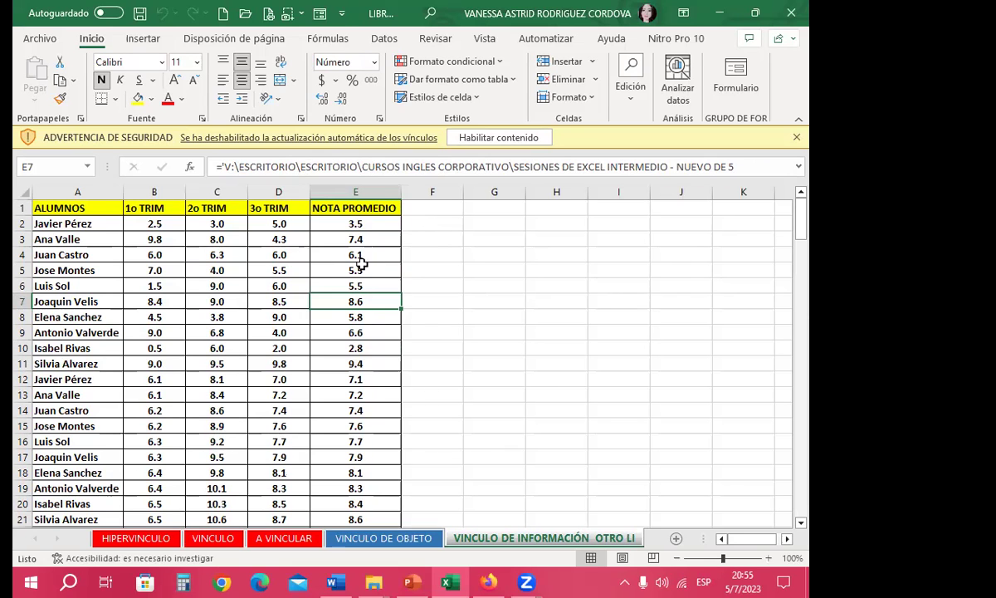
{"action": "left_click", "coordinate": [438, 287]}
- Scroll through the linked grade rows and inspect the link formula in cell D6
{"action": "scroll", "coordinate": [430, 365], "scroll_direction": "down", "scroll_amount": 3}
{"action": "scroll", "coordinate": [451, 395], "scroll_direction": "down", "scroll_amount": 5}
{"action": "scroll", "coordinate": [452, 395], "scroll_direction": "down", "scroll_amount": 5}
{"action": "scroll", "coordinate": [452, 394], "scroll_direction": "down", "scroll_amount": 8}
{"action": "scroll", "coordinate": [452, 394], "scroll_direction": "up", "scroll_amount": 9}
{"action": "scroll", "coordinate": [449, 273], "scroll_direction": "up", "scroll_amount": 5}
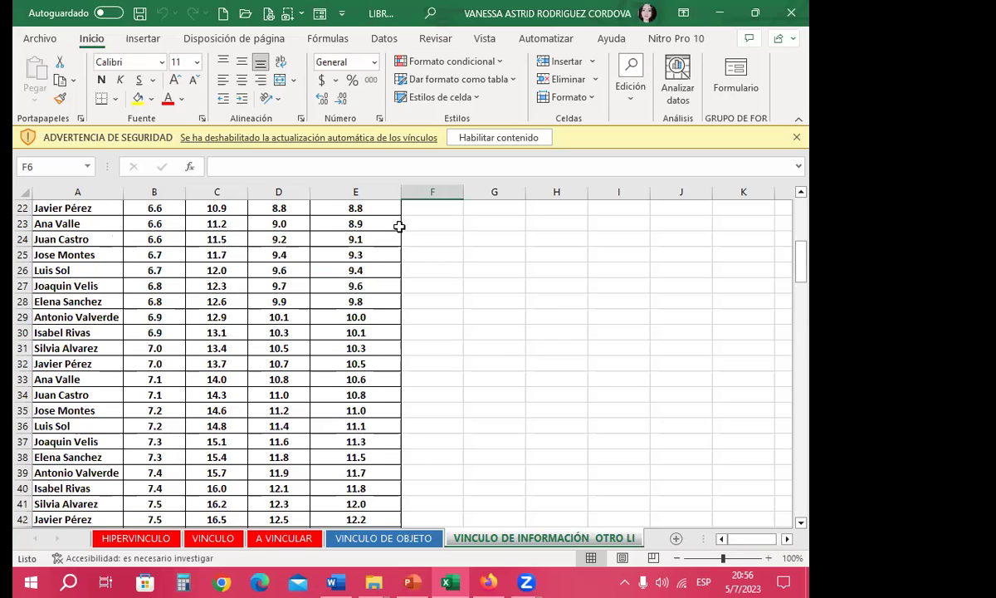
{"action": "scroll", "coordinate": [398, 224], "scroll_direction": "up", "scroll_amount": 7}
{"action": "left_click", "coordinate": [298, 286]}
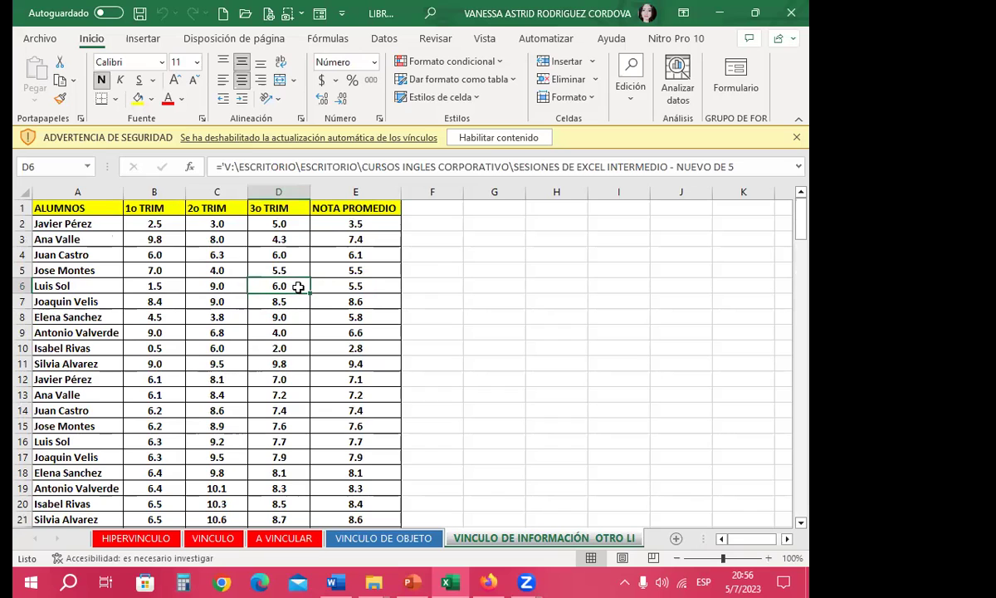
- Enable the external links and verify the refreshed 3o TRIM link formulas in D2 and D9
{"action": "left_click", "coordinate": [449, 138]}
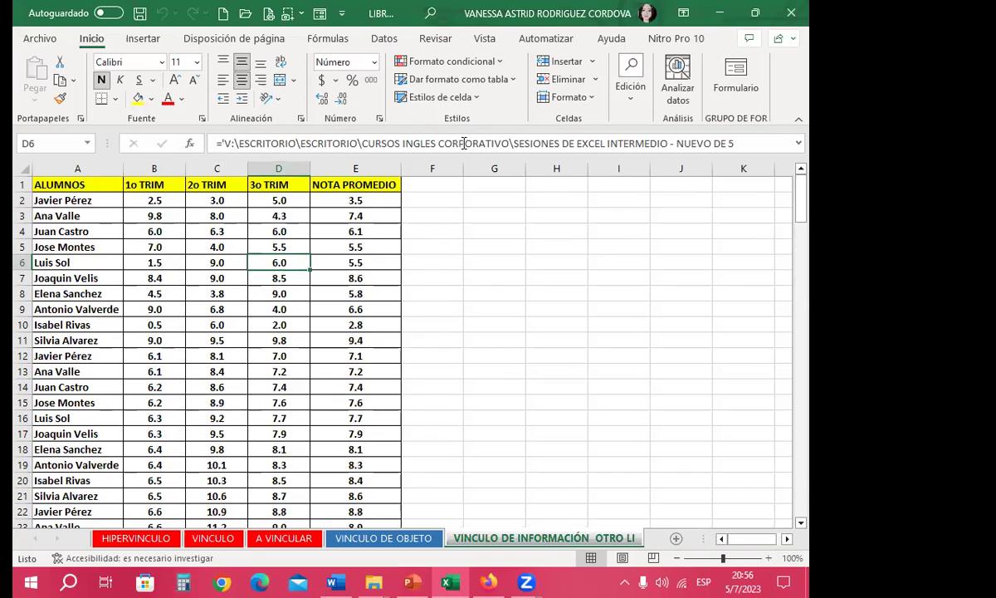
{"action": "left_click", "coordinate": [297, 200]}
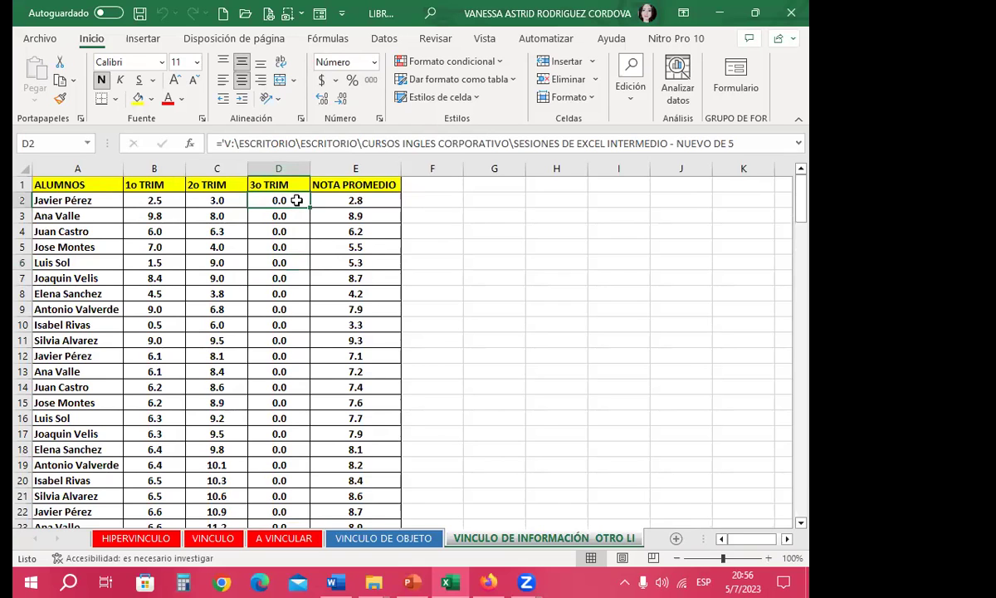
{"action": "scroll", "coordinate": [291, 332], "scroll_direction": "down", "scroll_amount": 5}
{"action": "scroll", "coordinate": [299, 399], "scroll_direction": "down", "scroll_amount": 2}
{"action": "scroll", "coordinate": [286, 301], "scroll_direction": "up", "scroll_amount": 7}
{"action": "left_click", "coordinate": [283, 307]}
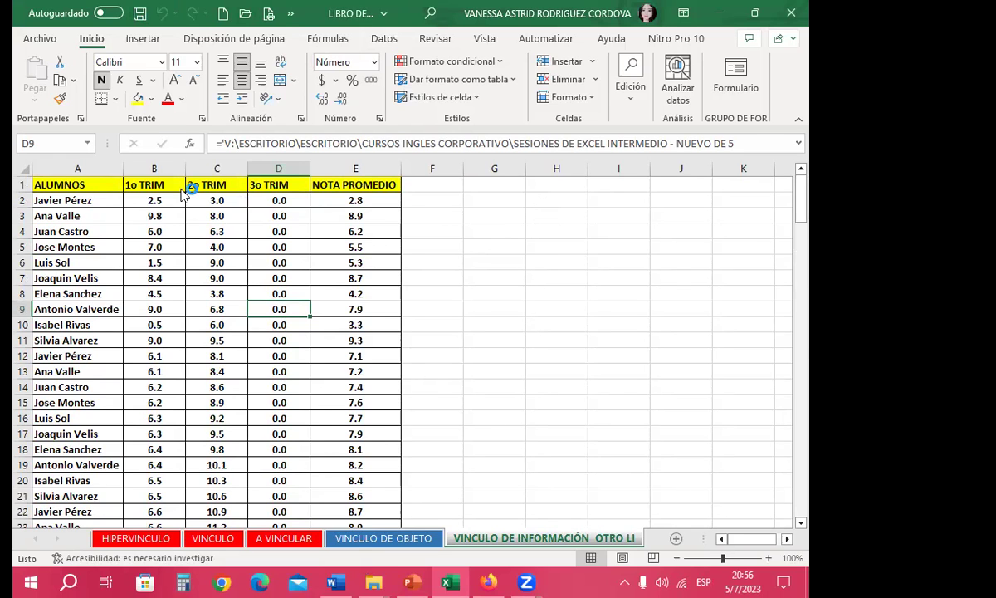
{"action": "key", "text": "alt+Tab"}
{"action": "key", "text": "alt+Tab"}
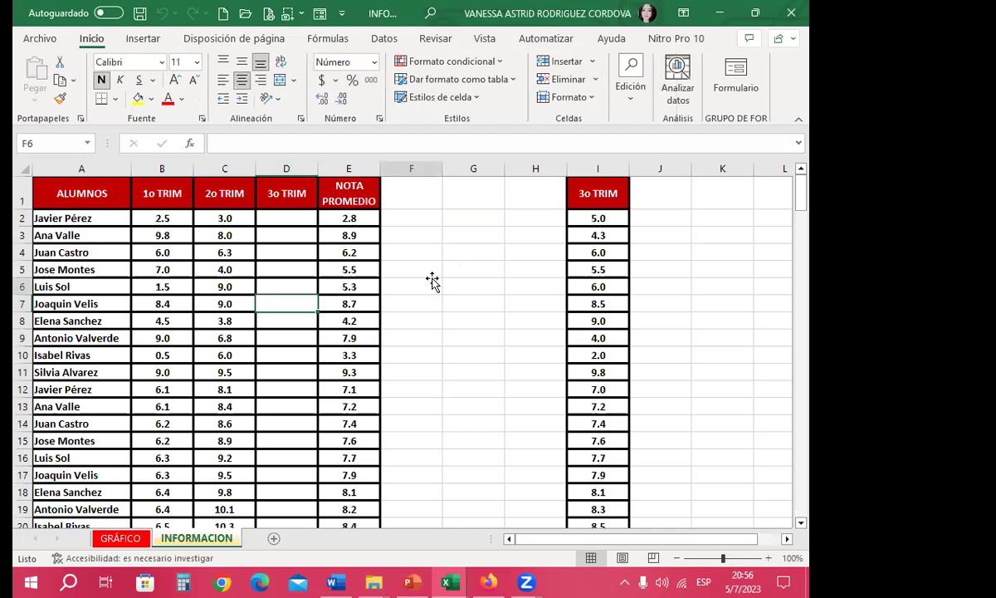
- Copy the 3o TRIM grades from column I into column D of INFORMACION and save it
{"action": "left_click", "coordinate": [431, 282]}
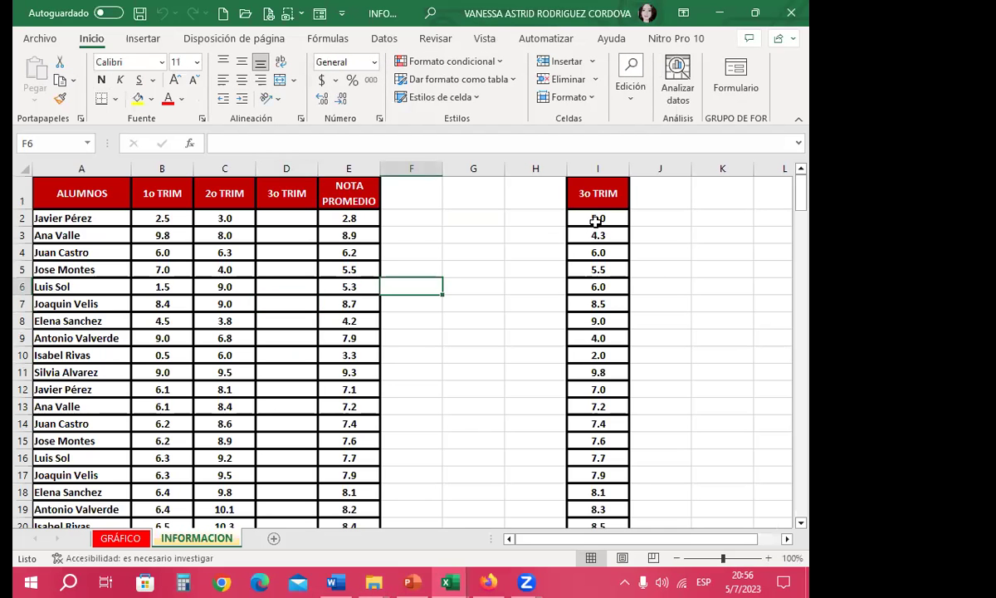
{"action": "left_click", "coordinate": [598, 168]}
{"action": "left_click", "coordinate": [60, 80]}
{"action": "left_click", "coordinate": [269, 166]}
{"action": "left_click", "coordinate": [35, 75]}
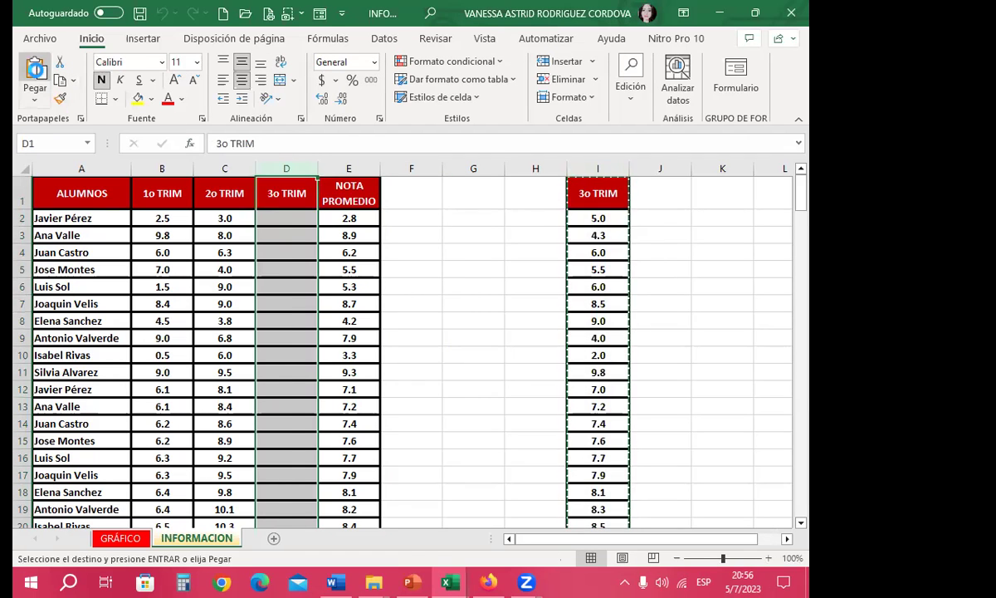
{"action": "left_click", "coordinate": [436, 275]}
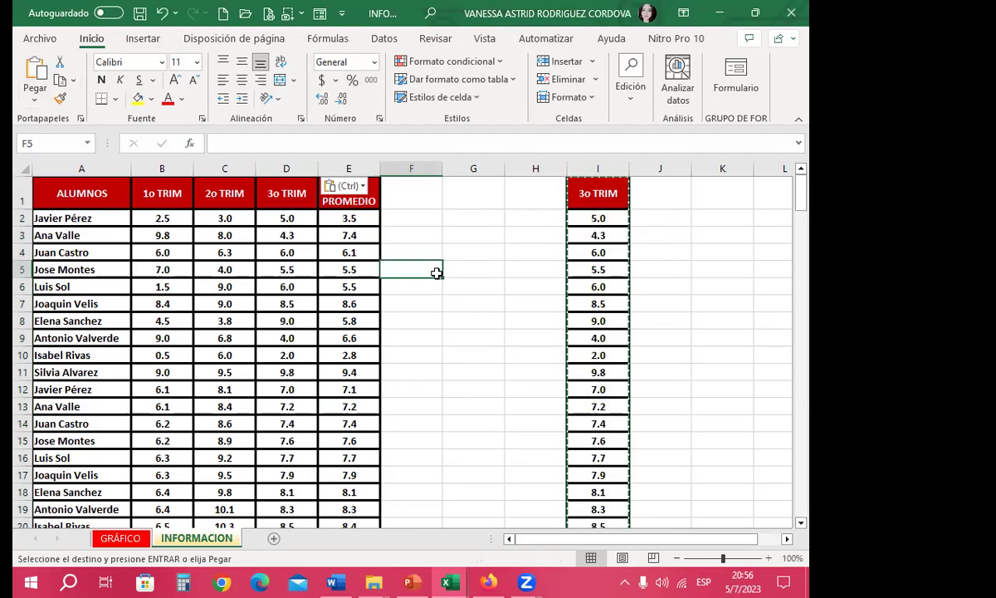
{"action": "left_click", "coordinate": [139, 14]}
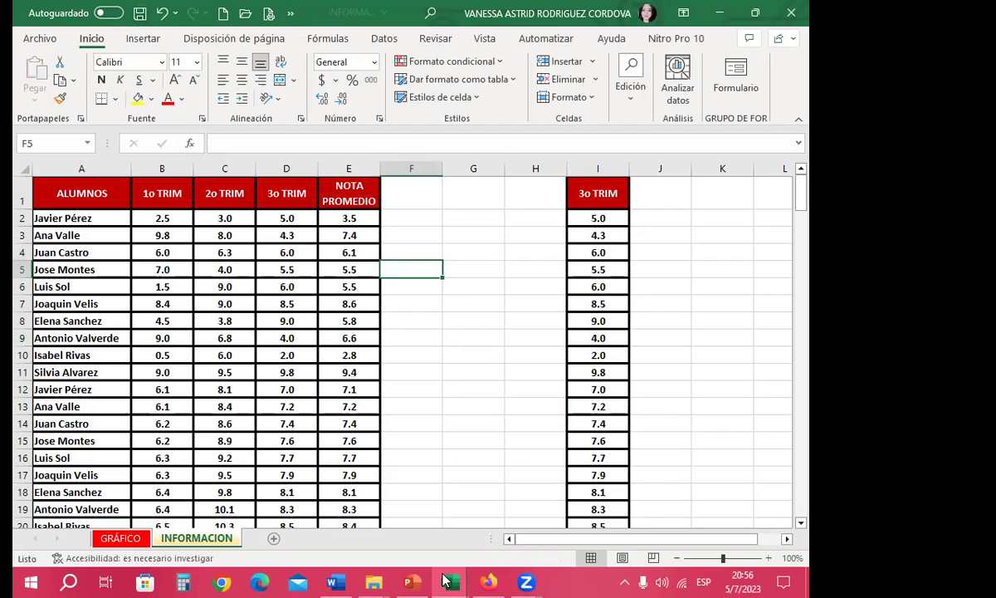
{"action": "left_click", "coordinate": [448, 580]}
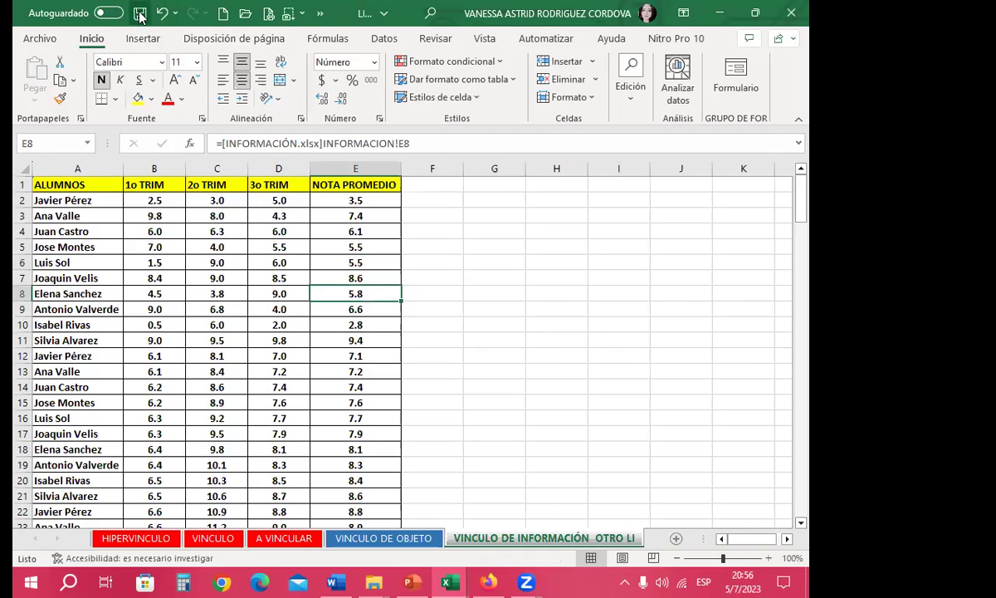
- Verify the refreshed 3o TRIM link formulas in cells D2, D18 and D7
{"action": "left_click", "coordinate": [300, 200]}
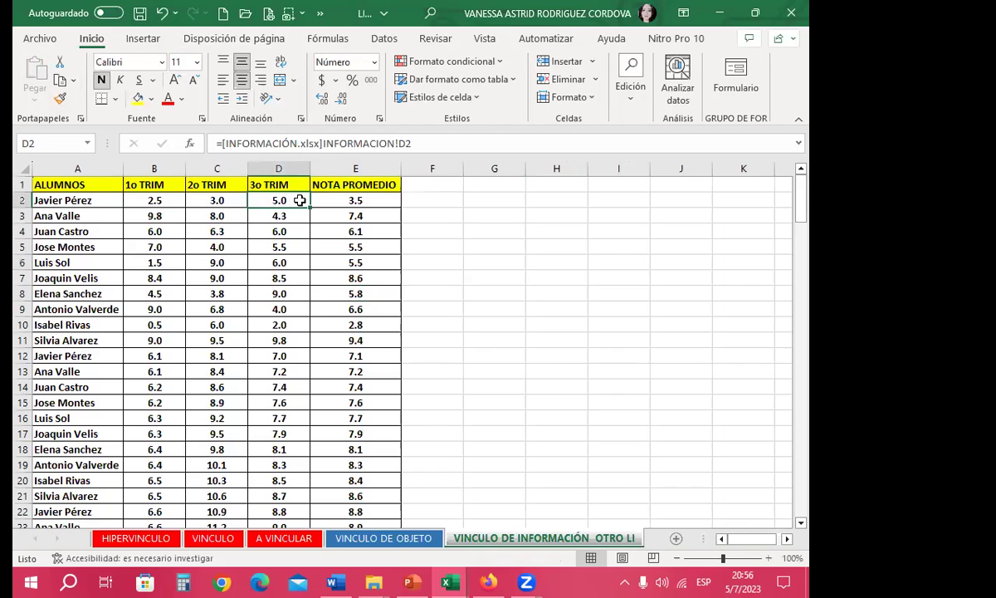
{"action": "left_click", "coordinate": [496, 296]}
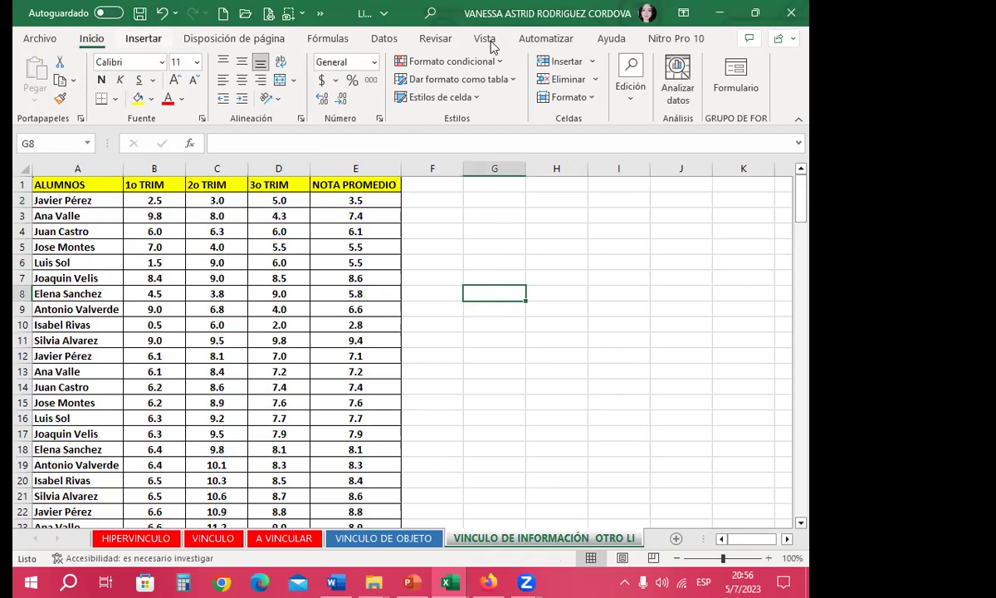
{"action": "left_click", "coordinate": [596, 330]}
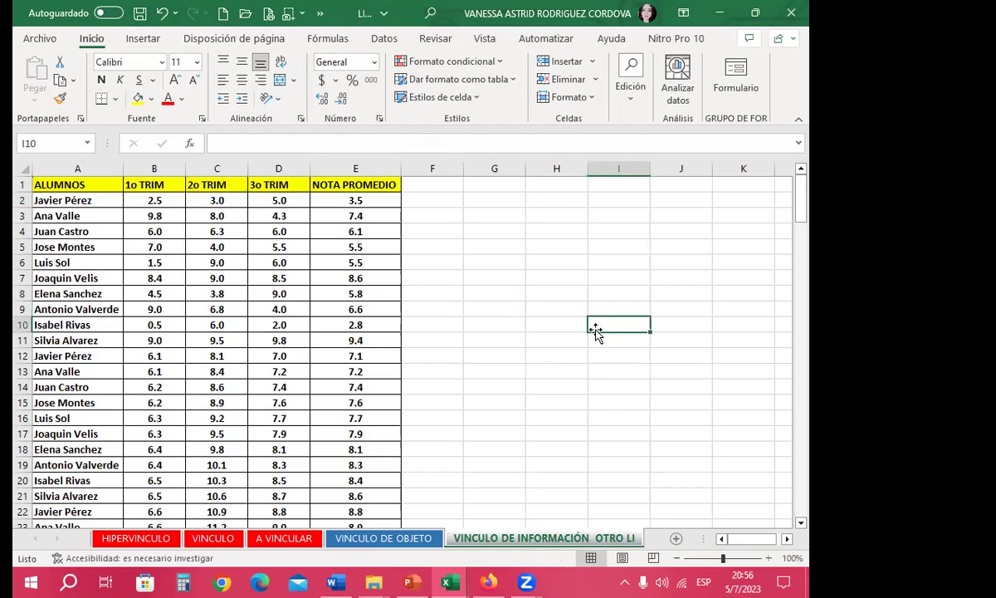
{"action": "left_click", "coordinate": [471, 307]}
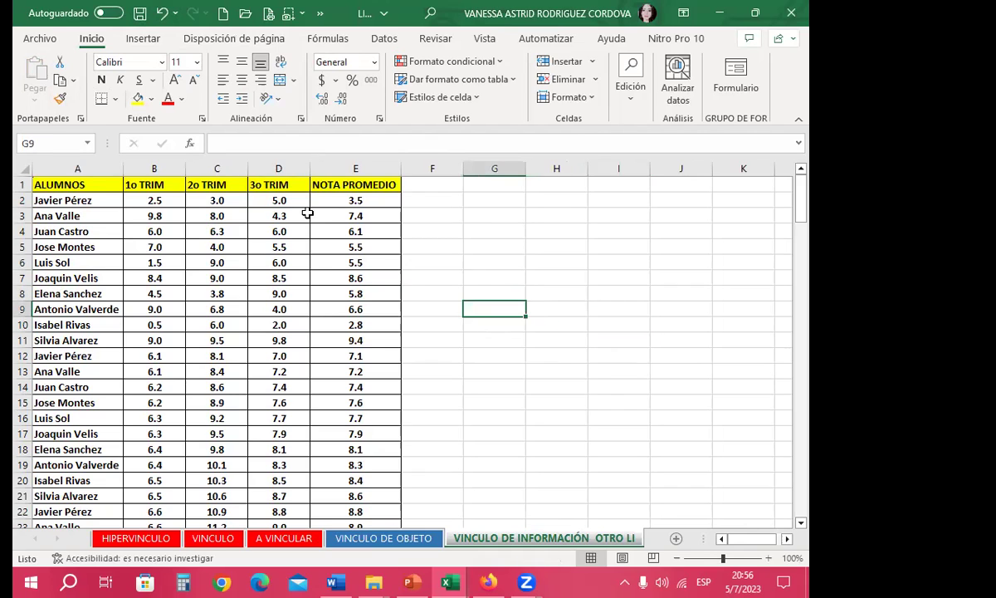
{"action": "left_click", "coordinate": [294, 203]}
{"action": "left_click", "coordinate": [275, 448]}
{"action": "left_click", "coordinate": [278, 275]}
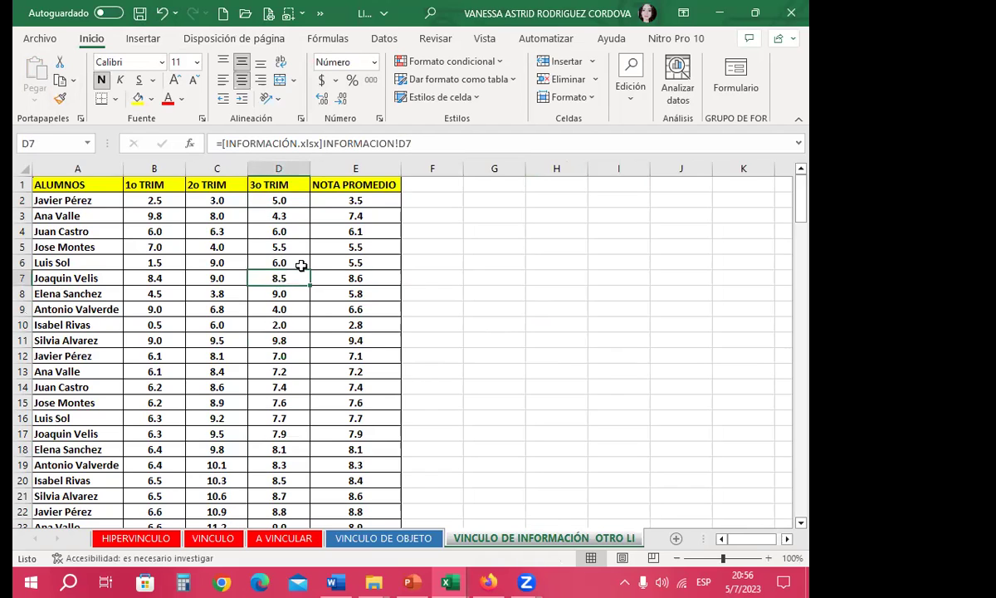
{"action": "left_click", "coordinate": [504, 333]}
{"action": "left_click", "coordinate": [467, 280]}
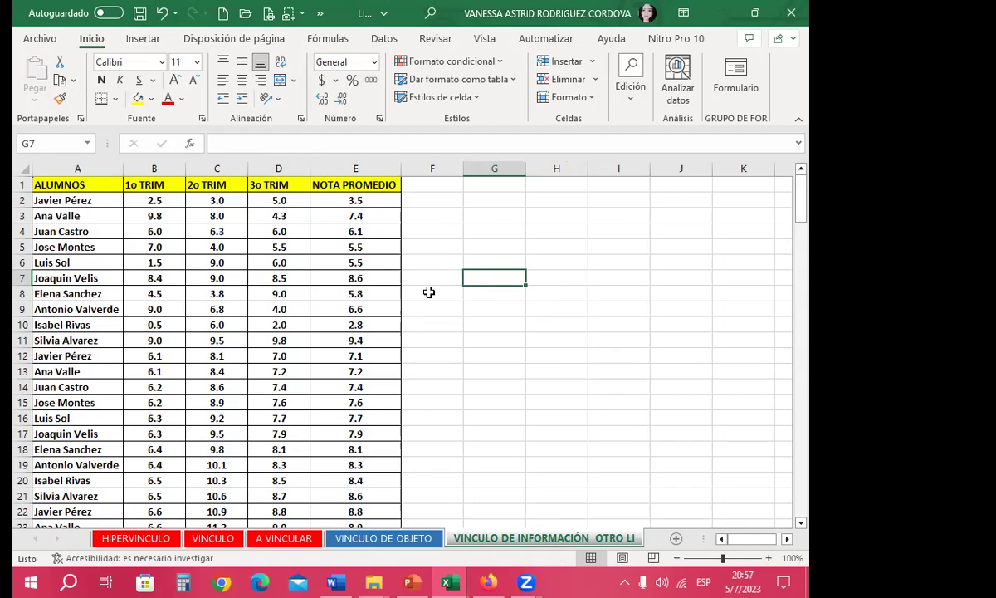
{"action": "left_click", "coordinate": [430, 291]}
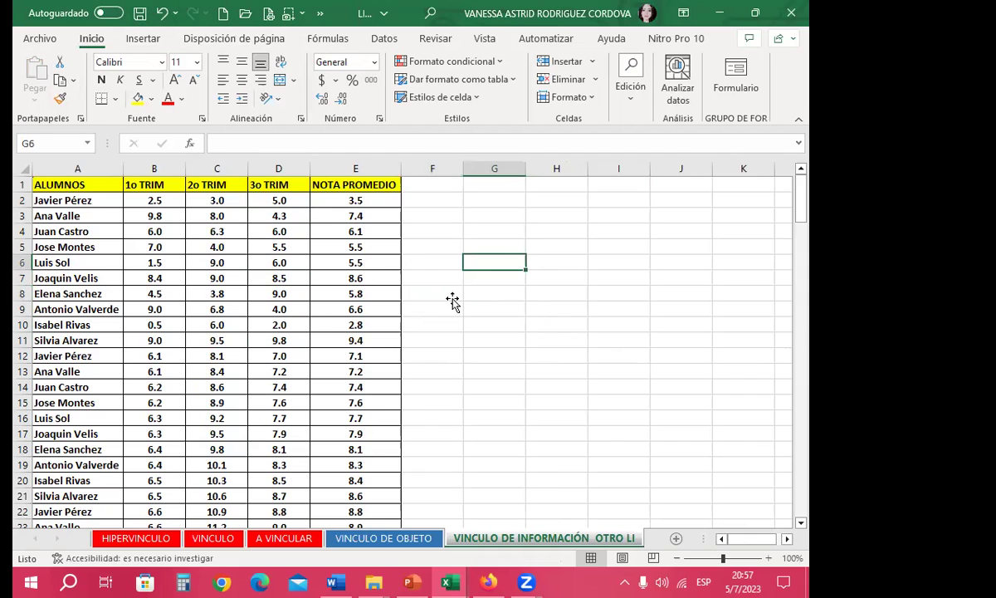
- Compare the linked grades against the INFORMACION source's 3o TRIM value in D6
{"action": "mouse_move", "coordinate": [449, 579]}
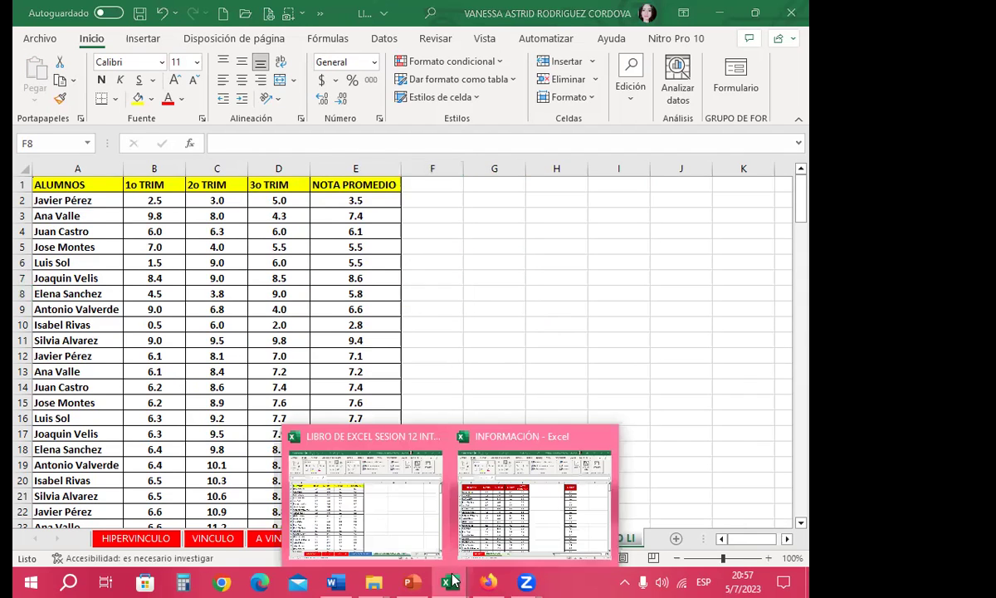
{"action": "left_click", "coordinate": [542, 483]}
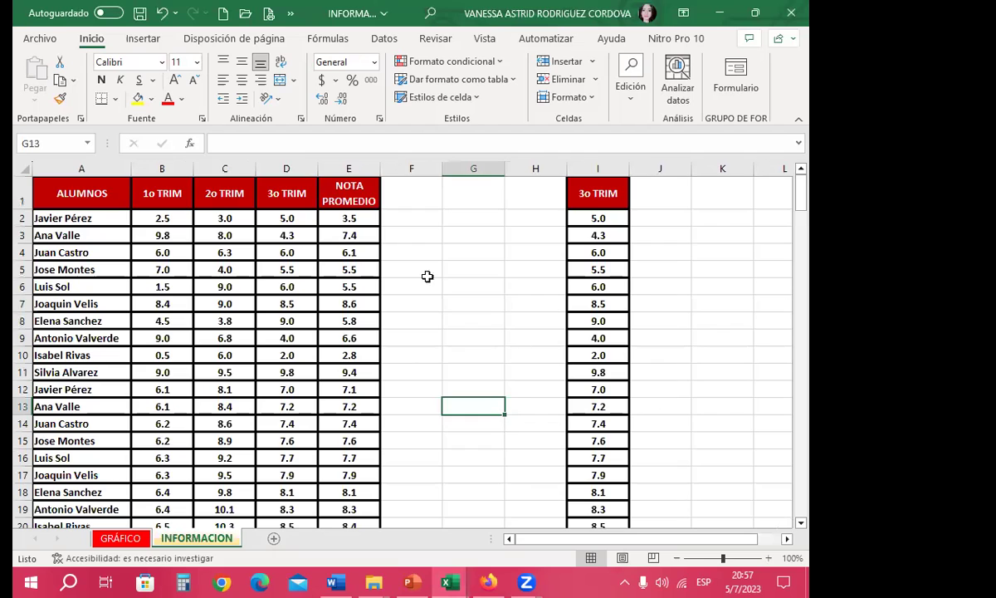
{"action": "left_click", "coordinate": [286, 287]}
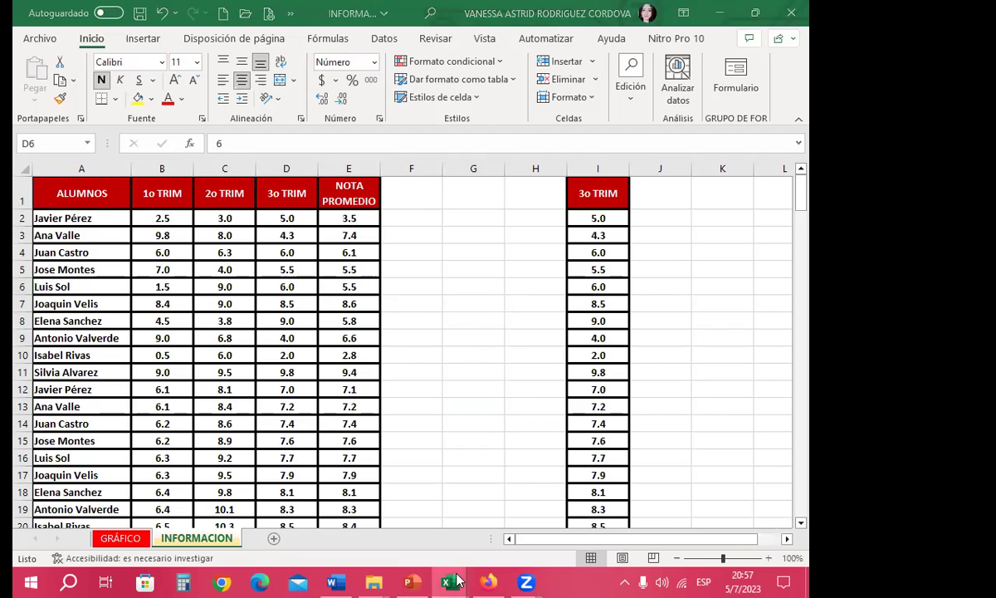
{"action": "mouse_move", "coordinate": [449, 581]}
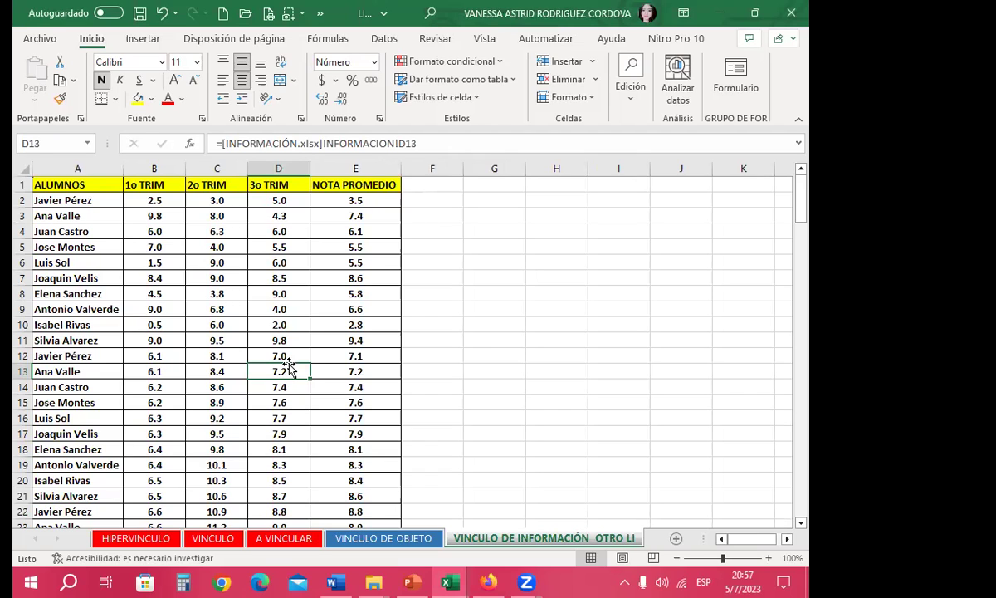
{"action": "left_click", "coordinate": [501, 310]}
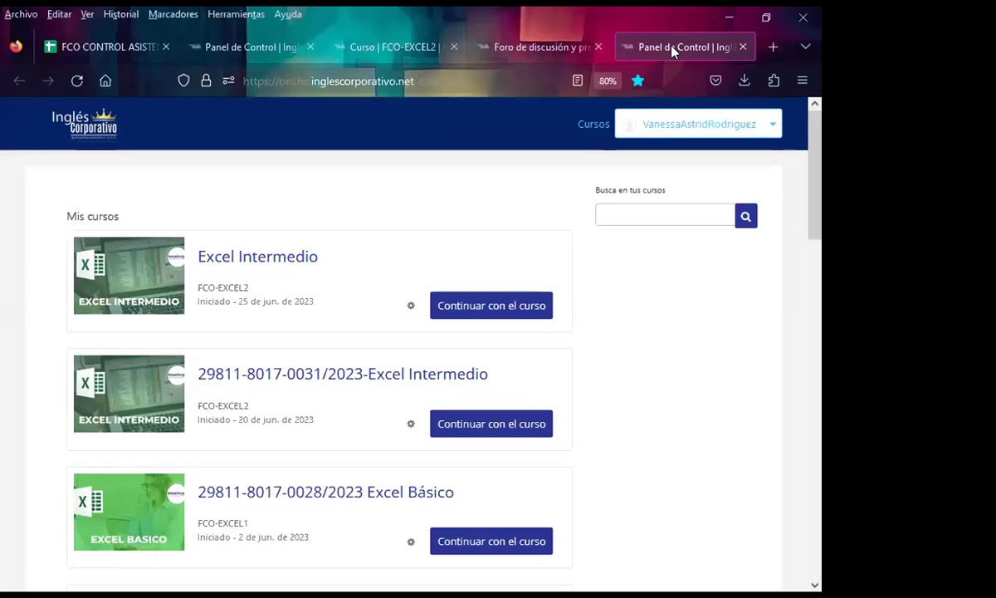
- Show the 'Foro de discusión y preguntas clase #12' page, reloaded with F5
{"action": "left_click", "coordinate": [564, 51]}
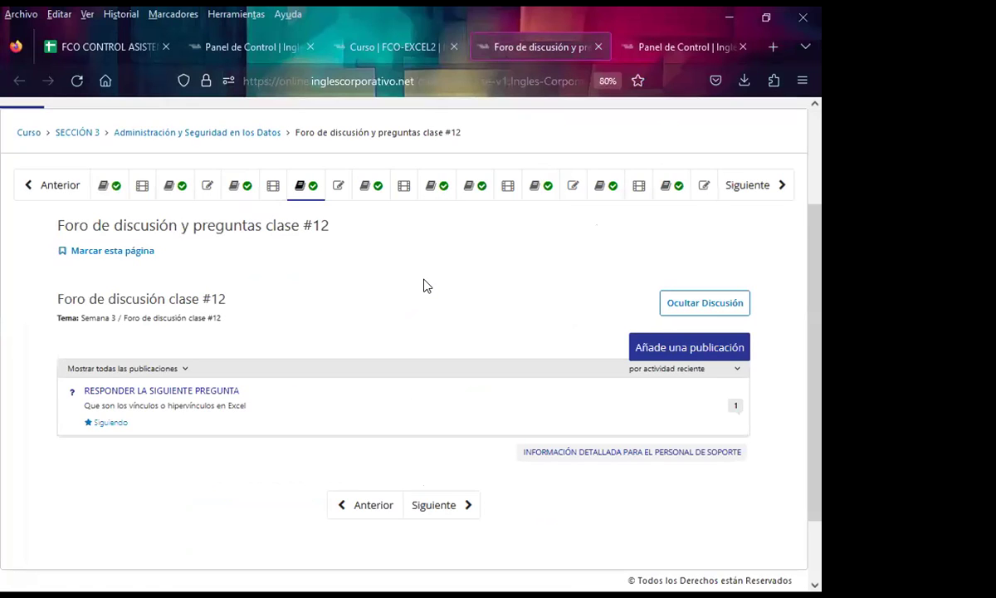
{"action": "key", "text": "F5"}
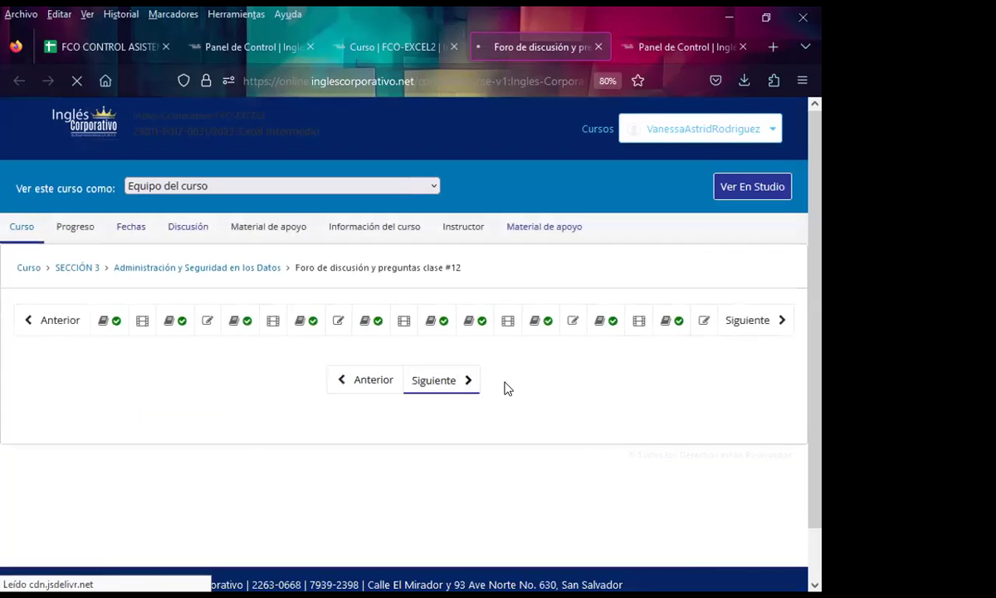
{"action": "scroll", "coordinate": [508, 387], "scroll_direction": "down", "scroll_amount": 1}
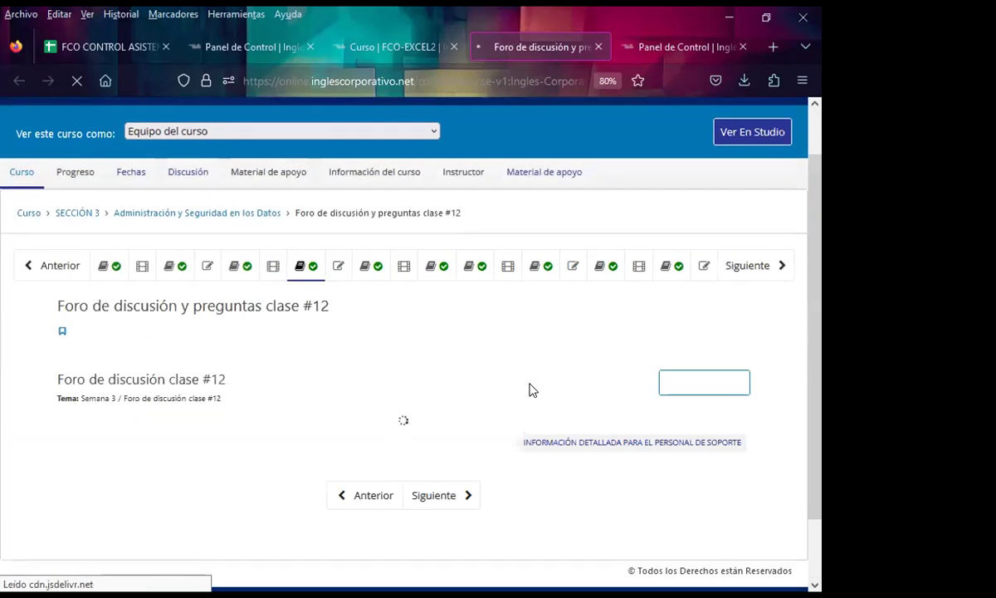
{"action": "scroll", "coordinate": [502, 349], "scroll_direction": "down", "scroll_amount": 3}
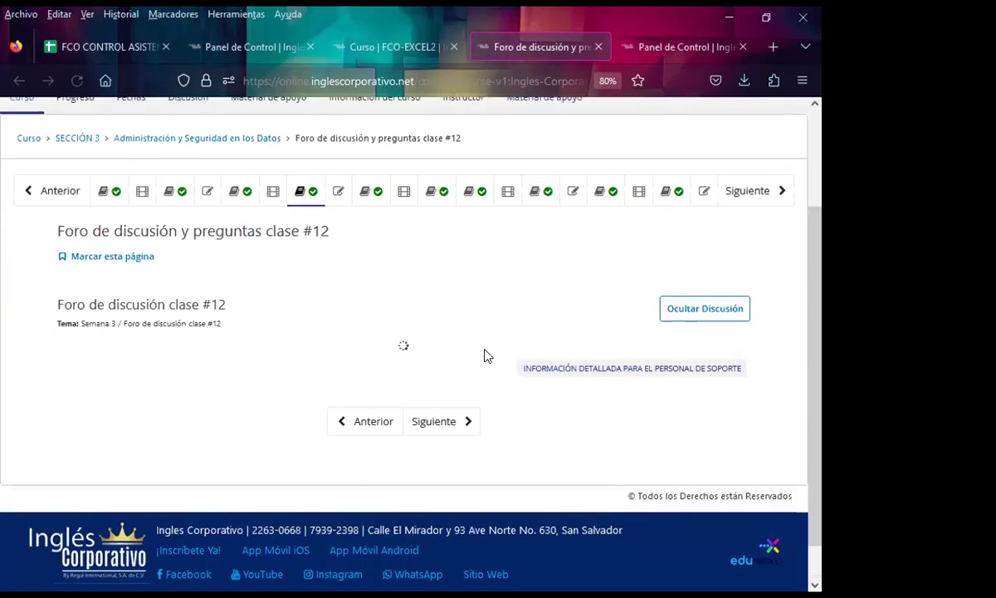